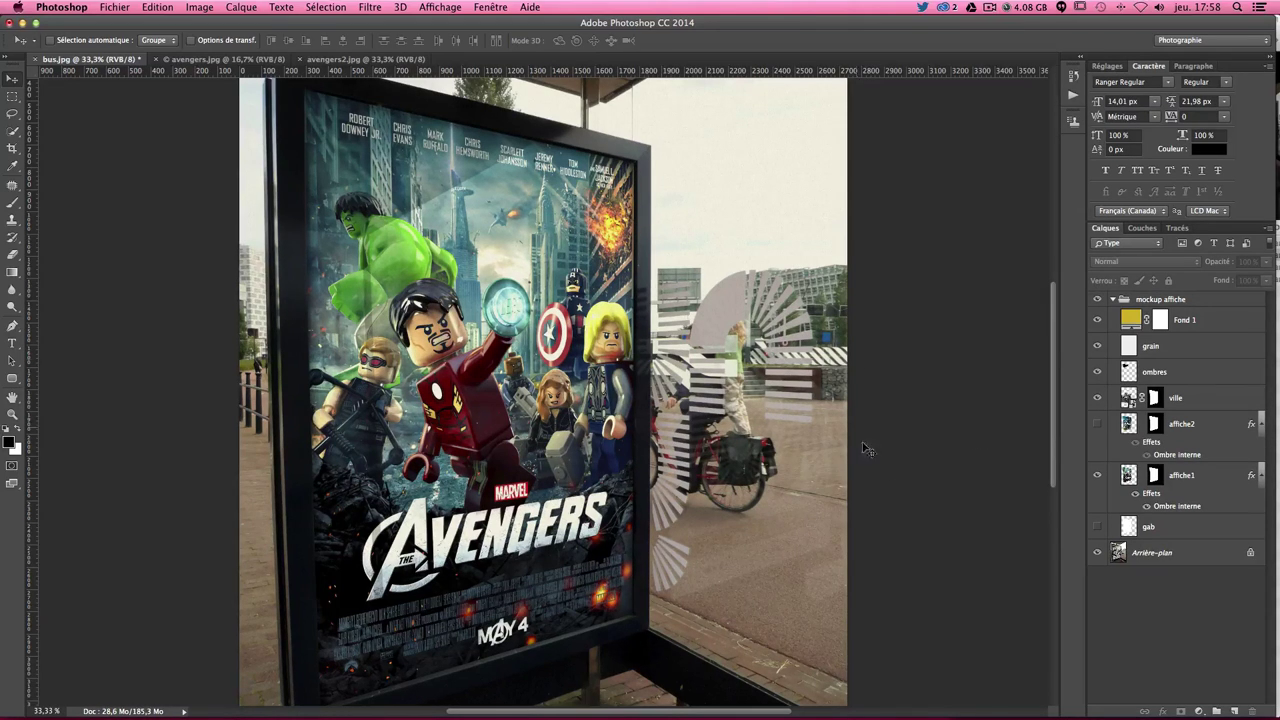
Toggle visibility of the Avengers poster, shadow, city reflection and grain layers.
{"action": "left_click", "coordinate": [1101, 477]}
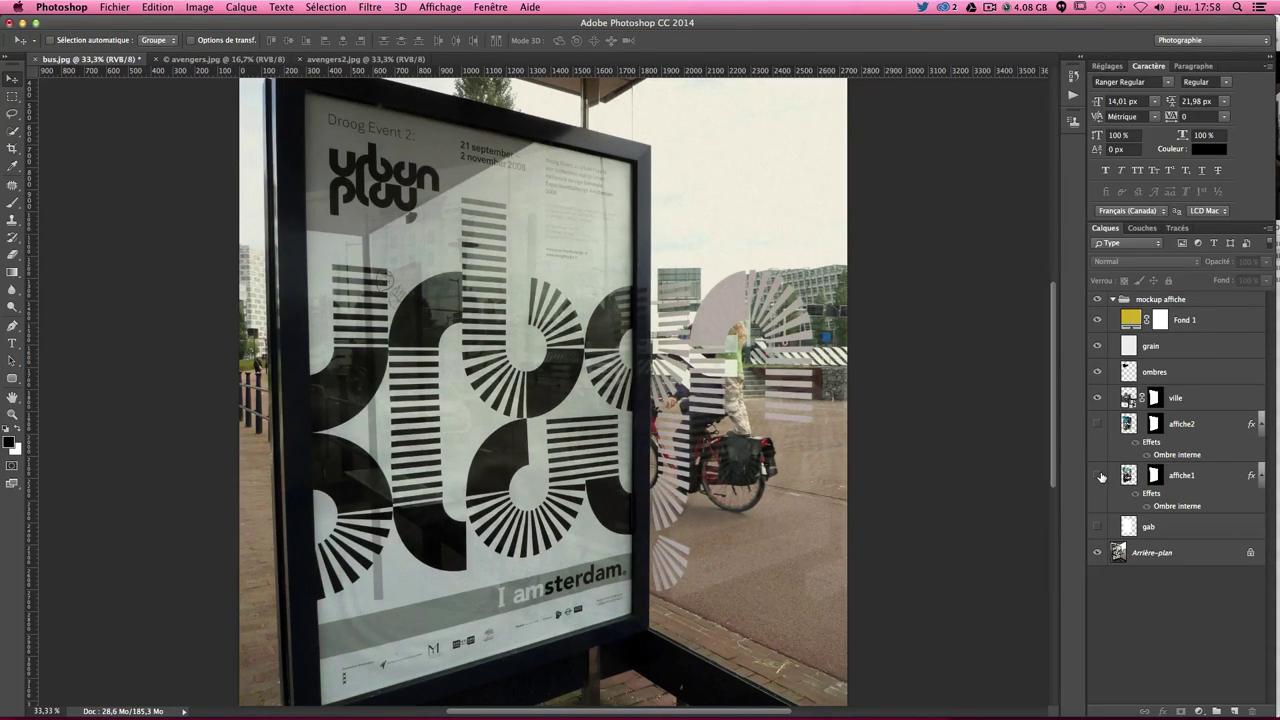
{"action": "left_click", "coordinate": [1099, 476]}
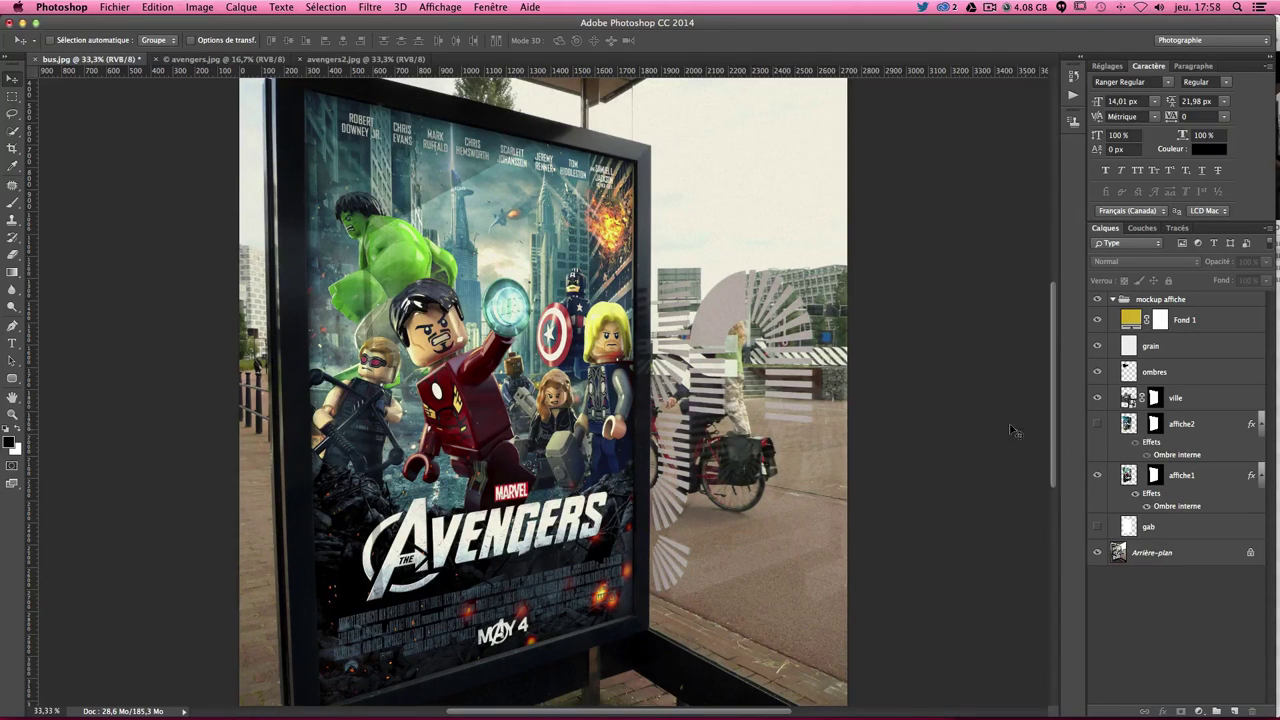
{"action": "left_click", "coordinate": [1095, 372]}
{"action": "double_click", "coordinate": [1095, 400]}
{"action": "left_click", "coordinate": [1095, 400]}
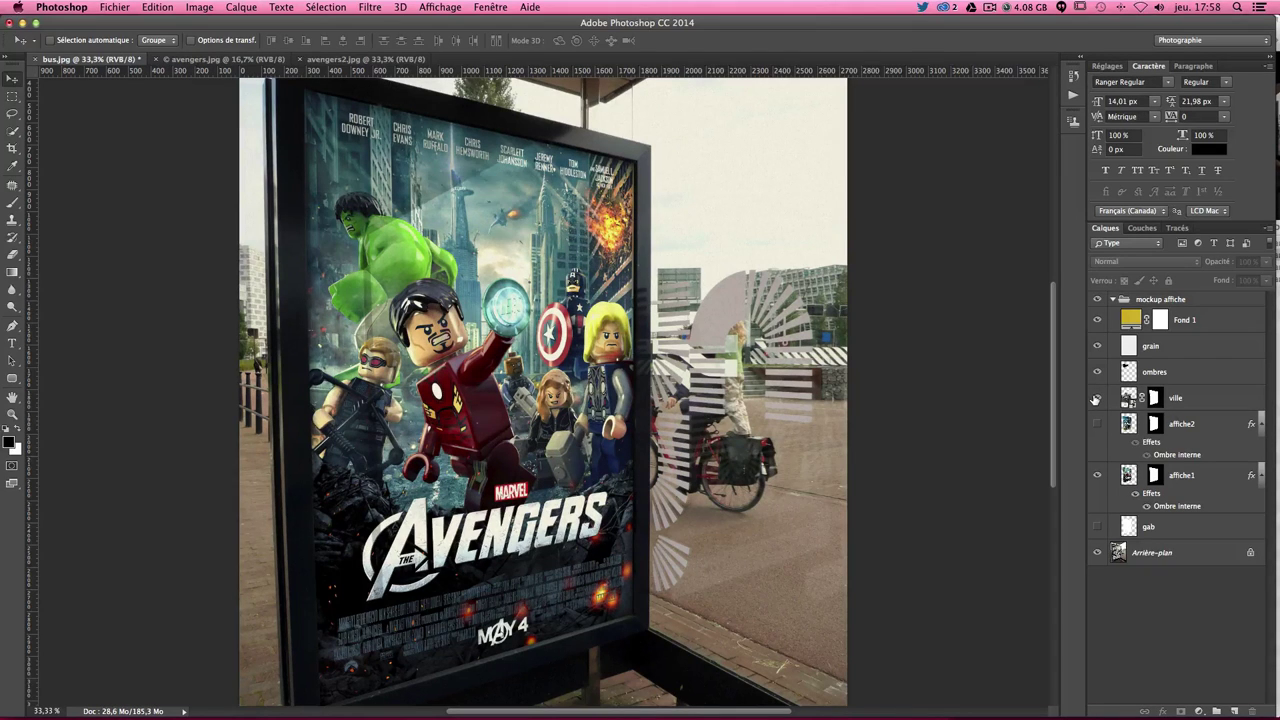
{"action": "left_click", "coordinate": [1098, 345]}
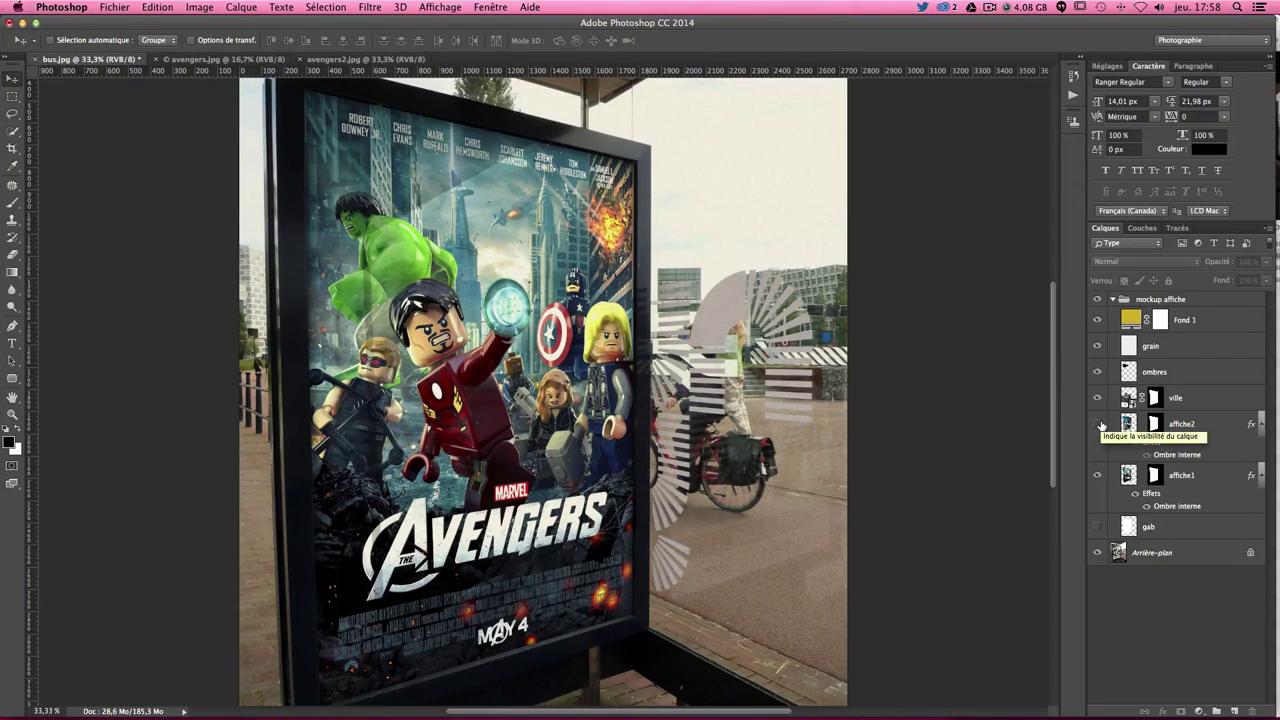
Switch the poster back and forth between the Coulson and Lego versions.
{"action": "left_click", "coordinate": [1097, 425]}
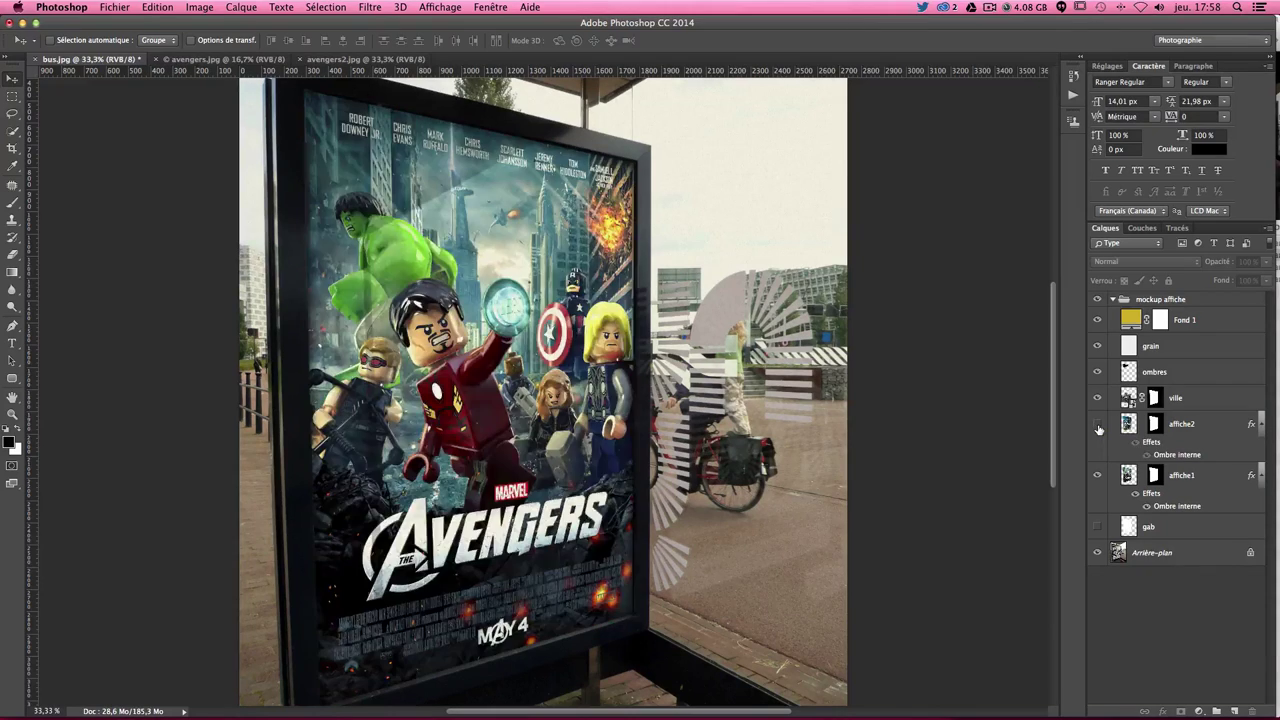
{"action": "left_click", "coordinate": [1097, 425]}
{"action": "left_click", "coordinate": [1097, 425]}
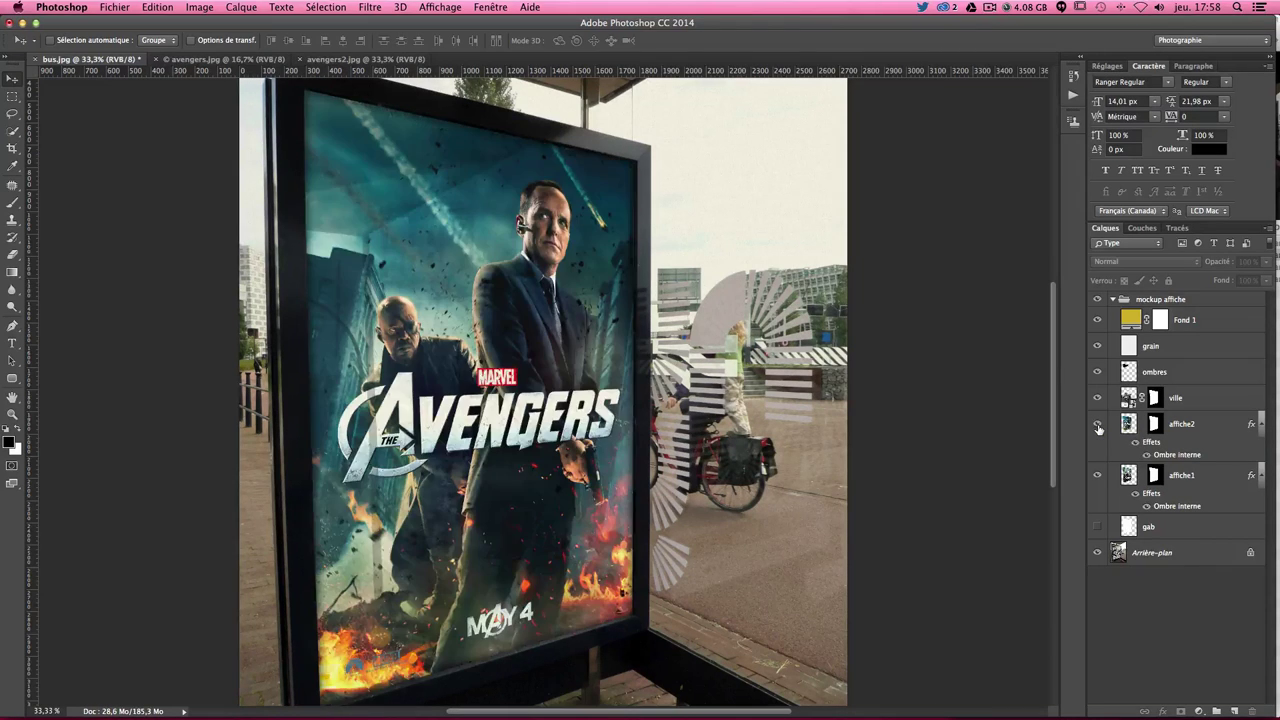
{"action": "left_click", "coordinate": [1097, 425]}
{"action": "left_click", "coordinate": [1097, 425]}
{"action": "left_click", "coordinate": [1097, 425]}
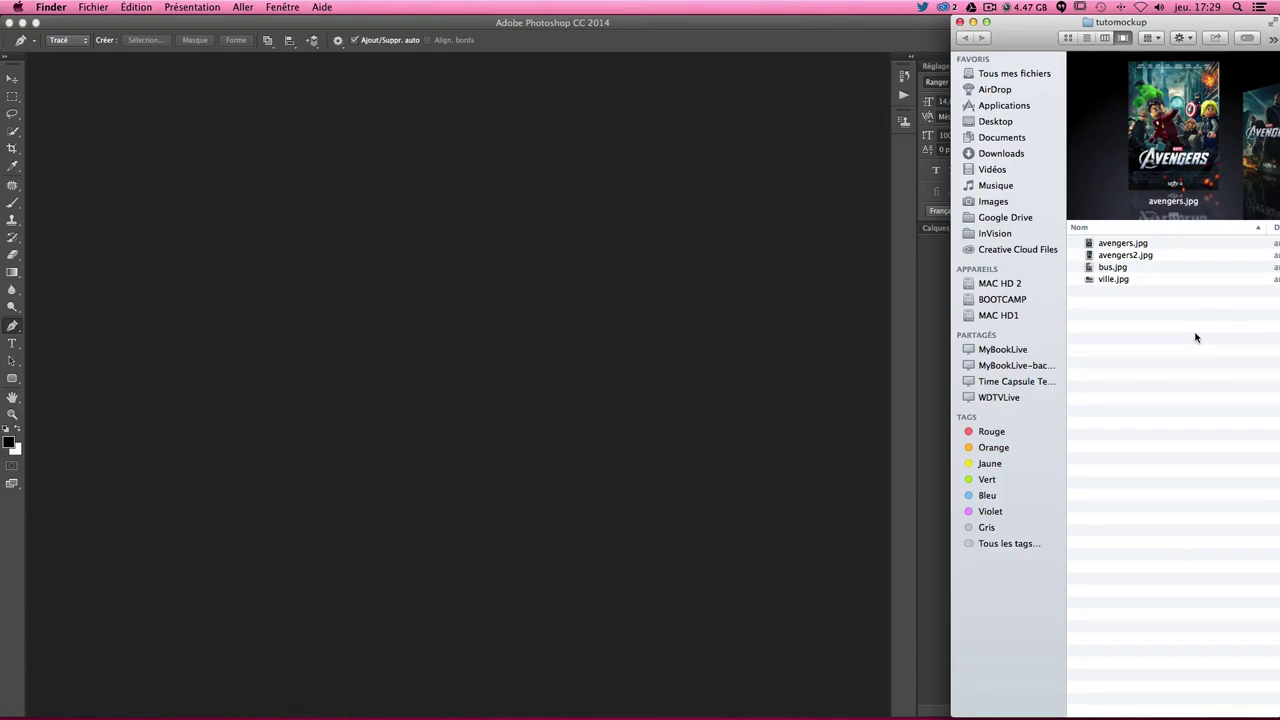
In Finder's Cover Flow, preview avengers.jpg and avengers2.jpg in turn.
{"action": "mouse_move", "coordinate": [1140, 429]}
{"action": "left_mouse_down"}
{"action": "mouse_move", "coordinate": [1094, 165]}
{"action": "mouse_move", "coordinate": [1151, 408]}
{"action": "left_mouse_up"}
{"action": "left_click", "coordinate": [1151, 408]}
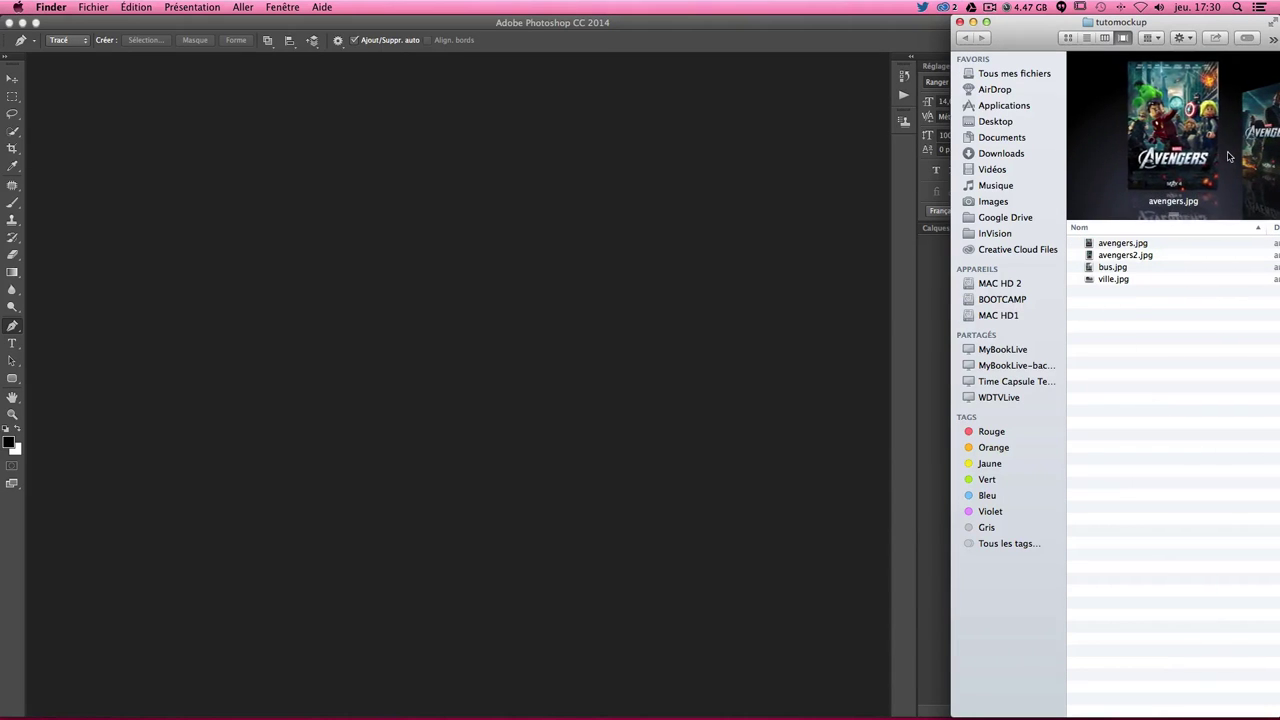
{"action": "left_click", "coordinate": [1170, 130]}
{"action": "key", "text": "Down"}
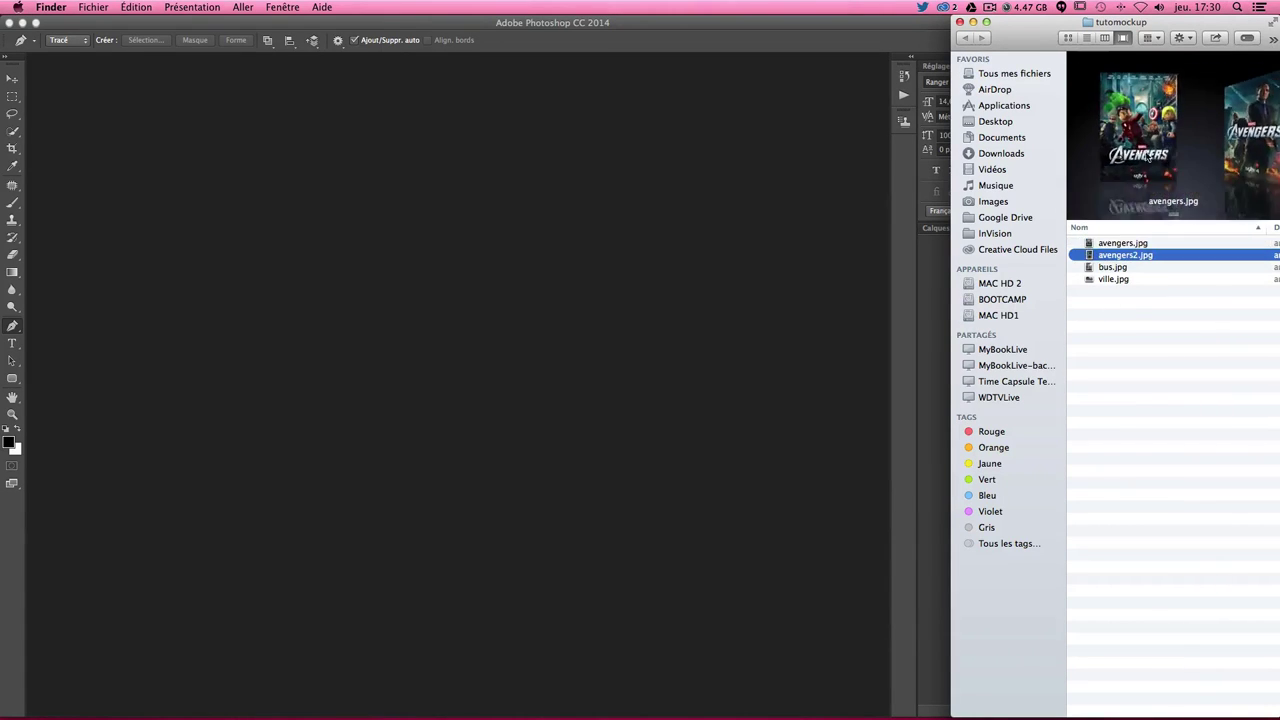
{"action": "key", "text": "Up"}
{"action": "key", "text": "Down"}
{"action": "key", "text": "Up"}
{"action": "key", "text": "Down"}
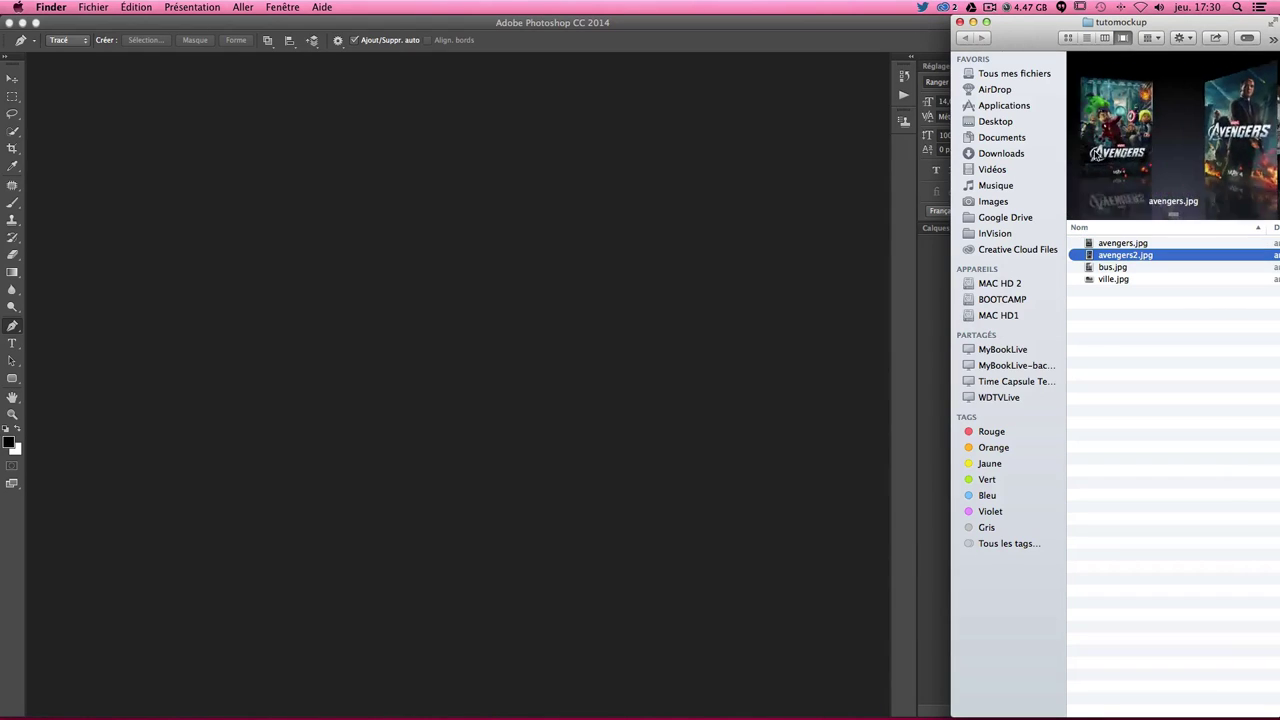
{"action": "key", "text": "Down"}
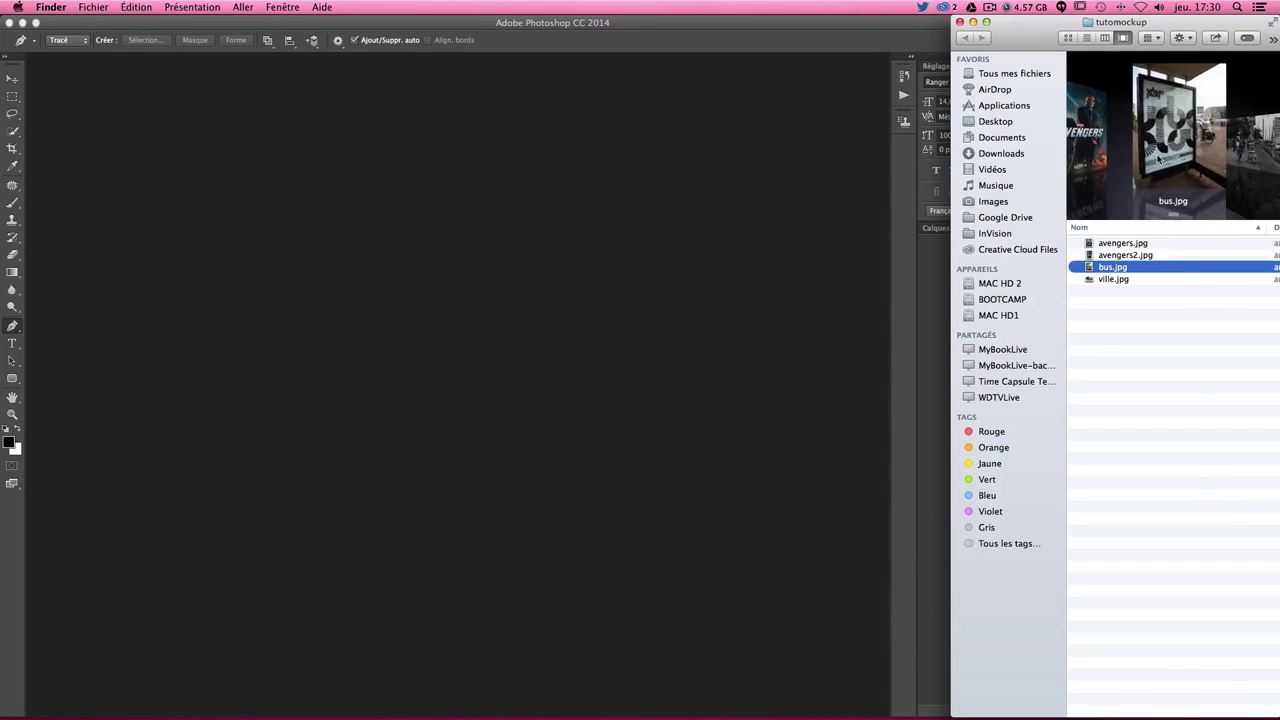
Preview ville.jpg and bus.jpg, then bring up the Ouvrir avec list for bus.jpg.
{"action": "left_click", "coordinate": [1235, 157]}
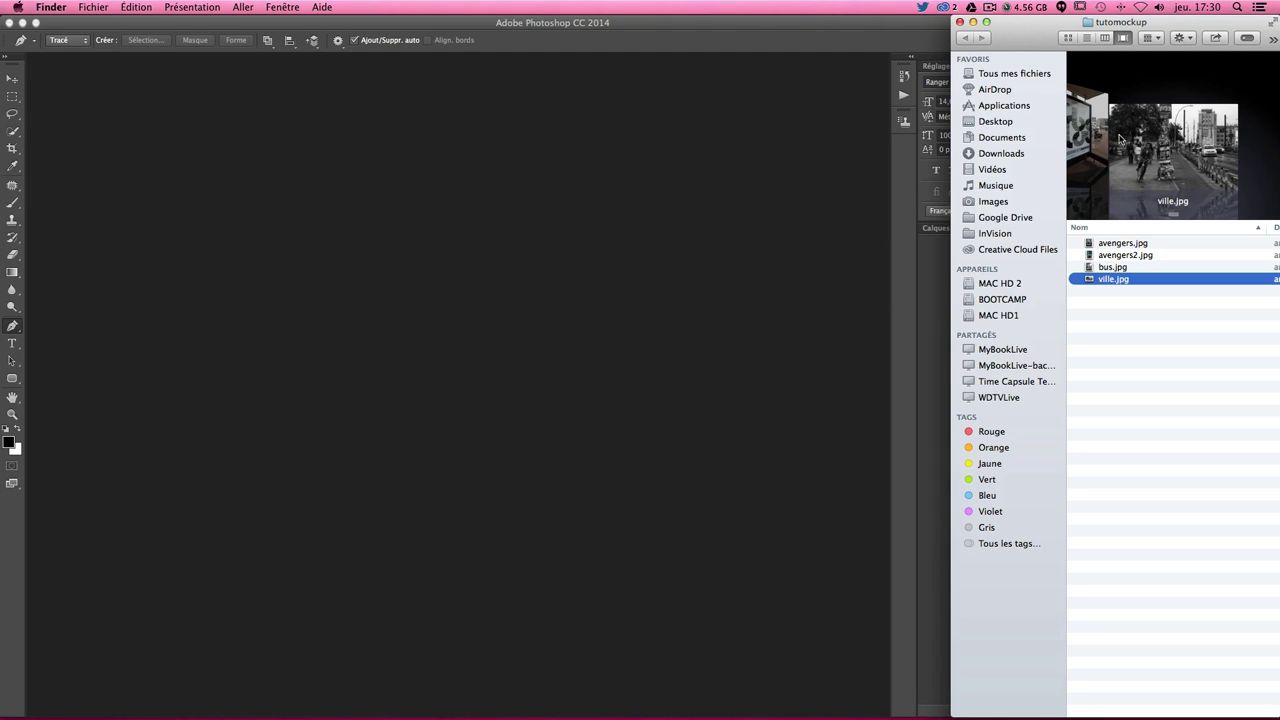
{"action": "left_click", "coordinate": [1076, 140]}
{"action": "left_click", "coordinate": [1160, 371]}
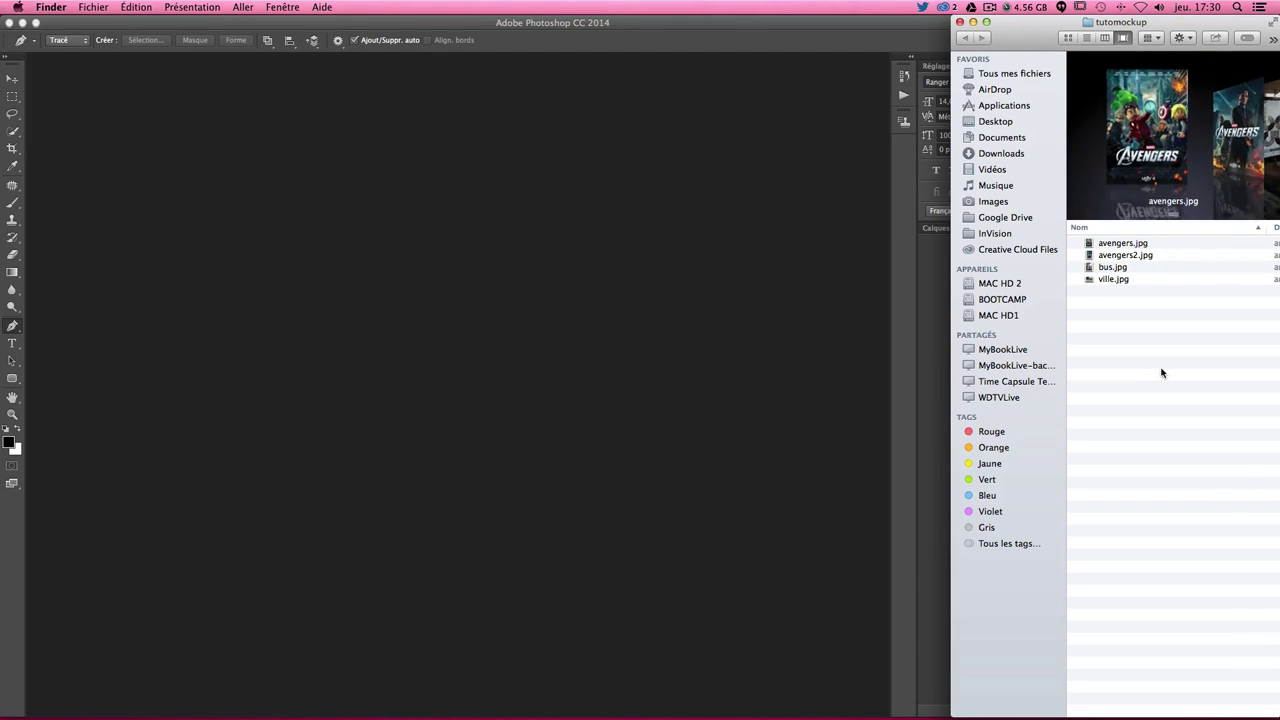
{"action": "left_click", "coordinate": [1110, 280]}
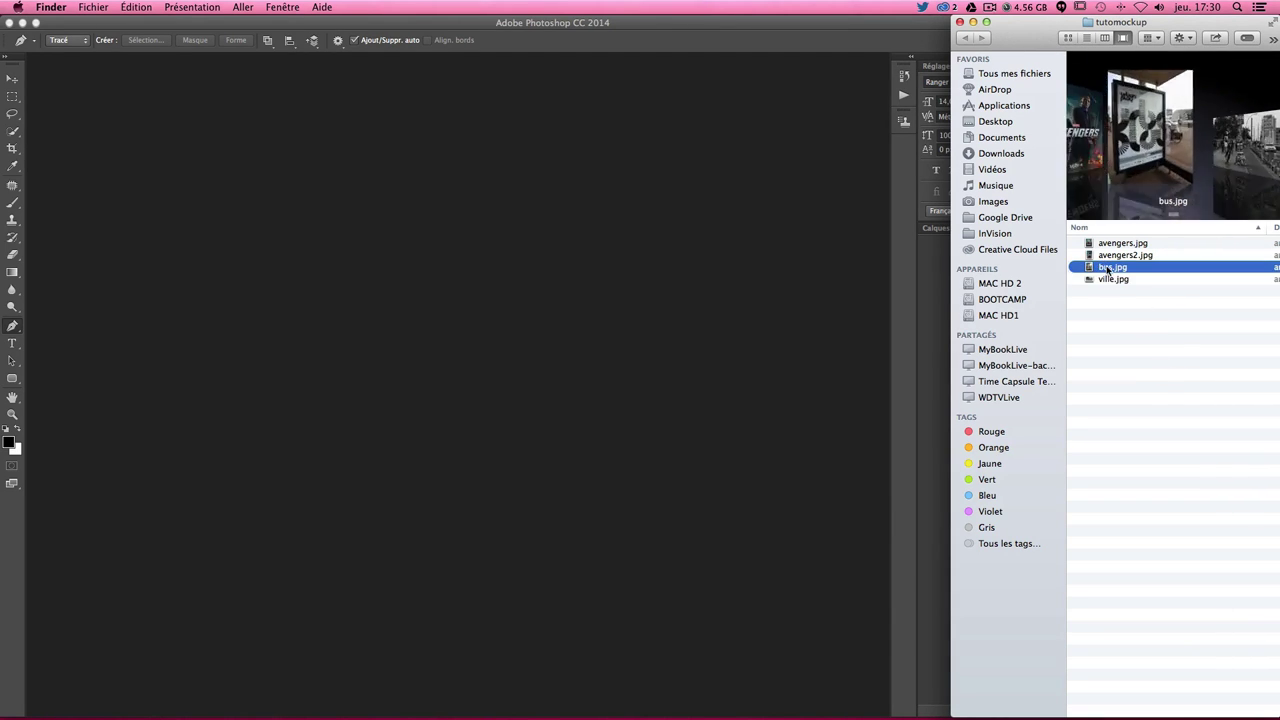
{"action": "right_click", "coordinate": [1104, 268]}
{"action": "mouse_move", "coordinate": [990, 288]}
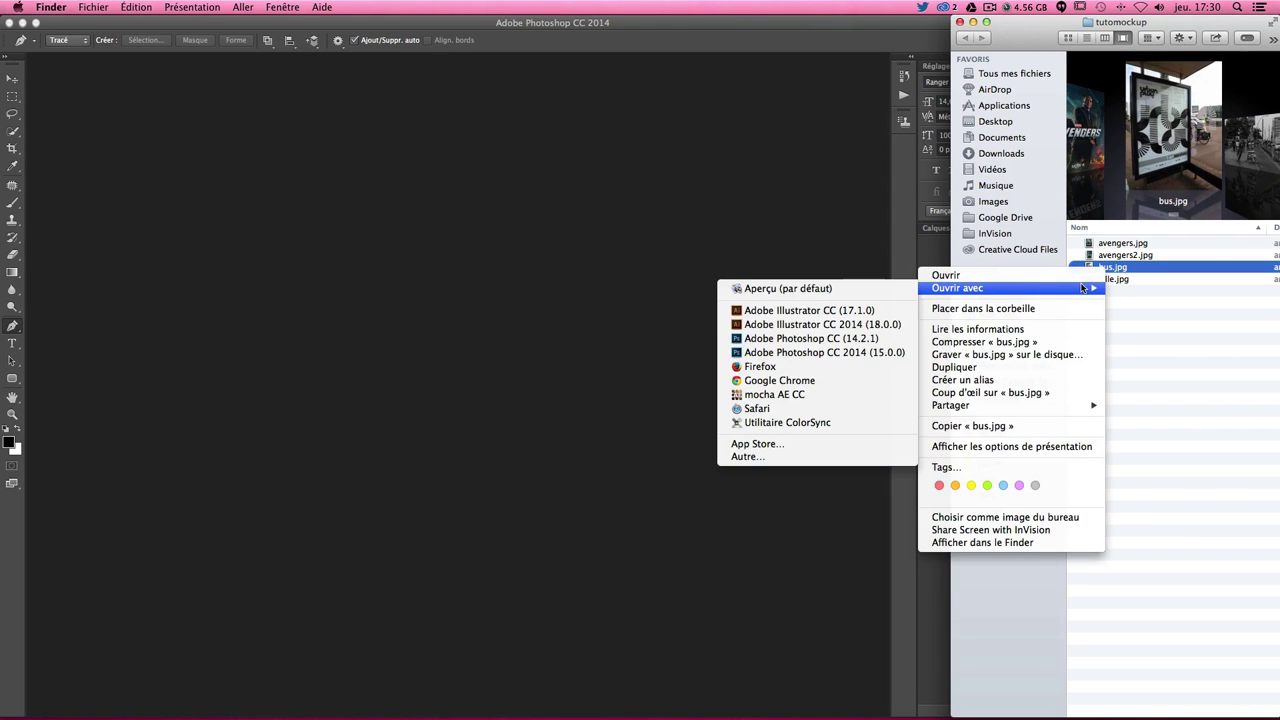
Open bus.jpg in Photoshop CC 2014, discarding its embedded colour profile, and show its layers.
{"action": "left_click", "coordinate": [836, 350]}
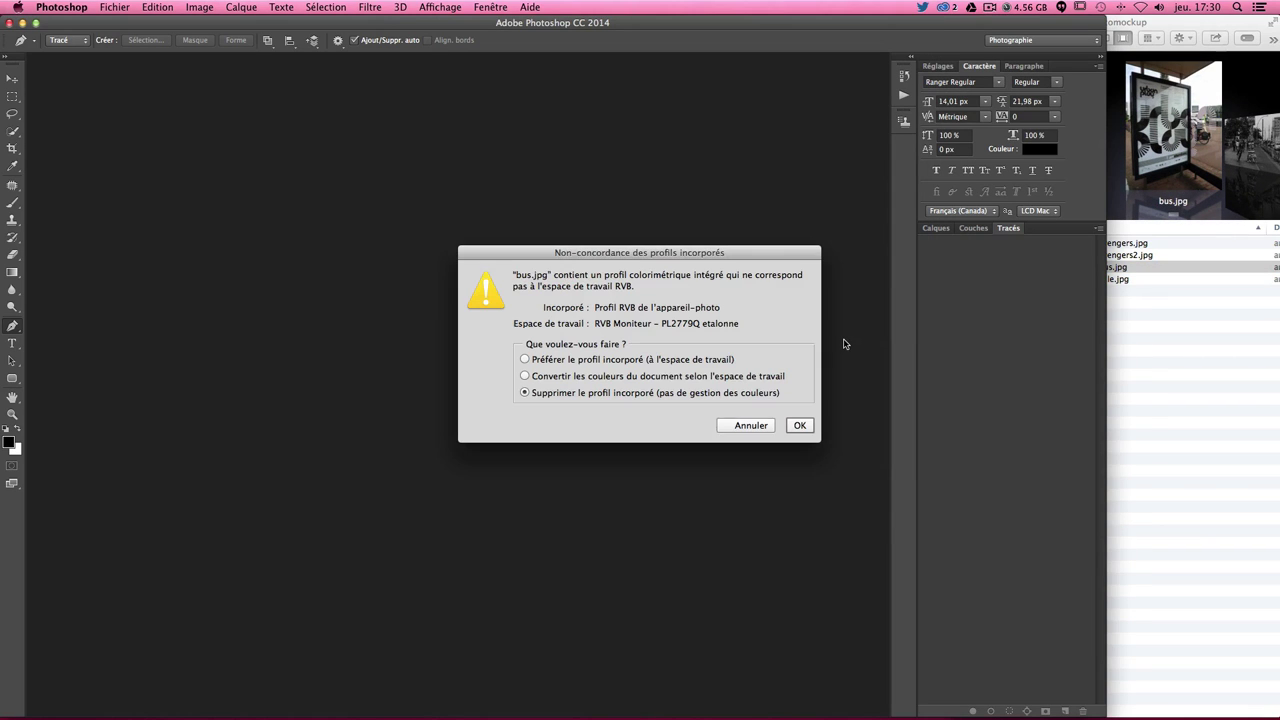
{"action": "key", "text": "Return"}
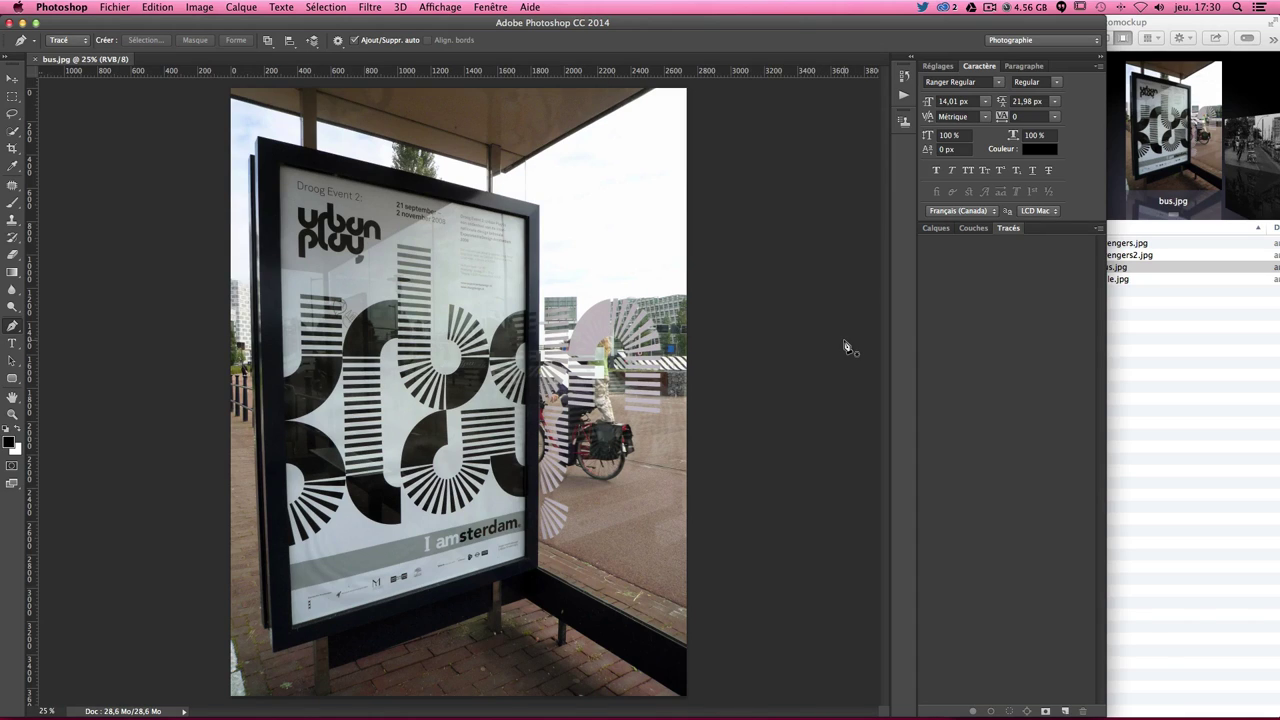
{"action": "left_click", "coordinate": [935, 228]}
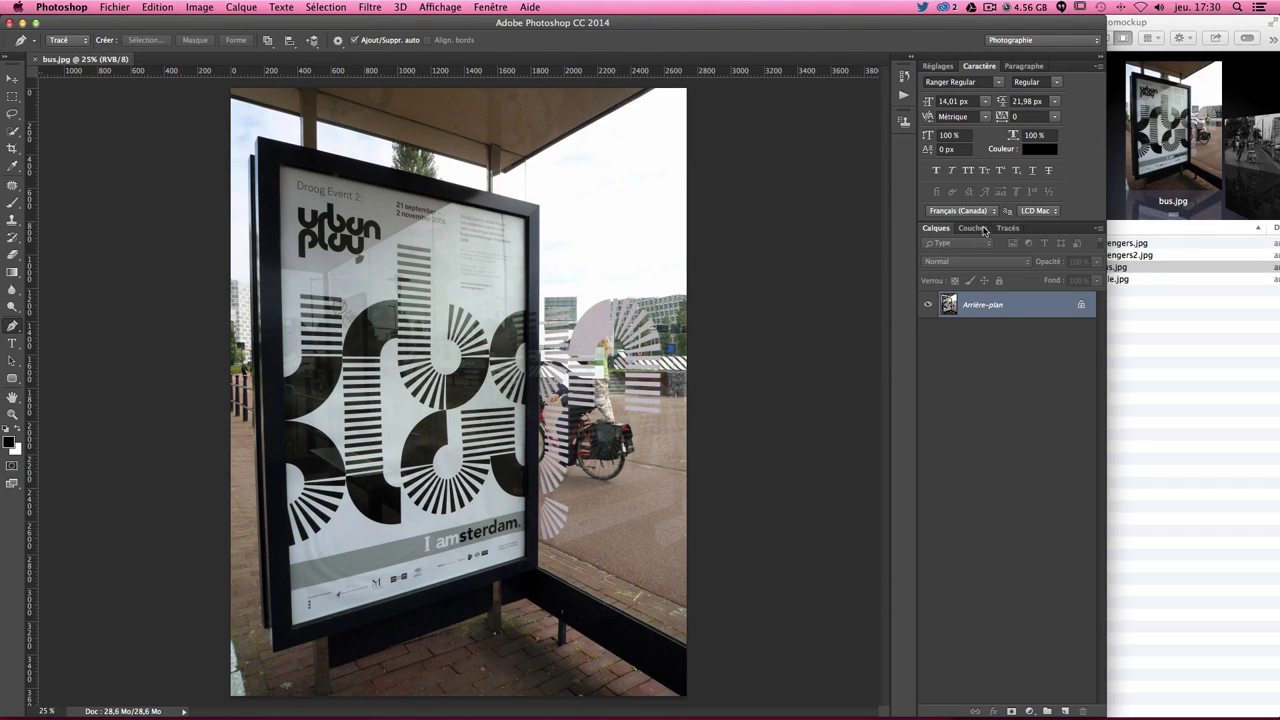
Switch to the empty Tracés panel and glance through the panel list without choosing anything.
{"action": "left_click", "coordinate": [1000, 229]}
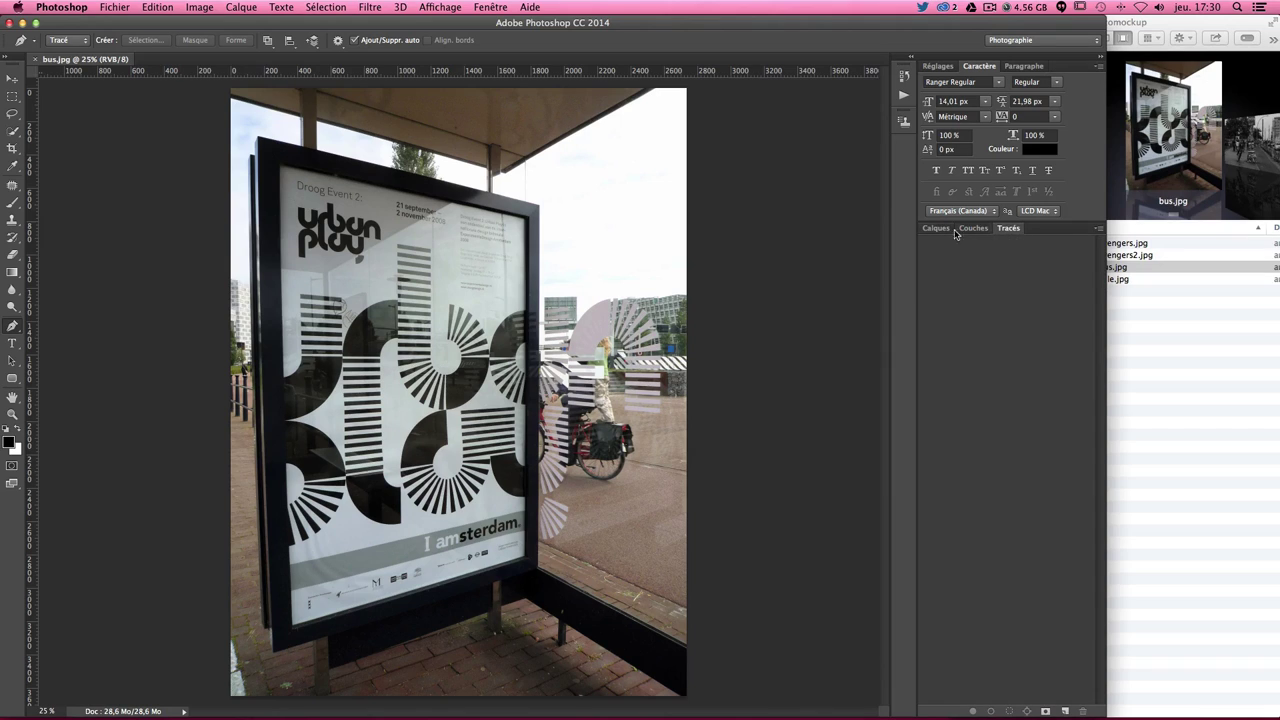
{"action": "left_click", "coordinate": [485, 6]}
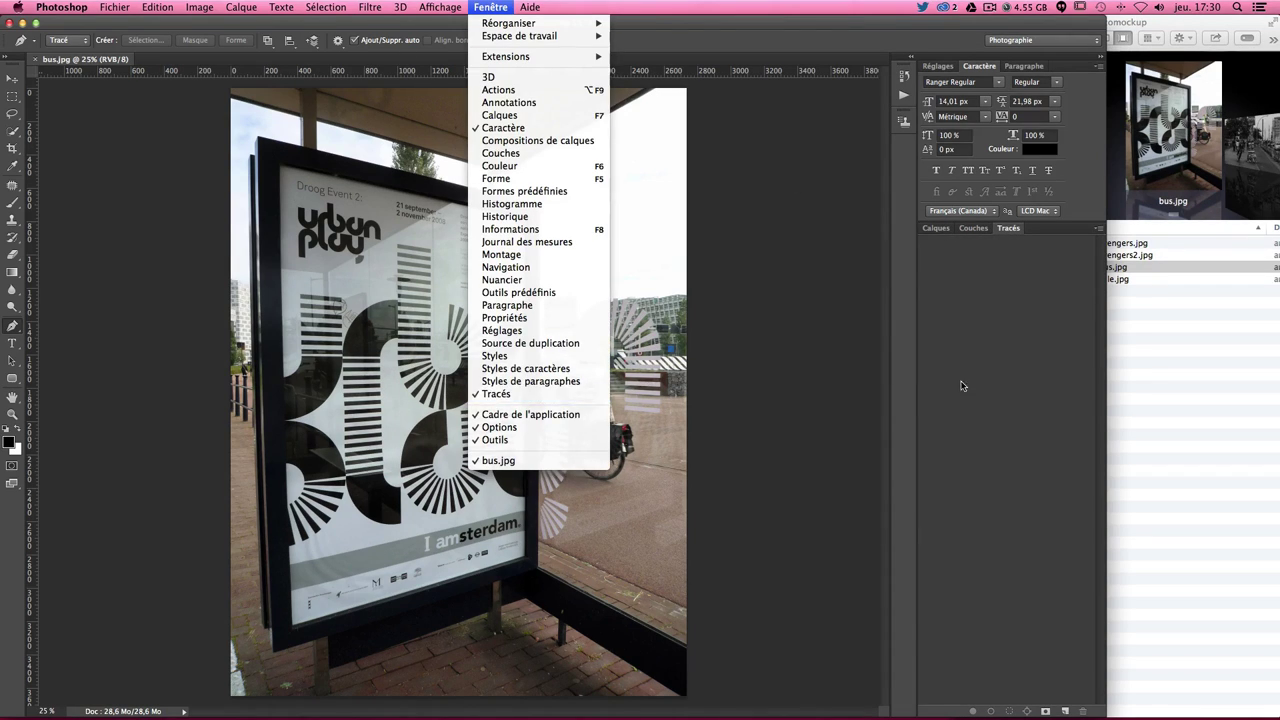
{"action": "left_click", "coordinate": [975, 381]}
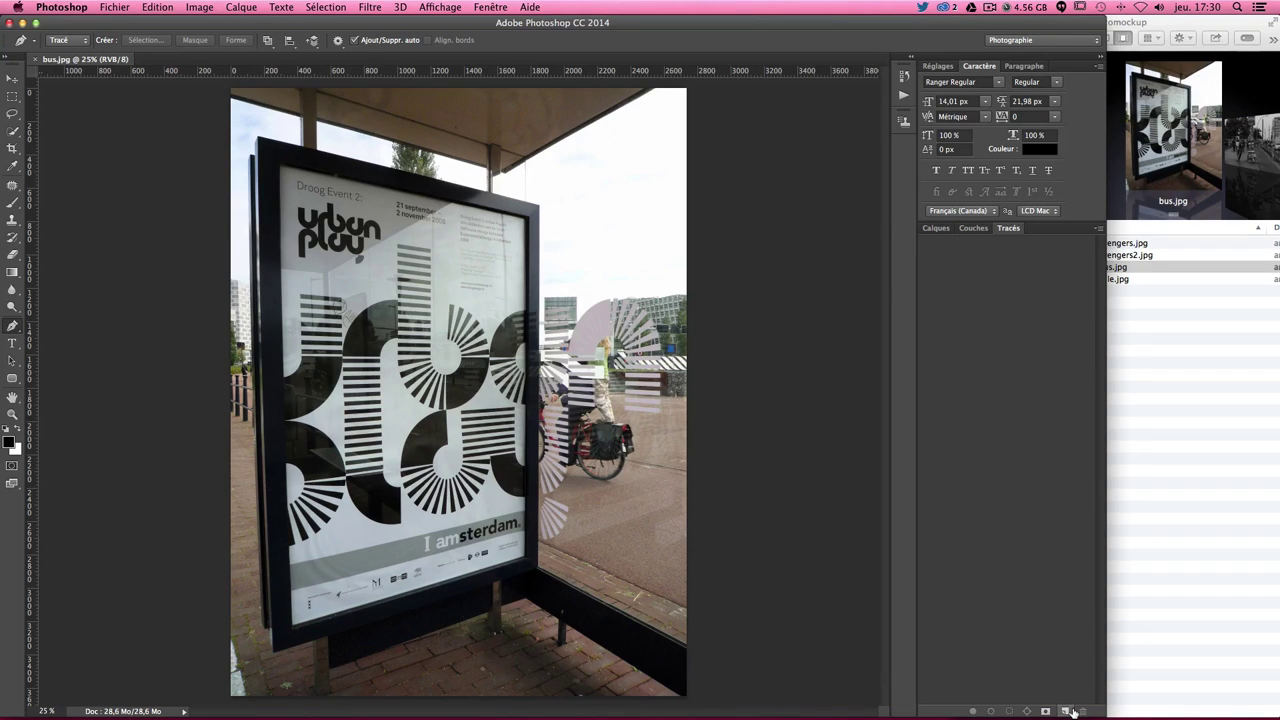
Create a new path named 'Tracé affiche' and make the Pen tool active.
{"action": "left_click", "coordinate": [1068, 711]}
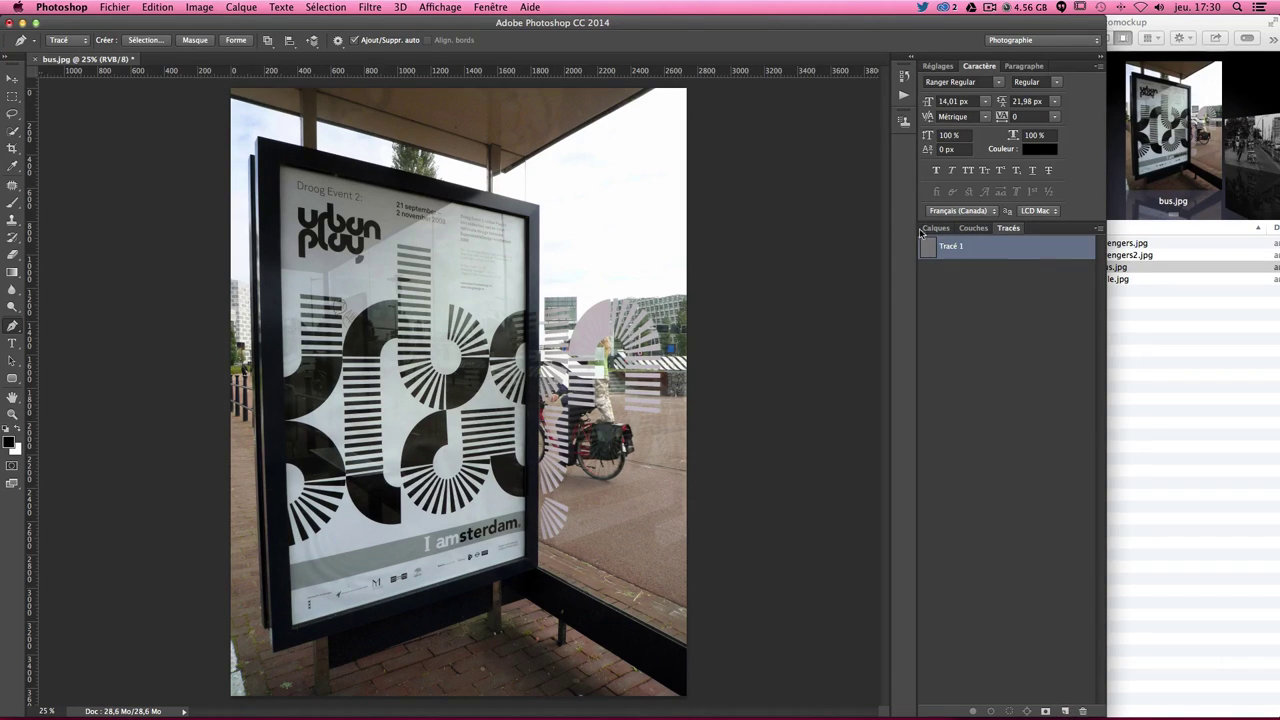
{"action": "double_click", "coordinate": [945, 247]}
{"action": "key", "text": "BackSpace"}
{"action": "type", "text": "affiche"}
{"action": "key", "text": "Return"}
{"action": "left_click", "coordinate": [12, 79]}
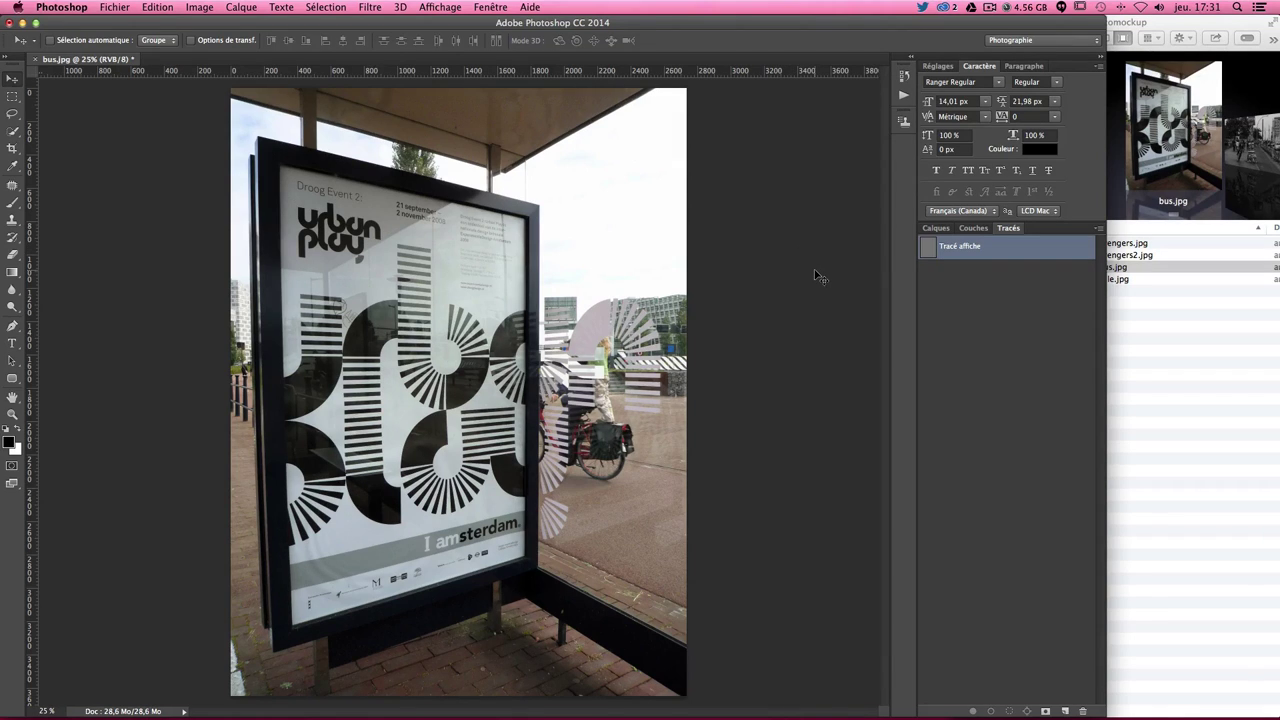
{"action": "key", "text": "p"}
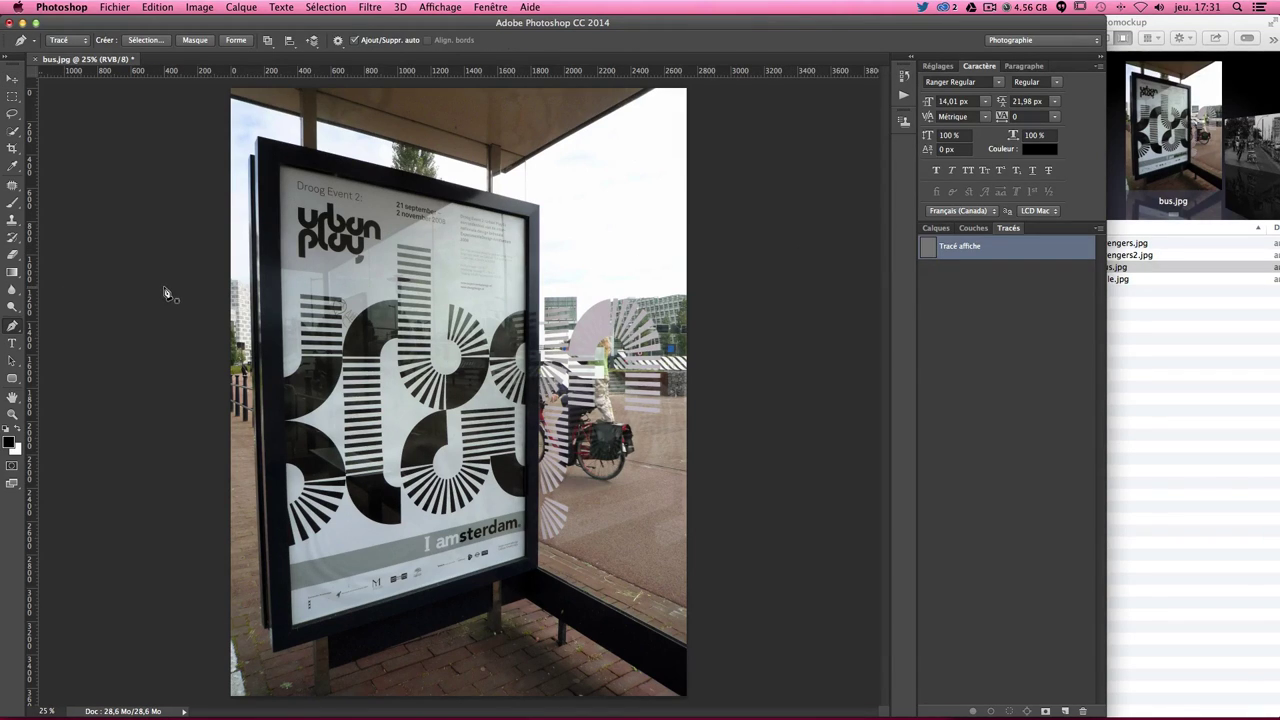
Zoom in to 200% with rulers shown and pan toward the poster's top-left area.
{"action": "key", "text": "ctrl+plus"}
{"action": "key", "text": "ctrl+plus"}
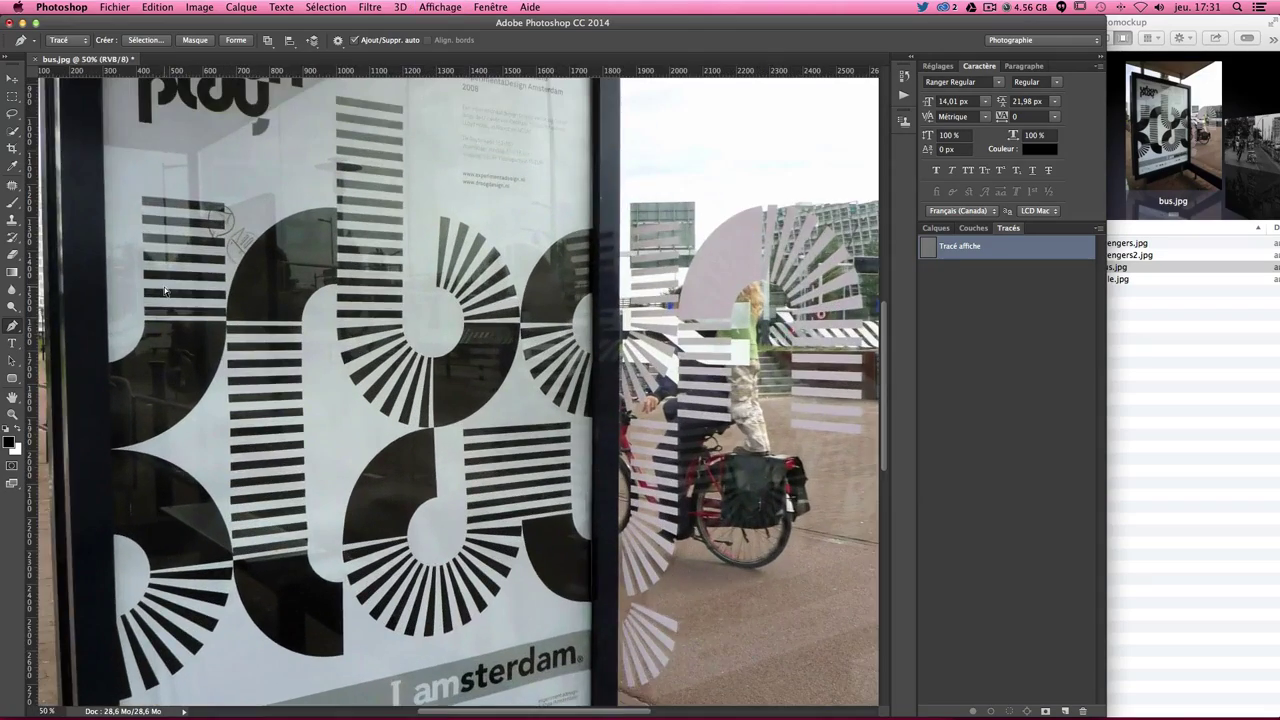
{"action": "key", "text": "ctrl+plus"}
{"action": "key", "text": "ctrl+plus"}
{"action": "key", "text": "ctrl+plus"}
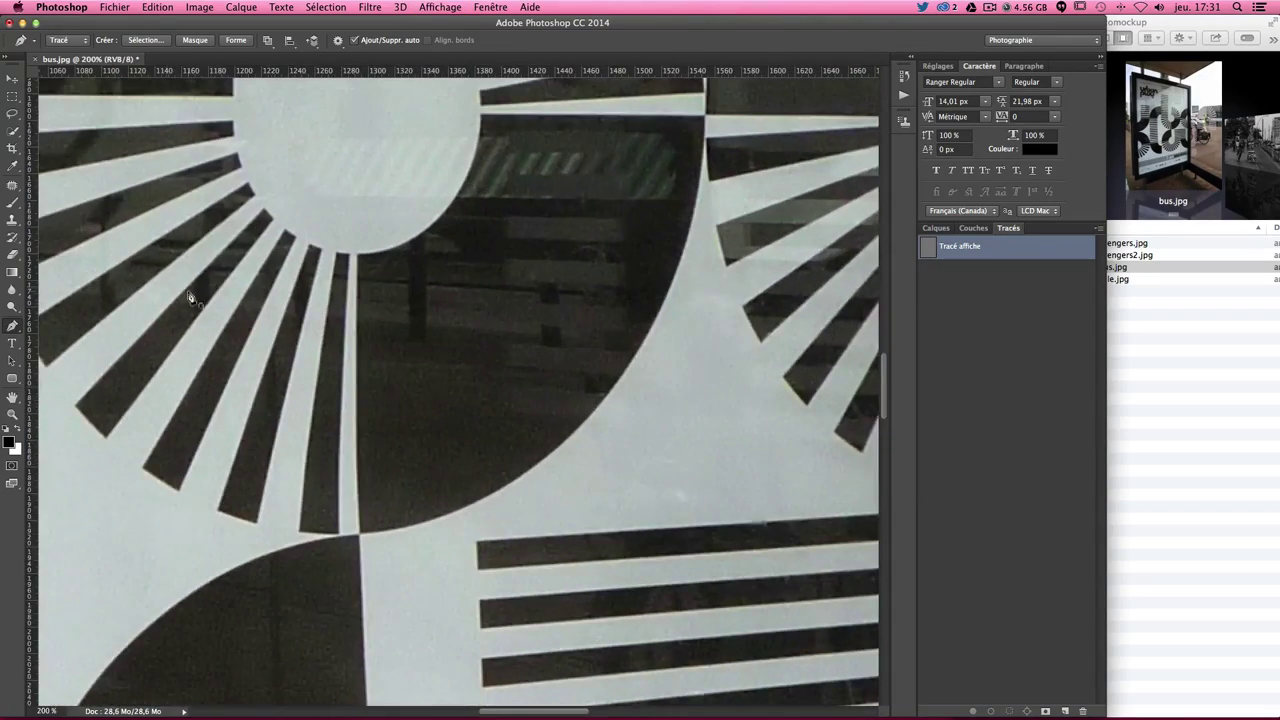
{"action": "left_click_drag", "start_coordinate": [189, 294], "coordinate": [662, 554]}
{"action": "key", "text": "ctrl+r"}
{"action": "scroll", "coordinate": [500, 365], "scroll_direction": "up", "scroll_amount": 5}
{"action": "scroll", "coordinate": [500, 365], "scroll_direction": "left", "scroll_amount": 5}
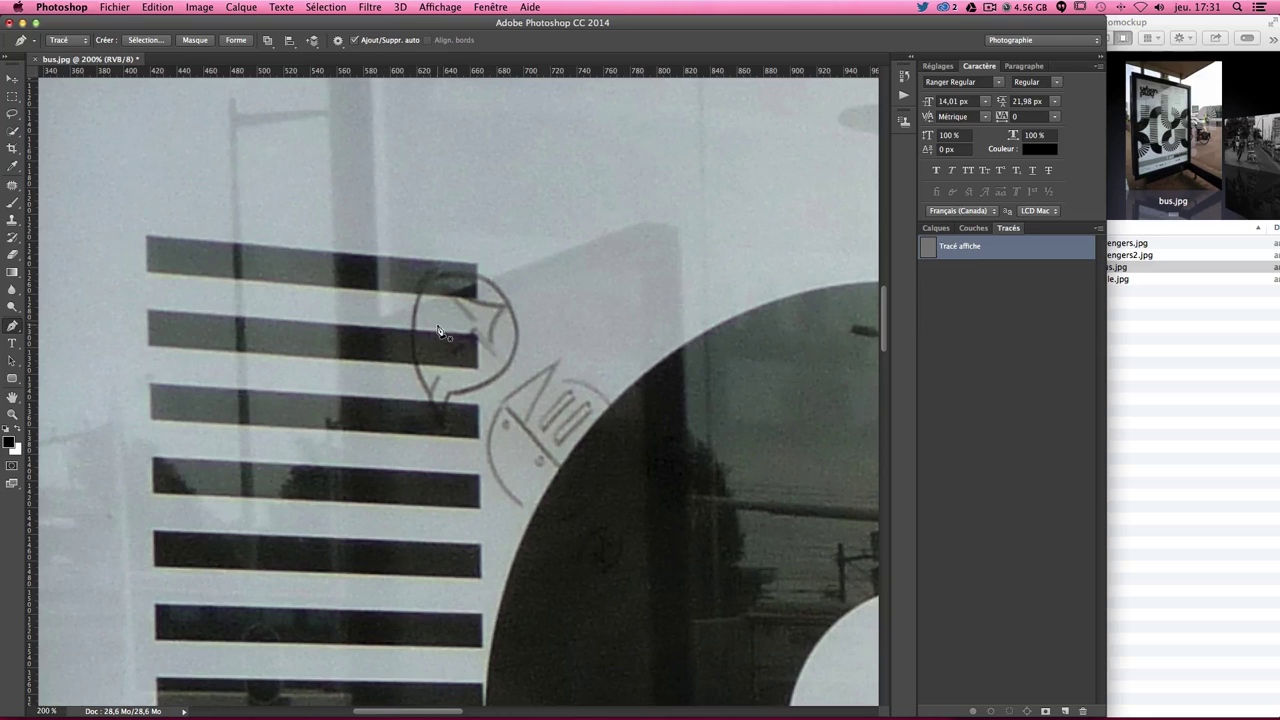
{"action": "left_click_drag", "start_coordinate": [286, 214], "coordinate": [560, 480]}
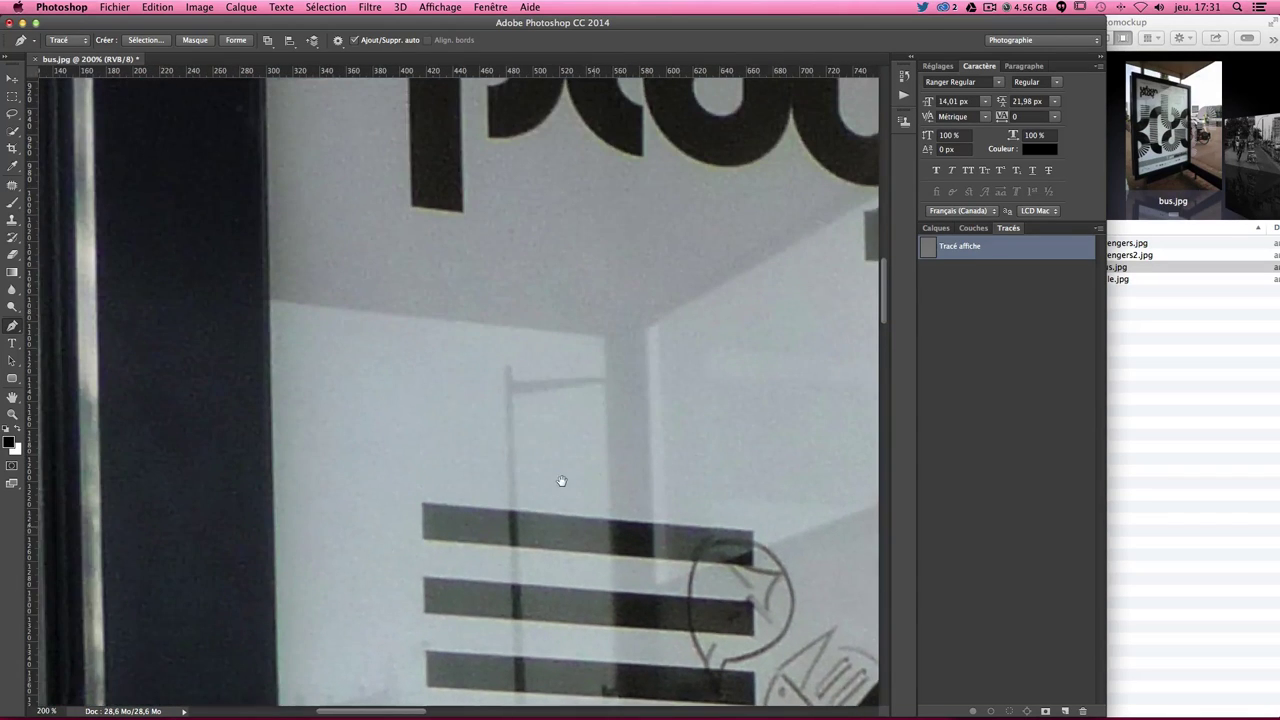
{"action": "mouse_move", "coordinate": [245, 236]}
{"action": "left_mouse_down"}
{"action": "mouse_move", "coordinate": [394, 309]}
{"action": "mouse_move", "coordinate": [466, 366]}
{"action": "left_mouse_up"}
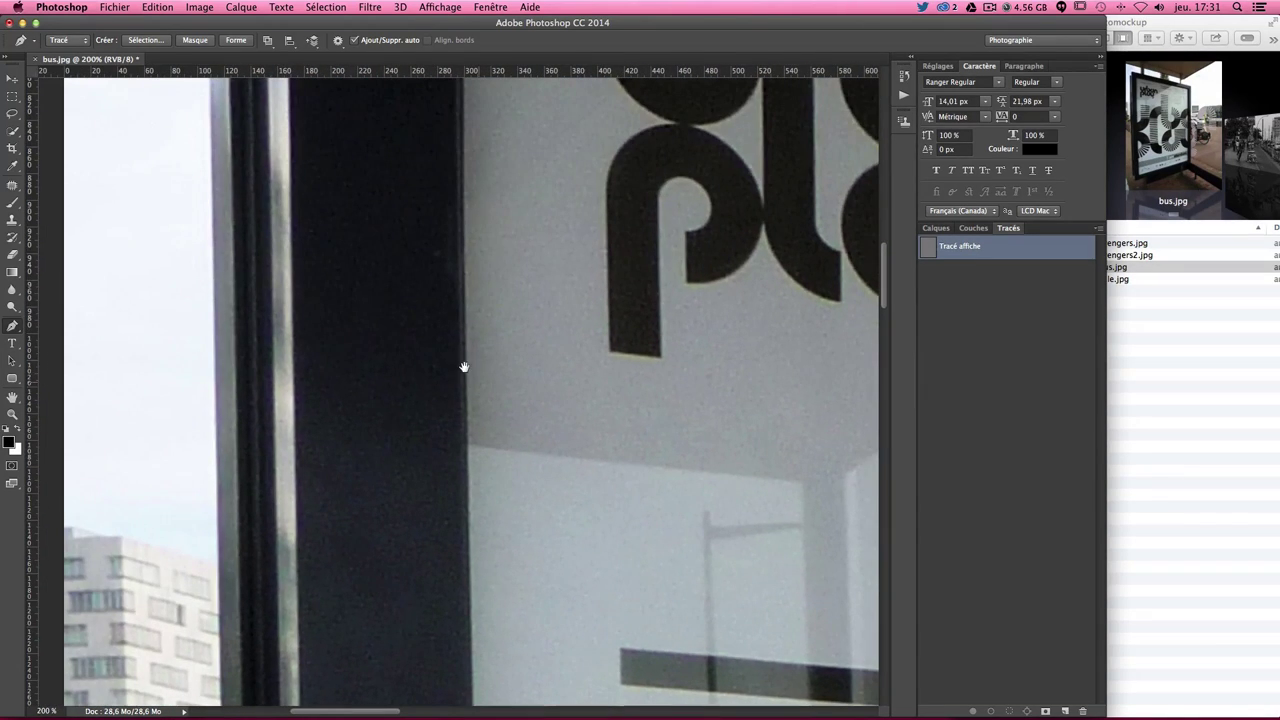
{"action": "left_click_drag", "start_coordinate": [426, 243], "coordinate": [389, 666]}
{"action": "mouse_move", "coordinate": [405, 223]}
{"action": "left_mouse_down"}
{"action": "mouse_move", "coordinate": [617, 457]}
{"action": "mouse_move", "coordinate": [475, 431]}
{"action": "mouse_move", "coordinate": [475, 370]}
{"action": "left_mouse_up"}
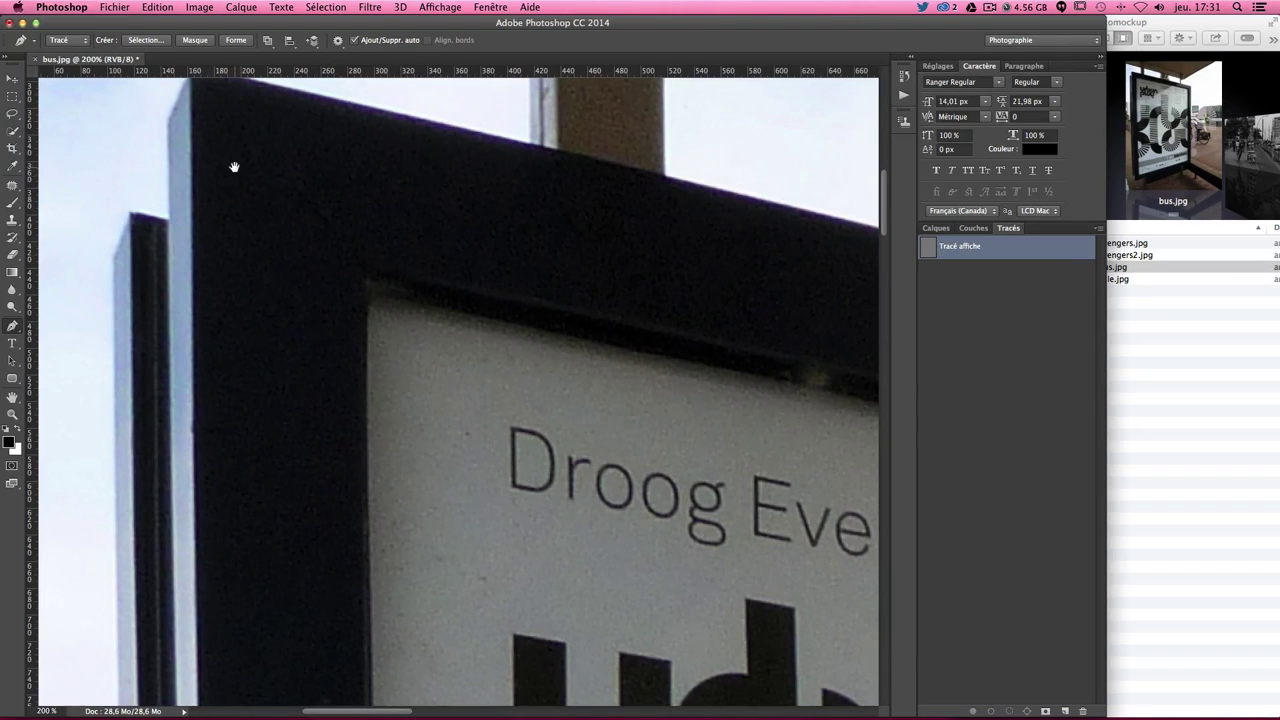
{"action": "mouse_move", "coordinate": [229, 146]}
{"action": "left_mouse_down"}
{"action": "mouse_move", "coordinate": [288, 286]}
{"action": "mouse_move", "coordinate": [354, 366]}
{"action": "left_mouse_up"}
Pan past the Droog Event 2 heading to the sign's top-left inner frame corner.
{"action": "scroll", "coordinate": [449, 434], "scroll_direction": "right", "scroll_amount": 5}
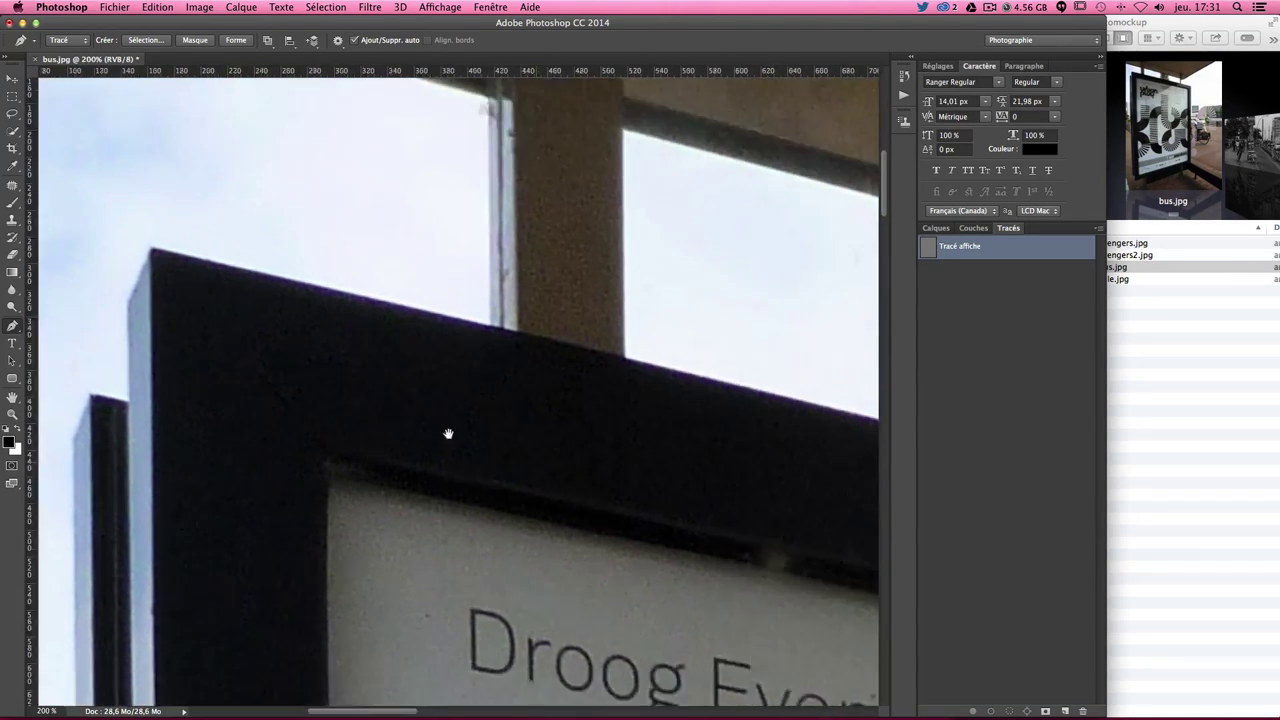
{"action": "scroll", "coordinate": [663, 394], "scroll_direction": "right", "scroll_amount": 8}
{"action": "scroll", "coordinate": [762, 388], "scroll_direction": "right", "scroll_amount": 10}
{"action": "scroll", "coordinate": [277, 314], "scroll_direction": "left", "scroll_amount": 4}
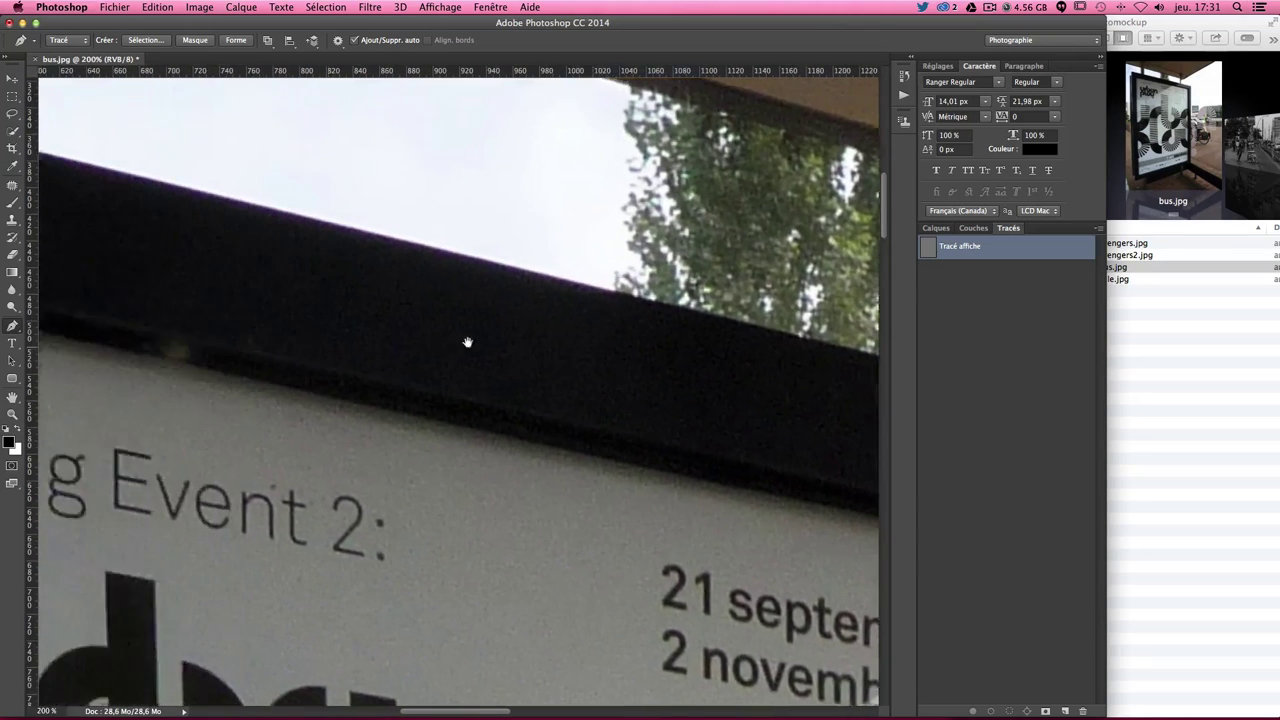
{"action": "scroll", "coordinate": [466, 343], "scroll_direction": "left", "scroll_amount": 7}
{"action": "scroll", "coordinate": [677, 343], "scroll_direction": "left", "scroll_amount": 7}
{"action": "left_click_drag", "start_coordinate": [672, 485], "coordinate": [543, 400]}
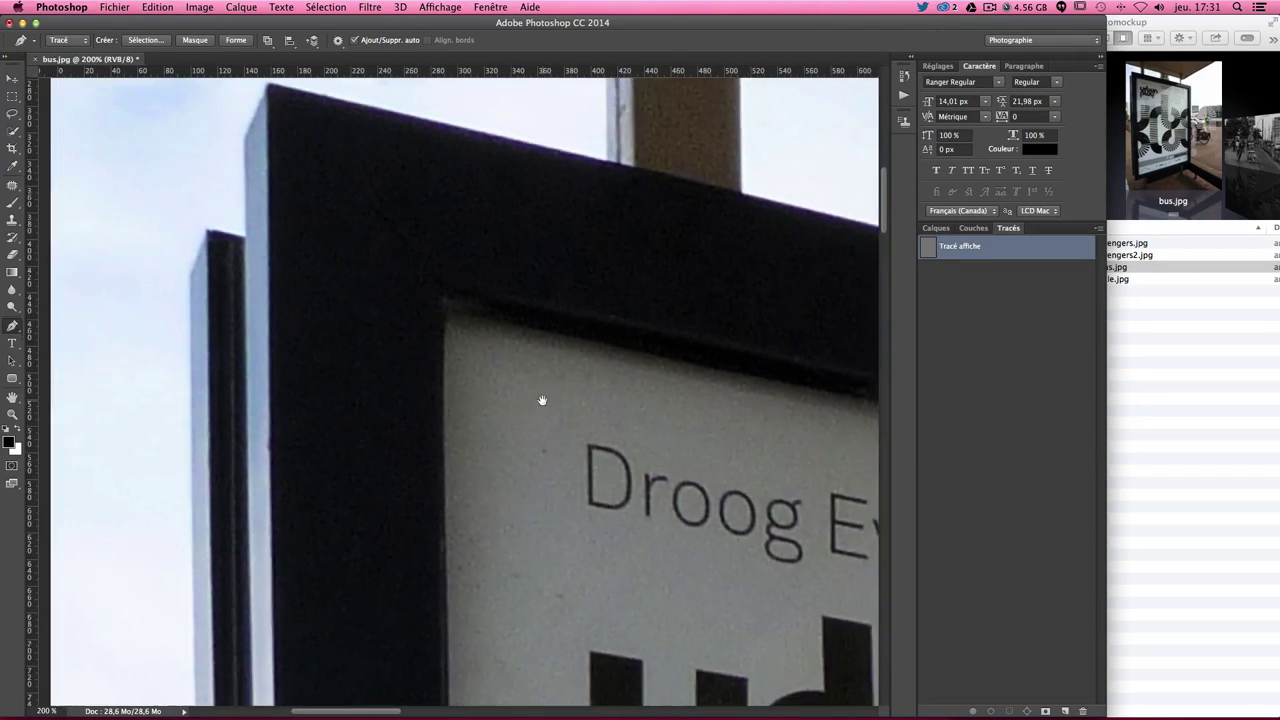
{"action": "left_click_drag", "start_coordinate": [683, 251], "coordinate": [494, 200]}
{"action": "left_click_drag", "start_coordinate": [501, 398], "coordinate": [486, 223]}
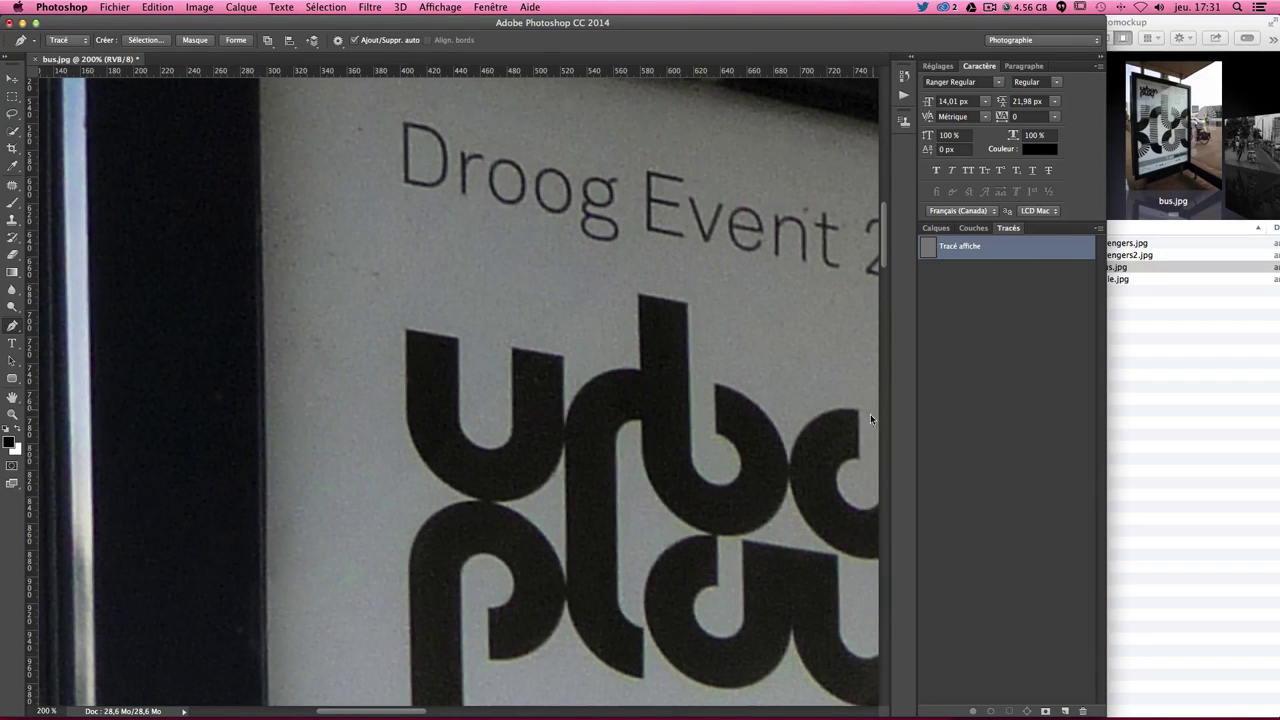
{"action": "mouse_move", "coordinate": [446, 224]}
{"action": "left_mouse_down"}
{"action": "mouse_move", "coordinate": [469, 274]}
{"action": "mouse_move", "coordinate": [491, 514]}
{"action": "left_mouse_up"}
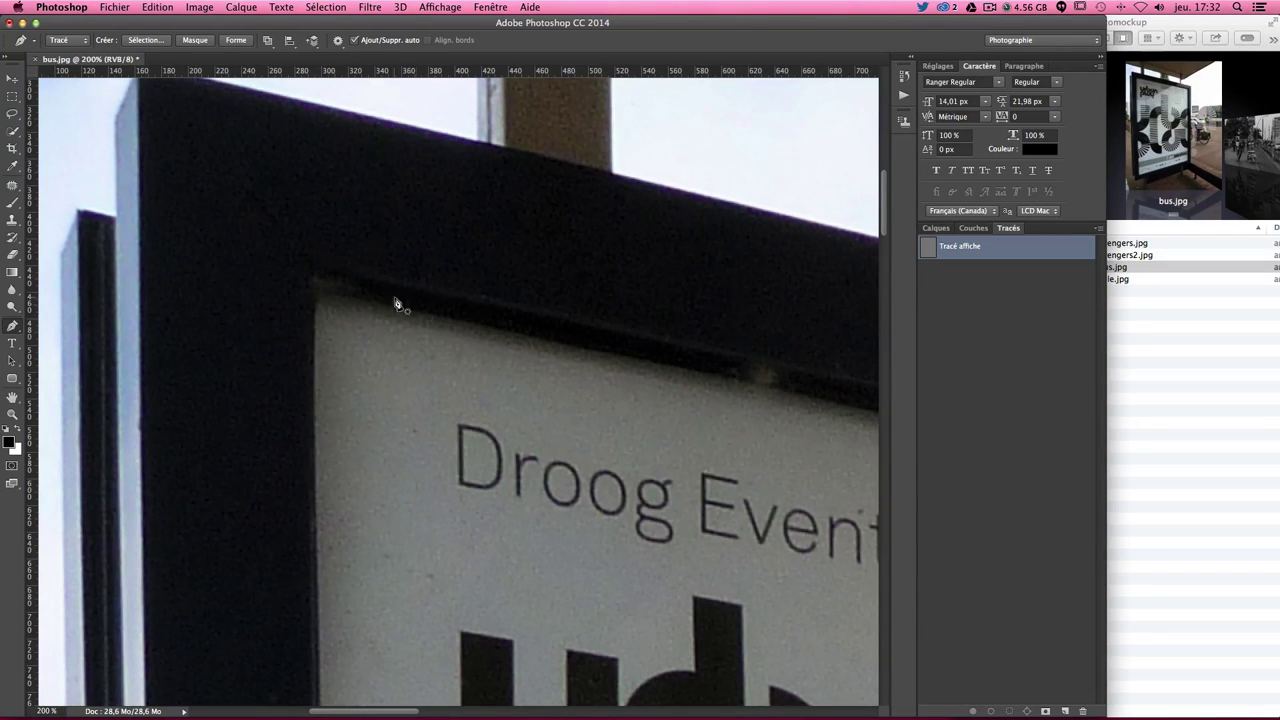
Anchor the path at the poster's top-left and top-right inner corners.
{"action": "left_click", "coordinate": [310, 285]}
{"action": "left_click_drag", "start_coordinate": [311, 285], "coordinate": [311, 281]}
{"action": "scroll", "coordinate": [697, 374], "scroll_direction": "right", "scroll_amount": 3}
{"action": "scroll", "coordinate": [697, 374], "scroll_direction": "right", "scroll_amount": 10}
{"action": "scroll", "coordinate": [670, 368], "scroll_direction": "right", "scroll_amount": 10}
{"action": "left_click_drag", "start_coordinate": [659, 365], "coordinate": [254, 263]}
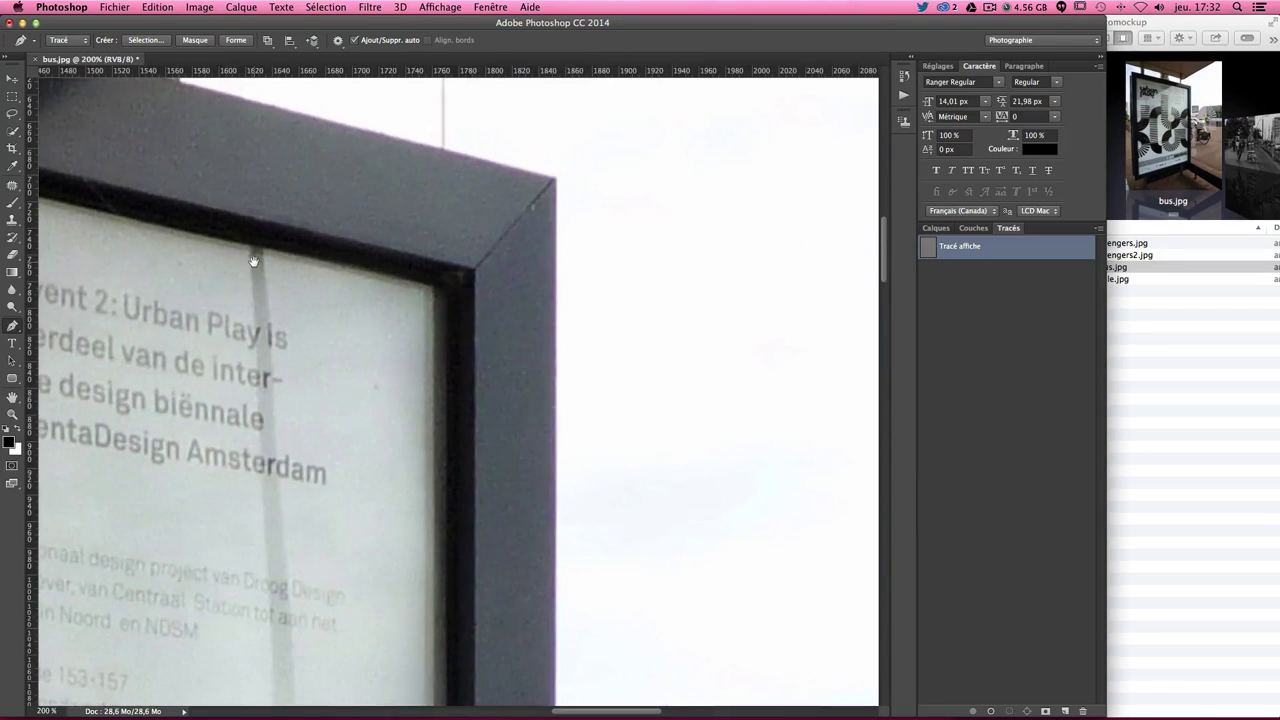
{"action": "left_click_drag", "start_coordinate": [366, 263], "coordinate": [543, 306]}
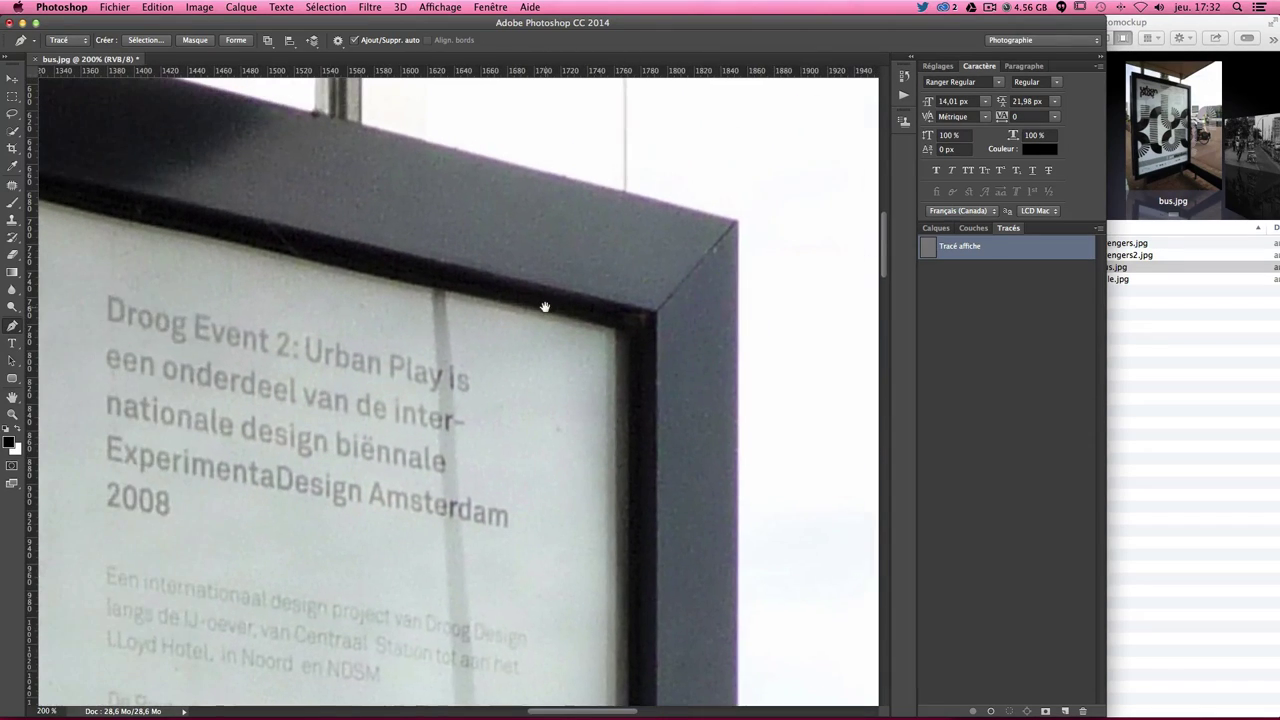
{"action": "left_click", "coordinate": [635, 327]}
Pan down the right edge and anchor the bottom-right inner corner.
{"action": "scroll", "coordinate": [640, 420], "scroll_direction": "down", "scroll_amount": 10}
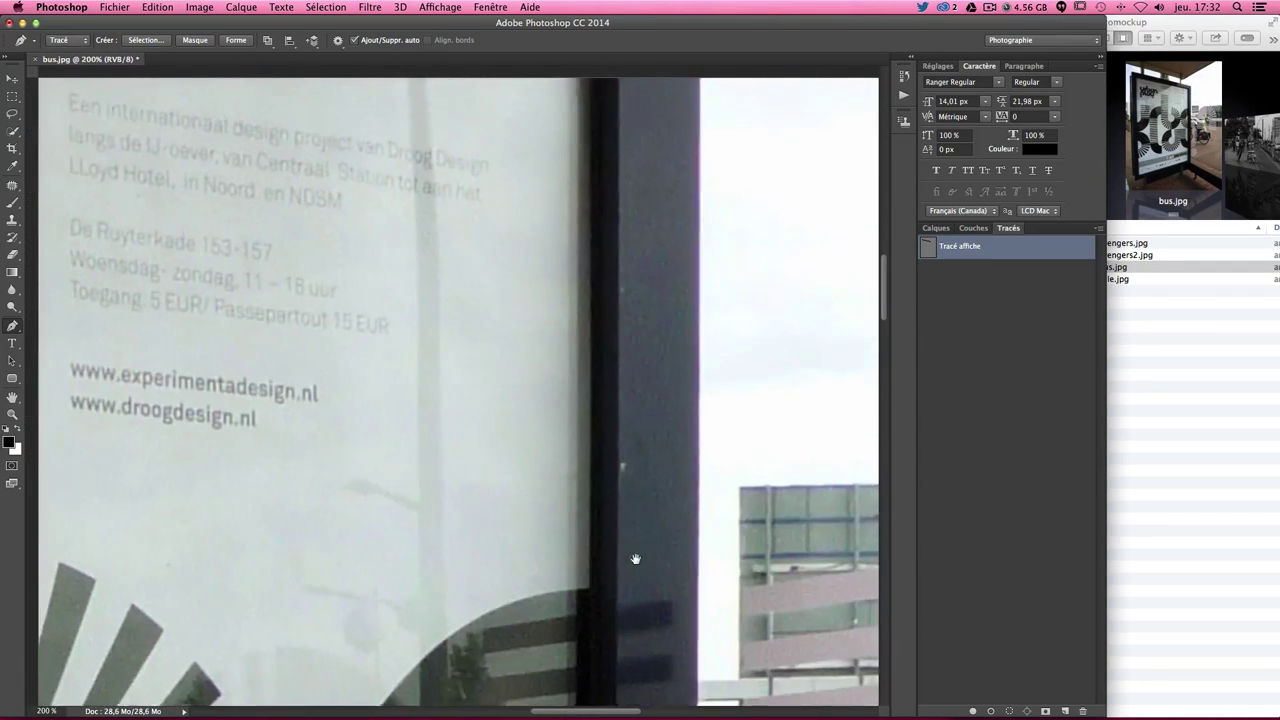
{"action": "left_click_drag", "start_coordinate": [635, 558], "coordinate": [636, 121]}
{"action": "mouse_move", "coordinate": [618, 513]}
{"action": "left_mouse_down"}
{"action": "mouse_move", "coordinate": [629, 229]}
{"action": "mouse_move", "coordinate": [609, 186]}
{"action": "left_mouse_up"}
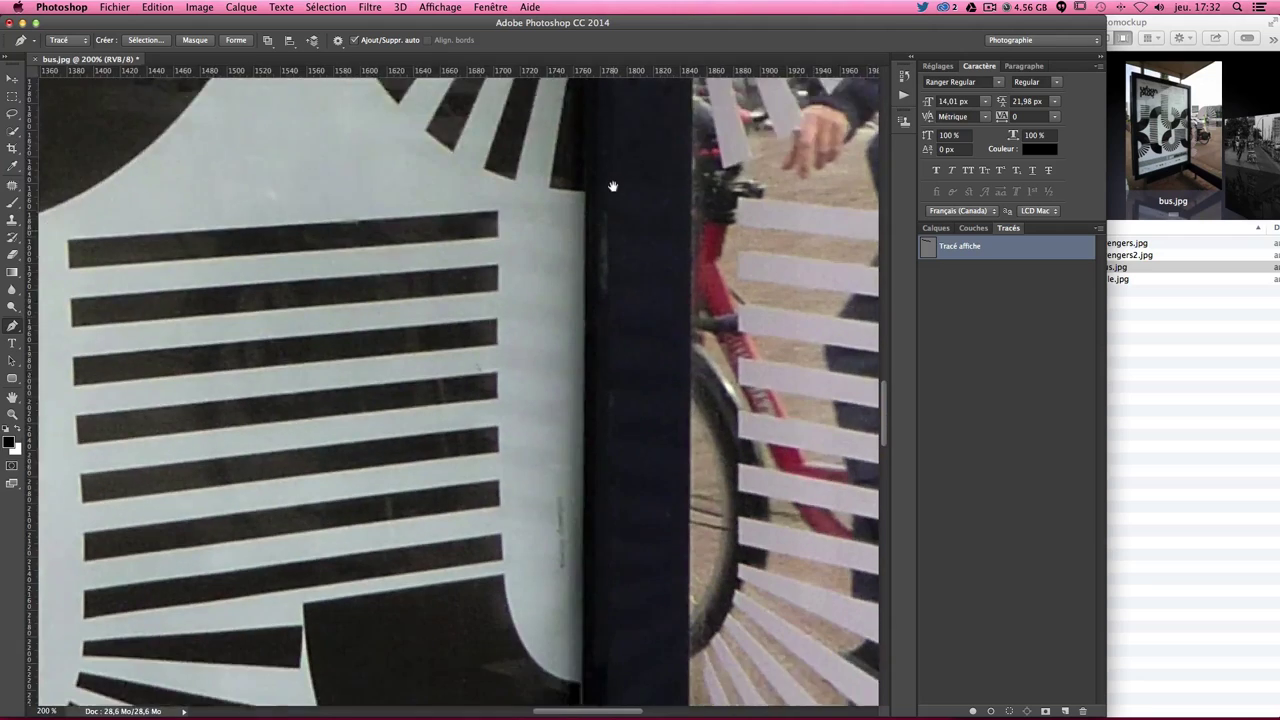
{"action": "left_click_drag", "start_coordinate": [629, 509], "coordinate": [631, 228]}
{"action": "left_click_drag", "start_coordinate": [631, 594], "coordinate": [664, 200]}
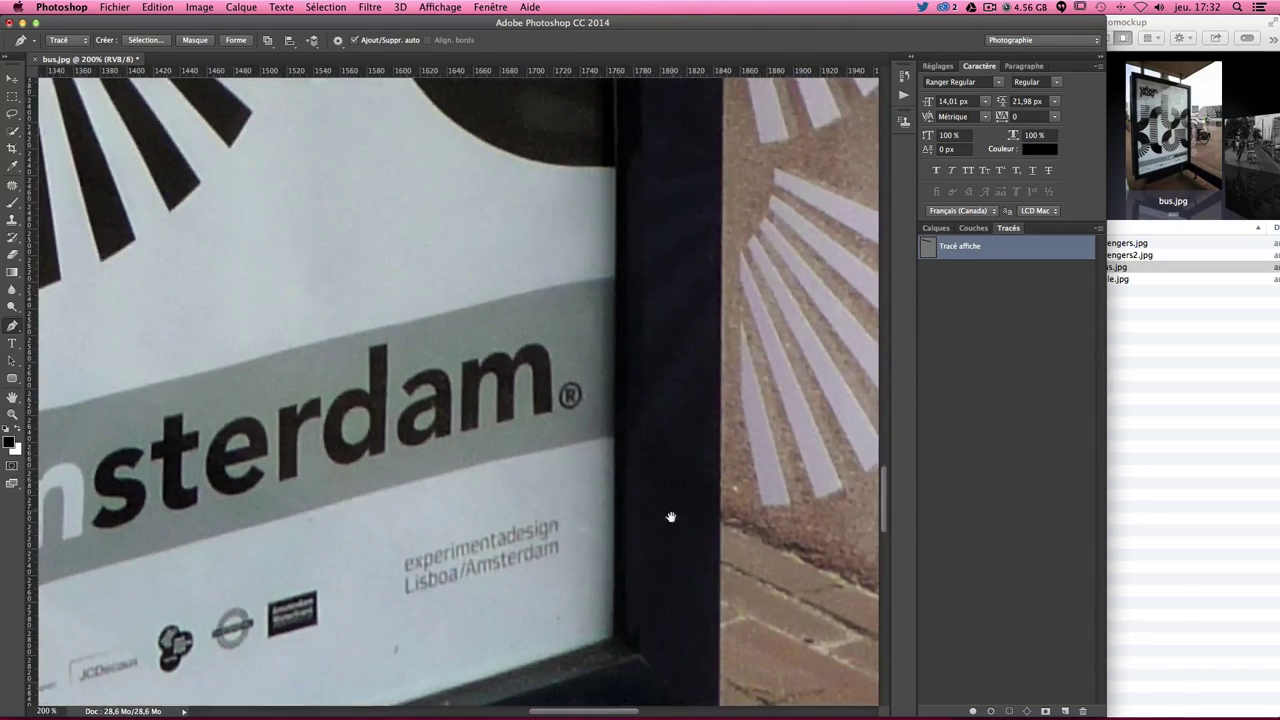
{"action": "left_click_drag", "start_coordinate": [671, 517], "coordinate": [686, 283]}
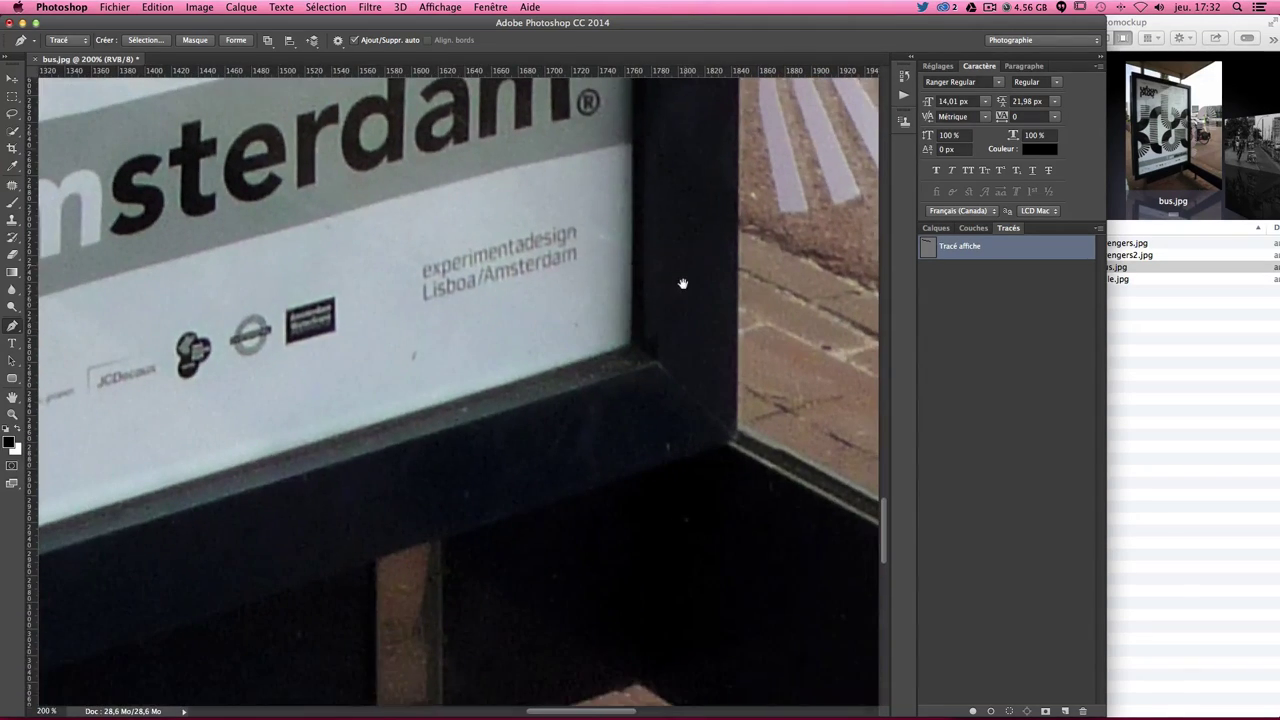
{"action": "left_click", "coordinate": [638, 347]}
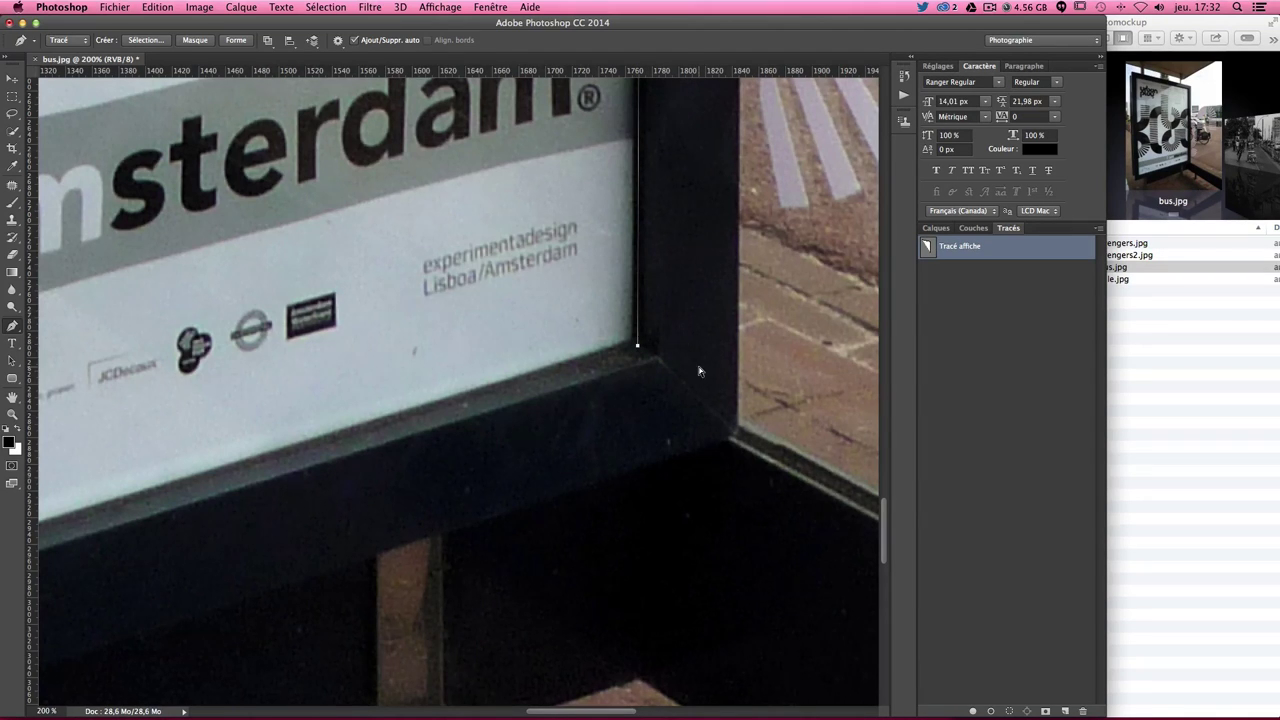
Zoom out, navigate to the bottom-left inner corner and anchor it.
{"action": "key", "text": "super+minus"}
{"action": "key", "text": "super+minus"}
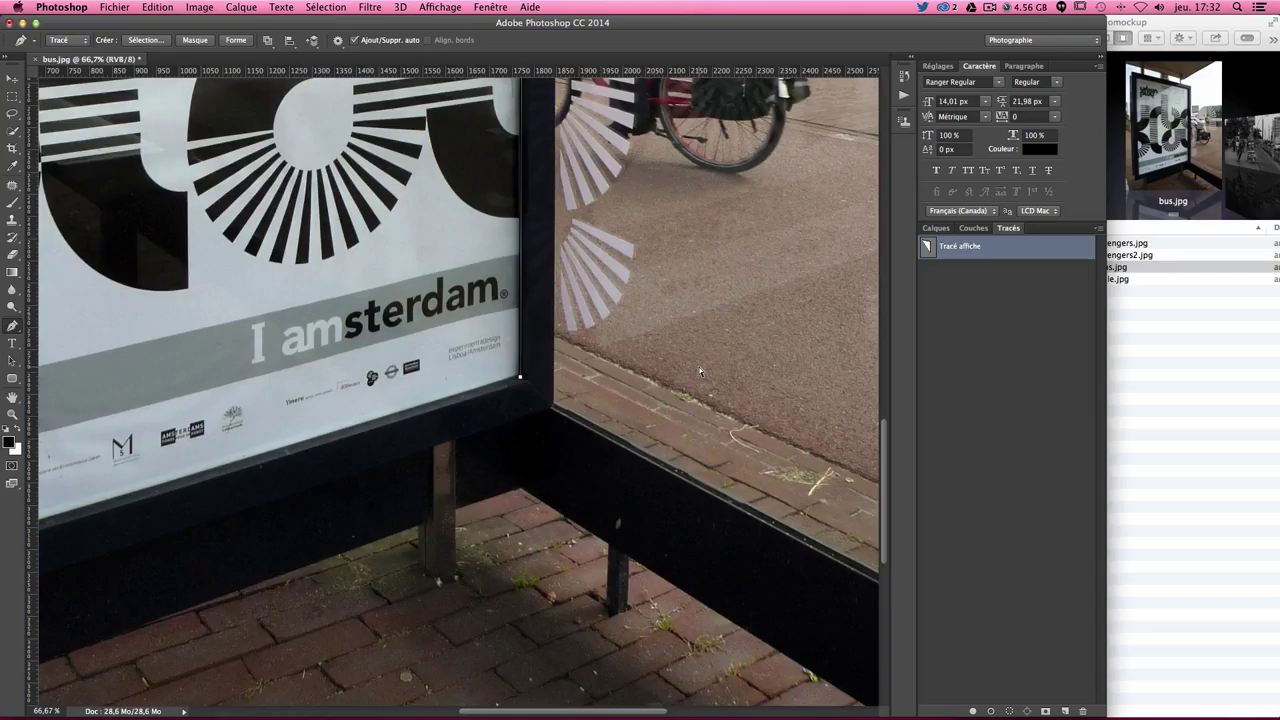
{"action": "key", "text": "super+plus"}
{"action": "key", "text": "super+plus"}
{"action": "key", "text": "super+plus"}
{"action": "key", "text": "super+minus"}
{"action": "key", "text": "super+minus"}
{"action": "key", "text": "super+minus"}
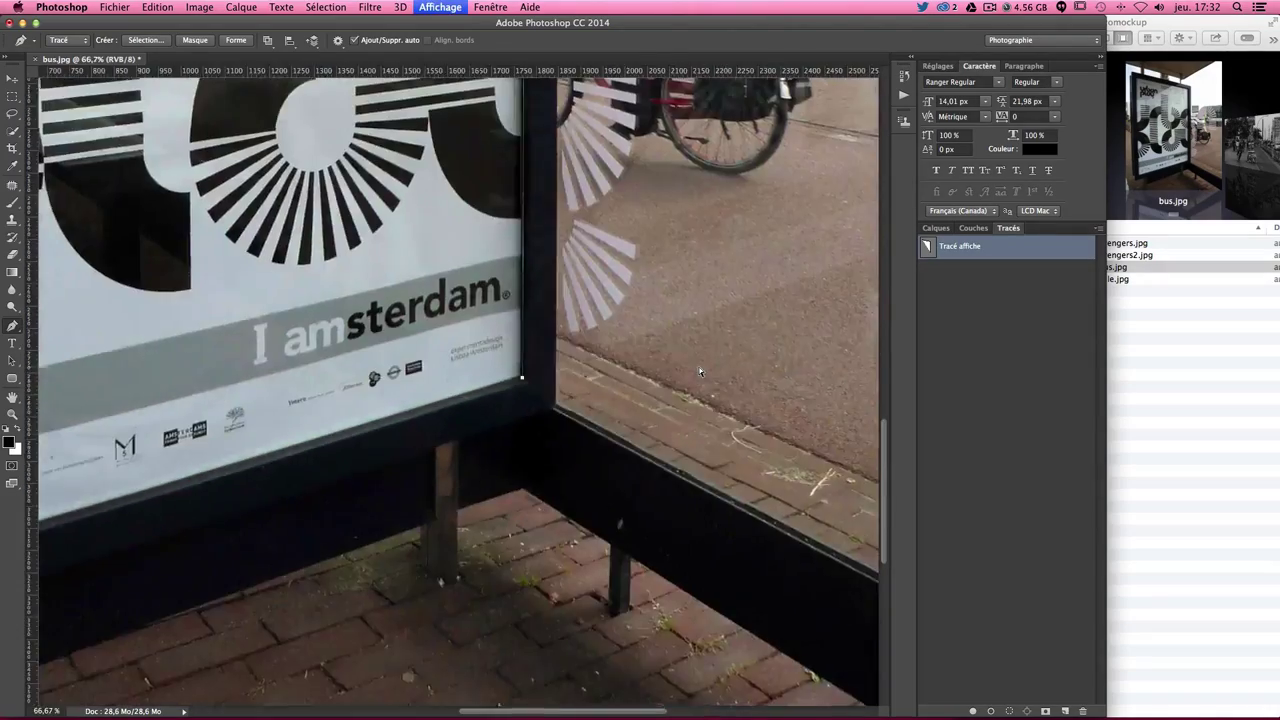
{"action": "scroll", "coordinate": [700, 372], "scroll_direction": "up", "scroll_amount": 8}
{"action": "scroll", "coordinate": [697, 376], "scroll_direction": "up", "scroll_amount": 2}
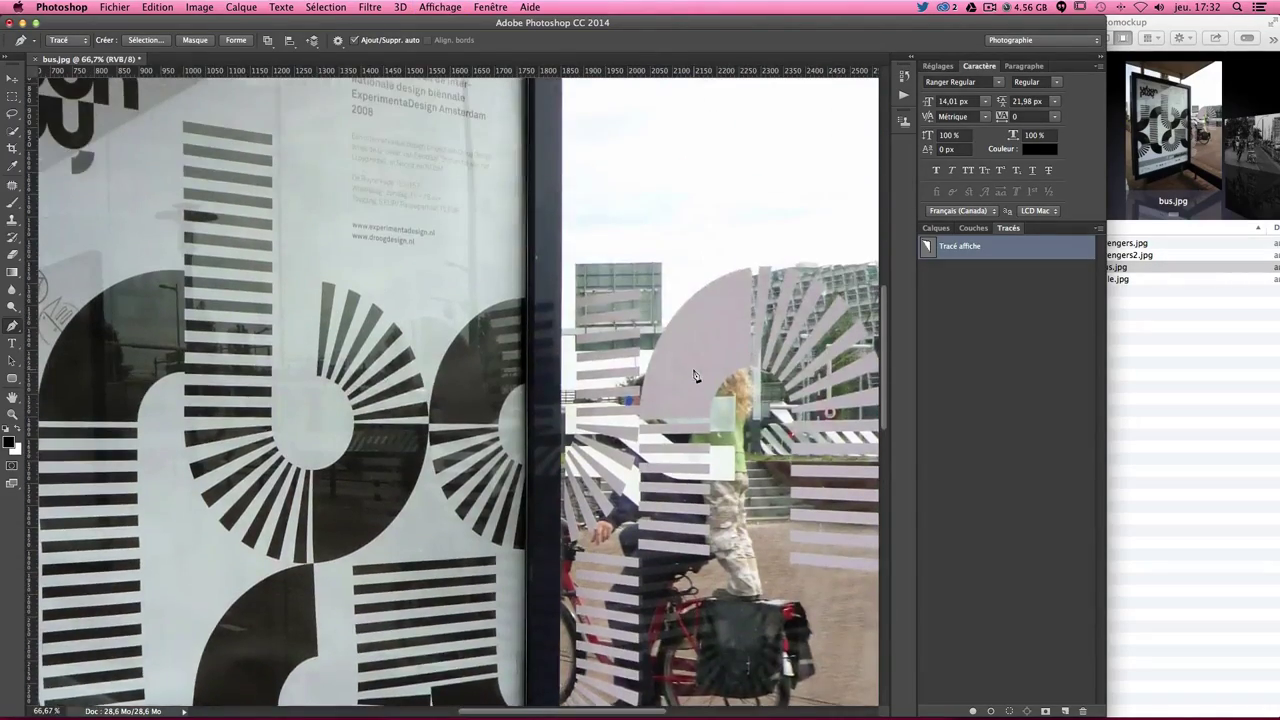
{"action": "scroll", "coordinate": [697, 376], "scroll_direction": "up", "scroll_amount": 4}
{"action": "scroll", "coordinate": [697, 376], "scroll_direction": "up", "scroll_amount": 1}
{"action": "scroll", "coordinate": [697, 376], "scroll_direction": "down", "scroll_amount": 5}
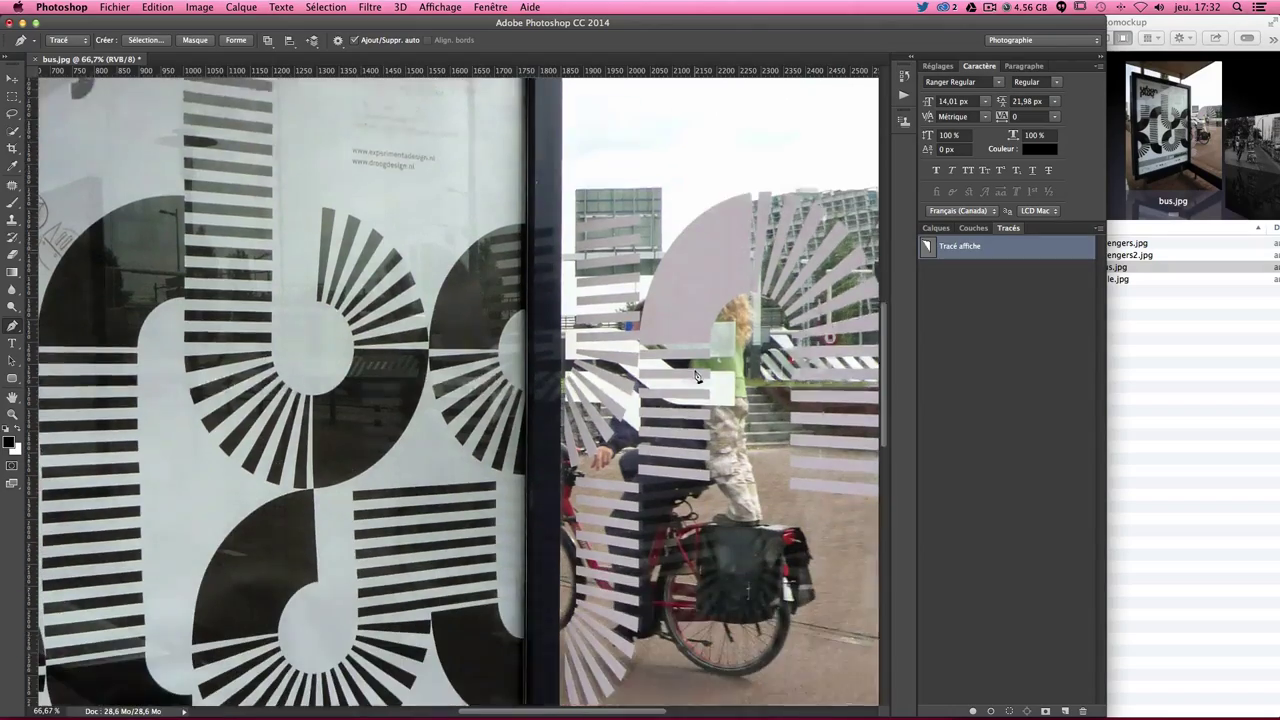
{"action": "scroll", "coordinate": [697, 376], "scroll_direction": "down", "scroll_amount": 4}
{"action": "scroll", "coordinate": [697, 376], "scroll_direction": "down", "scroll_amount": 5}
{"action": "scroll", "coordinate": [697, 376], "scroll_direction": "up", "scroll_amount": 2}
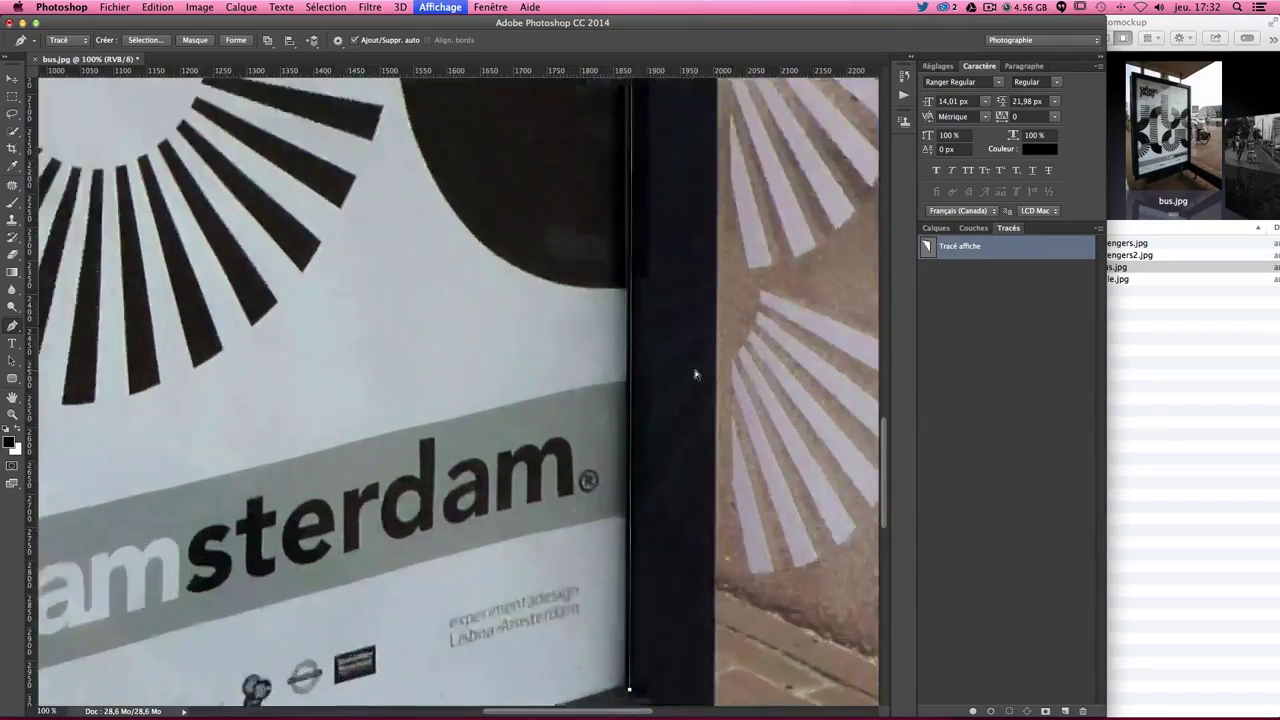
{"action": "scroll", "coordinate": [697, 376], "scroll_direction": "up", "scroll_amount": 2}
{"action": "scroll", "coordinate": [694, 371], "scroll_direction": "down", "scroll_amount": 4}
{"action": "scroll", "coordinate": [675, 238], "scroll_direction": "down", "scroll_amount": 5}
{"action": "scroll", "coordinate": [675, 238], "scroll_direction": "up", "scroll_amount": 3}
{"action": "scroll", "coordinate": [675, 238], "scroll_direction": "left", "scroll_amount": 4}
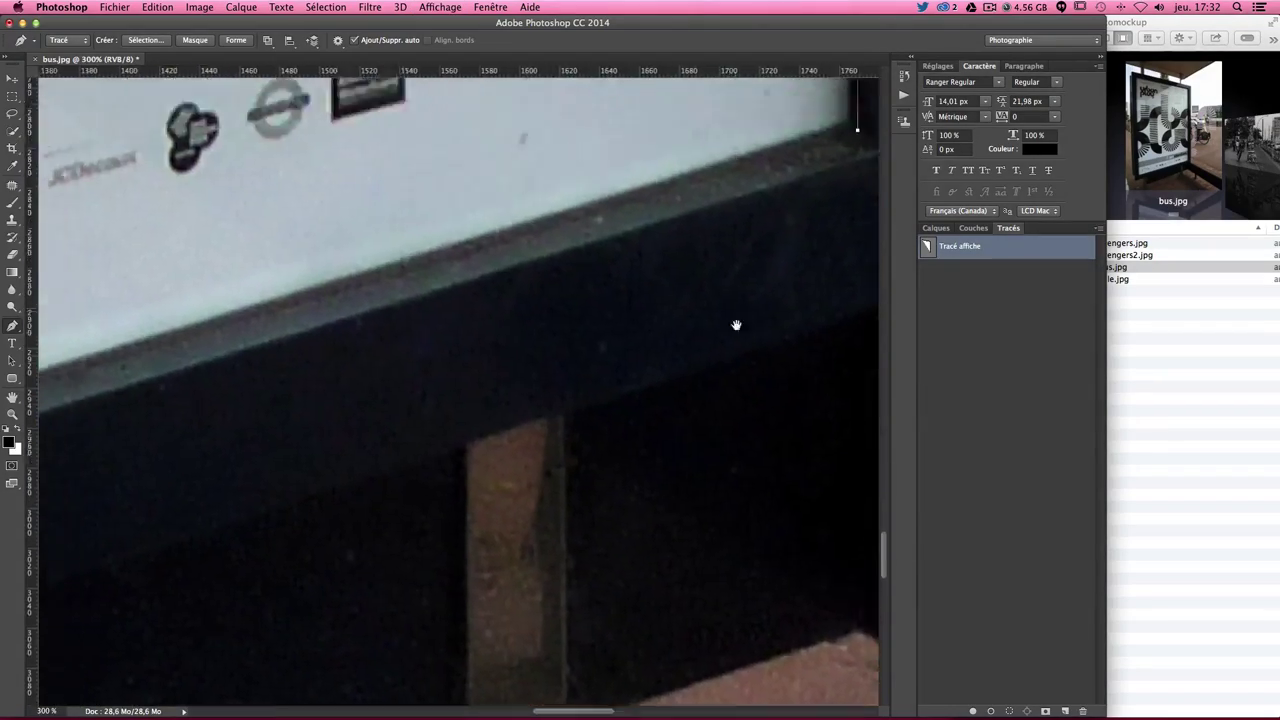
{"action": "scroll", "coordinate": [732, 338], "scroll_direction": "down", "scroll_amount": 3}
{"action": "scroll", "coordinate": [800, 243], "scroll_direction": "up", "scroll_amount": 1}
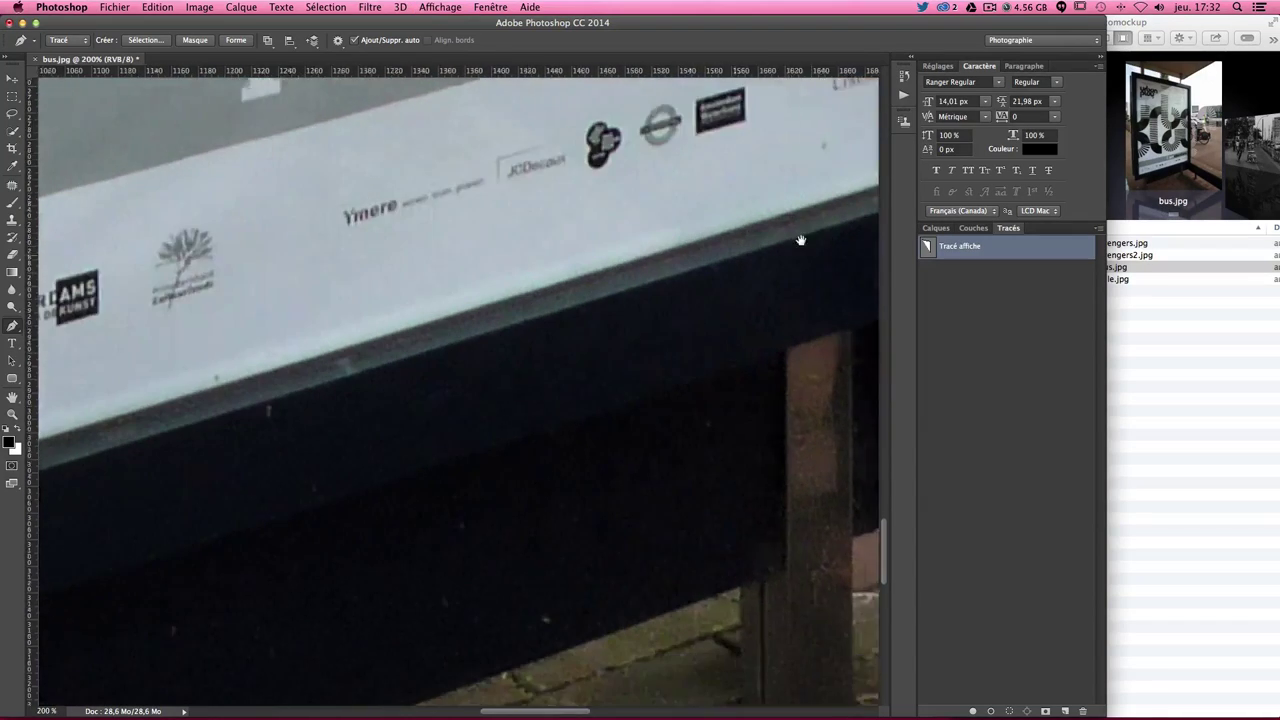
{"action": "scroll", "coordinate": [309, 369], "scroll_direction": "left", "scroll_amount": 2}
{"action": "scroll", "coordinate": [431, 344], "scroll_direction": "up", "scroll_amount": 1}
{"action": "scroll", "coordinate": [431, 344], "scroll_direction": "left", "scroll_amount": 5}
{"action": "scroll", "coordinate": [431, 344], "scroll_direction": "down", "scroll_amount": 2}
{"action": "scroll", "coordinate": [513, 235], "scroll_direction": "right", "scroll_amount": 3}
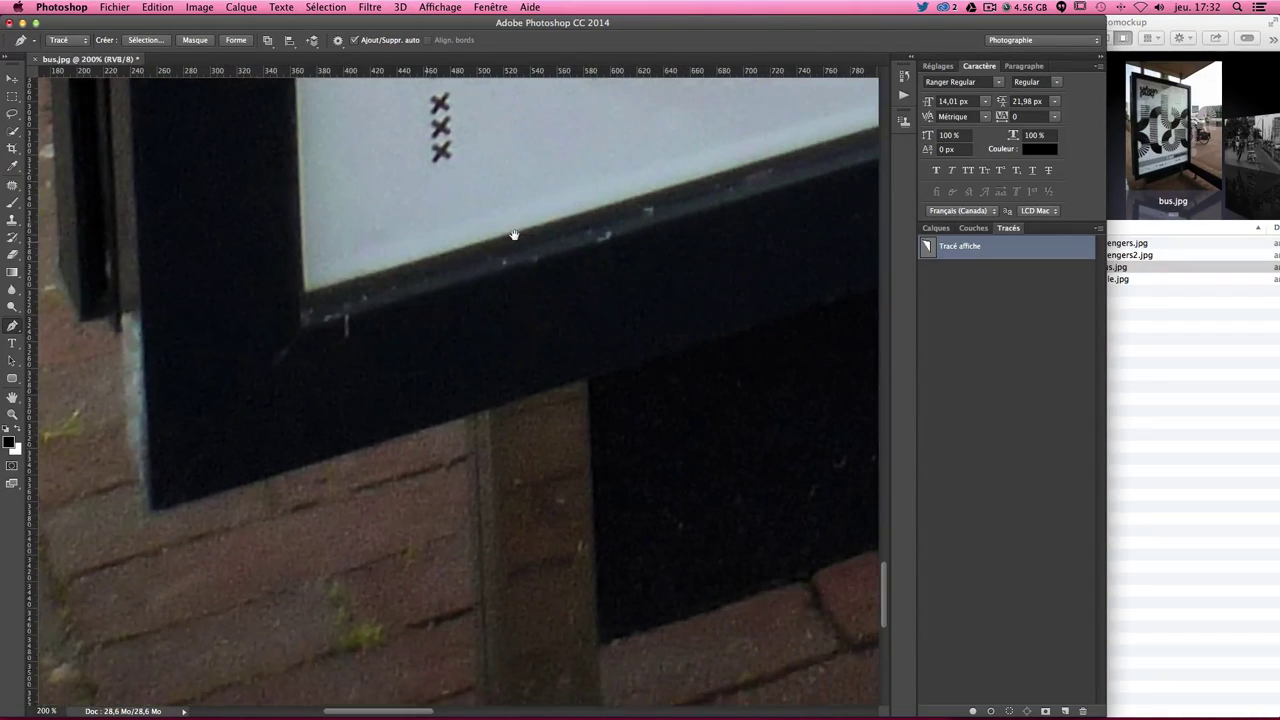
{"action": "left_click", "coordinate": [297, 305]}
Pan back up to the first corner, close the path there, then undo the closing segment.
{"action": "scroll", "coordinate": [609, 317], "scroll_direction": "right", "scroll_amount": 10}
{"action": "scroll", "coordinate": [463, 377], "scroll_direction": "up", "scroll_amount": 3}
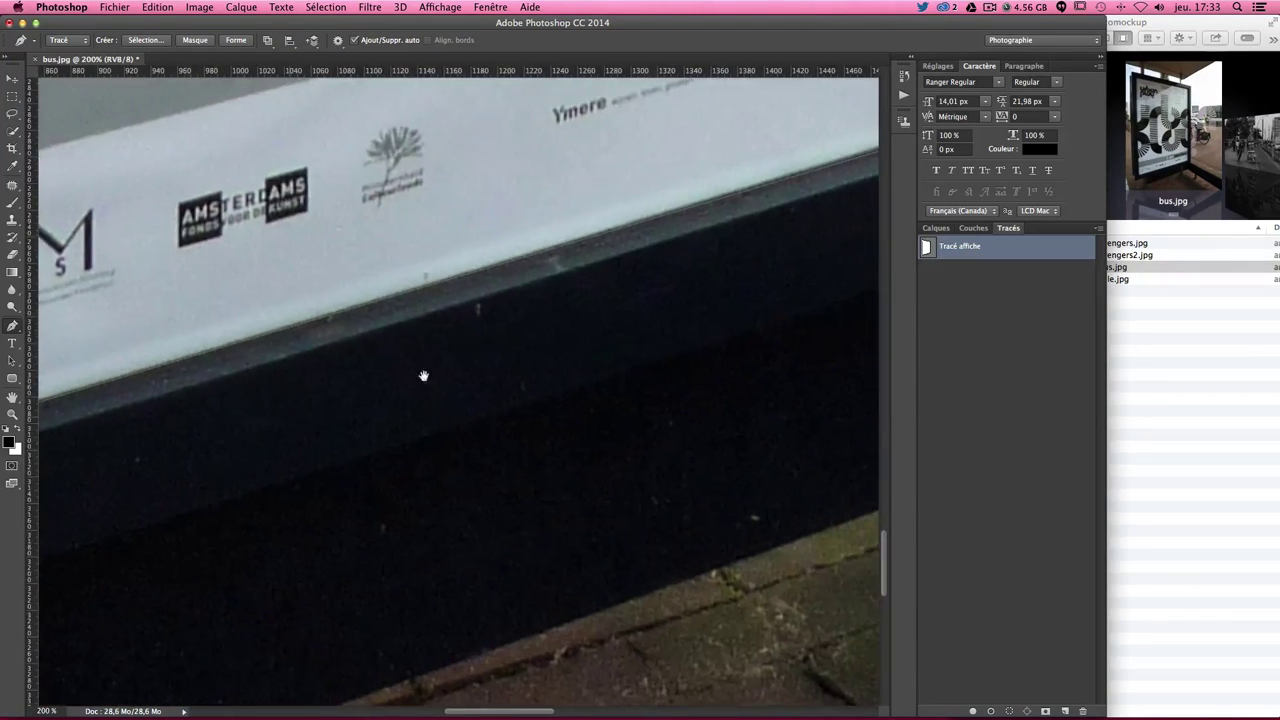
{"action": "scroll", "coordinate": [423, 376], "scroll_direction": "right", "scroll_amount": 10}
{"action": "scroll", "coordinate": [423, 376], "scroll_direction": "up", "scroll_amount": 3}
{"action": "scroll", "coordinate": [337, 380], "scroll_direction": "right", "scroll_amount": 1}
{"action": "scroll", "coordinate": [286, 366], "scroll_direction": "left", "scroll_amount": 4}
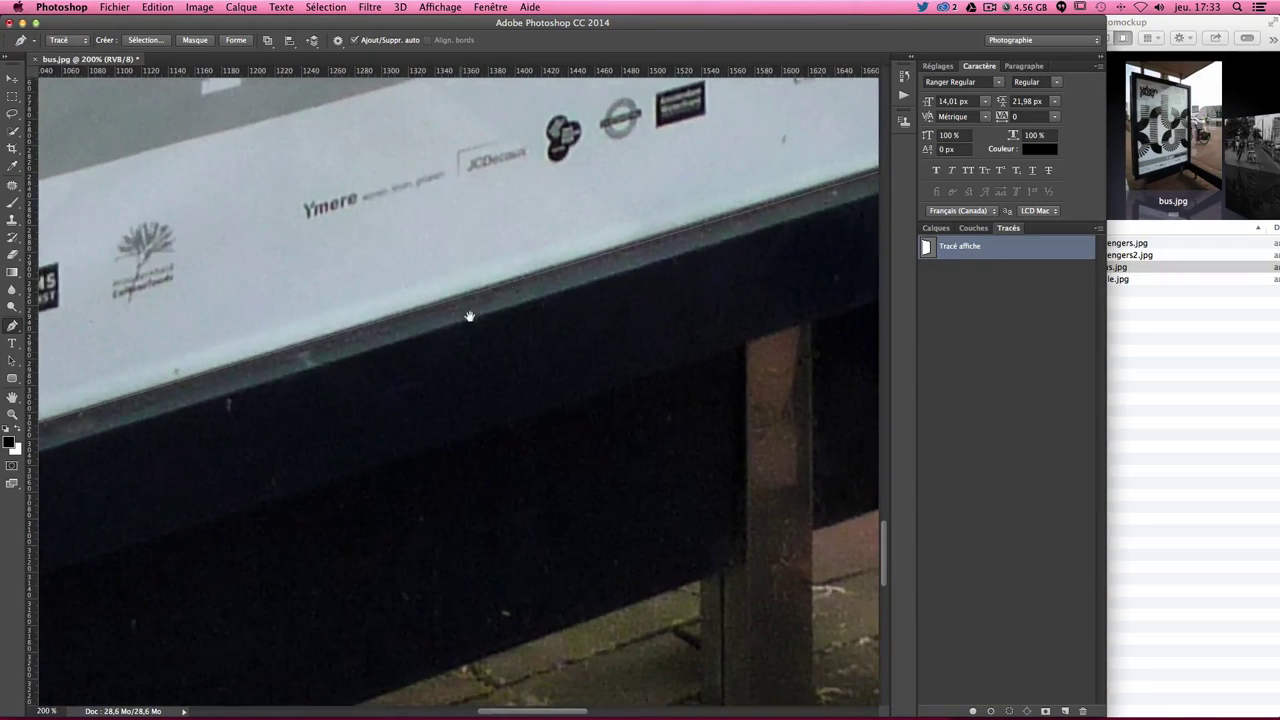
{"action": "scroll", "coordinate": [469, 316], "scroll_direction": "left", "scroll_amount": 3}
{"action": "scroll", "coordinate": [289, 380], "scroll_direction": "up", "scroll_amount": 2}
{"action": "scroll", "coordinate": [857, 251], "scroll_direction": "down", "scroll_amount": 2}
{"action": "scroll", "coordinate": [857, 251], "scroll_direction": "right", "scroll_amount": 1}
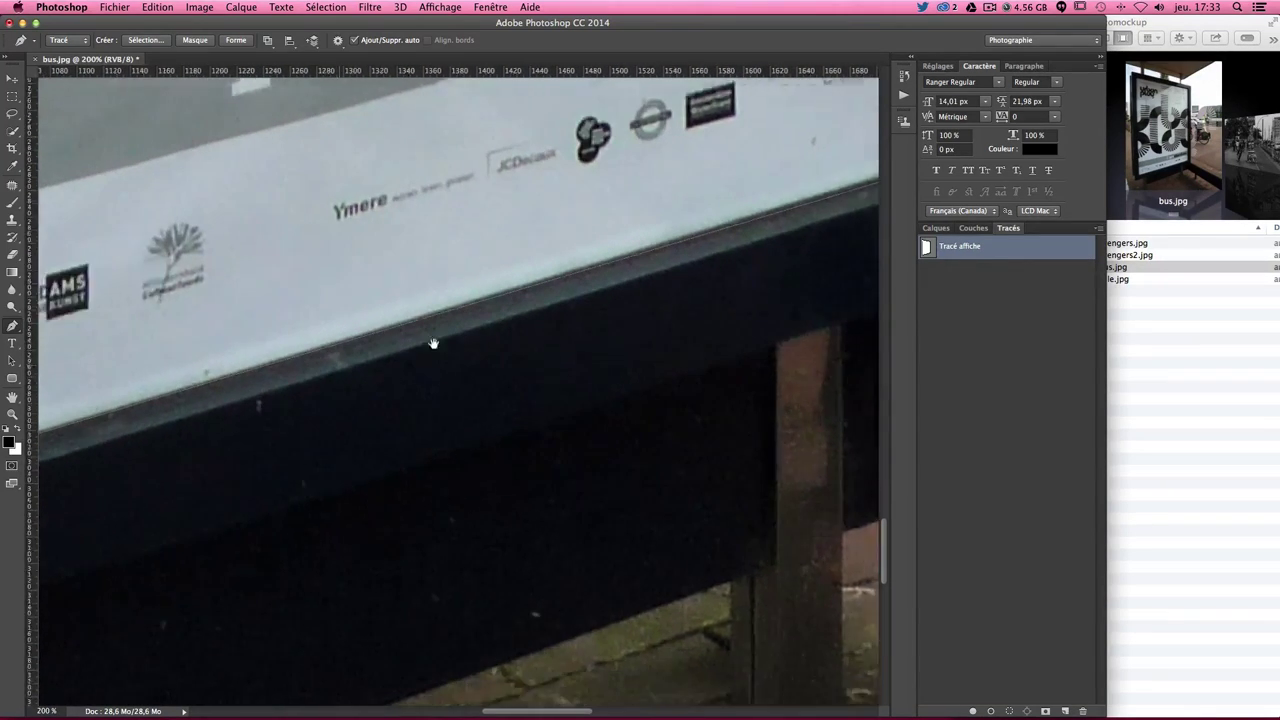
{"action": "scroll", "coordinate": [433, 343], "scroll_direction": "left", "scroll_amount": 4}
{"action": "scroll", "coordinate": [540, 297], "scroll_direction": "left", "scroll_amount": 4}
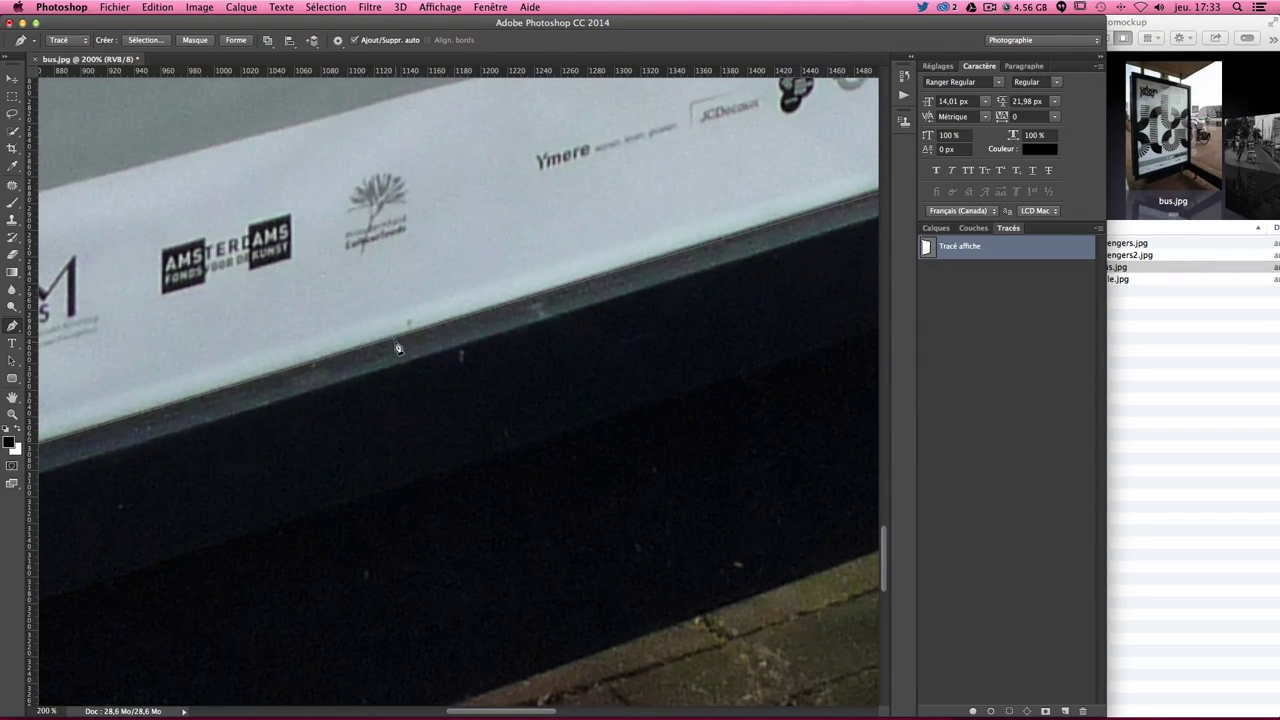
{"action": "scroll", "coordinate": [380, 375], "scroll_direction": "left", "scroll_amount": 5}
{"action": "scroll", "coordinate": [380, 375], "scroll_direction": "down", "scroll_amount": 2}
{"action": "scroll", "coordinate": [640, 306], "scroll_direction": "left", "scroll_amount": 3}
{"action": "scroll", "coordinate": [589, 306], "scroll_direction": "left", "scroll_amount": 5}
{"action": "scroll", "coordinate": [589, 306], "scroll_direction": "down", "scroll_amount": 2}
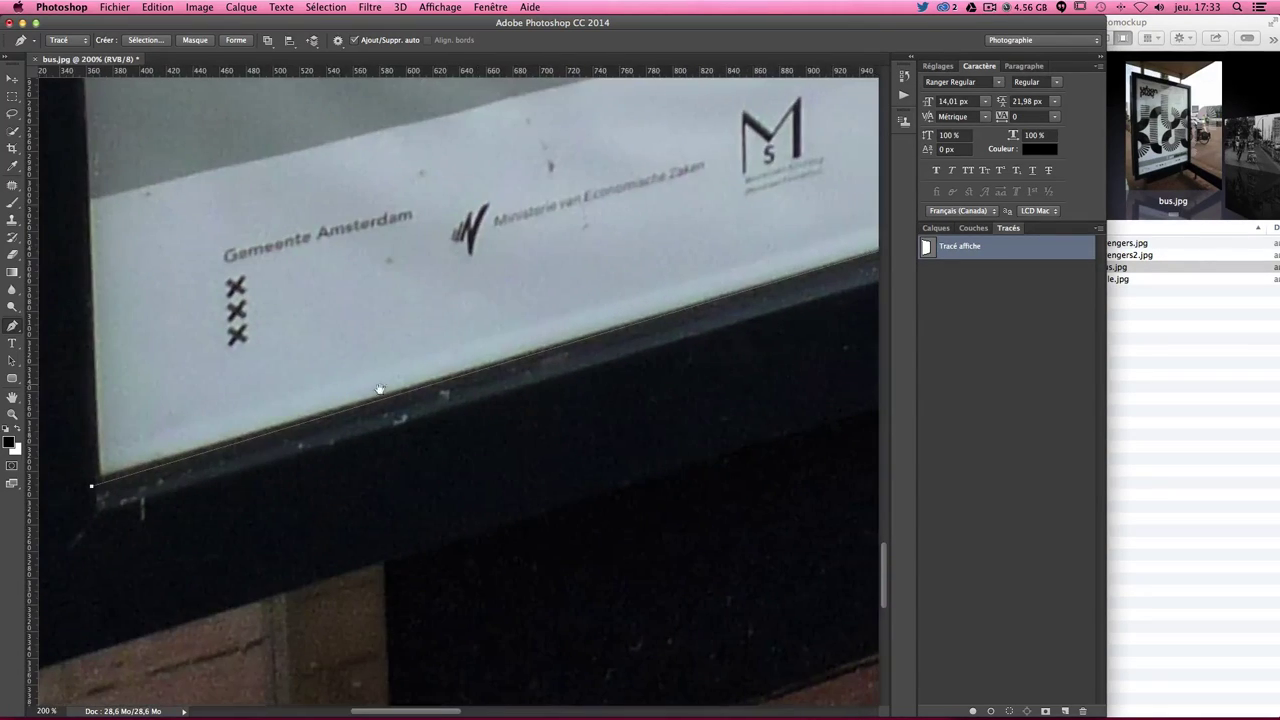
{"action": "scroll", "coordinate": [380, 388], "scroll_direction": "left", "scroll_amount": 4}
{"action": "scroll", "coordinate": [531, 329], "scroll_direction": "down", "scroll_amount": 2}
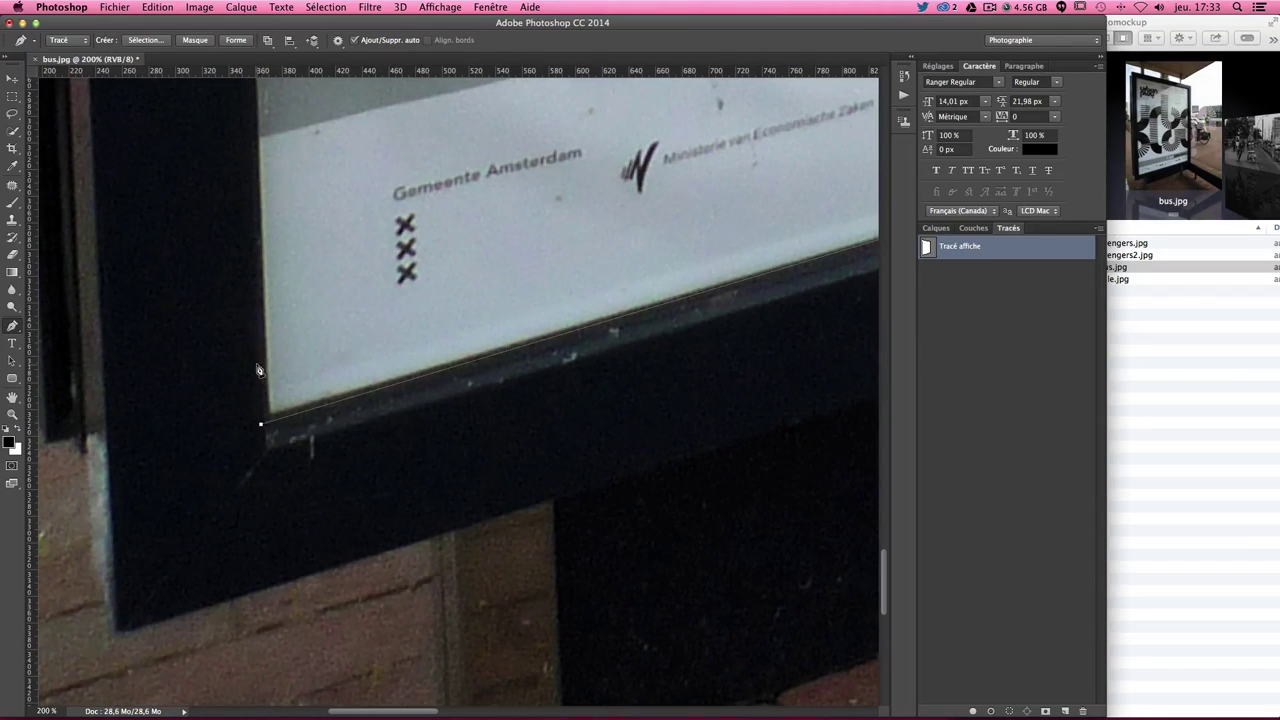
{"action": "left_click_drag", "start_coordinate": [345, 214], "coordinate": [371, 354]}
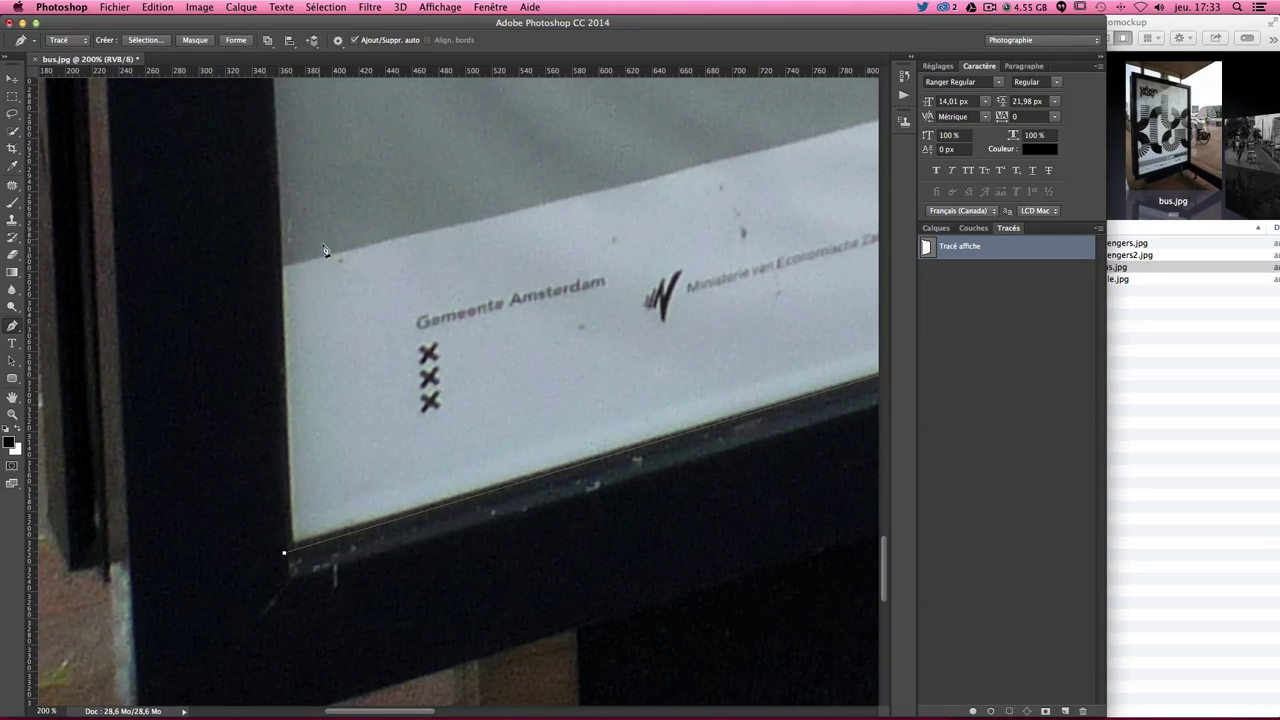
{"action": "scroll", "coordinate": [380, 243], "scroll_direction": "up", "scroll_amount": 10}
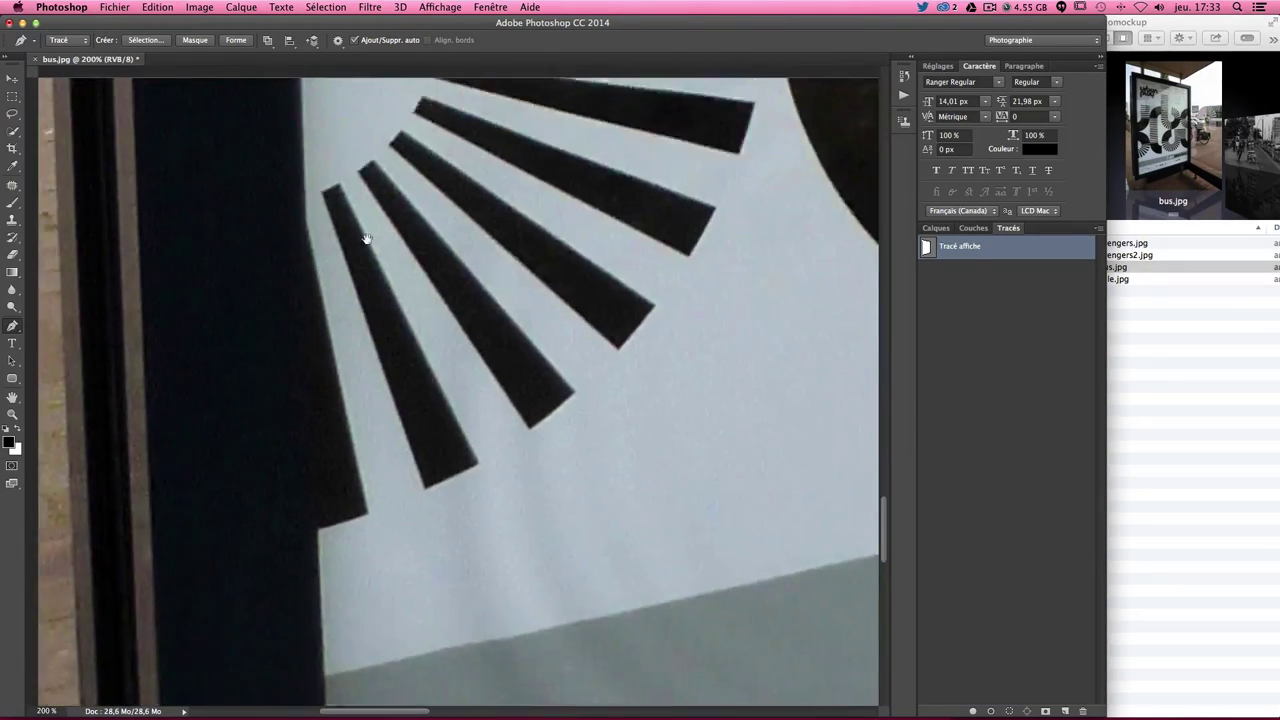
{"action": "scroll", "coordinate": [403, 465], "scroll_direction": "up", "scroll_amount": 5}
{"action": "scroll", "coordinate": [403, 465], "scroll_direction": "up", "scroll_amount": 5}
{"action": "scroll", "coordinate": [400, 563], "scroll_direction": "up", "scroll_amount": 5}
{"action": "scroll", "coordinate": [429, 346], "scroll_direction": "up", "scroll_amount": 5}
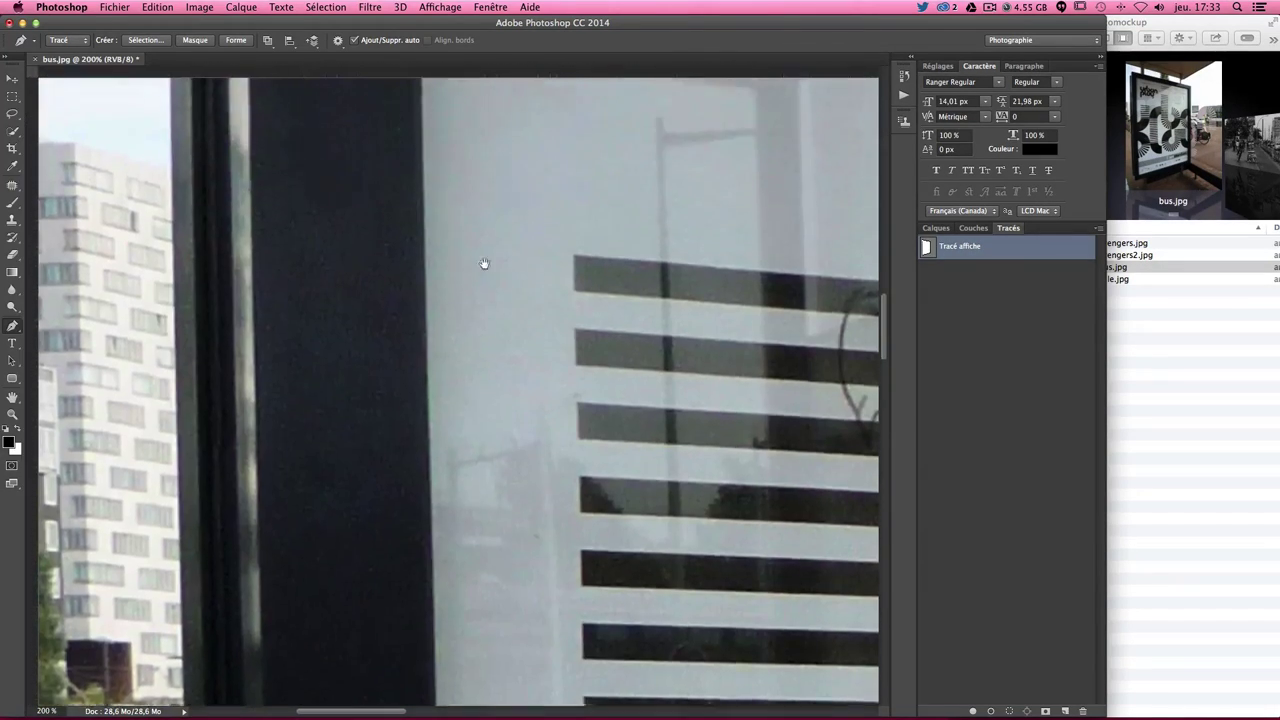
{"action": "scroll", "coordinate": [486, 263], "scroll_direction": "up", "scroll_amount": 5}
{"action": "key", "text": "ctrl+r"}
{"action": "scroll", "coordinate": [470, 500], "scroll_direction": "up", "scroll_amount": 5}
{"action": "scroll", "coordinate": [457, 366], "scroll_direction": "up", "scroll_amount": 5}
{"action": "scroll", "coordinate": [457, 366], "scroll_direction": "up", "scroll_amount": 5}
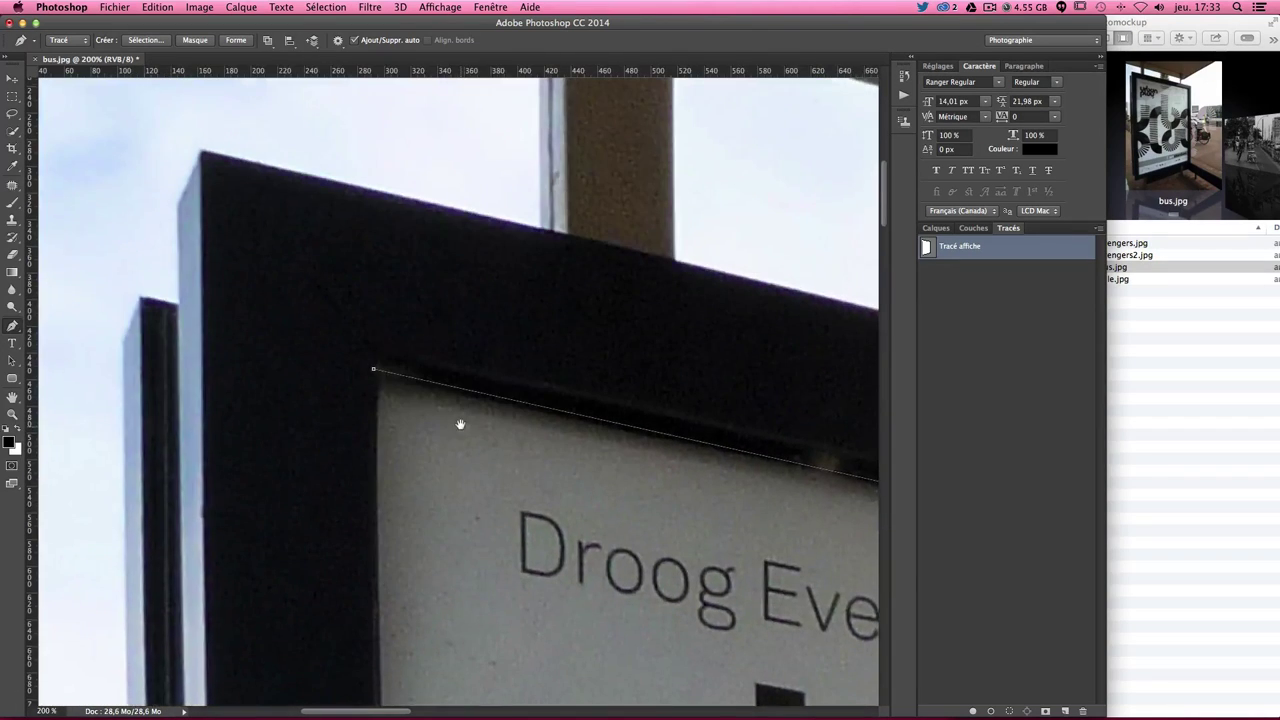
{"action": "left_click", "coordinate": [374, 369]}
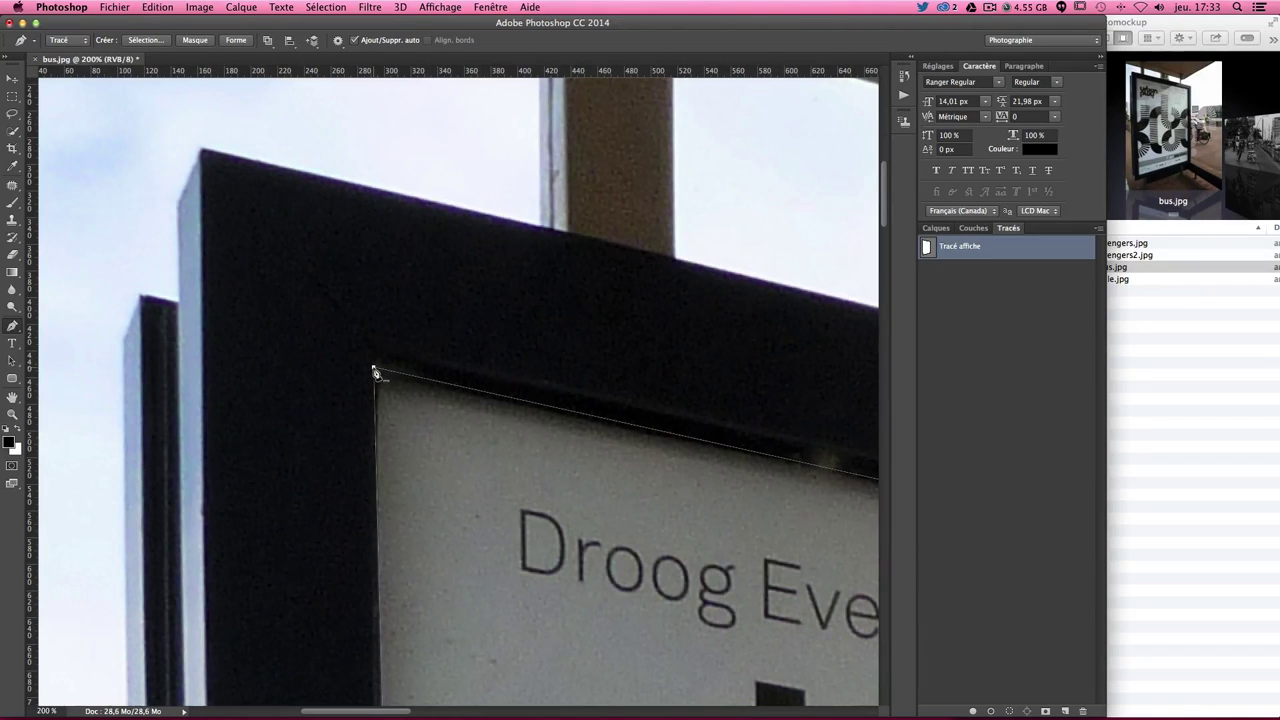
{"action": "key", "text": "ctrl+z"}
Continue the poster outline with an anchor at the poster's bottom-left corner.
{"action": "left_click", "coordinate": [375, 372]}
{"action": "scroll", "coordinate": [448, 520], "scroll_direction": "down", "scroll_amount": 6}
{"action": "scroll", "coordinate": [449, 548], "scroll_direction": "down", "scroll_amount": 2}
{"action": "key", "text": "super+plus"}
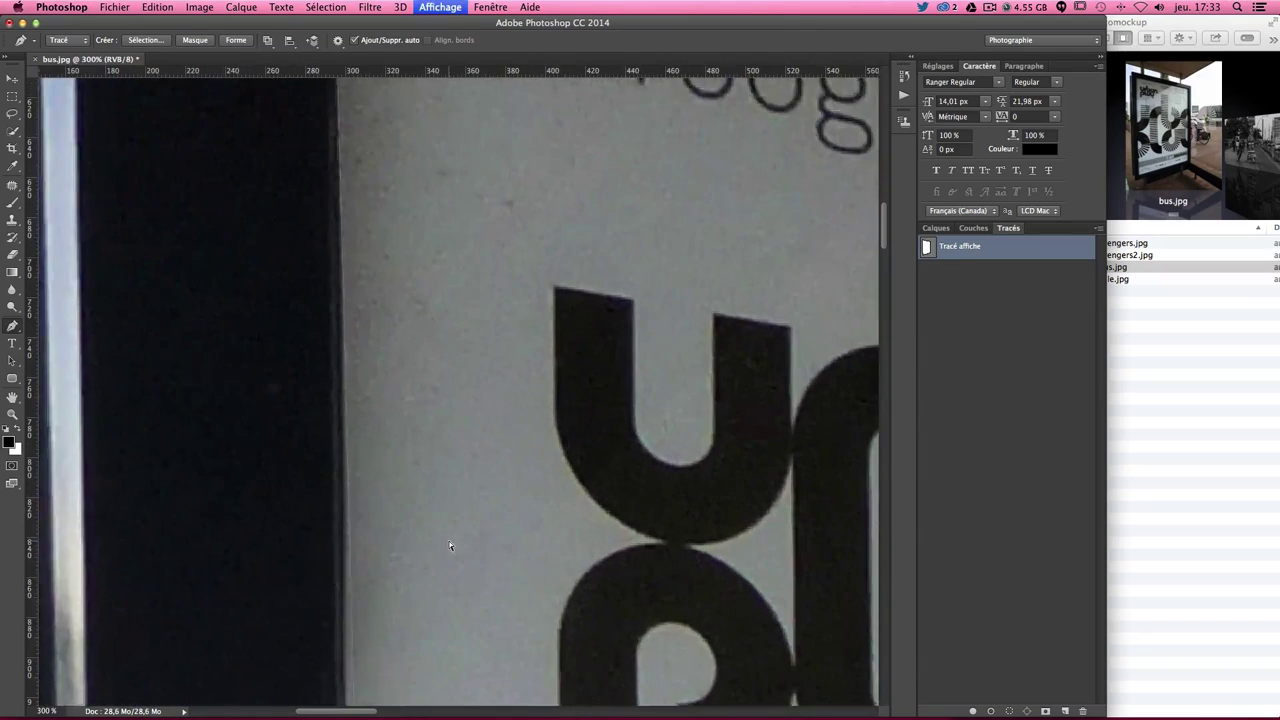
{"action": "key", "text": "super+plus"}
{"action": "left_click_drag", "start_coordinate": [469, 429], "coordinate": [548, 129]}
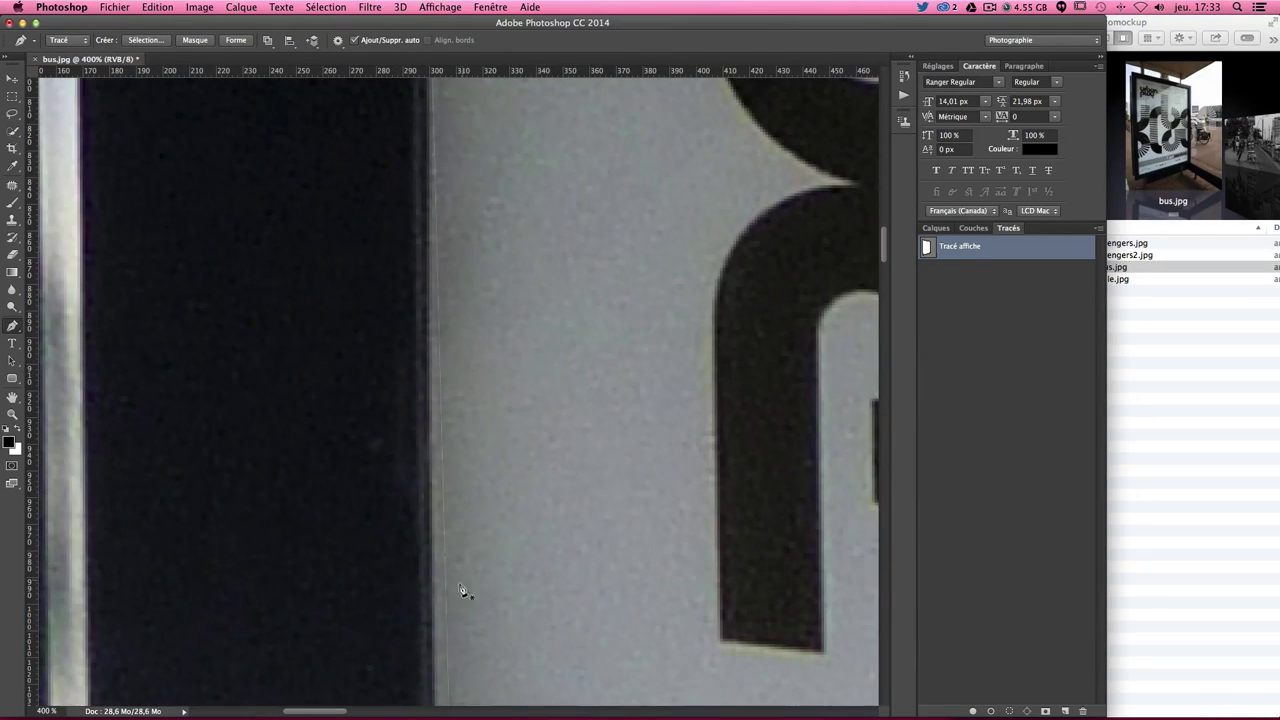
{"action": "key", "text": "super+minus"}
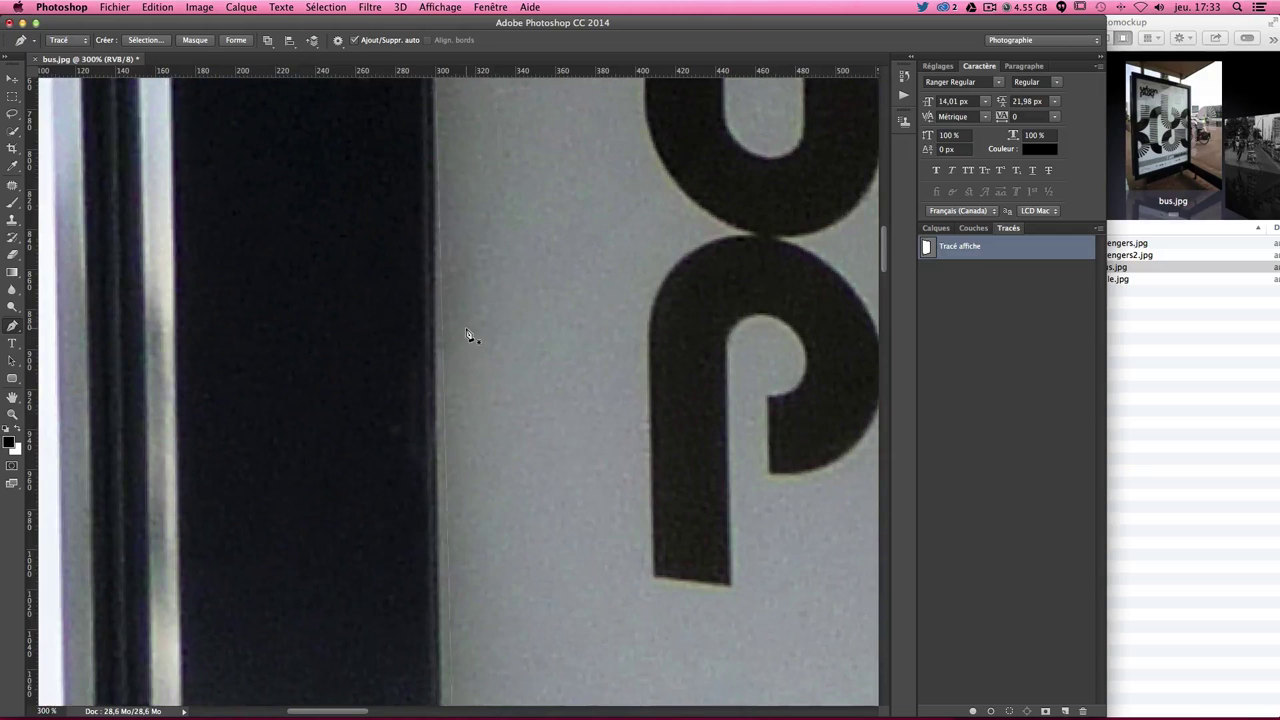
{"action": "key", "text": "super+minus"}
{"action": "key", "text": "super+minus"}
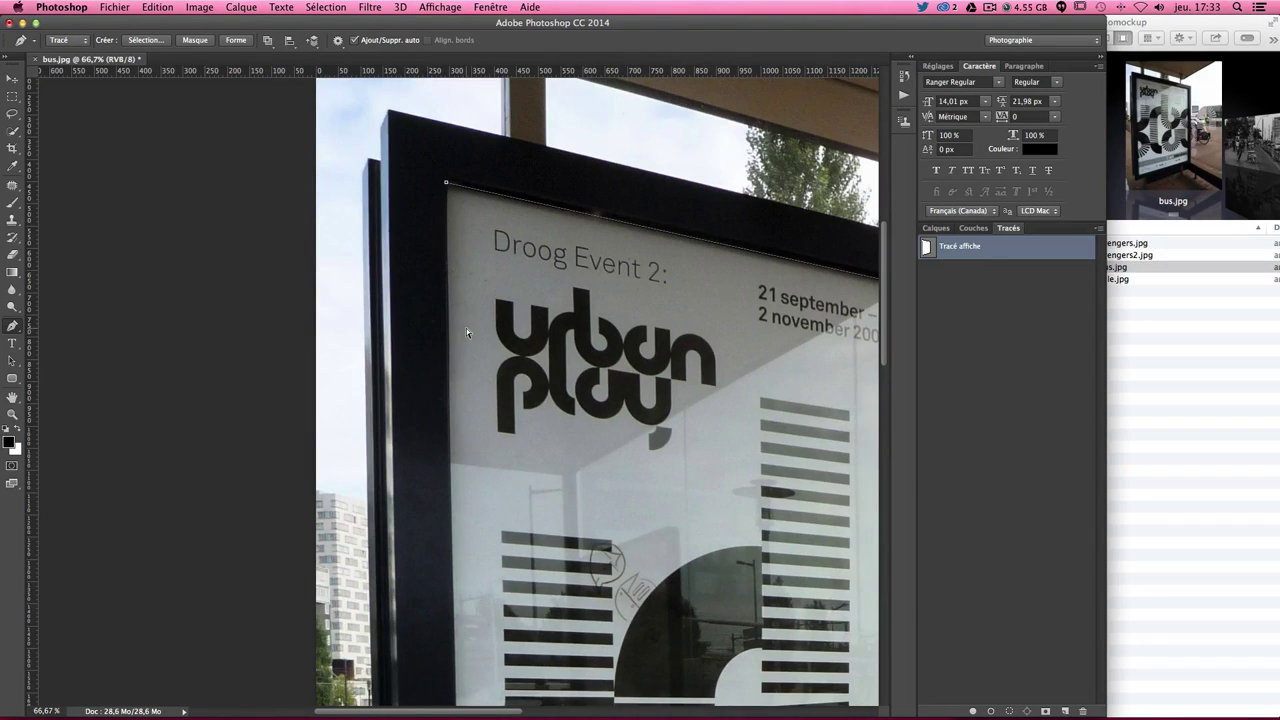
{"action": "left_click_drag", "start_coordinate": [509, 449], "coordinate": [509, 216]}
{"action": "key", "text": "super+plus"}
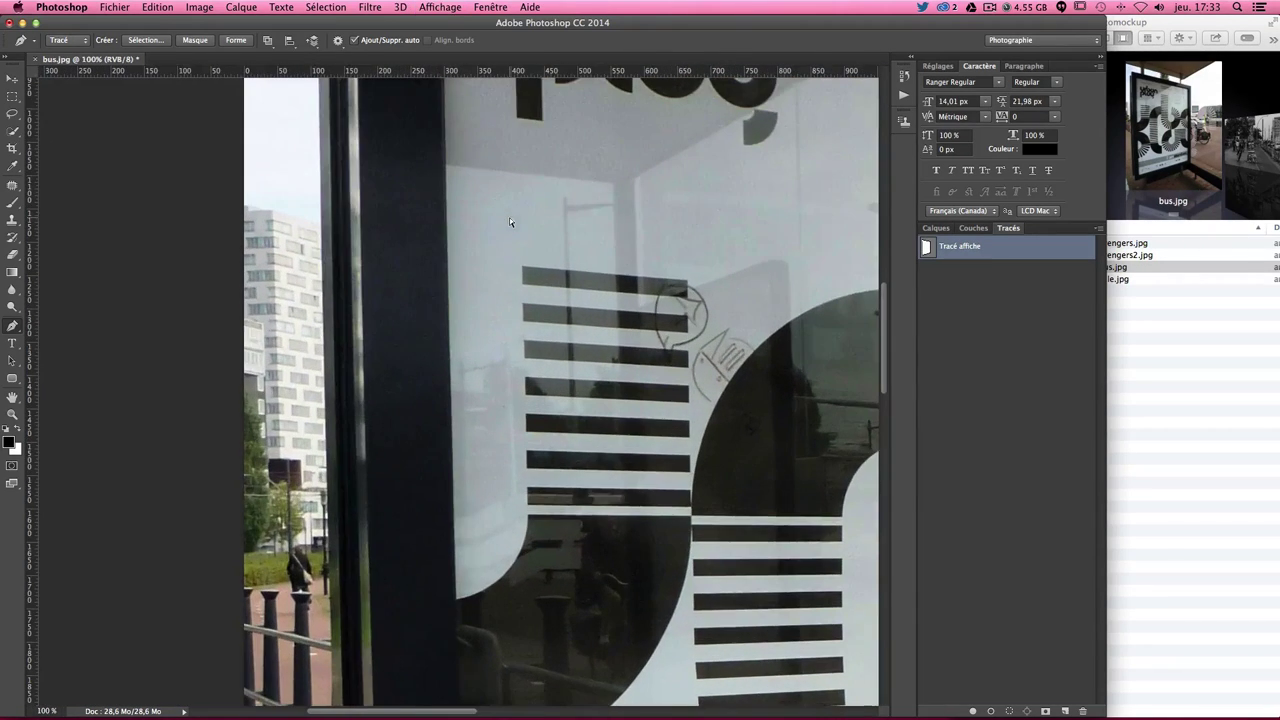
{"action": "key", "text": "super+plus"}
{"action": "left_click_drag", "start_coordinate": [543, 486], "coordinate": [546, 130]}
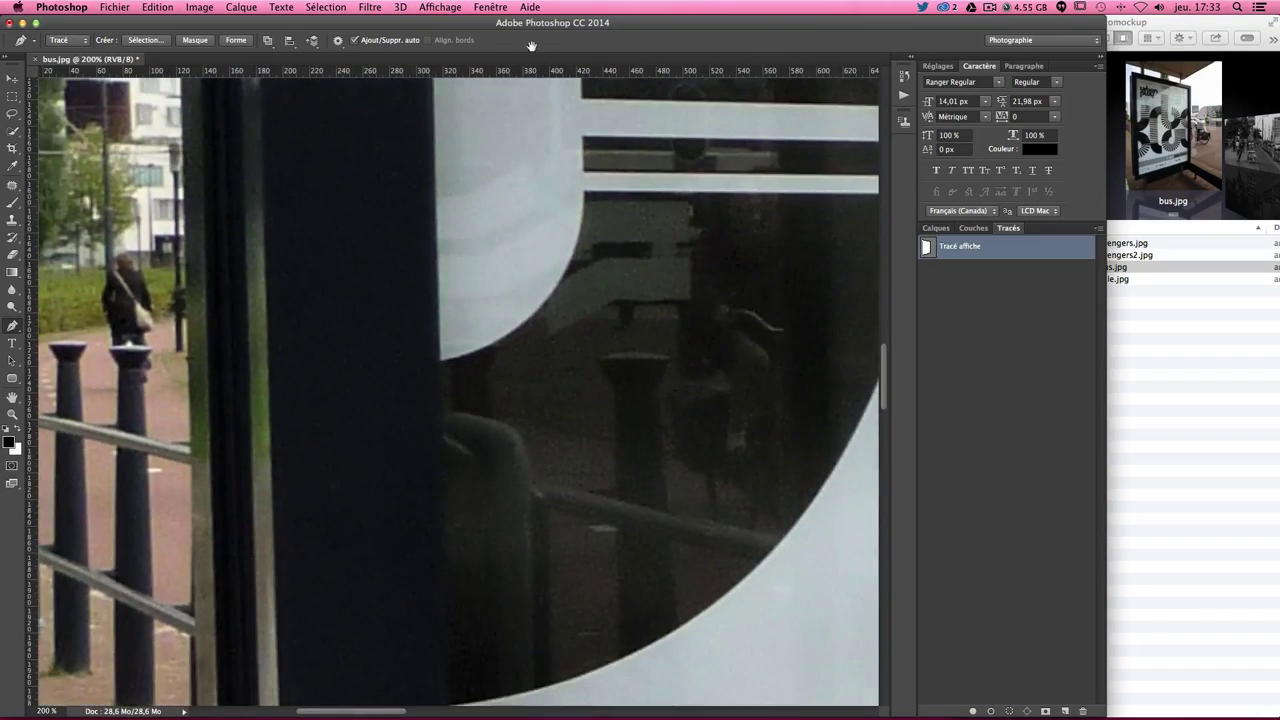
{"action": "key", "text": "super+plus"}
{"action": "left_click_drag", "start_coordinate": [520, 494], "coordinate": [557, 171]}
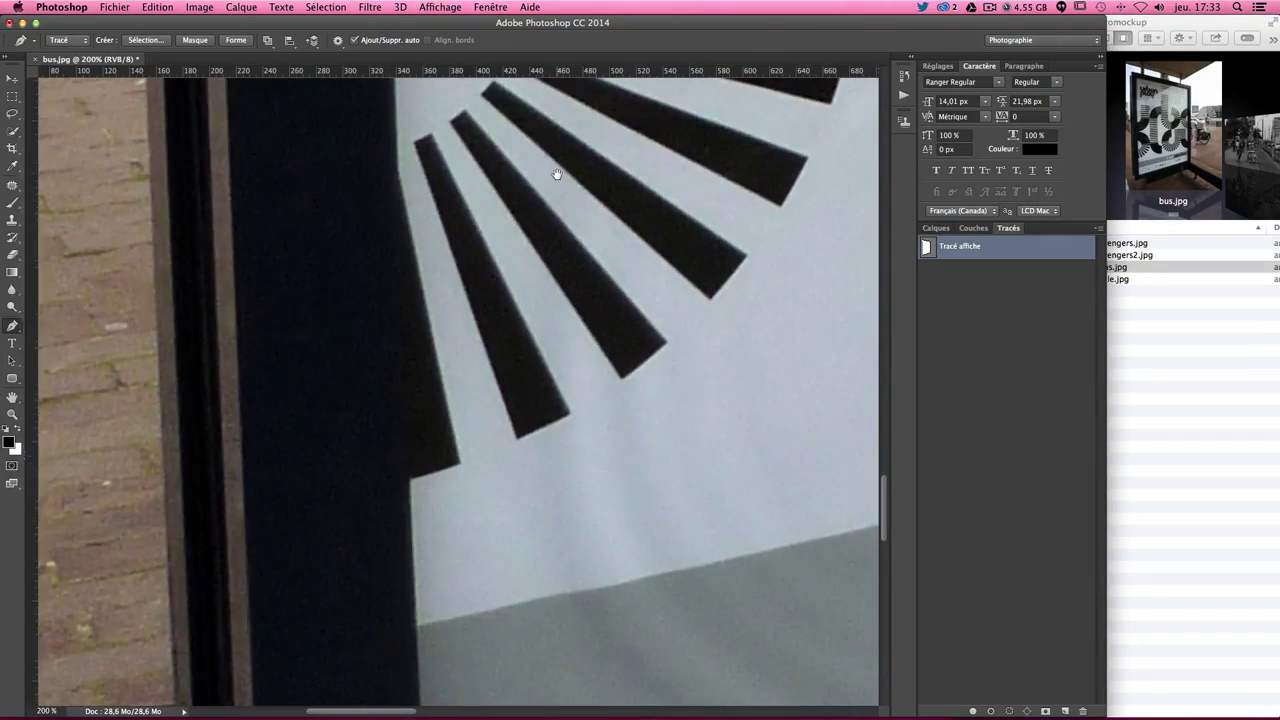
{"action": "key", "text": "super+minus"}
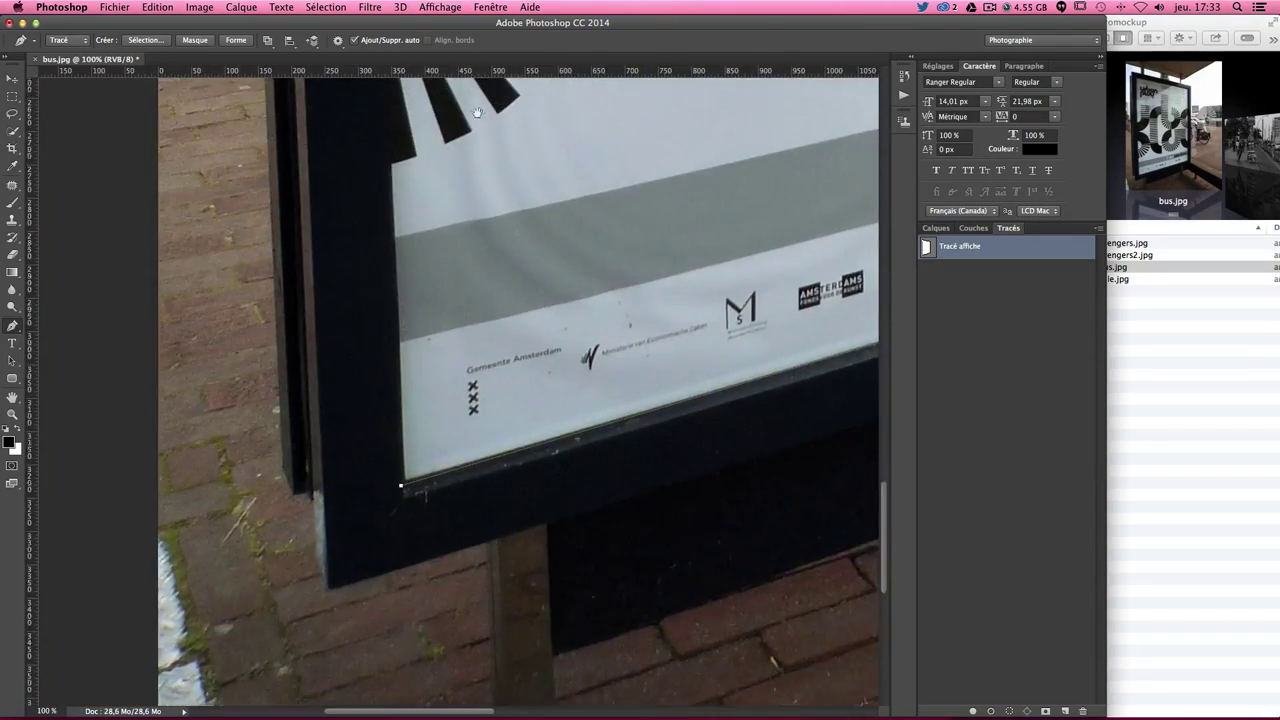
{"action": "left_click_drag", "start_coordinate": [508, 271], "coordinate": [485, 257]}
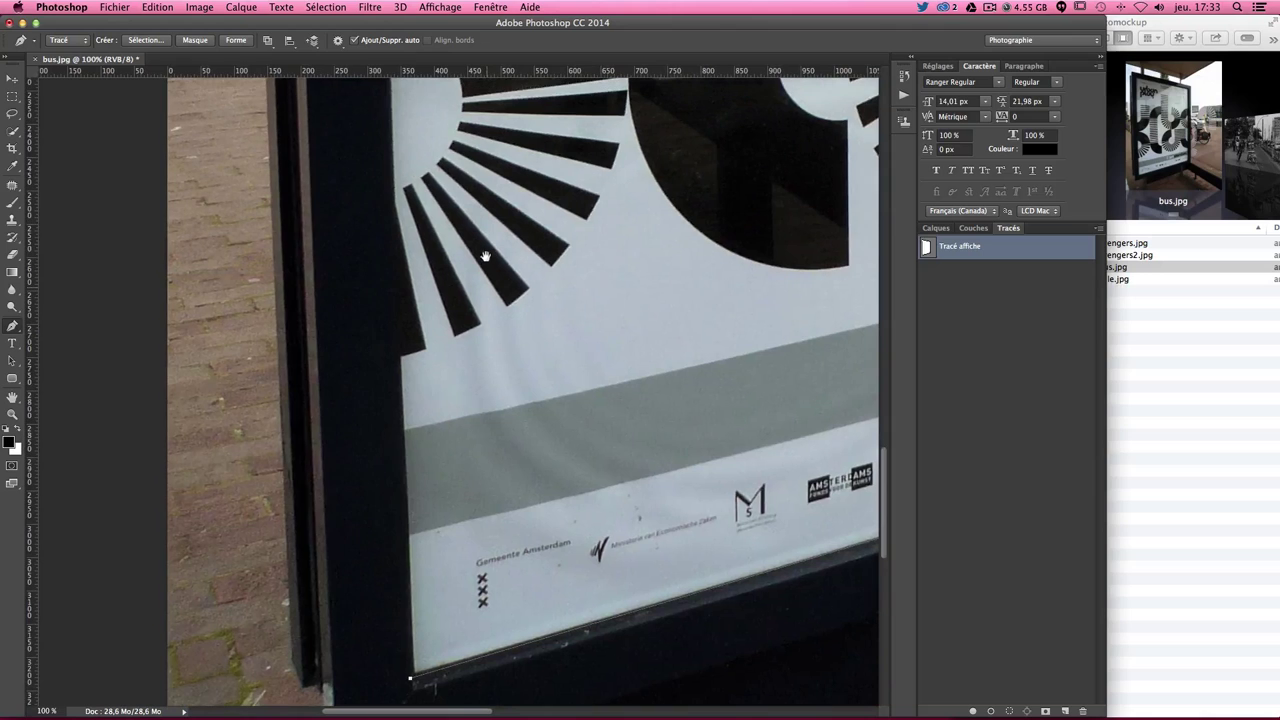
{"action": "left_click", "coordinate": [394, 171]}
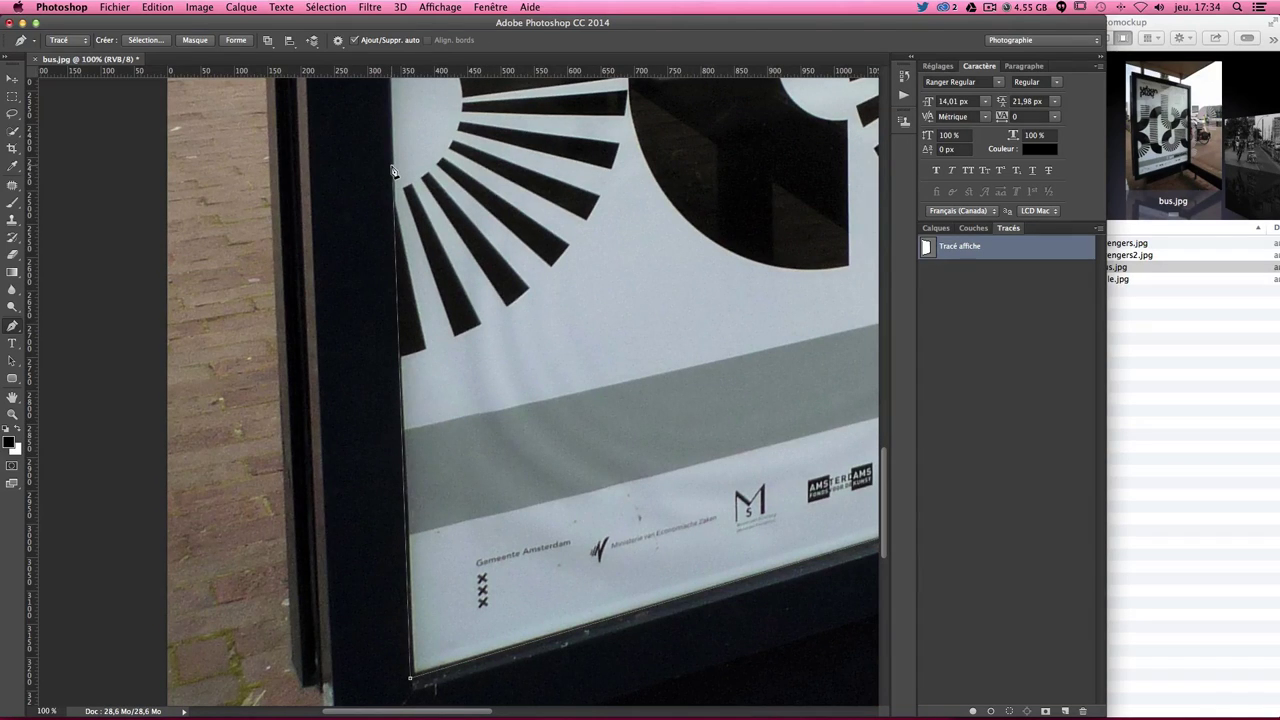
Add anchors up the poster's left edge and close the path at the top-left corner.
{"action": "left_click_drag", "start_coordinate": [460, 140], "coordinate": [525, 488]}
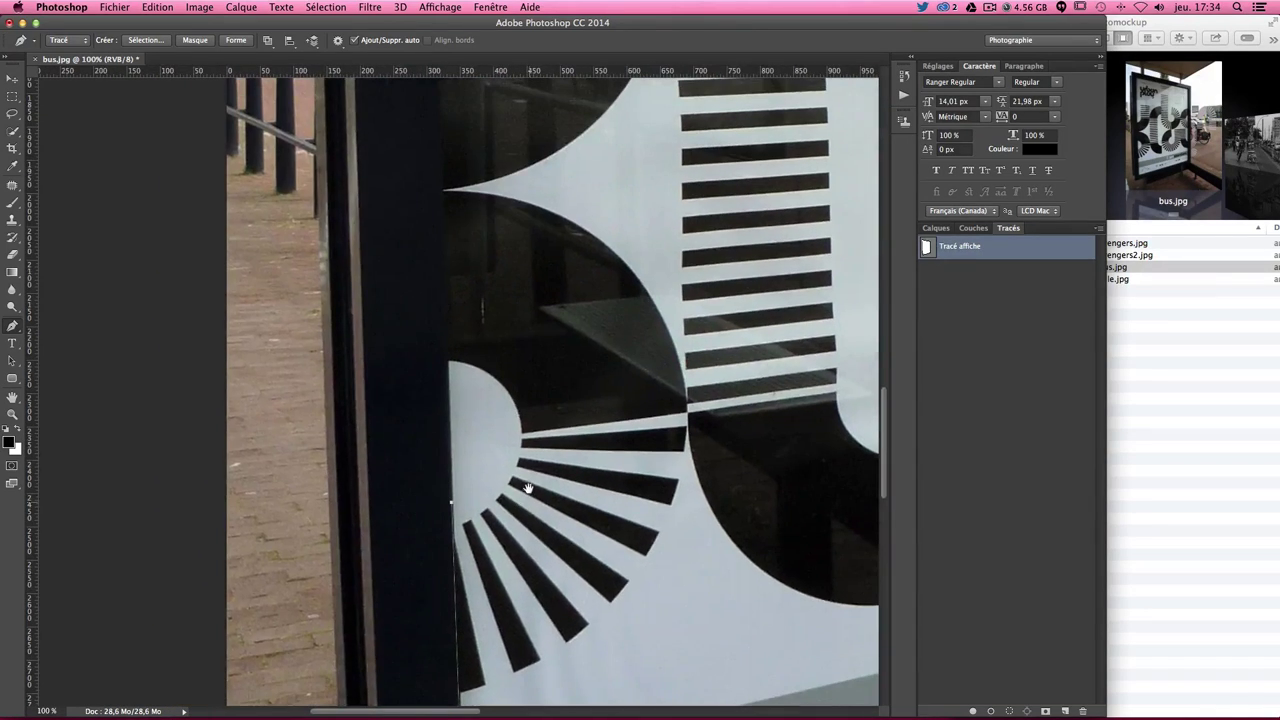
{"action": "scroll", "coordinate": [510, 348], "scroll_direction": "up", "scroll_amount": 3}
{"action": "scroll", "coordinate": [597, 409], "scroll_direction": "up", "scroll_amount": 2}
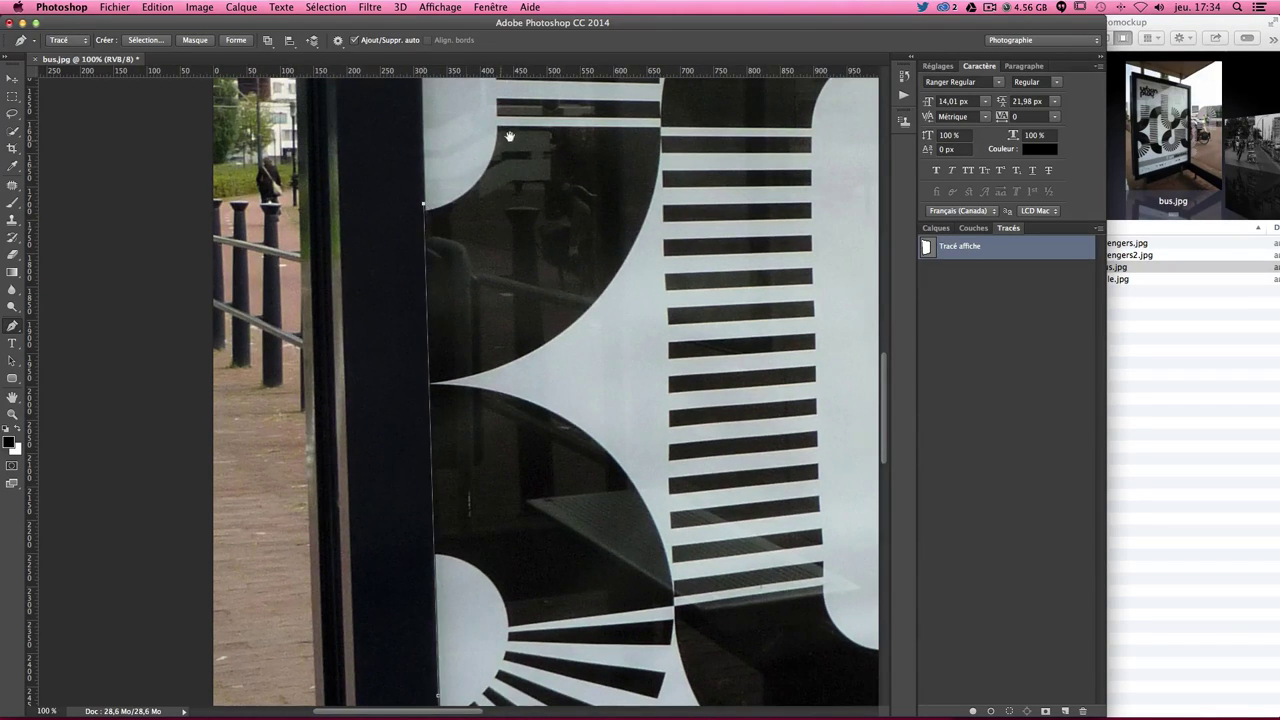
{"action": "scroll", "coordinate": [510, 136], "scroll_direction": "up", "scroll_amount": 5}
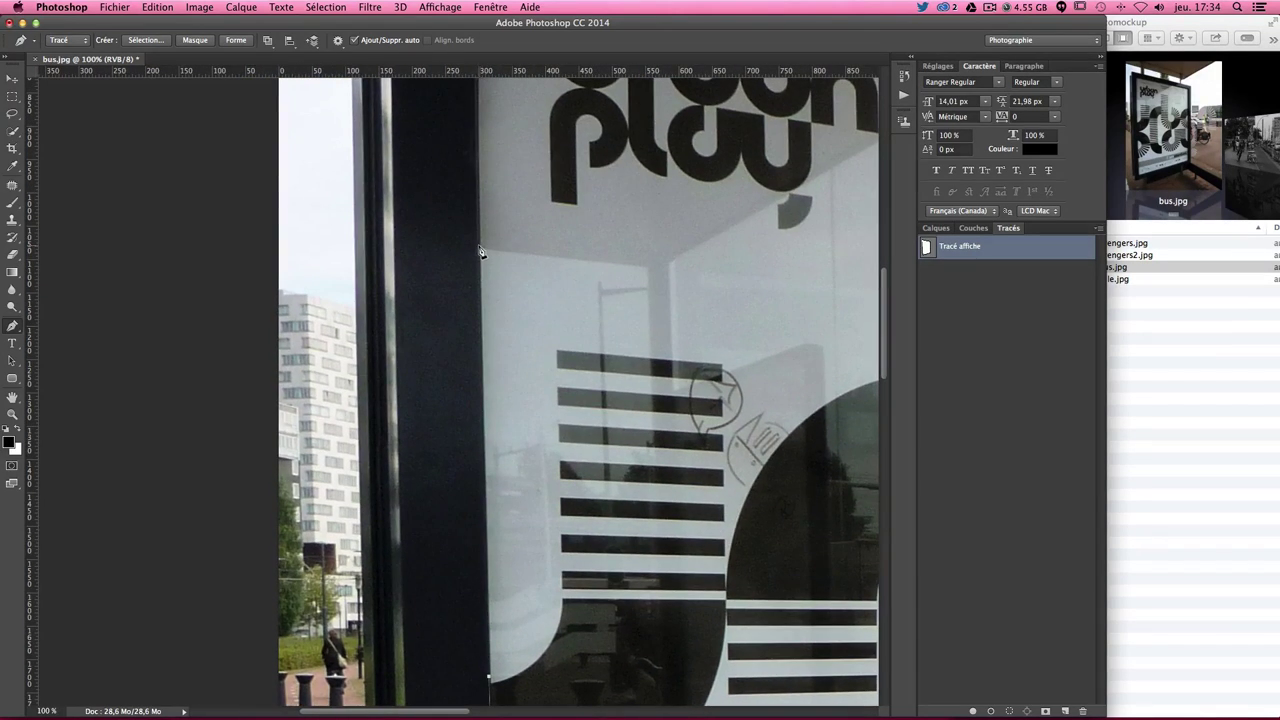
{"action": "left_click", "coordinate": [480, 251]}
{"action": "scroll", "coordinate": [557, 220], "scroll_direction": "up", "scroll_amount": 5}
{"action": "scroll", "coordinate": [577, 449], "scroll_direction": "up", "scroll_amount": 5}
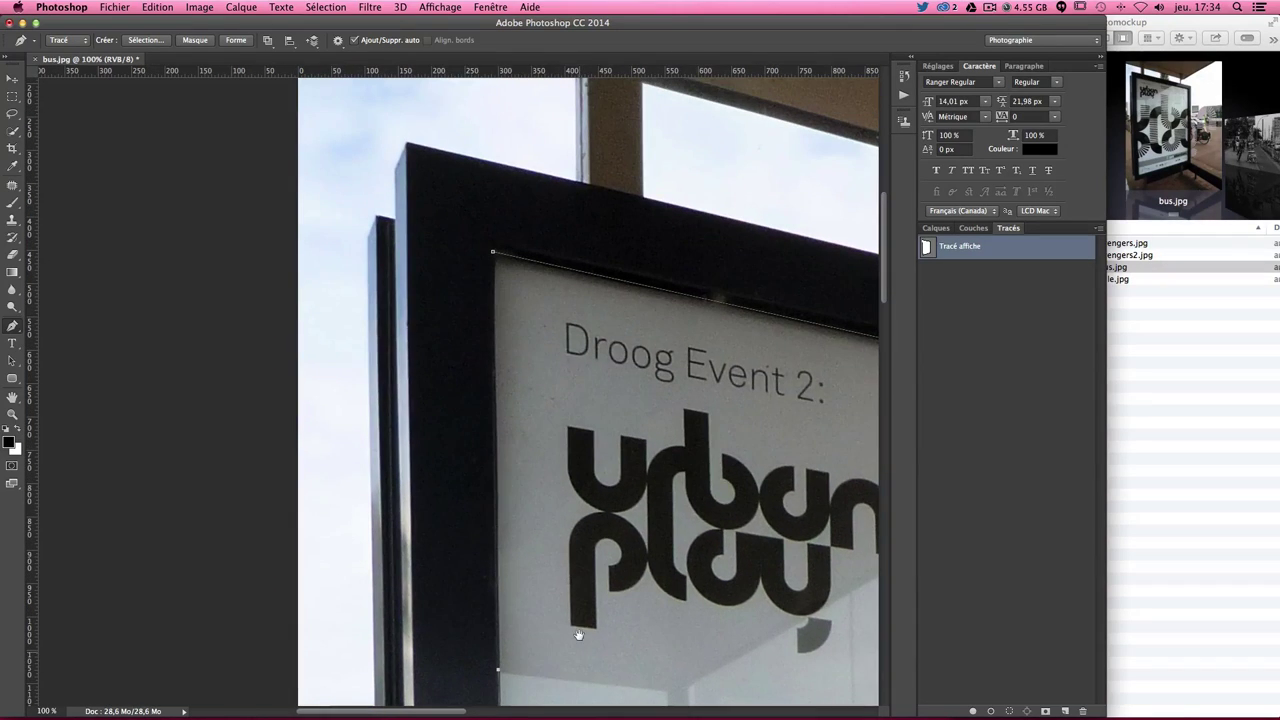
{"action": "left_click", "coordinate": [493, 255]}
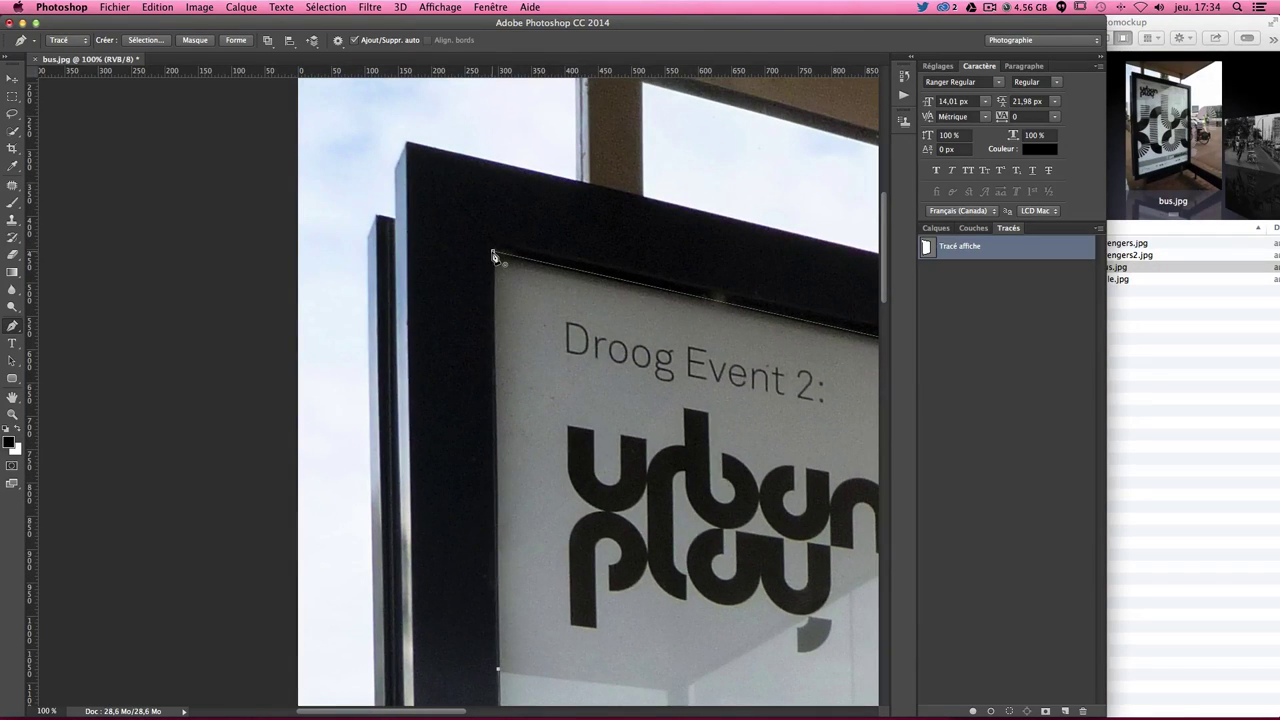
{"action": "left_click", "coordinate": [493, 255]}
{"action": "key", "text": "super+plus"}
{"action": "key", "text": "super+plus"}
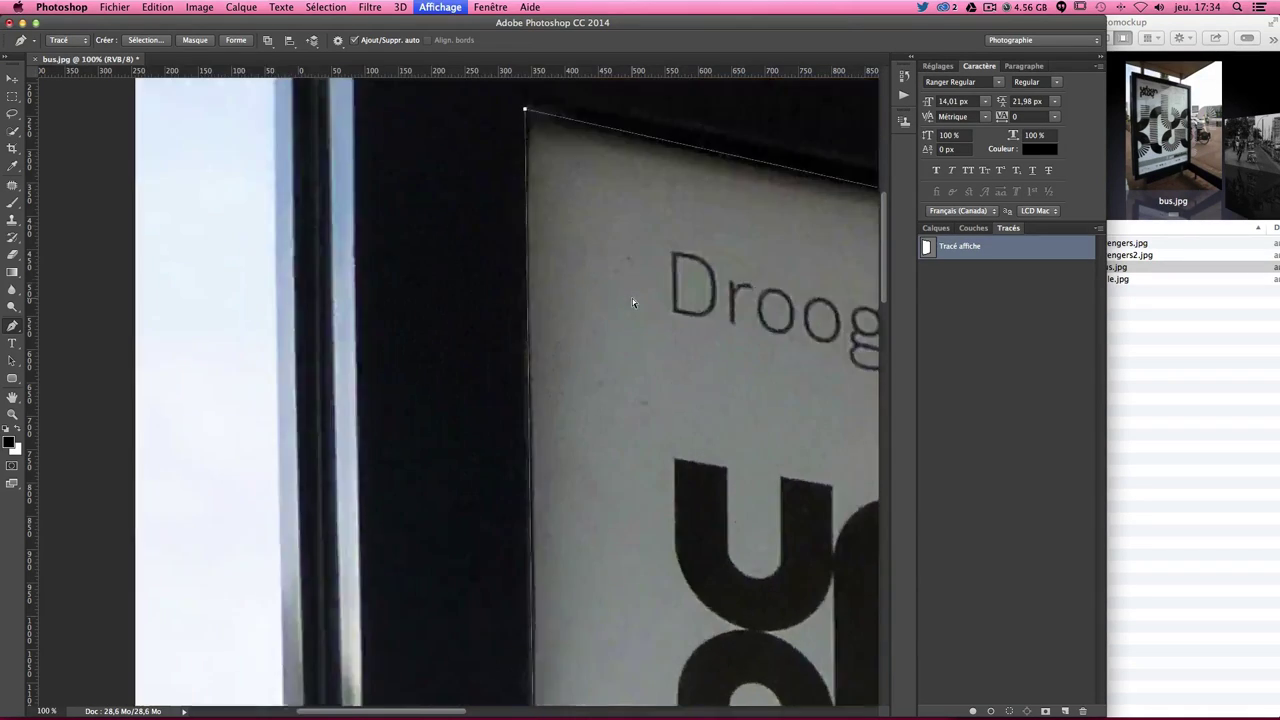
{"action": "key", "text": "super+minus"}
{"action": "key", "text": "super+minus"}
{"action": "key", "text": "super+minus"}
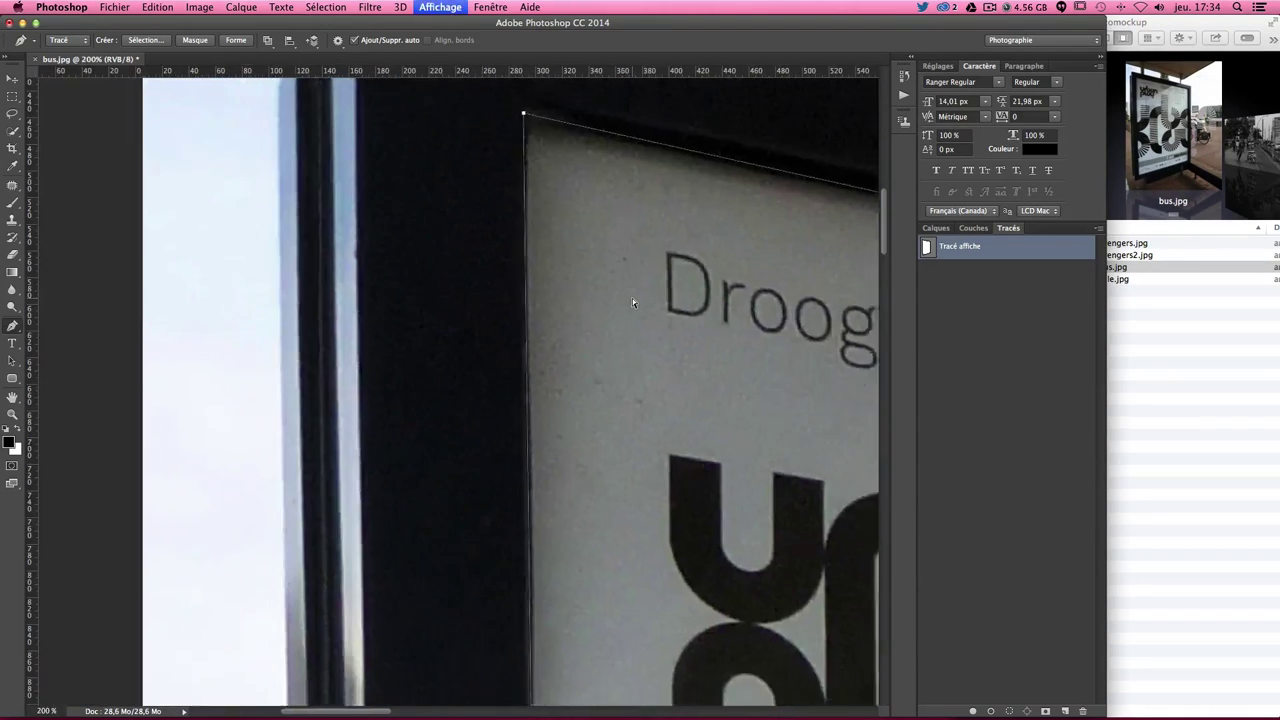
Create a new layer group named 'mockup affiche'.
{"action": "left_click", "coordinate": [936, 228]}
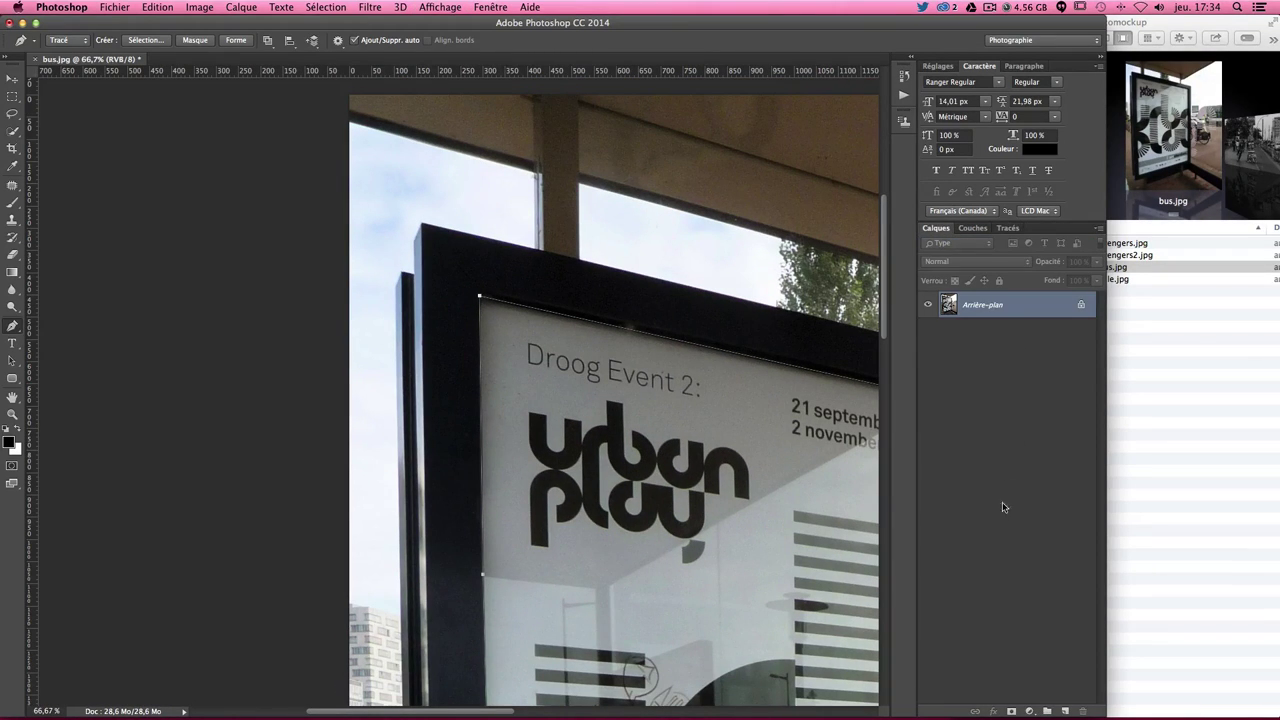
{"action": "left_click", "coordinate": [1047, 711]}
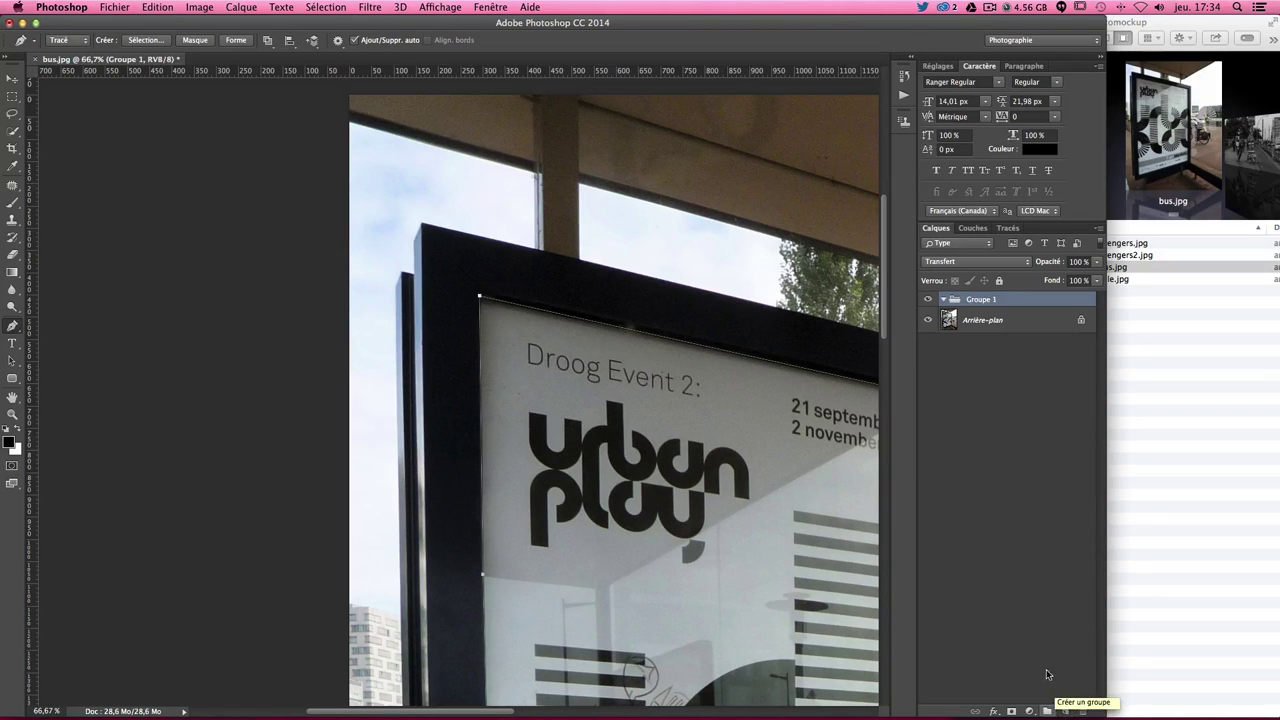
{"action": "double_click", "coordinate": [980, 299]}
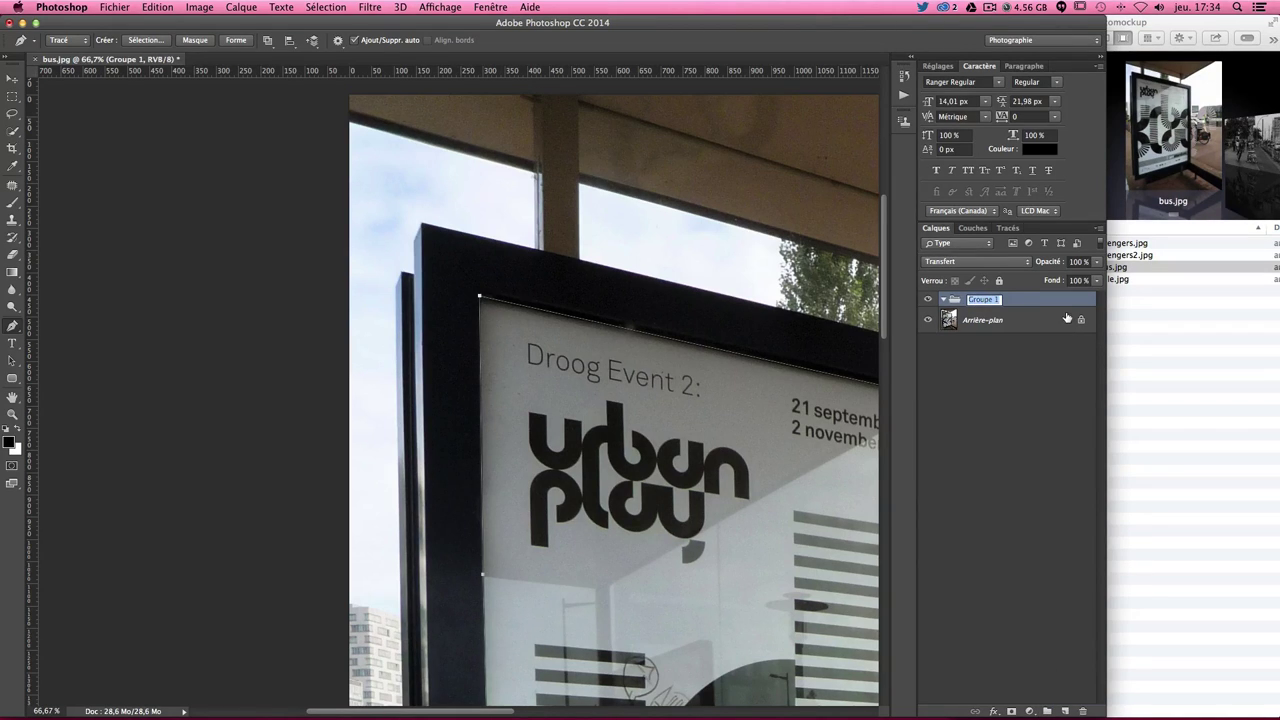
{"action": "type", "text": "mockup affich"}
{"action": "key", "text": "Return"}
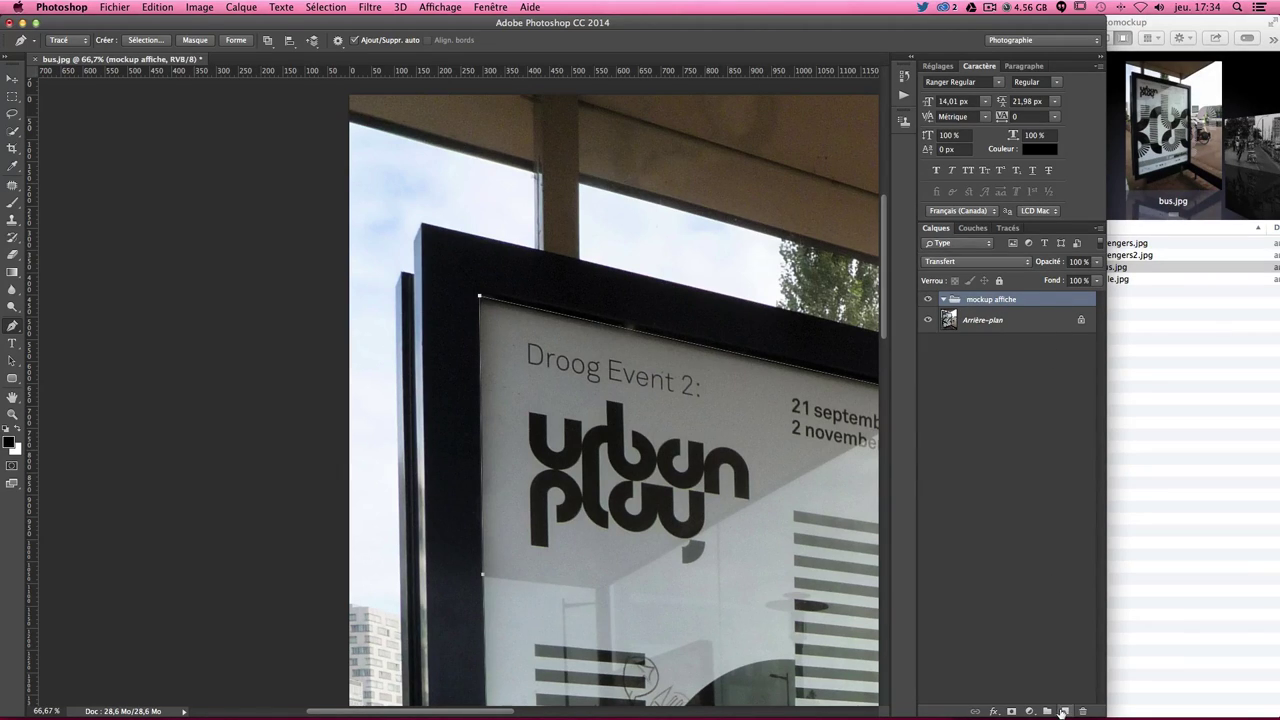
Add an empty layer named 'gab' inside the mockup affiche group.
{"action": "left_click", "coordinate": [1063, 711]}
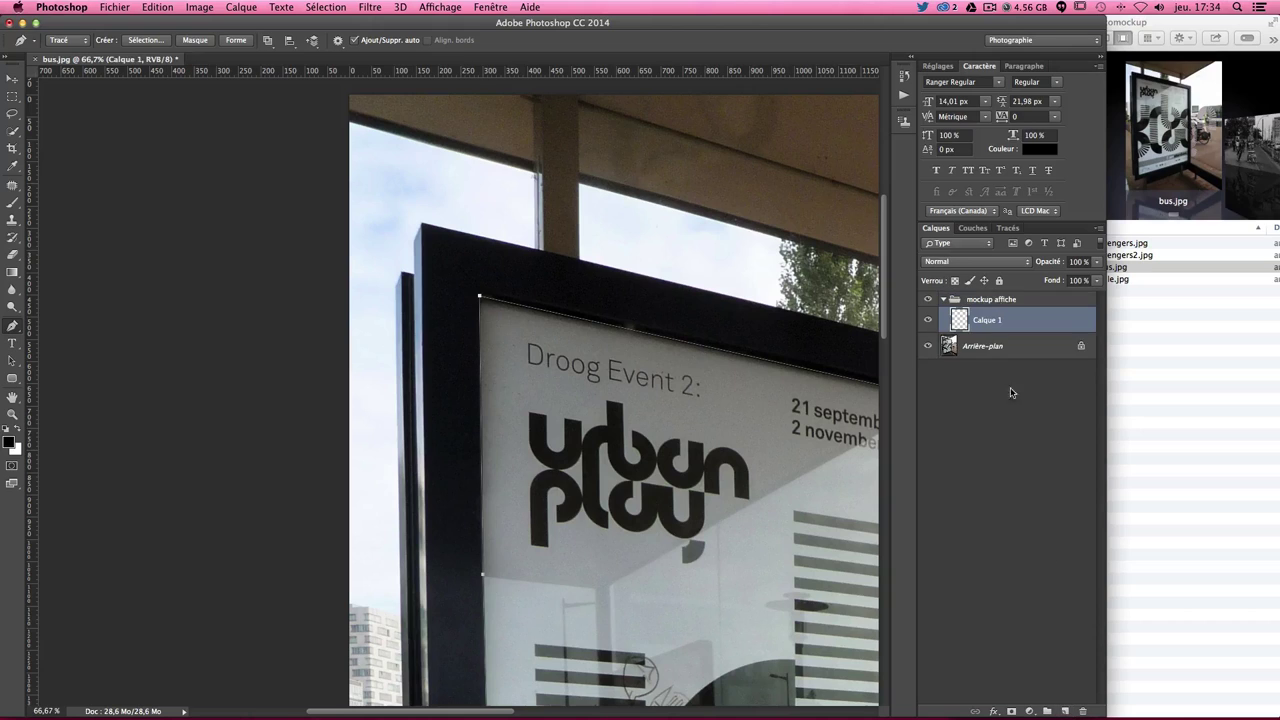
{"action": "double_click", "coordinate": [988, 321]}
{"action": "type", "text": "gi"}
{"action": "key", "text": "Return"}
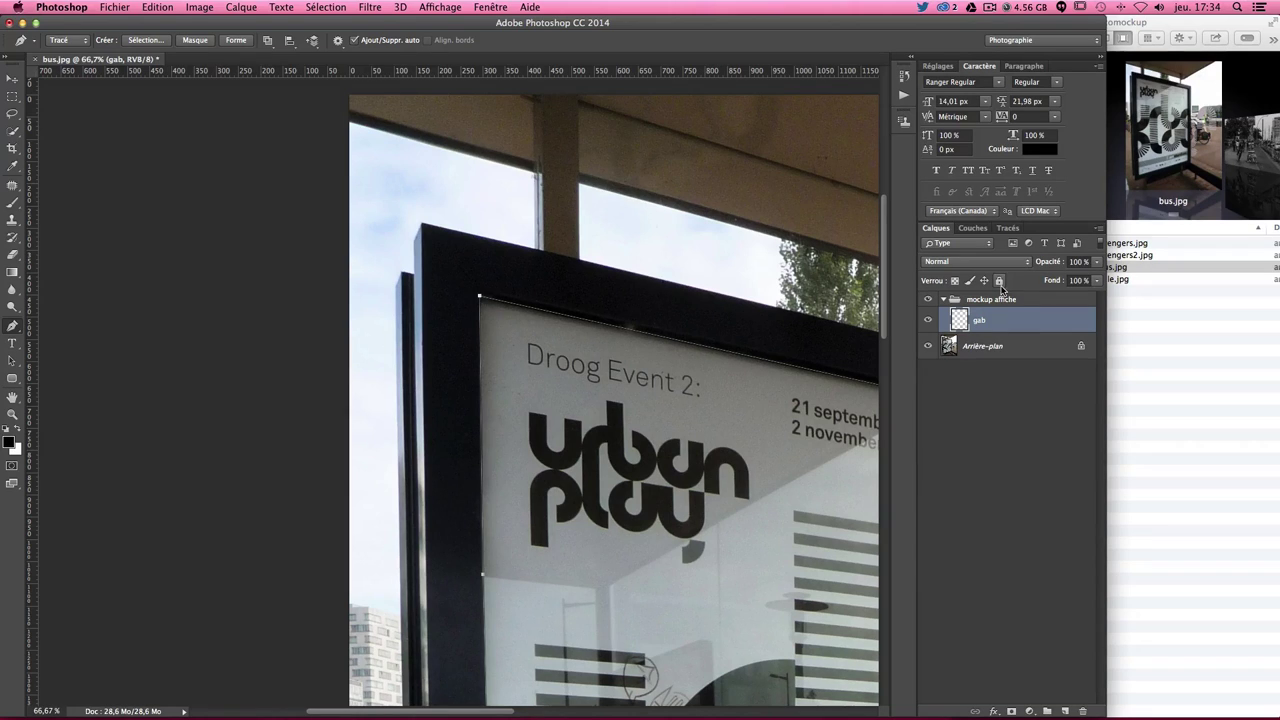
{"action": "left_click", "coordinate": [1008, 229]}
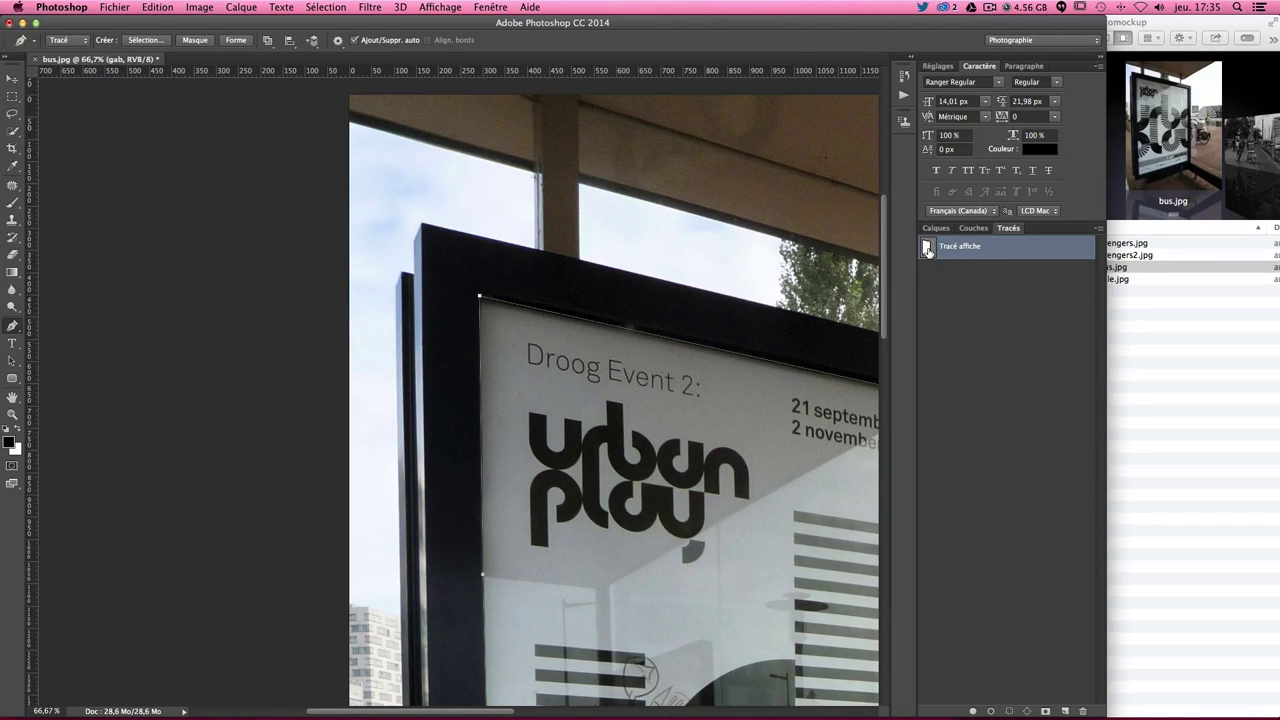
Load the 'Tracé affiche' path as a selection around the poster, with gab targeted.
{"action": "left_click", "coordinate": [927, 249], "text": "super"}
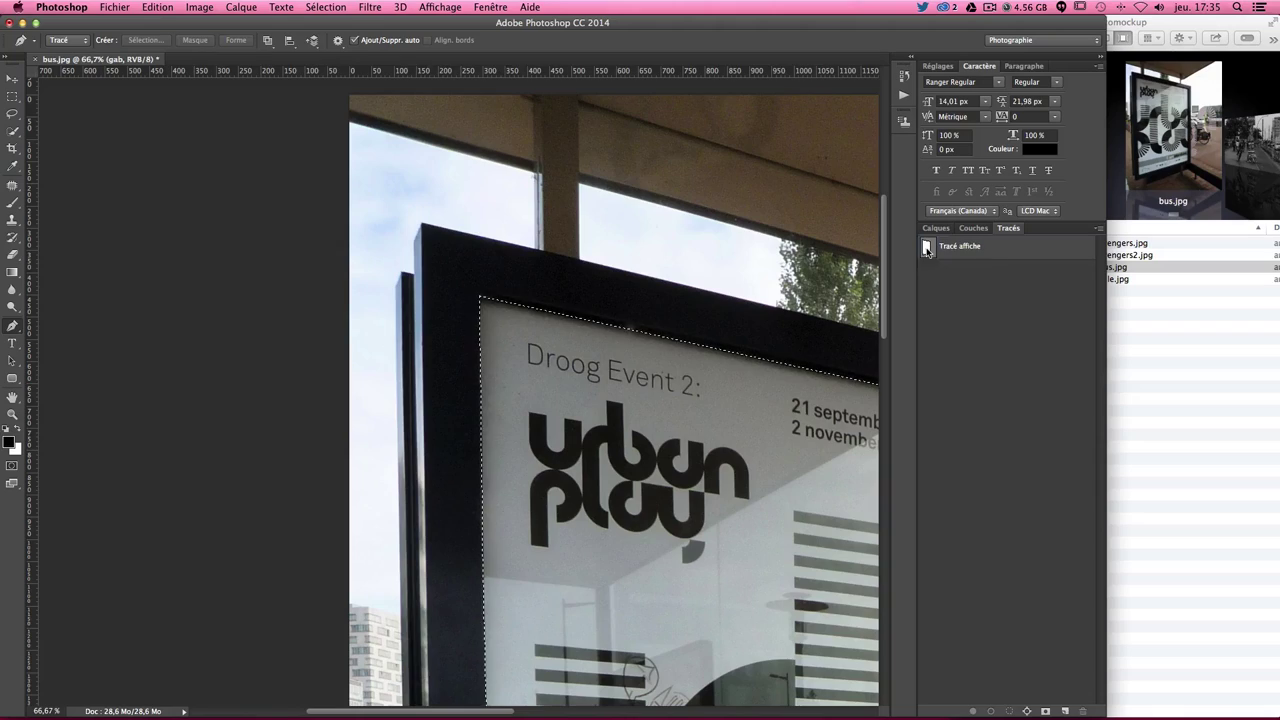
{"action": "scroll", "coordinate": [795, 330], "scroll_direction": "down", "scroll_amount": 3}
{"action": "scroll", "coordinate": [795, 330], "scroll_direction": "right", "scroll_amount": 2}
{"action": "scroll", "coordinate": [800, 333], "scroll_direction": "down", "scroll_amount": 2}
{"action": "scroll", "coordinate": [803, 334], "scroll_direction": "down", "scroll_amount": 3}
{"action": "scroll", "coordinate": [803, 334], "scroll_direction": "right", "scroll_amount": 3}
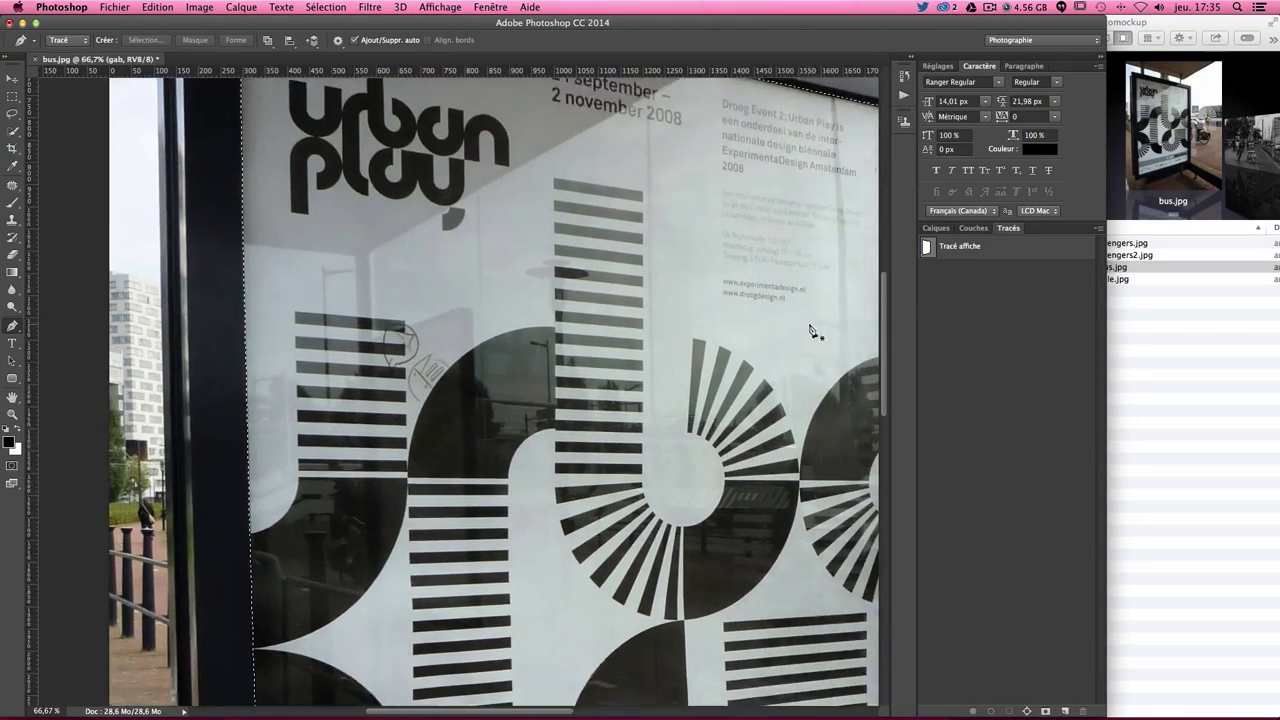
{"action": "scroll", "coordinate": [808, 330], "scroll_direction": "up", "scroll_amount": 2}
{"action": "scroll", "coordinate": [812, 328], "scroll_direction": "down", "scroll_amount": 4}
{"action": "scroll", "coordinate": [812, 328], "scroll_direction": "down", "scroll_amount": 5}
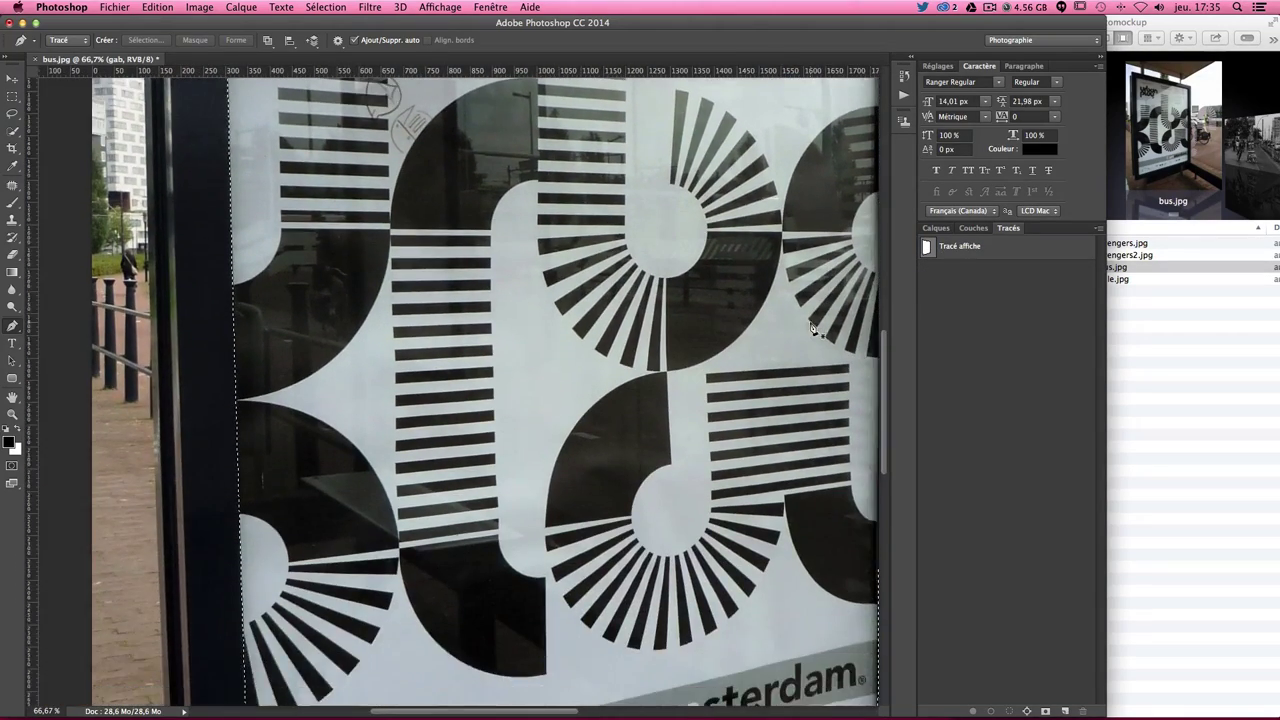
{"action": "scroll", "coordinate": [812, 328], "scroll_direction": "up", "scroll_amount": 5}
{"action": "scroll", "coordinate": [812, 328], "scroll_direction": "left", "scroll_amount": 1}
{"action": "left_click", "coordinate": [937, 228]}
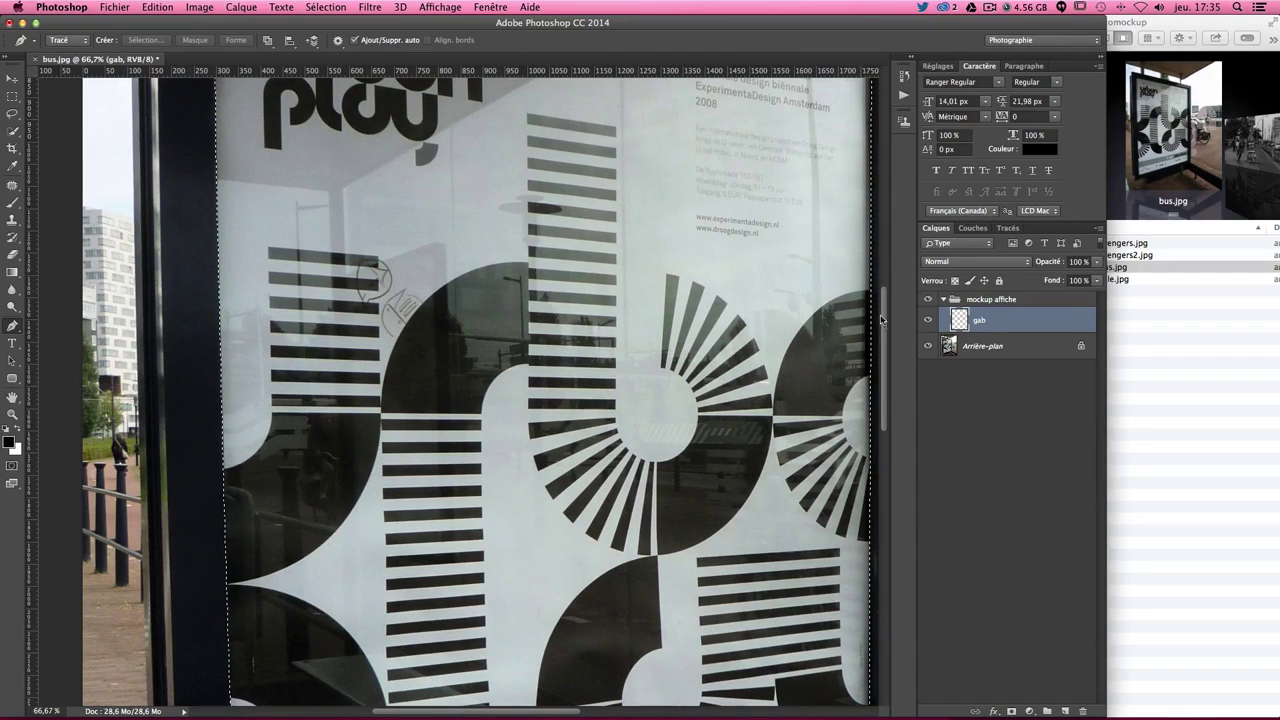
{"action": "left_click", "coordinate": [153, 10]}
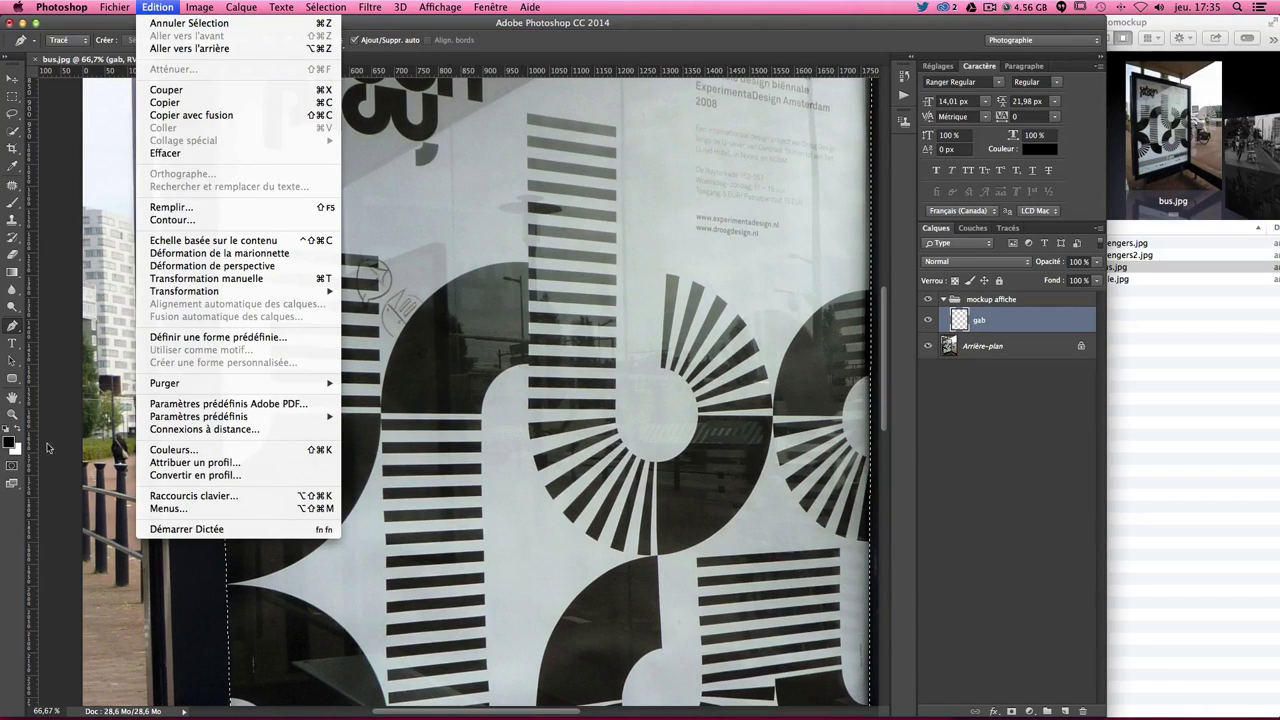
Make white the foreground colour and fill the gab selection with it at 100% Normal.
{"action": "left_click", "coordinate": [17, 433]}
{"action": "left_click", "coordinate": [17, 431]}
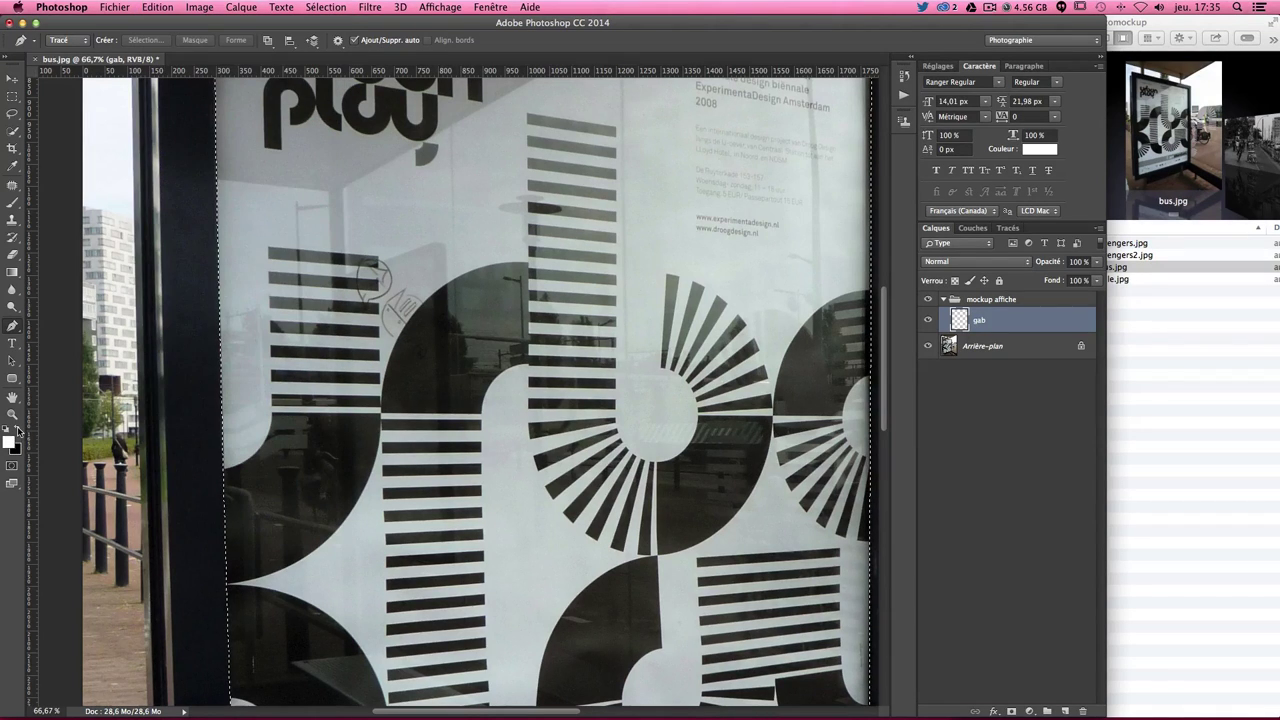
{"action": "left_click", "coordinate": [157, 7]}
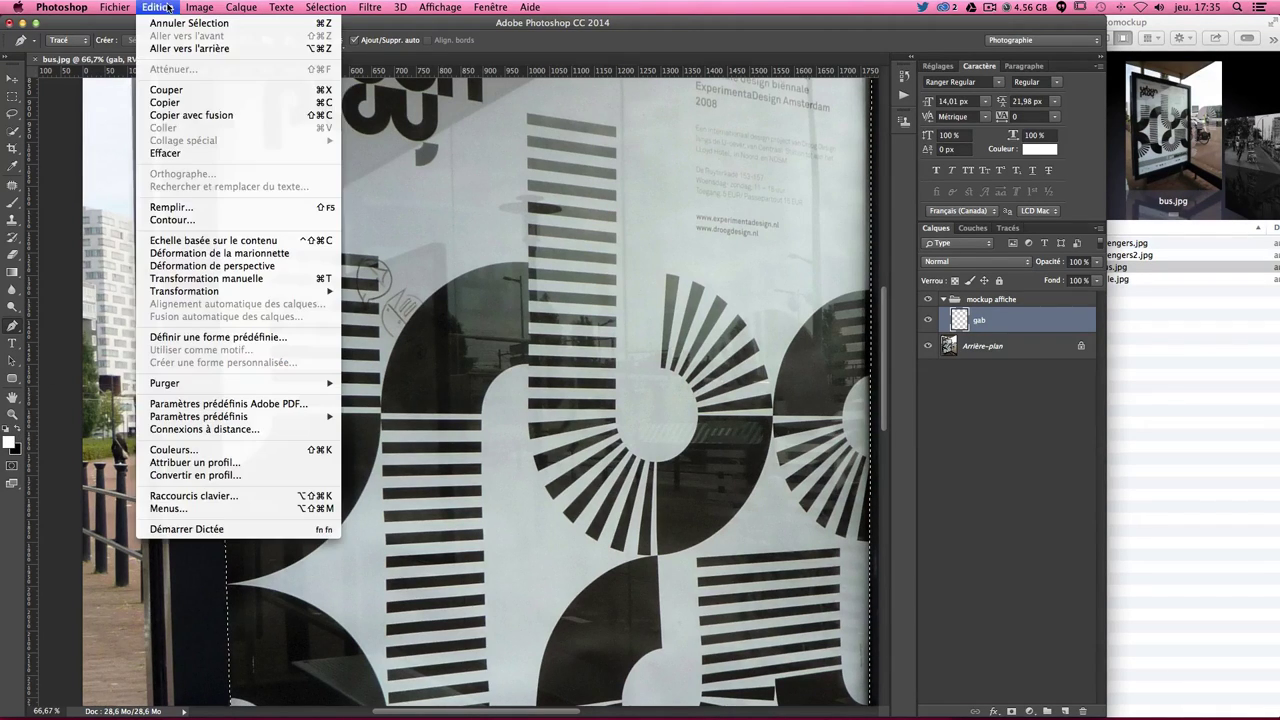
{"action": "left_click", "coordinate": [190, 207]}
{"action": "left_click", "coordinate": [740, 163]}
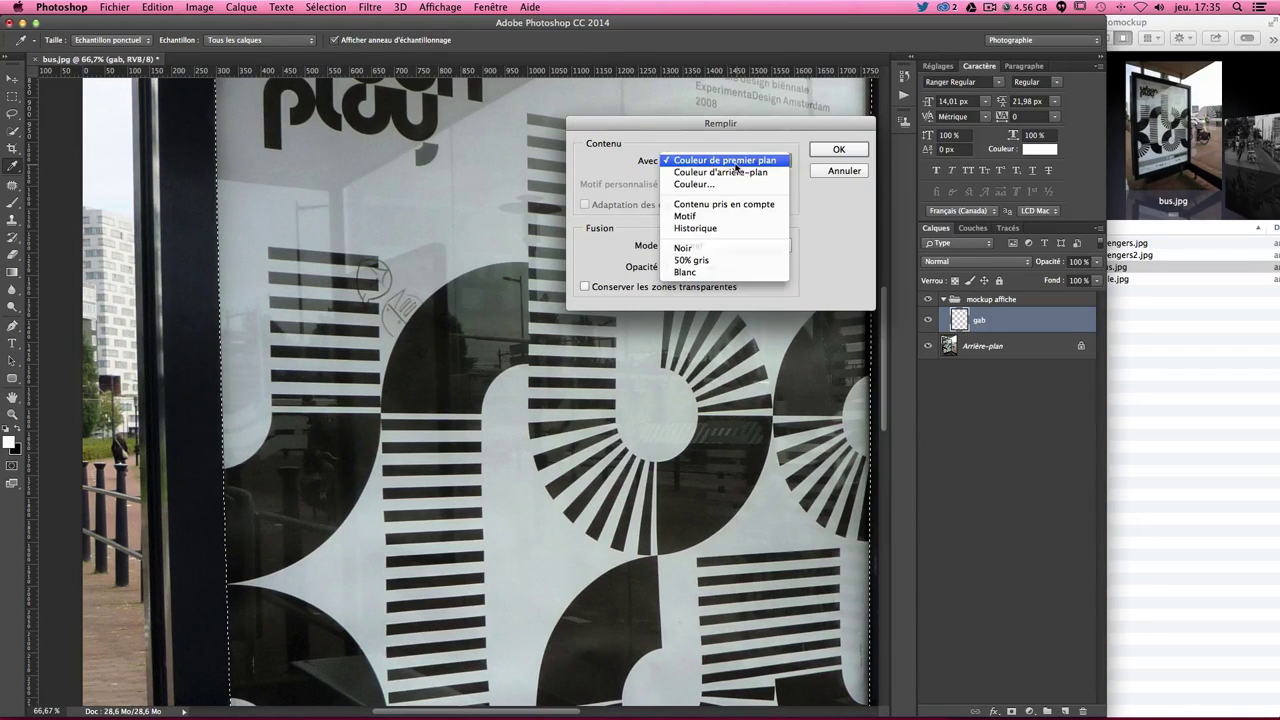
{"action": "left_click", "coordinate": [737, 163]}
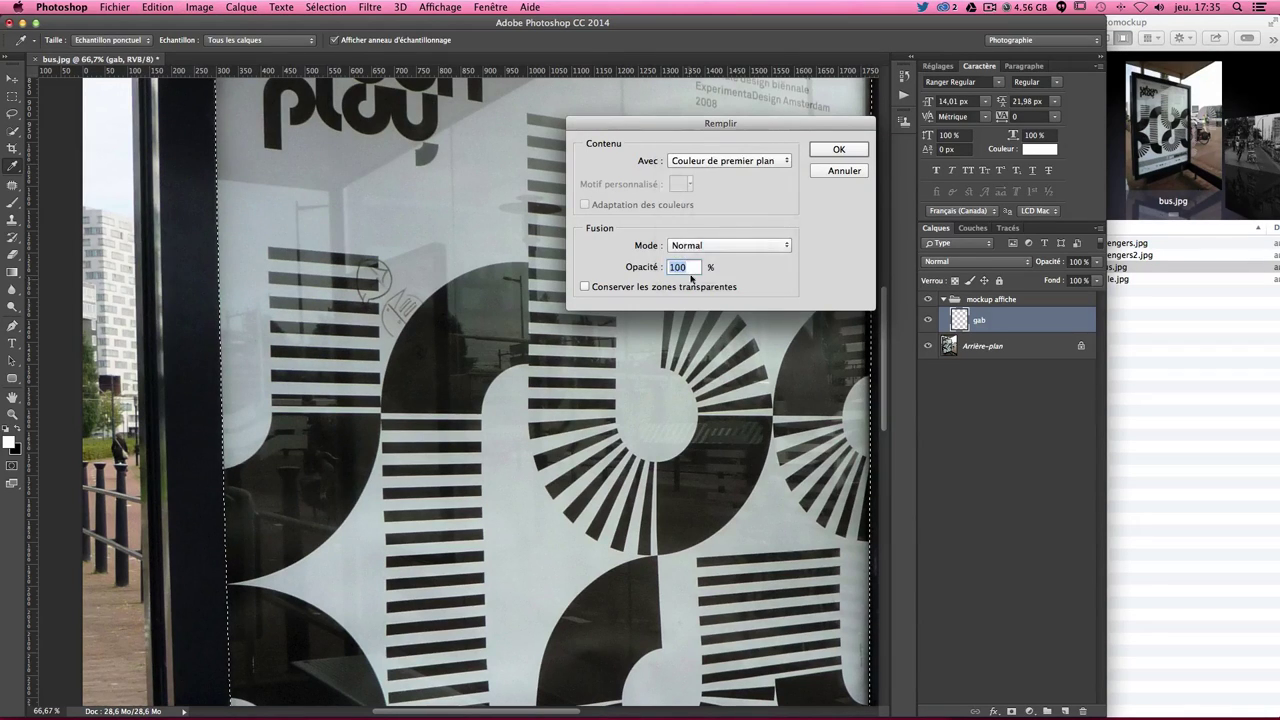
{"action": "left_click", "coordinate": [844, 157]}
{"action": "key", "text": "p"}
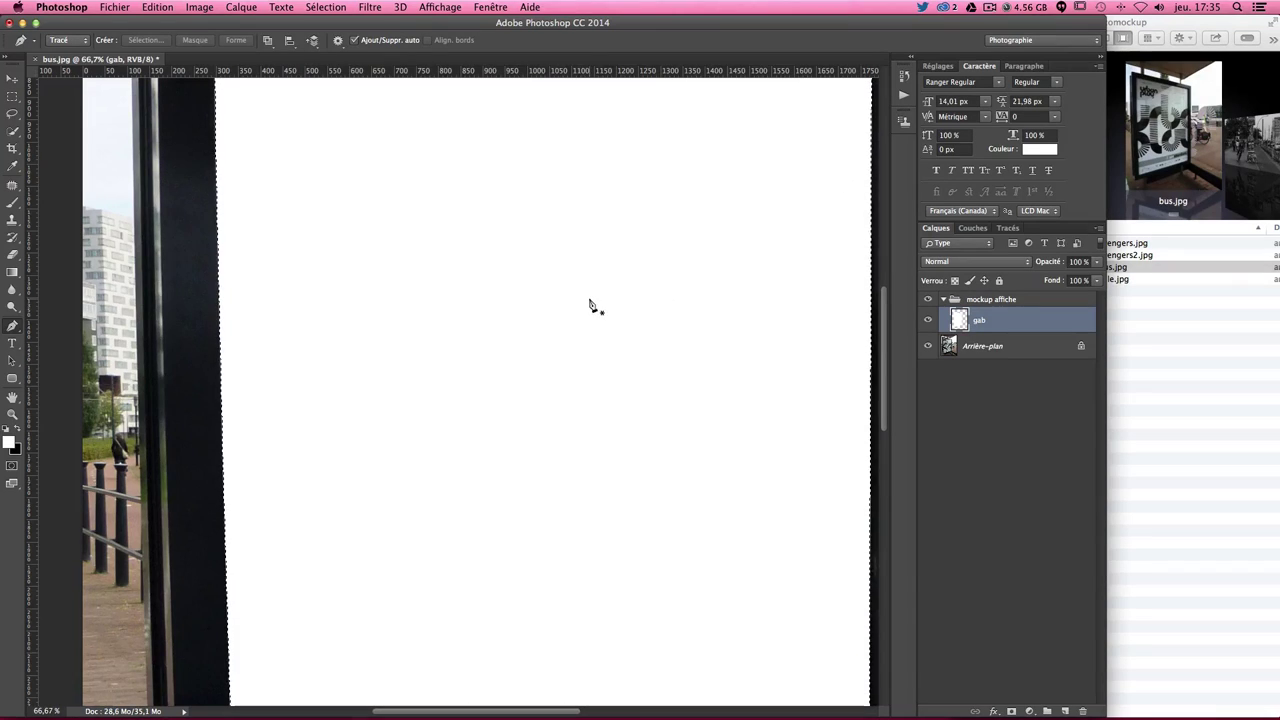
Deselect the white-filled poster area.
{"action": "scroll", "coordinate": [575, 298], "scroll_direction": "up", "scroll_amount": 3}
{"action": "scroll", "coordinate": [575, 298], "scroll_direction": "up", "scroll_amount": 3}
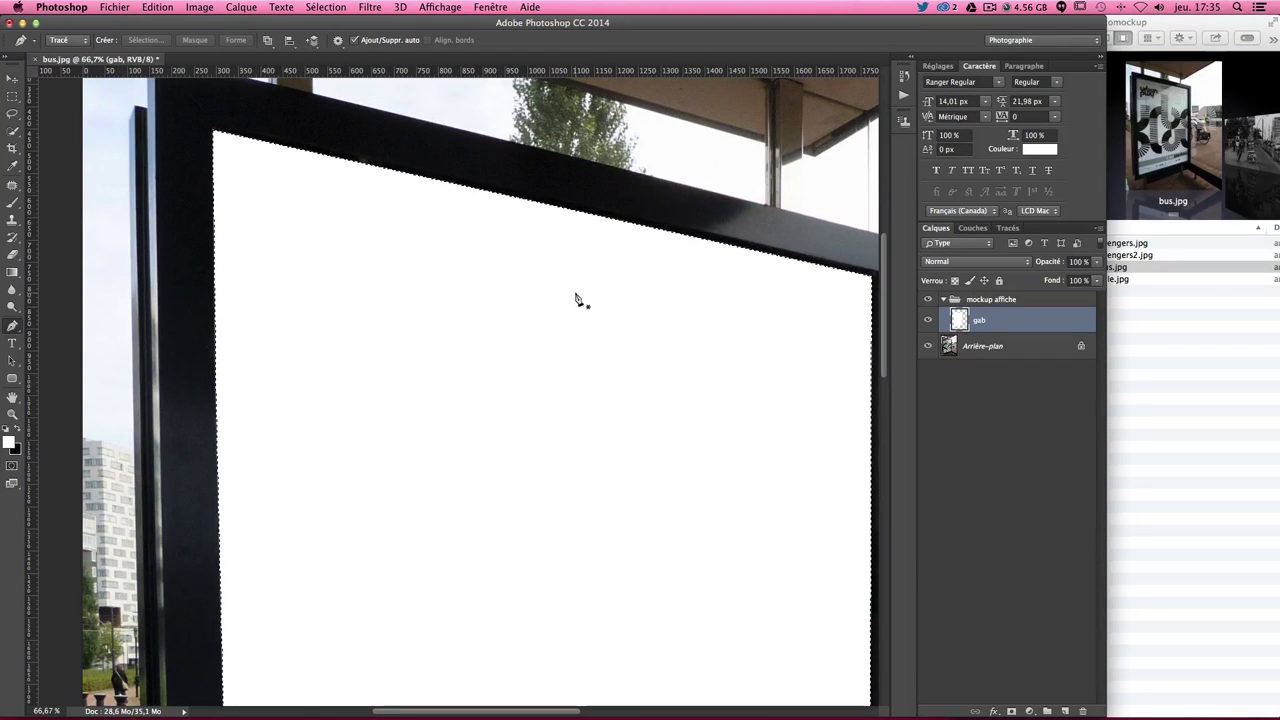
{"action": "key", "text": "super+d"}
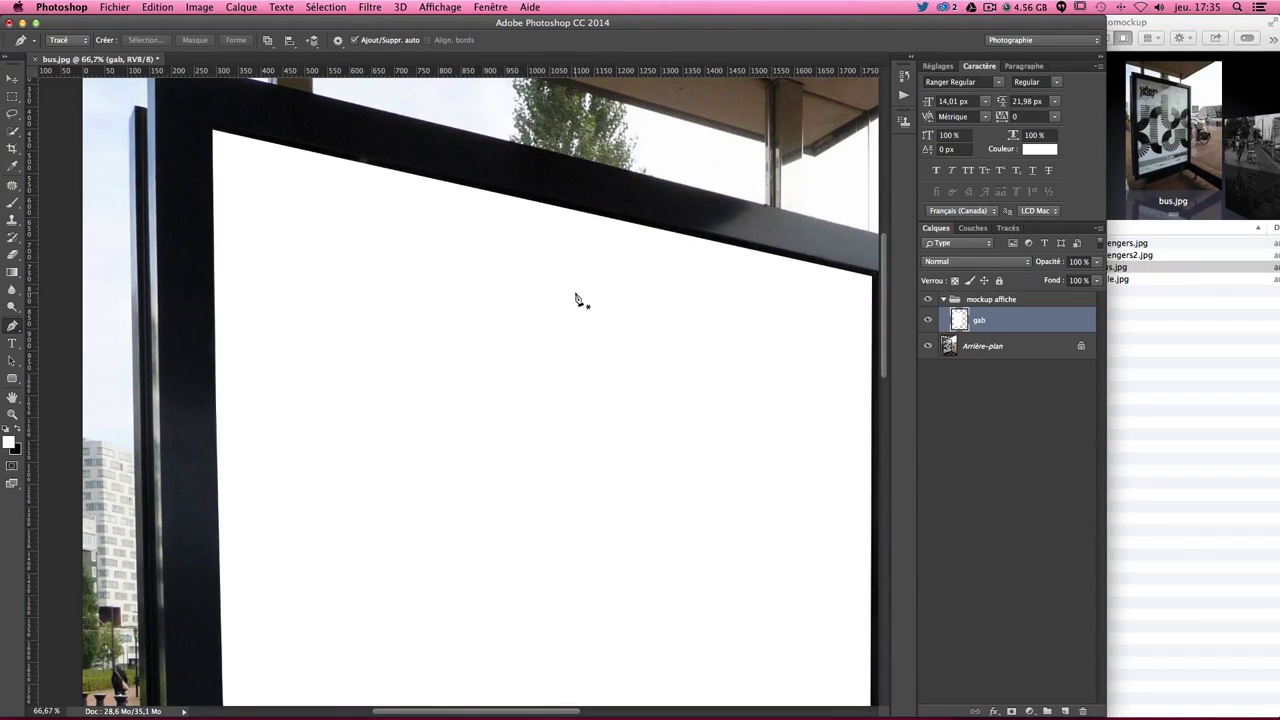
Zoom out to 50% and hide the gab layer to reveal the original poster.
{"action": "scroll", "coordinate": [575, 298], "scroll_direction": "down", "scroll_amount": 5}
{"action": "scroll", "coordinate": [575, 298], "scroll_direction": "right", "scroll_amount": 3}
{"action": "scroll", "coordinate": [575, 298], "scroll_direction": "down", "scroll_amount": 5}
{"action": "scroll", "coordinate": [575, 298], "scroll_direction": "down", "scroll_amount": 3}
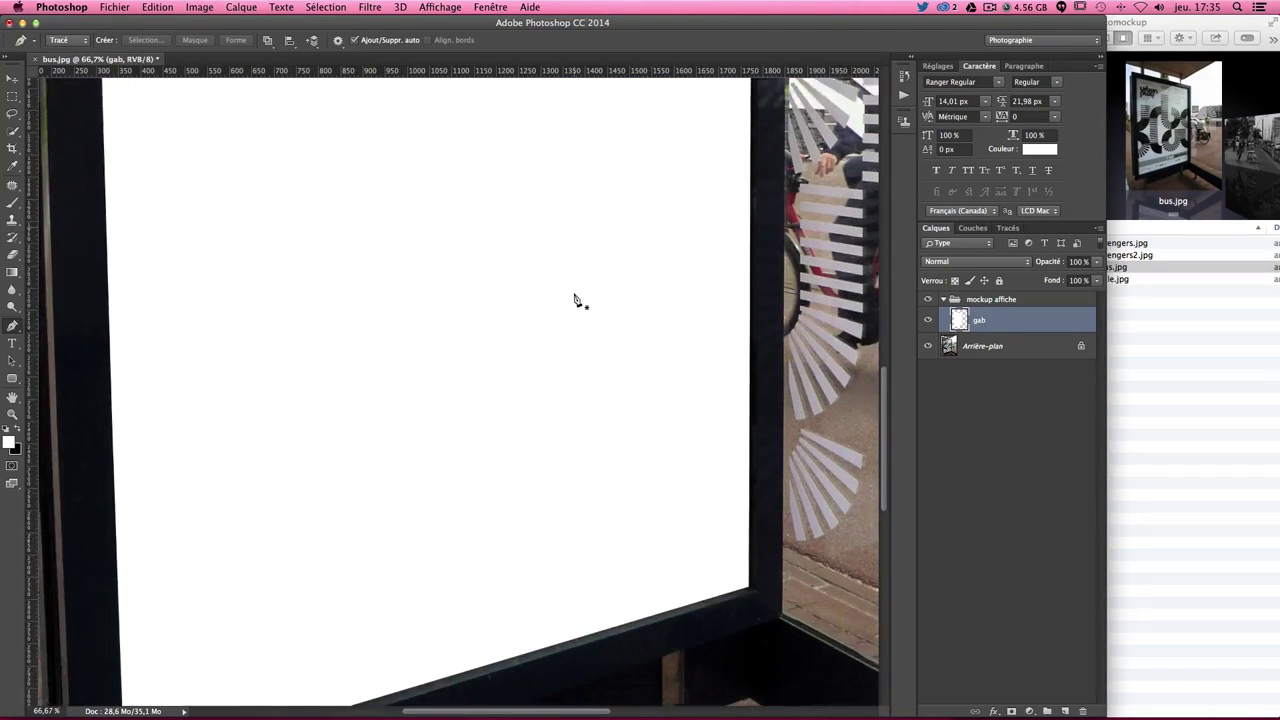
{"action": "scroll", "coordinate": [575, 298], "scroll_direction": "down", "scroll_amount": 2}
{"action": "scroll", "coordinate": [575, 298], "scroll_direction": "left", "scroll_amount": 2}
{"action": "scroll", "coordinate": [575, 298], "scroll_direction": "left", "scroll_amount": 1}
{"action": "scroll", "coordinate": [575, 298], "scroll_direction": "up", "scroll_amount": 2}
{"action": "scroll", "coordinate": [574, 299], "scroll_direction": "up", "scroll_amount": 2}
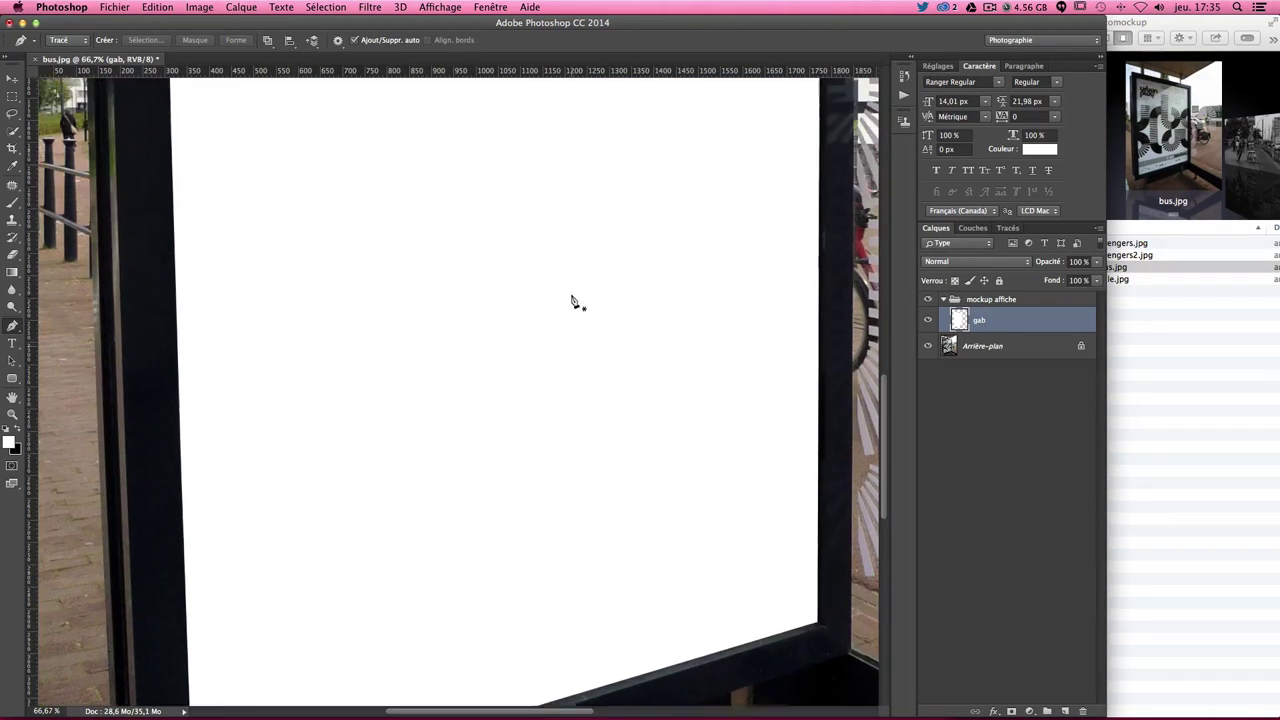
{"action": "scroll", "coordinate": [575, 300], "scroll_direction": "up", "scroll_amount": 3}
{"action": "scroll", "coordinate": [575, 300], "scroll_direction": "up", "scroll_amount": 2}
{"action": "scroll", "coordinate": [575, 300], "scroll_direction": "up", "scroll_amount": 3}
{"action": "scroll", "coordinate": [575, 300], "scroll_direction": "up", "scroll_amount": 2}
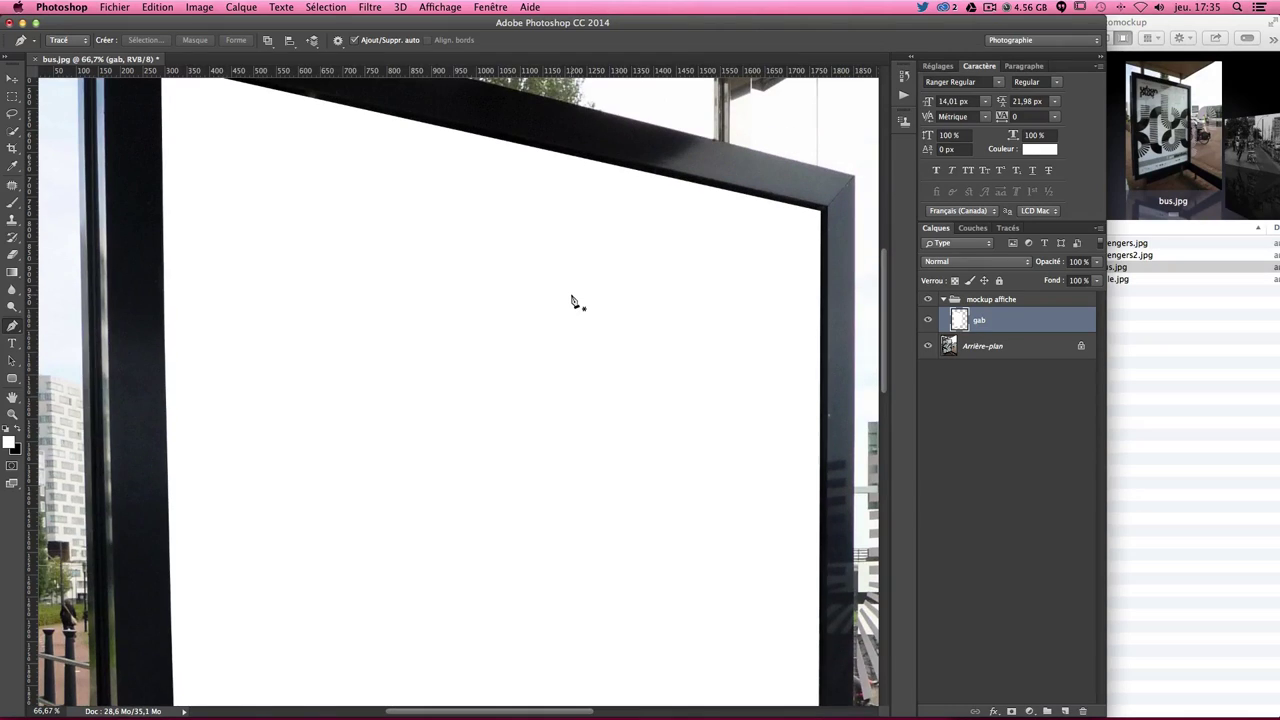
{"action": "key", "text": "ctrl+minus"}
{"action": "scroll", "coordinate": [575, 301], "scroll_direction": "down", "scroll_amount": 5}
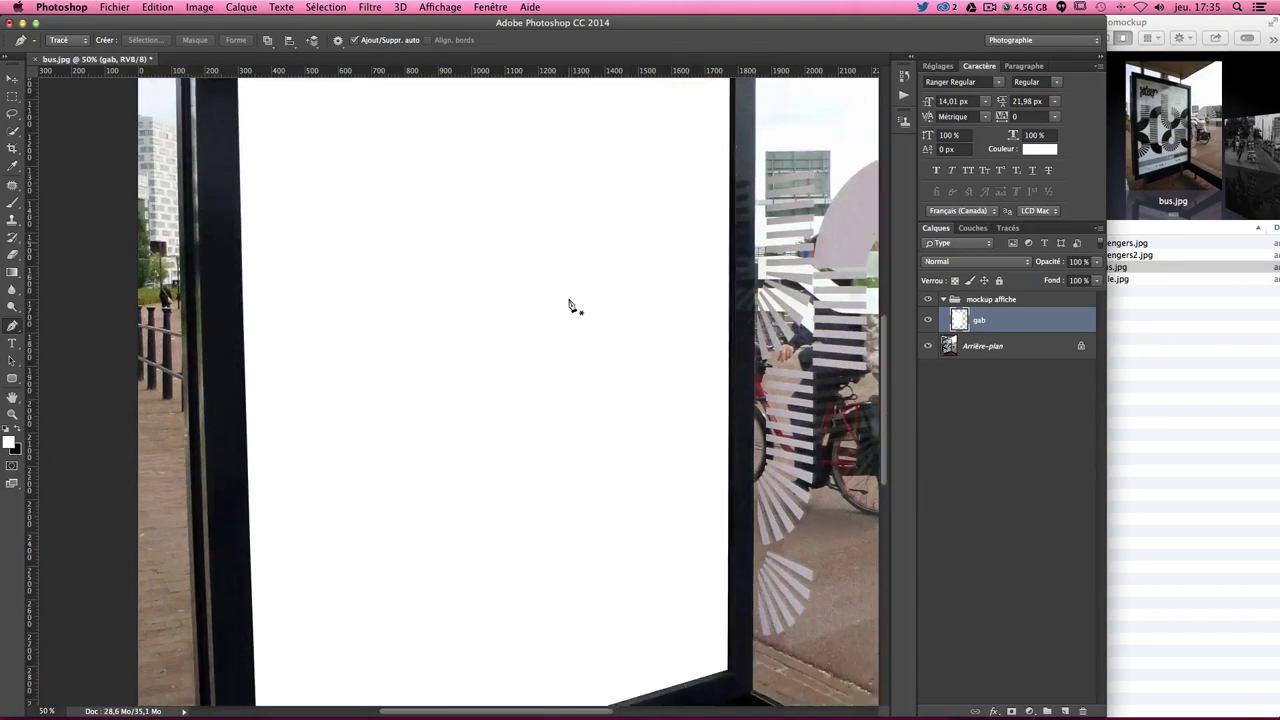
{"action": "scroll", "coordinate": [573, 303], "scroll_direction": "up", "scroll_amount": 3}
{"action": "scroll", "coordinate": [573, 306], "scroll_direction": "up", "scroll_amount": 2}
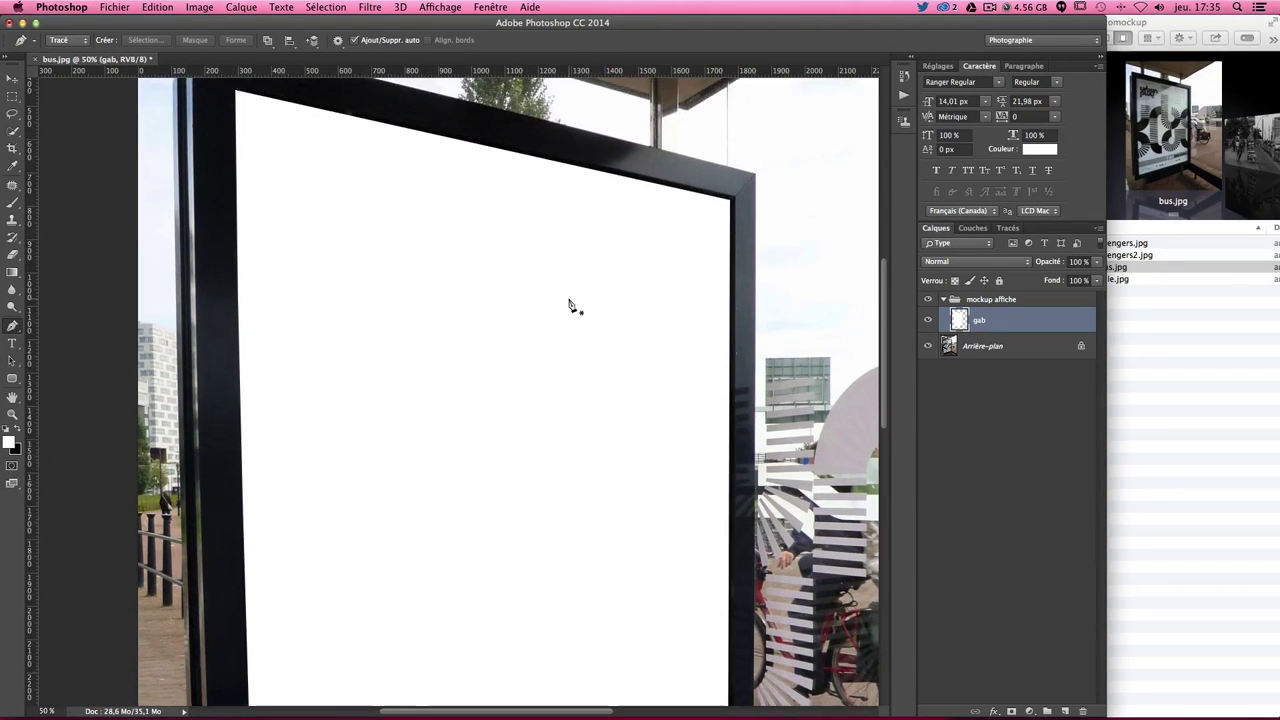
{"action": "left_click", "coordinate": [927, 320]}
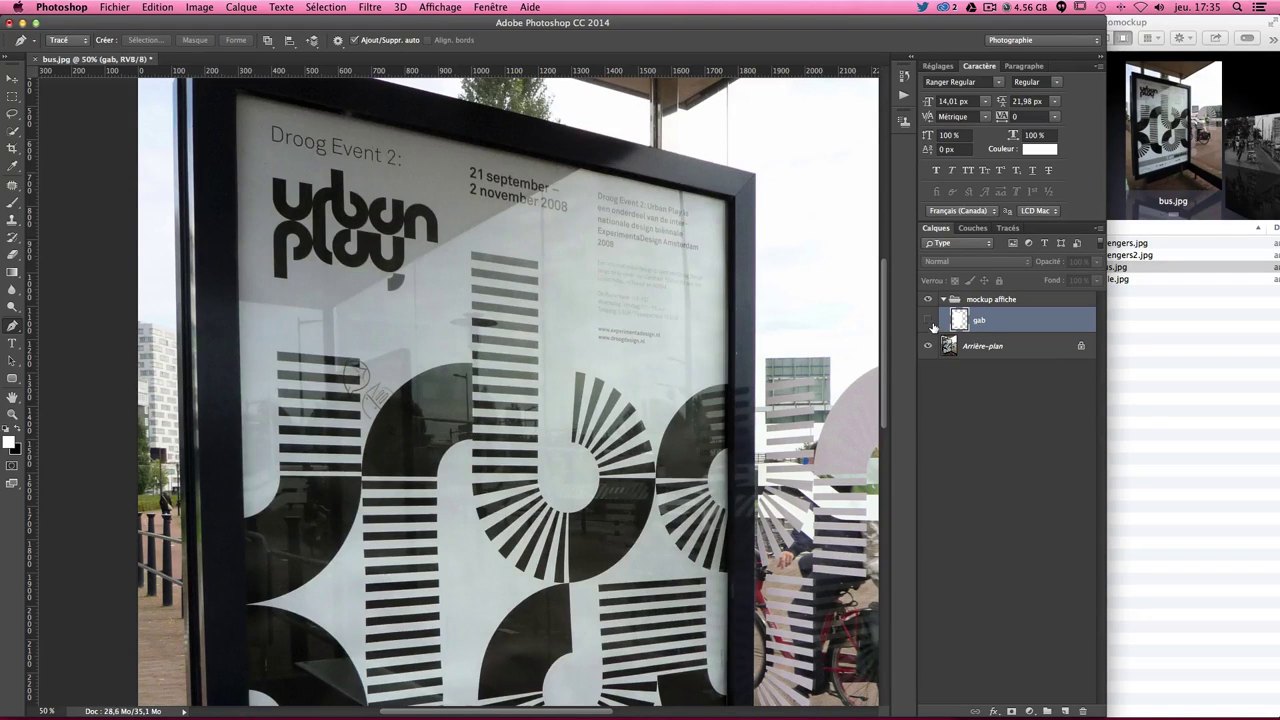
Preview avengers.jpg in Finder's tutomockup folder, then switch back to Photoshop.
{"action": "left_click", "coordinate": [929, 321]}
{"action": "left_click", "coordinate": [1108, 318]}
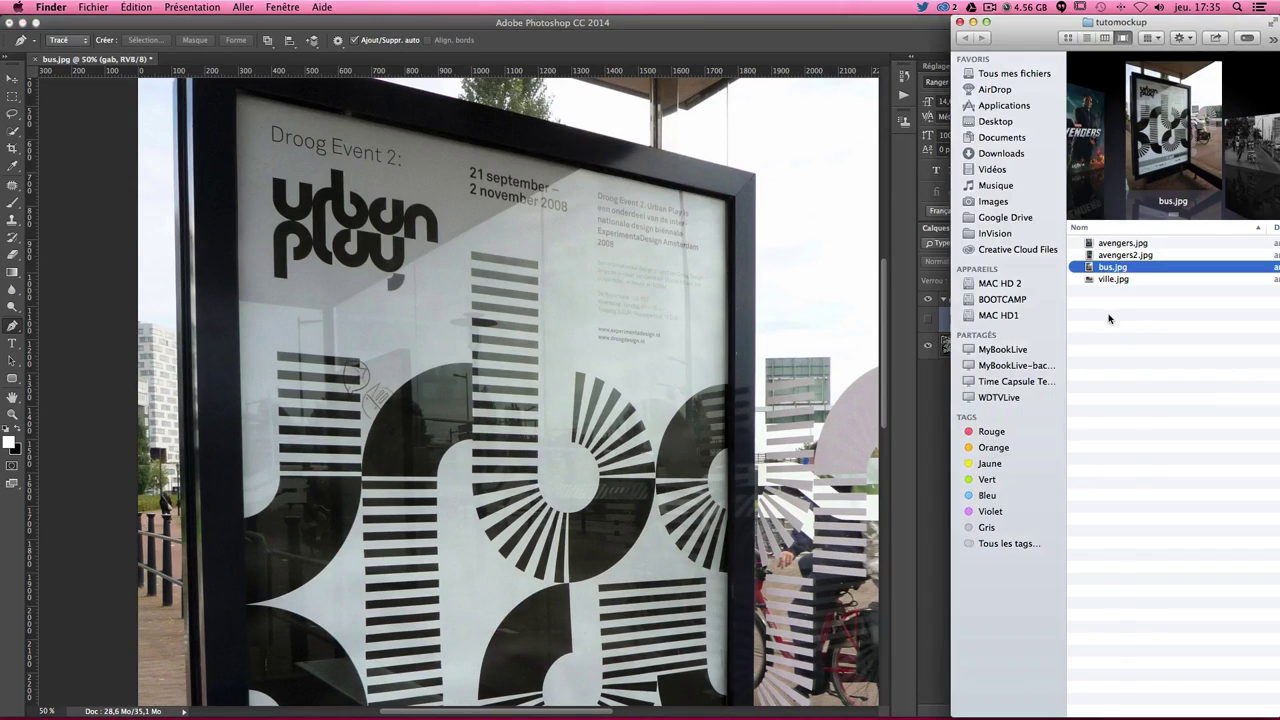
{"action": "left_click", "coordinate": [1116, 245]}
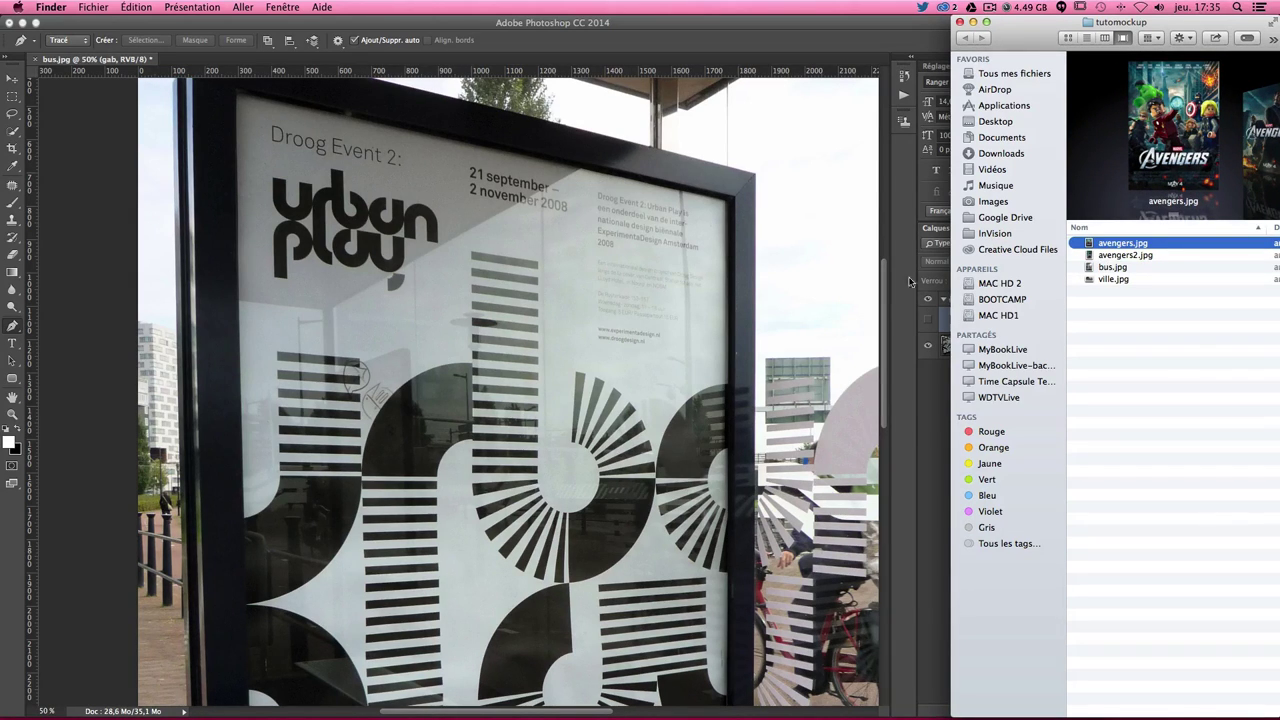
{"action": "left_click", "coordinate": [604, 226]}
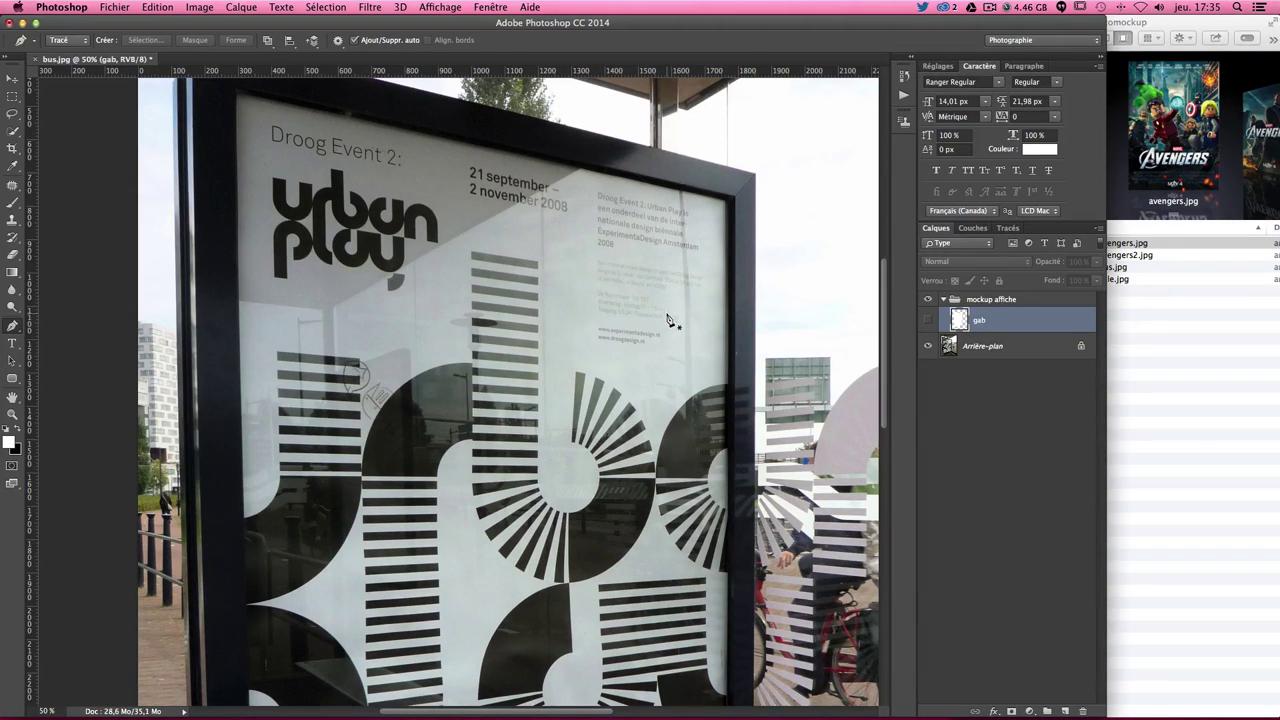
{"action": "scroll", "coordinate": [668, 320], "scroll_direction": "up", "scroll_amount": 2}
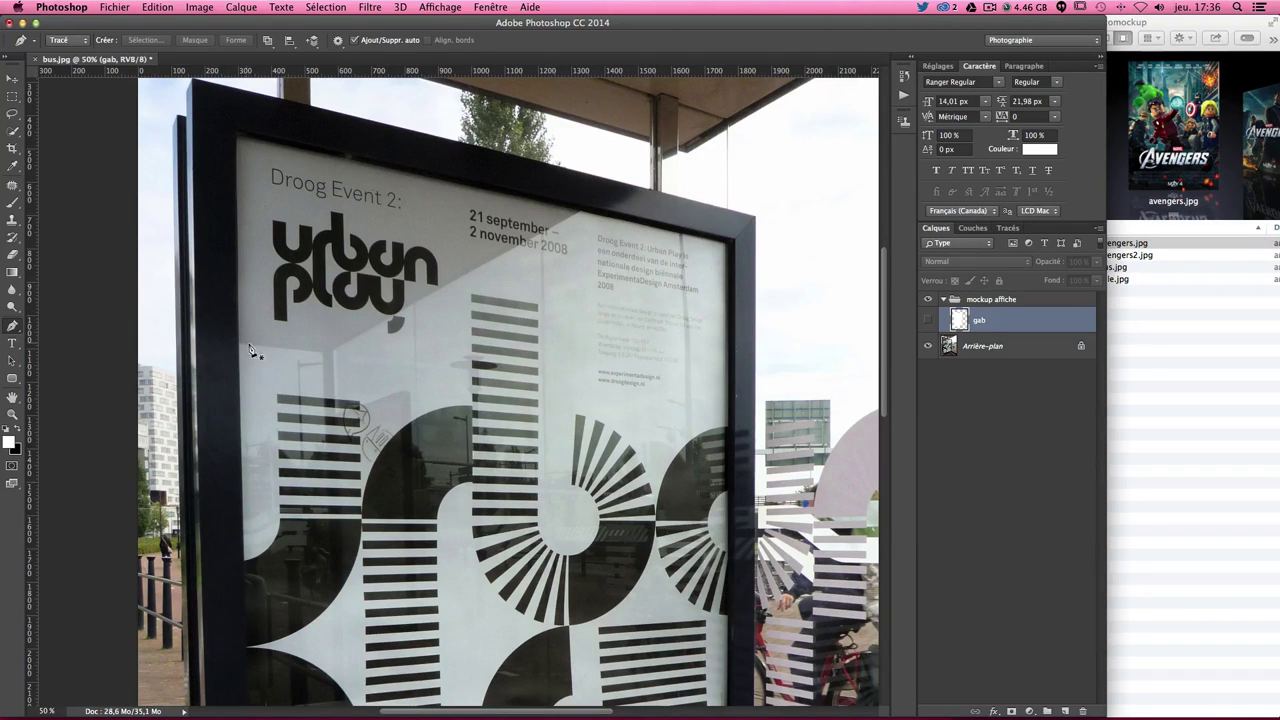
{"action": "scroll", "coordinate": [340, 454], "scroll_direction": "up", "scroll_amount": 2}
{"action": "scroll", "coordinate": [345, 445], "scroll_direction": "up", "scroll_amount": 5}
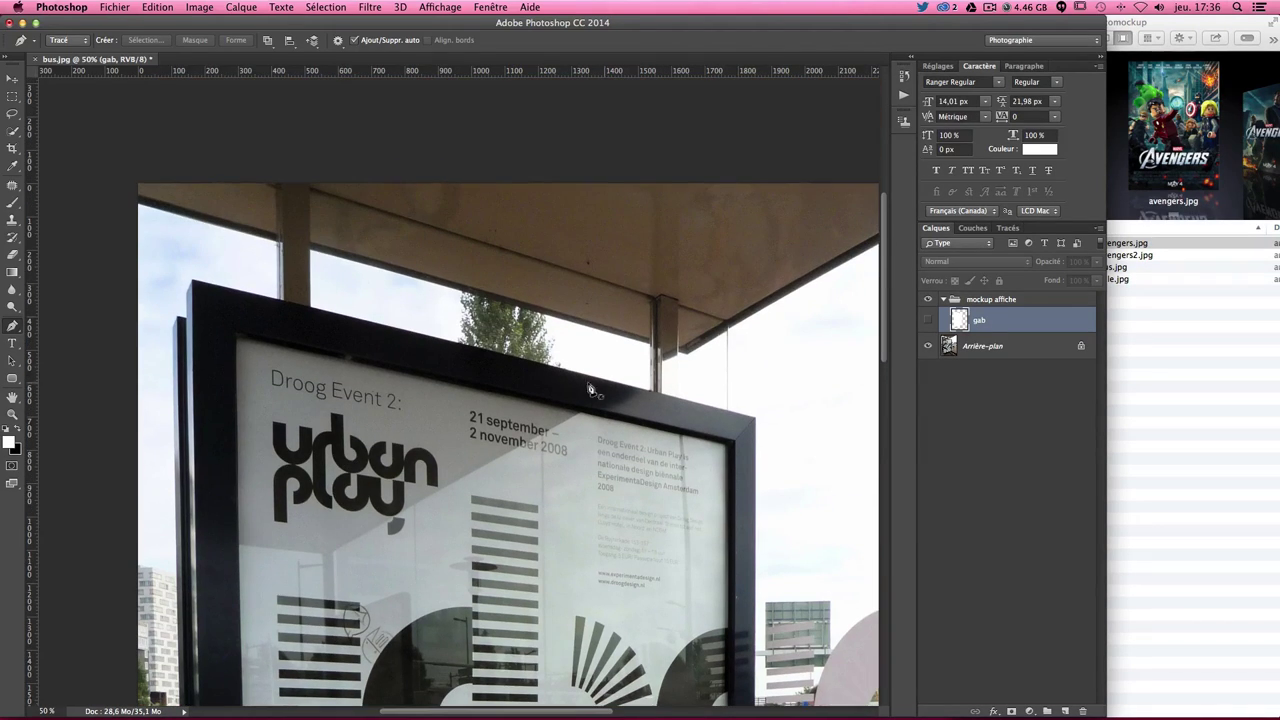
{"action": "scroll", "coordinate": [645, 333], "scroll_direction": "down", "scroll_amount": 7}
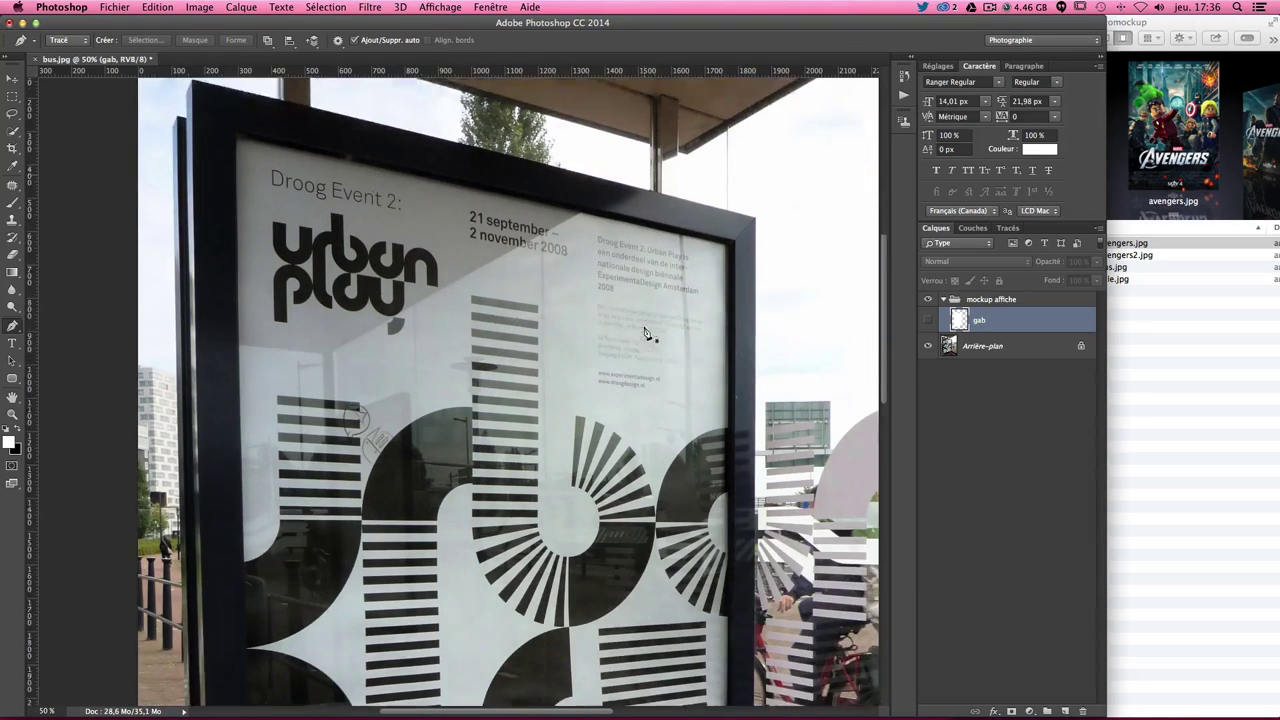
{"action": "scroll", "coordinate": [645, 333], "scroll_direction": "down", "scroll_amount": 1}
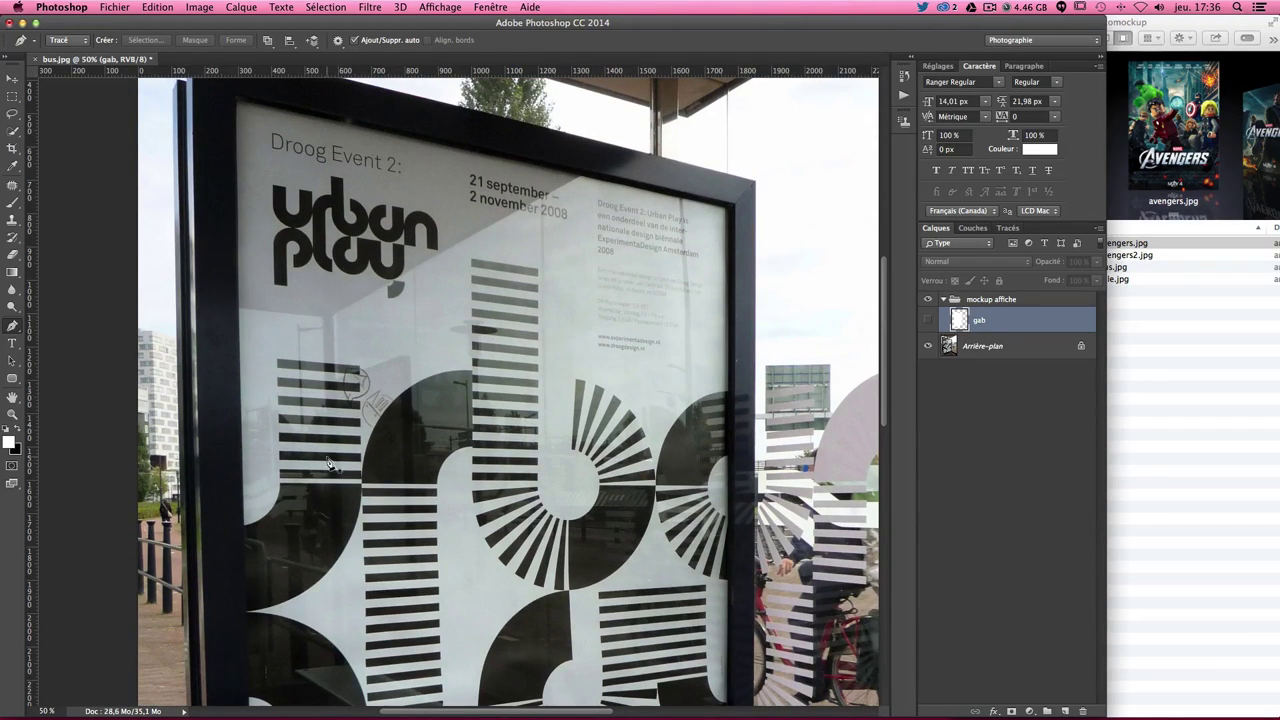
{"action": "scroll", "coordinate": [420, 336], "scroll_direction": "up", "scroll_amount": 1}
{"action": "scroll", "coordinate": [420, 336], "scroll_direction": "up", "scroll_amount": 2}
{"action": "scroll", "coordinate": [420, 336], "scroll_direction": "up", "scroll_amount": 2}
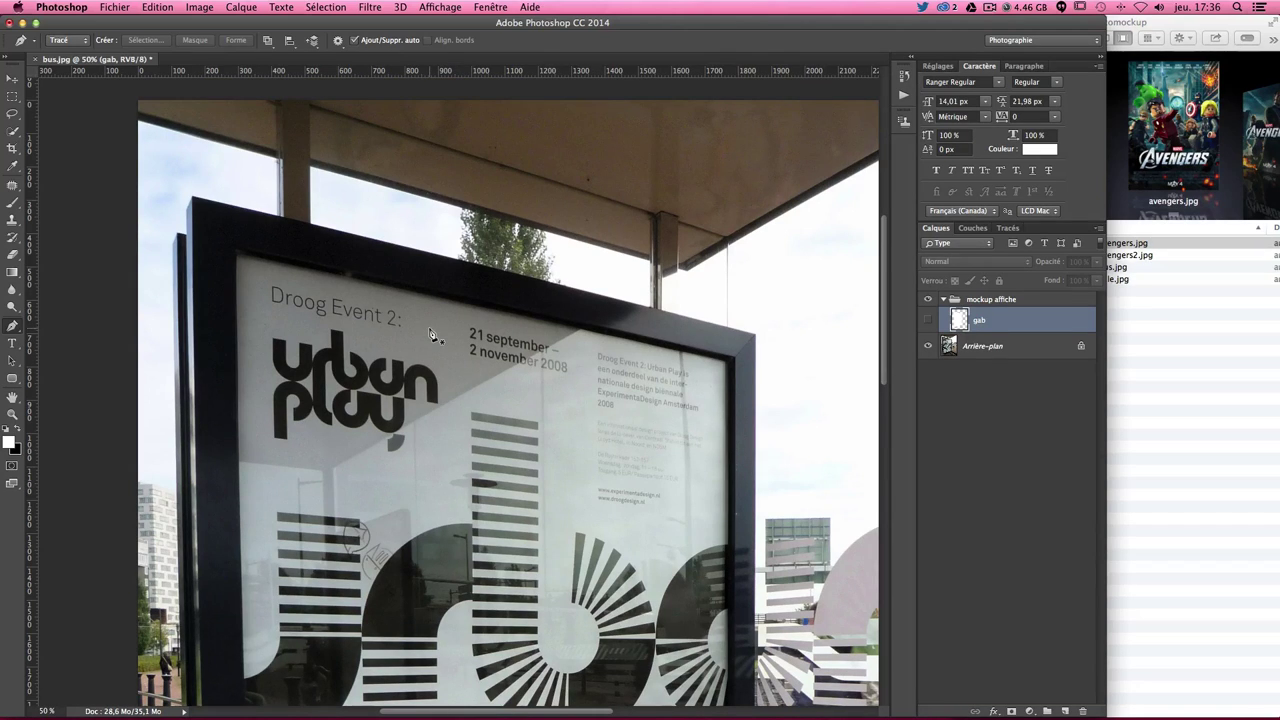
Create a new empty layer named 'ombres' above gab.
{"action": "left_click", "coordinate": [1065, 712]}
{"action": "double_click", "coordinate": [985, 320]}
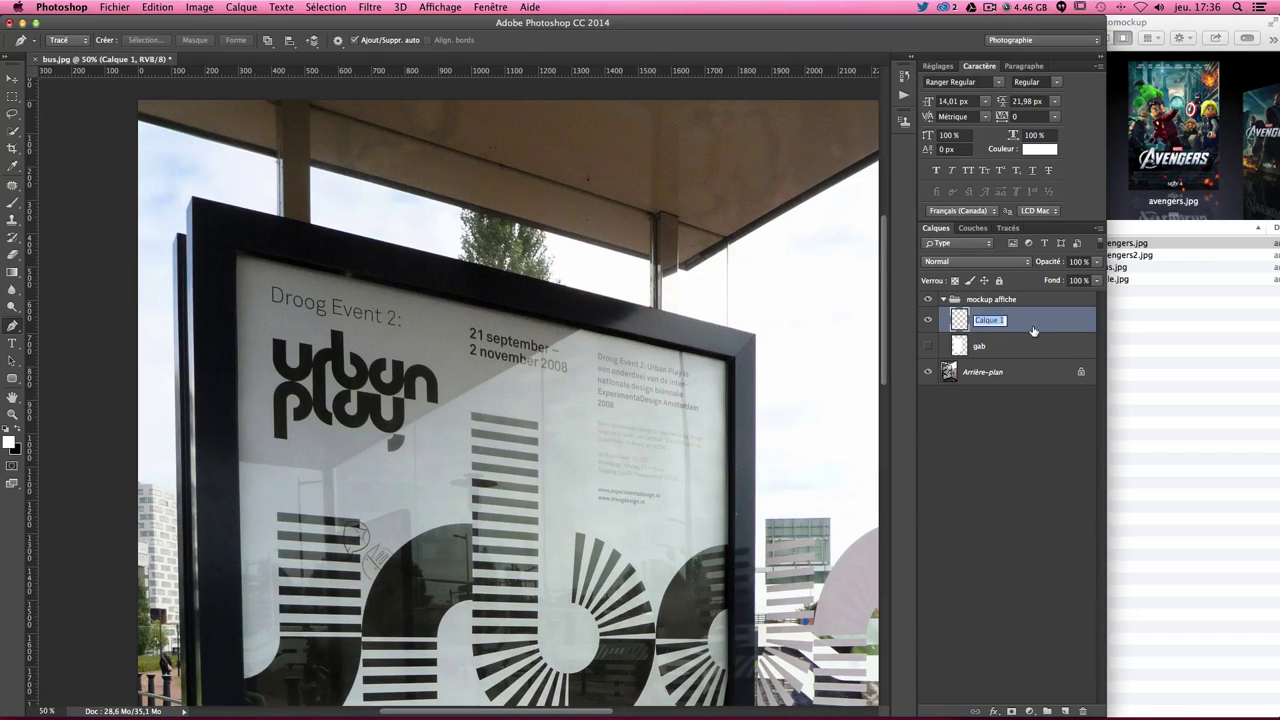
{"action": "type", "text": "ombres"}
{"action": "key", "text": "Return"}
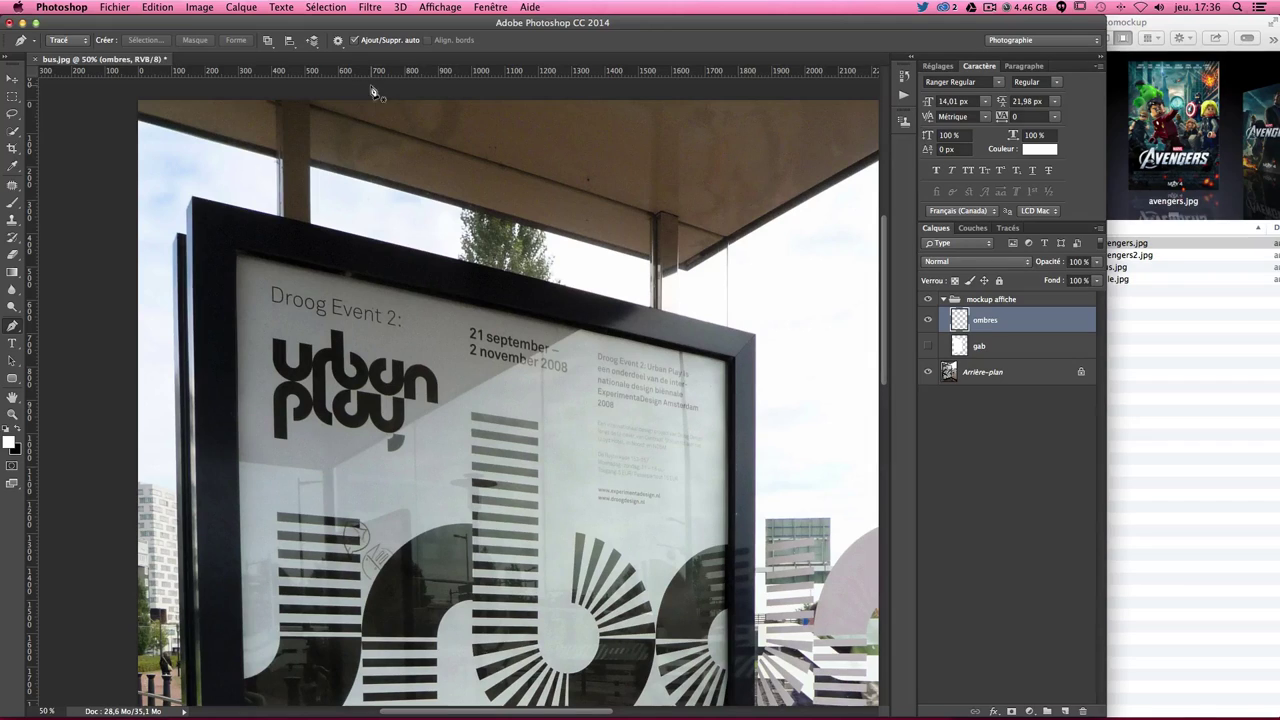
Choose the Lasso tool, zoom to 100% on the poster's top-left, and set black as foreground.
{"action": "left_click", "coordinate": [12, 114]}
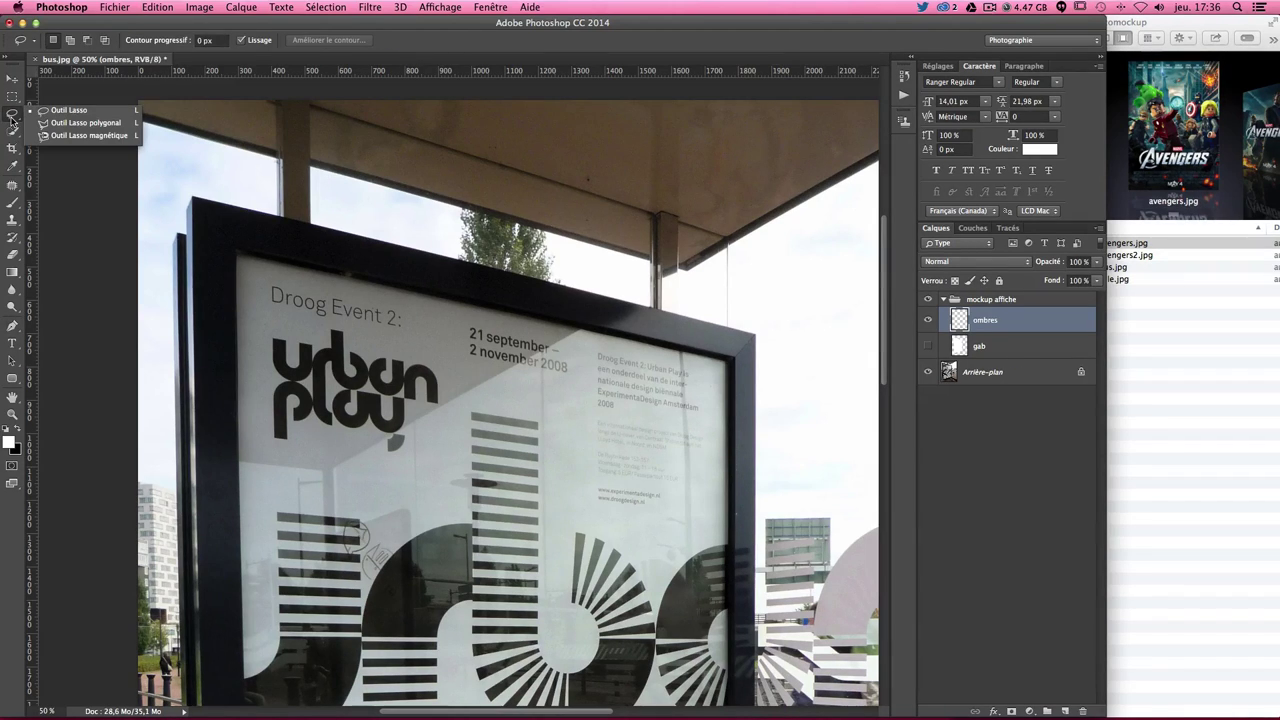
{"action": "left_click", "coordinate": [12, 120]}
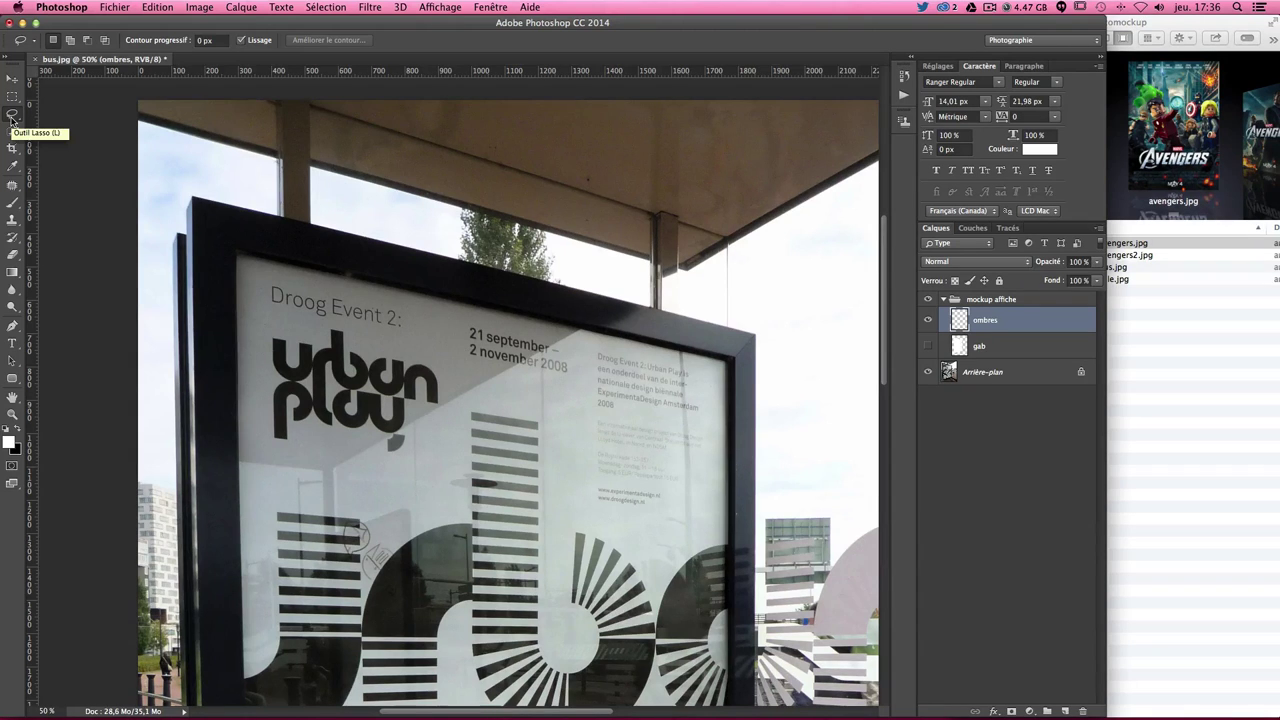
{"action": "key", "text": "super+plus"}
{"action": "key", "text": "super+plus"}
{"action": "left_click_drag", "start_coordinate": [45, 317], "coordinate": [305, 301]}
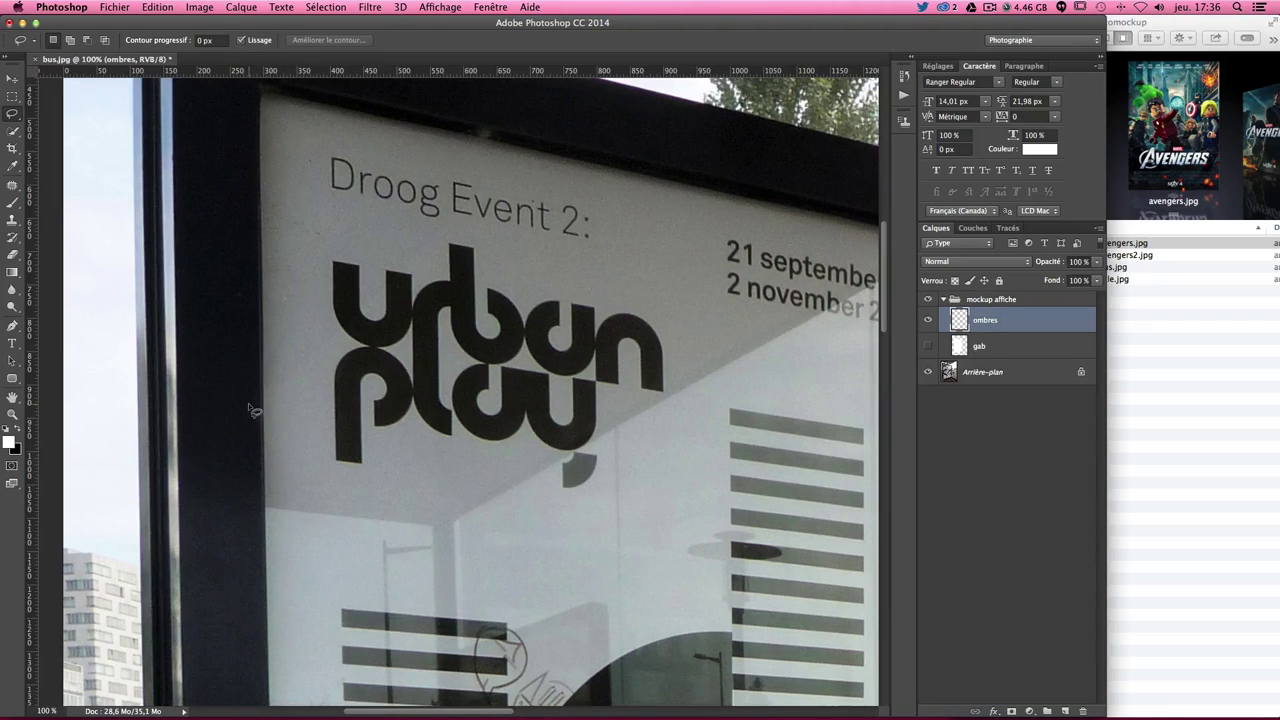
{"action": "left_click", "coordinate": [16, 432]}
Start a polygonal outline along the edge of the poster's shadow.
{"action": "left_click", "coordinate": [266, 510]}
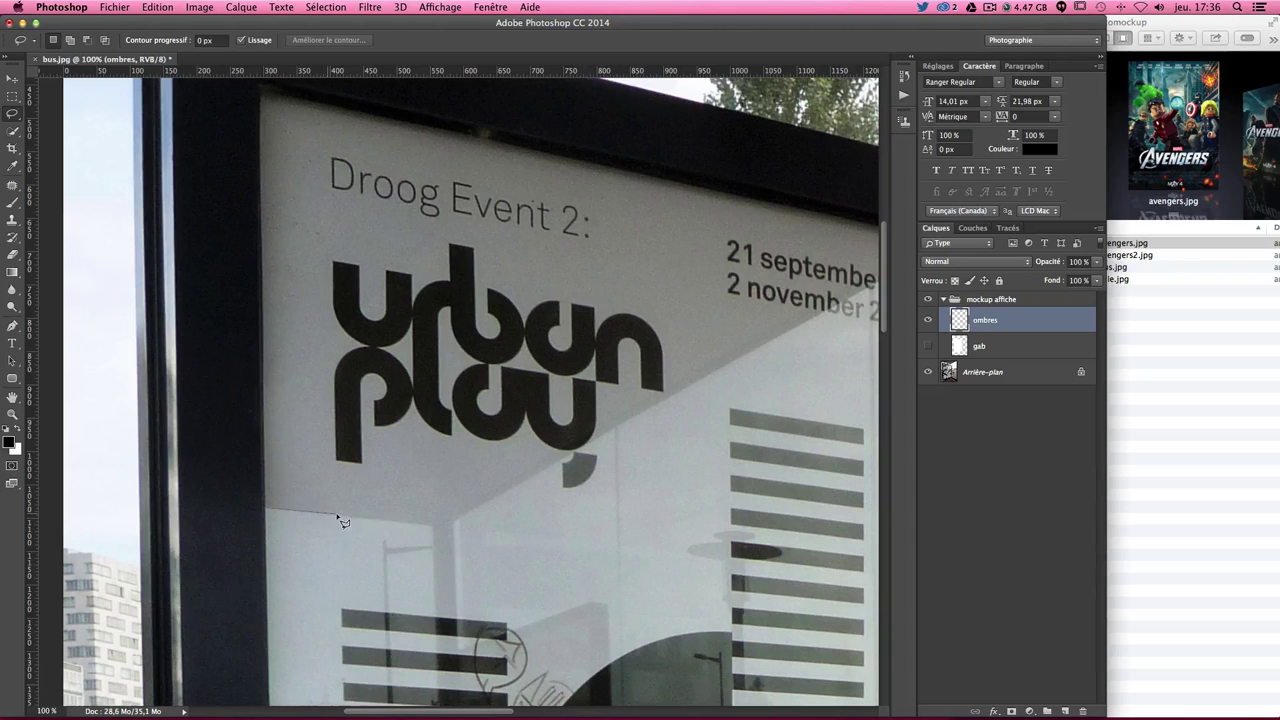
{"action": "left_click", "coordinate": [433, 529]}
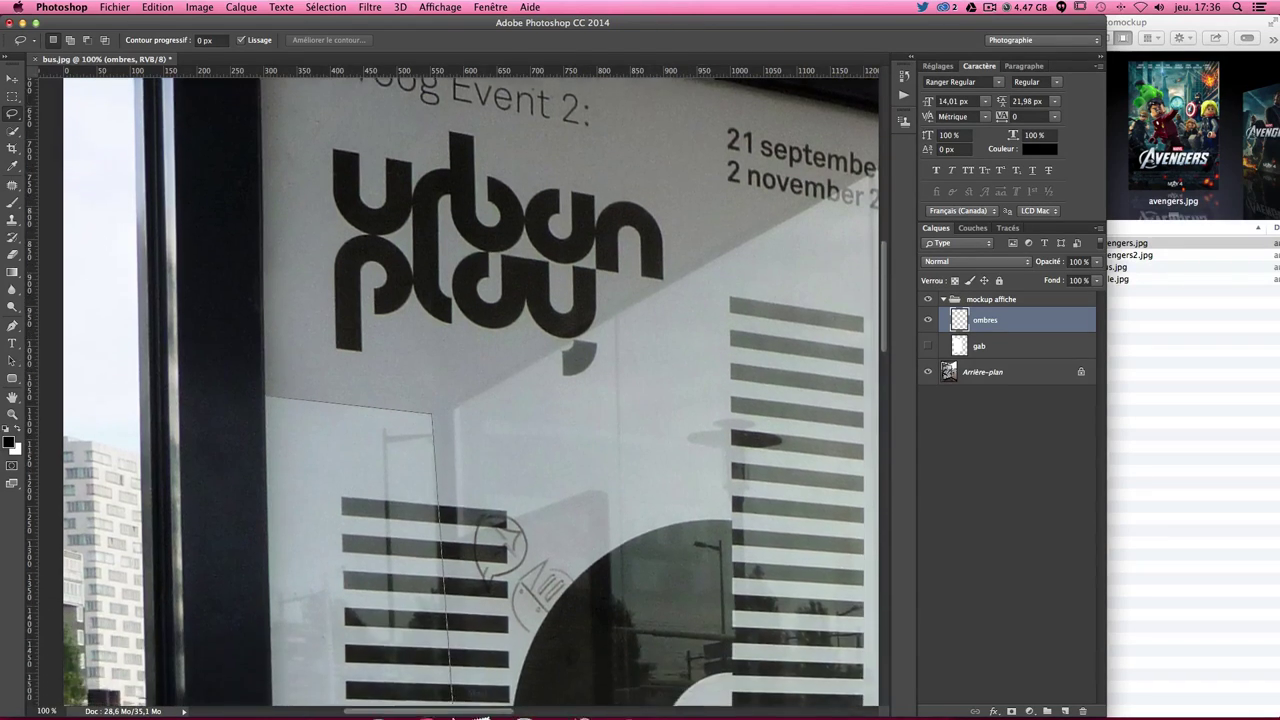
{"action": "scroll", "coordinate": [437, 466], "scroll_direction": "down", "scroll_amount": 10}
{"action": "scroll", "coordinate": [440, 487], "scroll_direction": "up", "scroll_amount": 5}
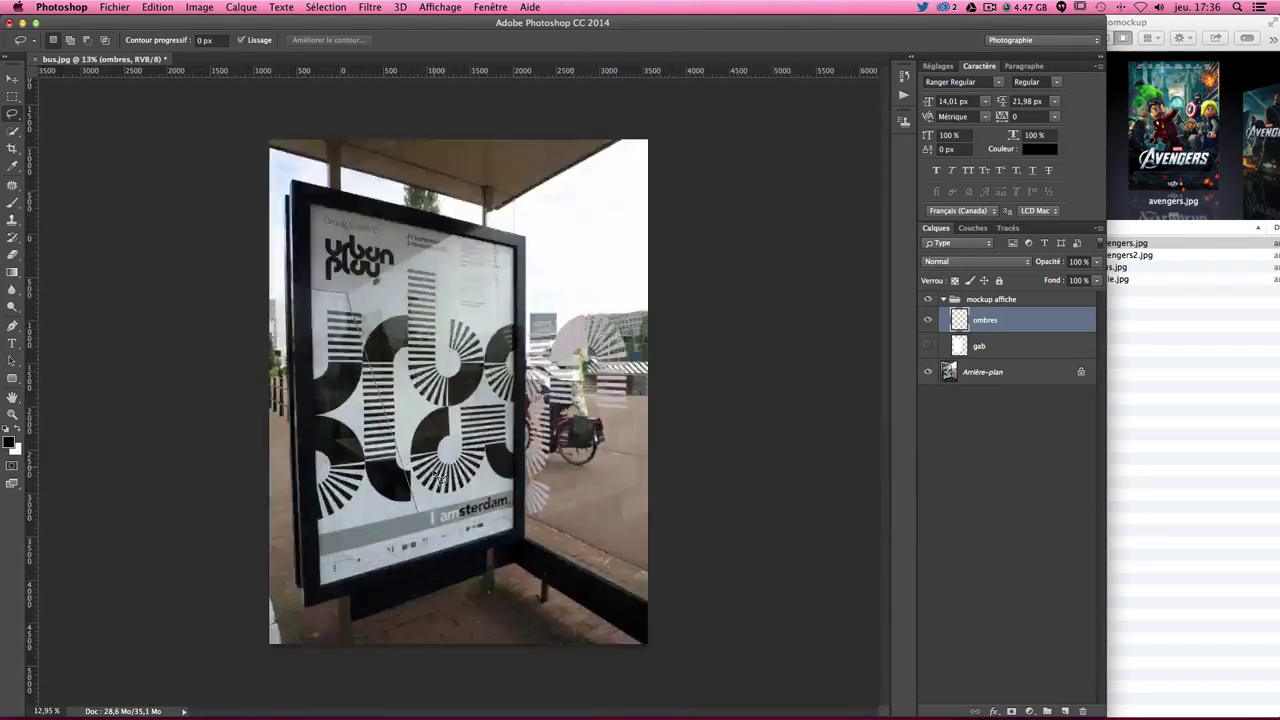
{"action": "scroll", "coordinate": [440, 487], "scroll_direction": "up", "scroll_amount": 3}
{"action": "scroll", "coordinate": [440, 487], "scroll_direction": "up", "scroll_amount": 2}
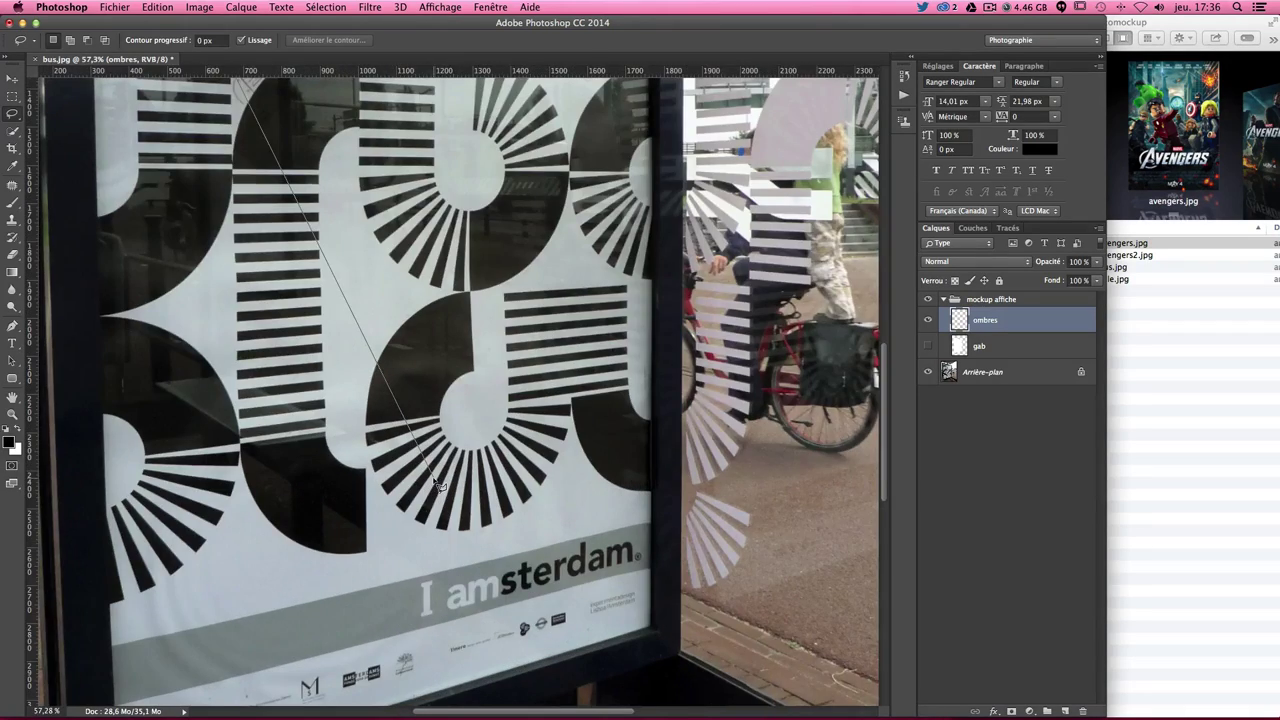
{"action": "scroll", "coordinate": [440, 487], "scroll_direction": "up", "scroll_amount": 1}
{"action": "scroll", "coordinate": [440, 487], "scroll_direction": "up", "scroll_amount": 3}
{"action": "scroll", "coordinate": [438, 486], "scroll_direction": "down", "scroll_amount": 4}
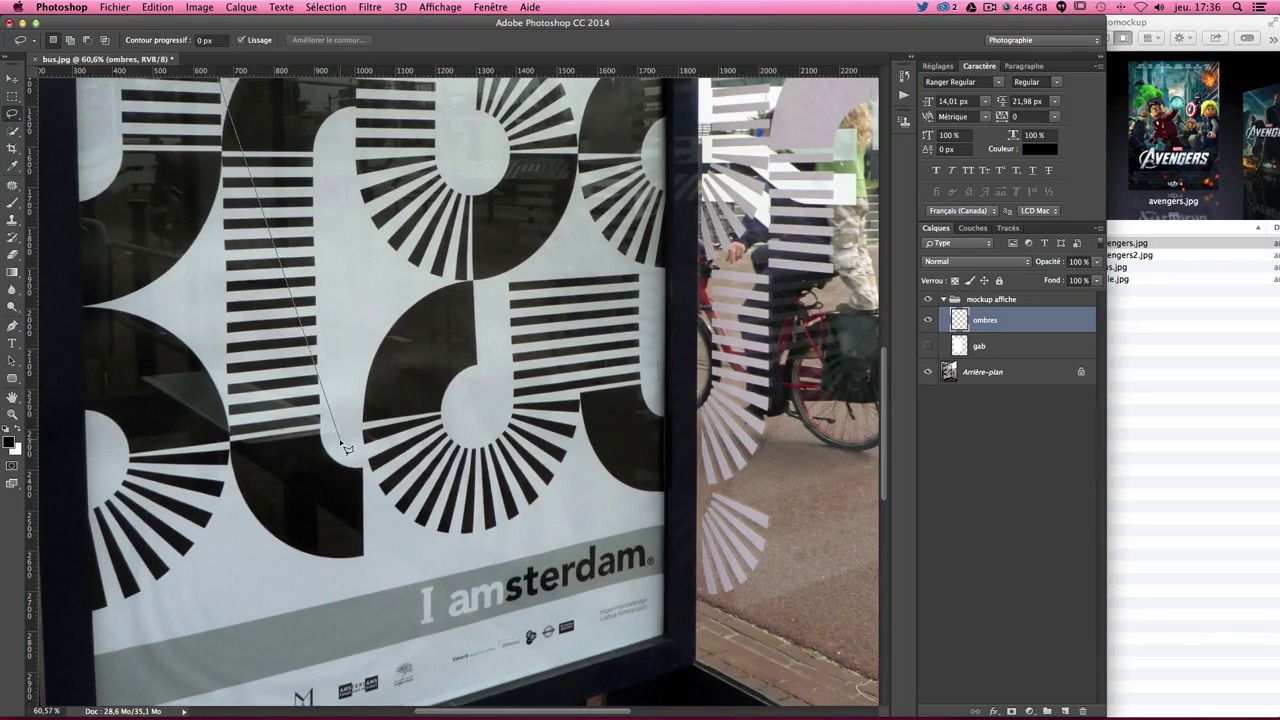
{"action": "scroll", "coordinate": [341, 443], "scroll_direction": "down", "scroll_amount": 4}
{"action": "scroll", "coordinate": [341, 443], "scroll_direction": "up", "scroll_amount": 3}
{"action": "scroll", "coordinate": [345, 440], "scroll_direction": "down", "scroll_amount": 1}
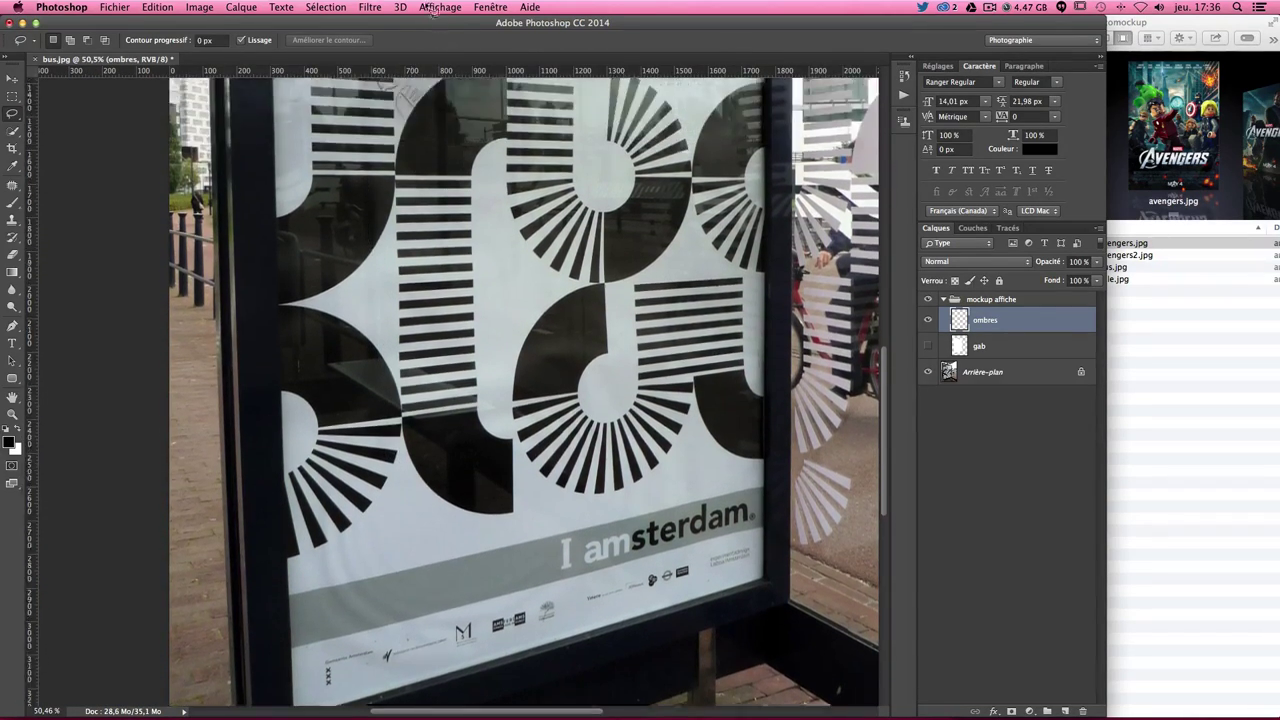
Outline the left-edge strip and upper-left shaded area, closing the shadow selection.
{"action": "left_click", "coordinate": [355, 80]}
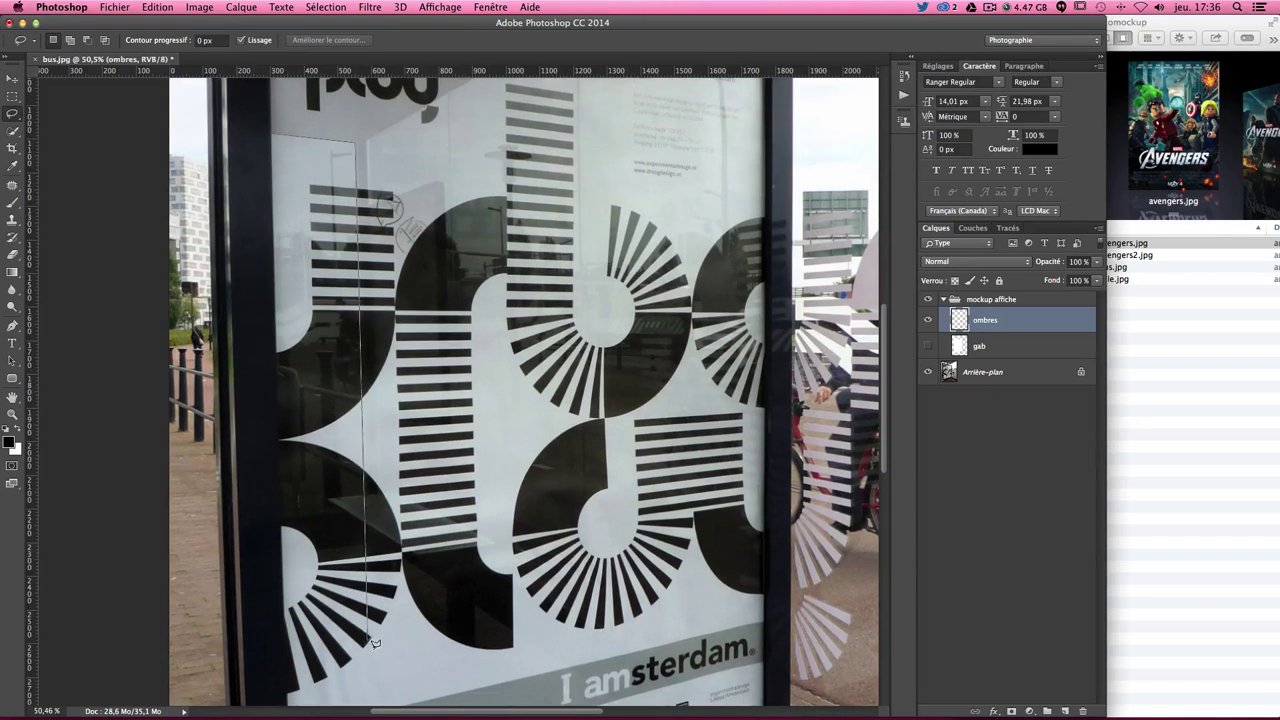
{"action": "left_click", "coordinate": [374, 692]}
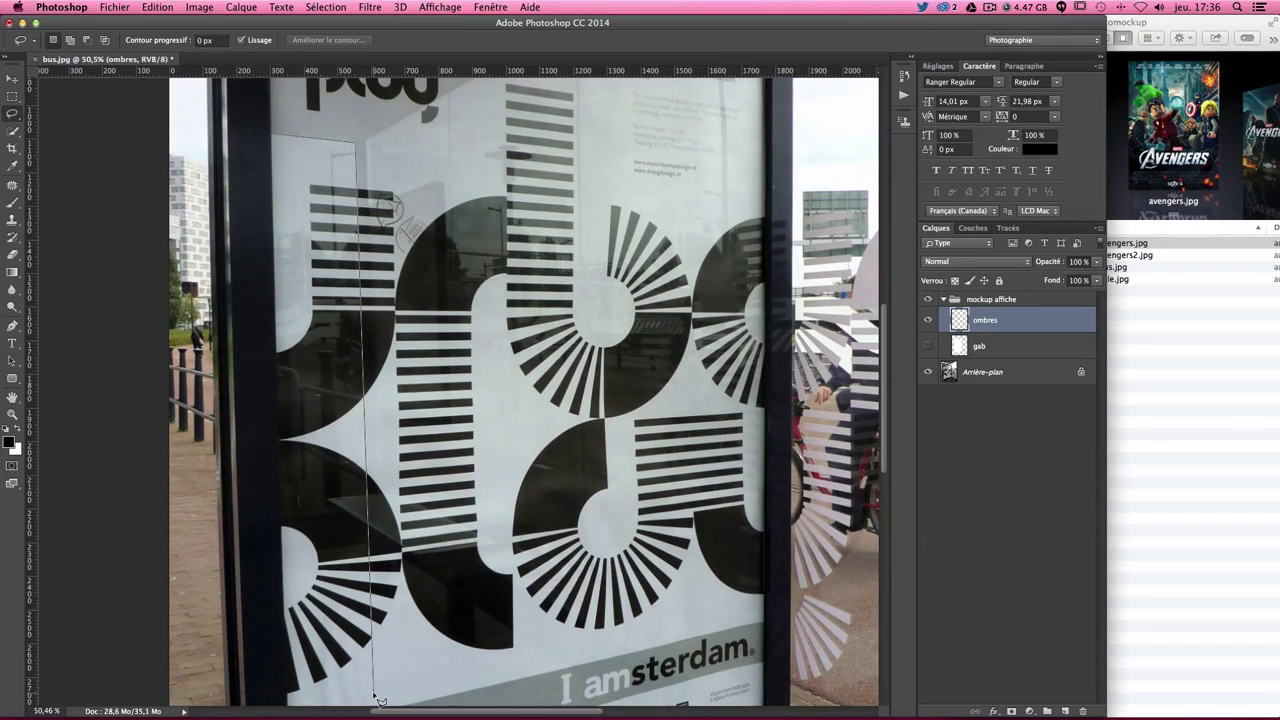
{"action": "left_click", "coordinate": [387, 692]}
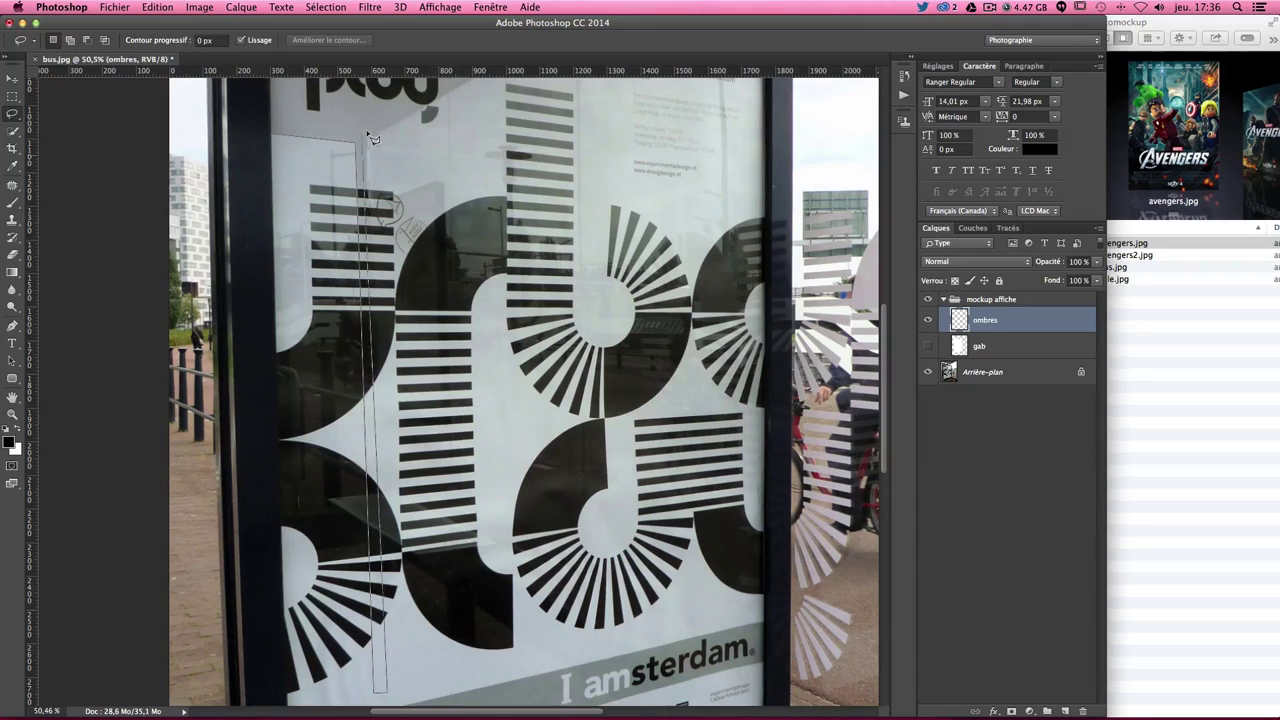
{"action": "scroll", "coordinate": [383, 135], "scroll_direction": "up", "scroll_amount": 4}
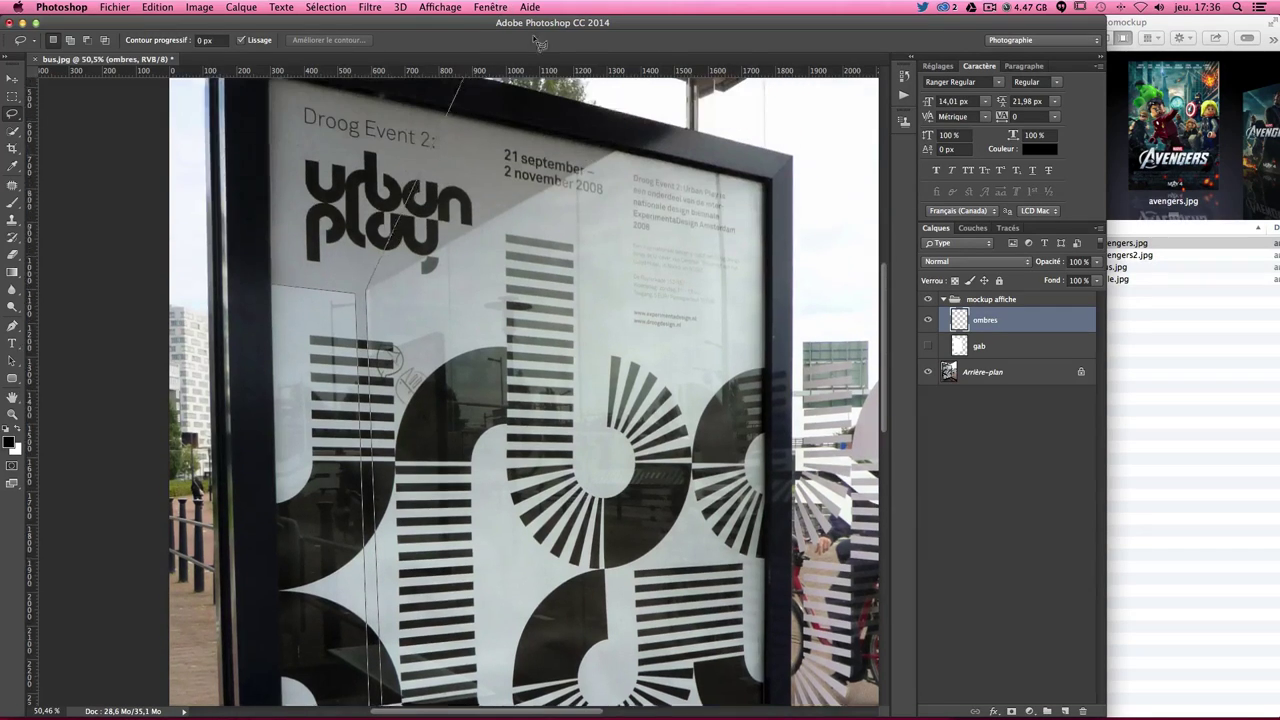
{"action": "scroll", "coordinate": [621, 188], "scroll_direction": "up", "scroll_amount": 1}
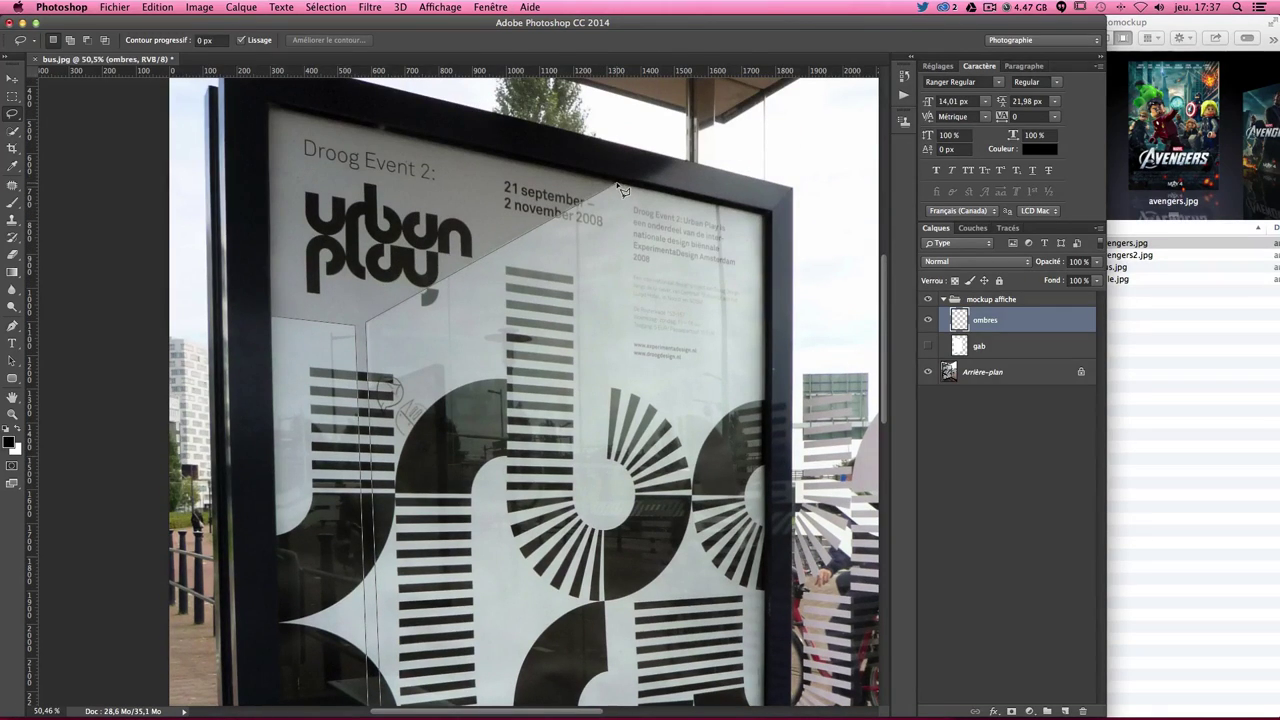
{"action": "left_click", "coordinate": [621, 188]}
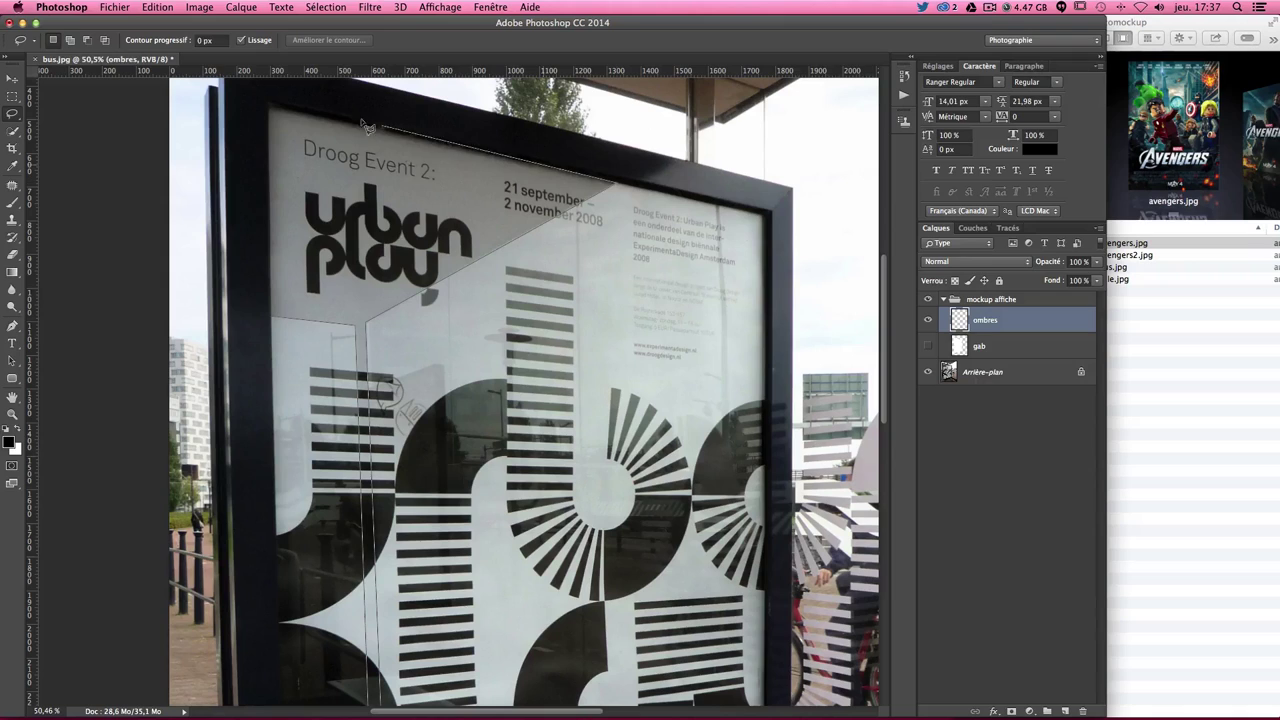
{"action": "left_click", "coordinate": [270, 106]}
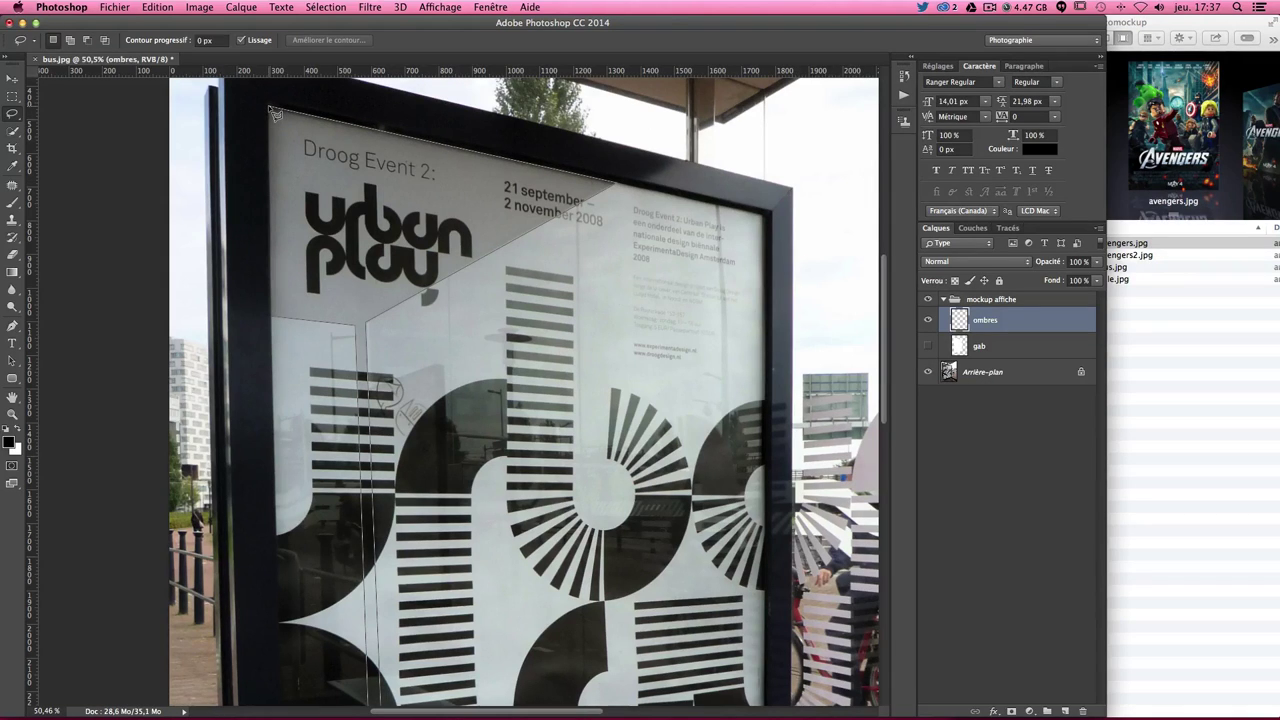
{"action": "left_click", "coordinate": [272, 318]}
{"action": "left_click", "coordinate": [355, 323]}
{"action": "double_click", "coordinate": [368, 704]}
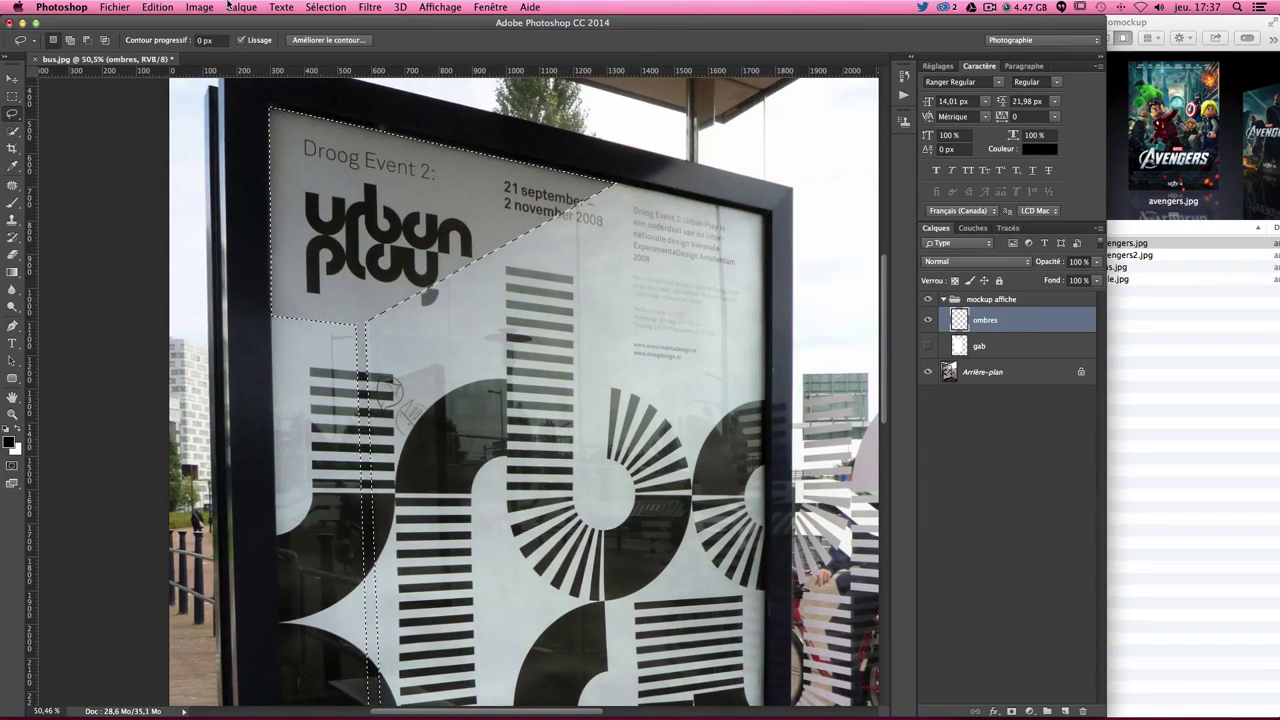
Fill the shadow selection on ombres with black foreground colour and deselect.
{"action": "left_click", "coordinate": [157, 7]}
{"action": "left_click", "coordinate": [222, 209]}
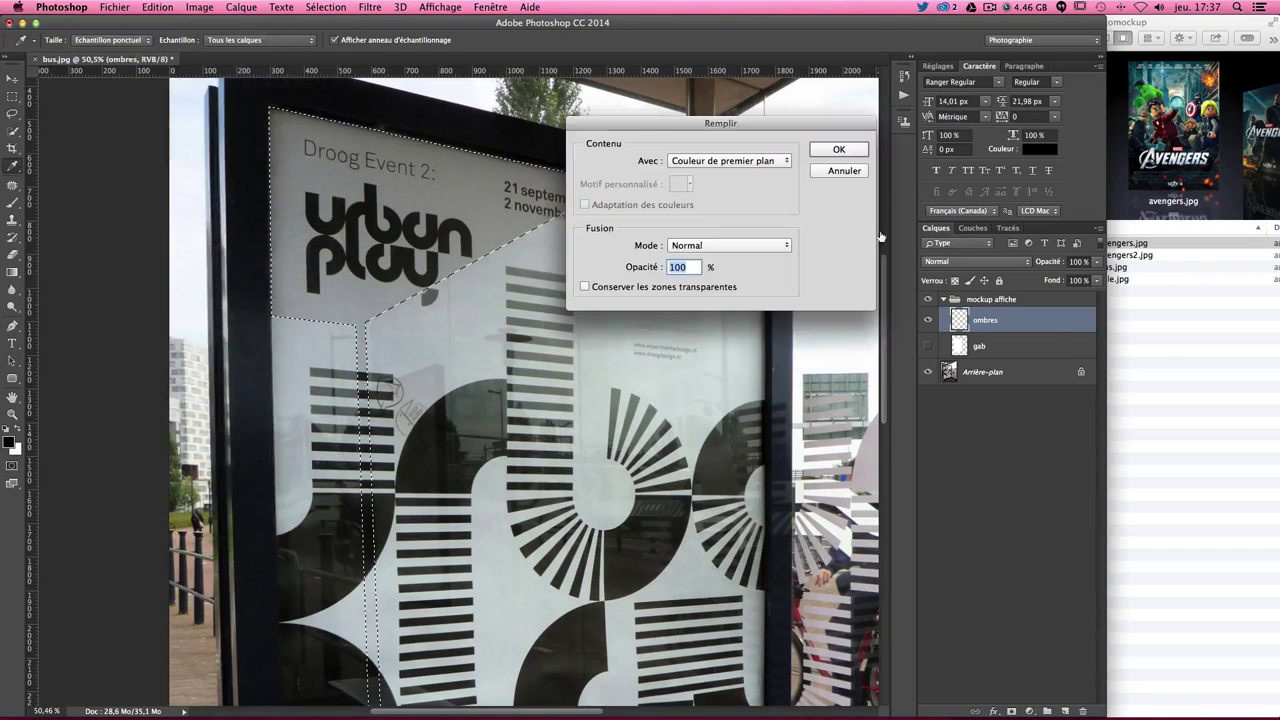
{"action": "left_click", "coordinate": [837, 148]}
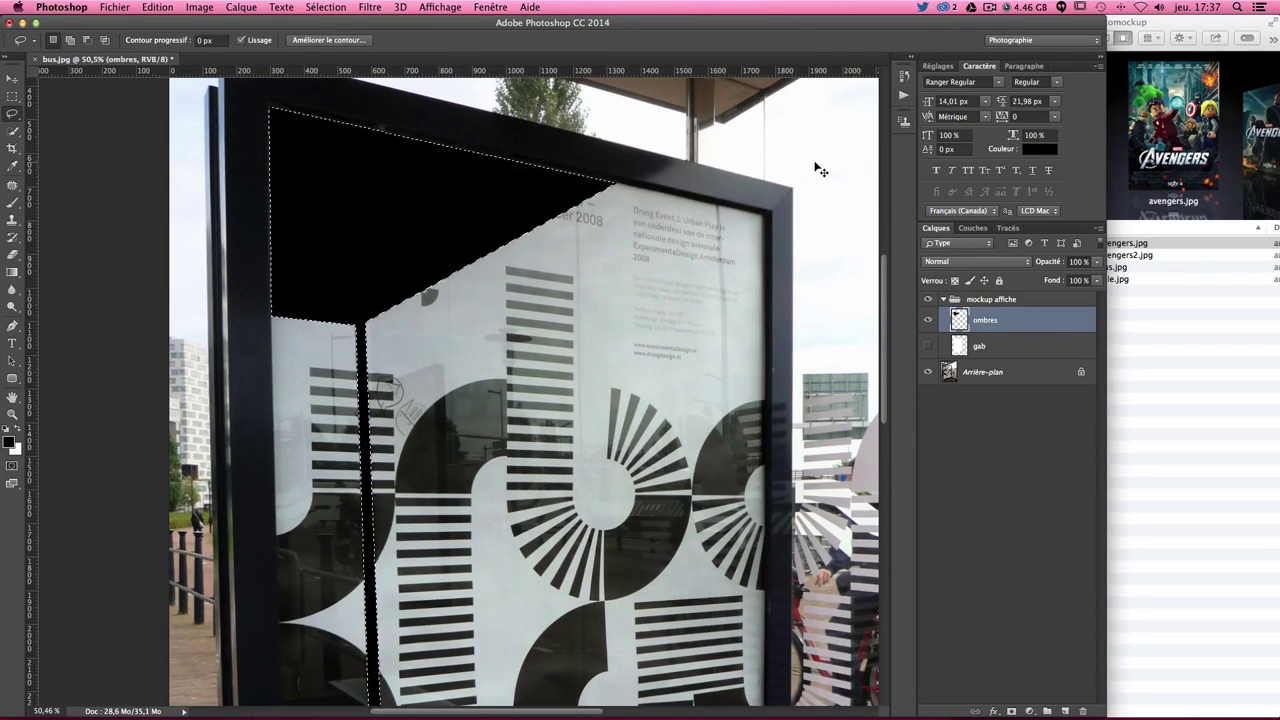
{"action": "key", "text": "super+d"}
{"action": "key", "text": "l"}
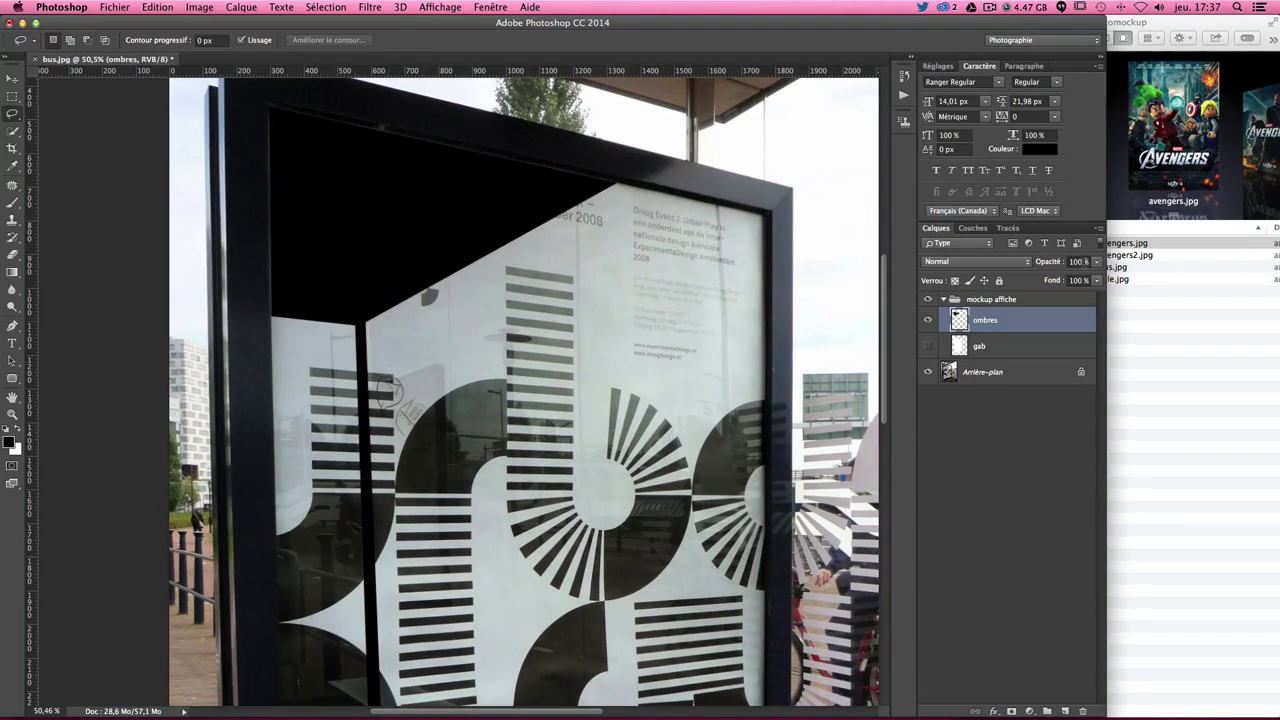
Set the ombres layer opacity to 20%.
{"action": "left_click", "coordinate": [1082, 262]}
{"action": "type", "text": "20"}
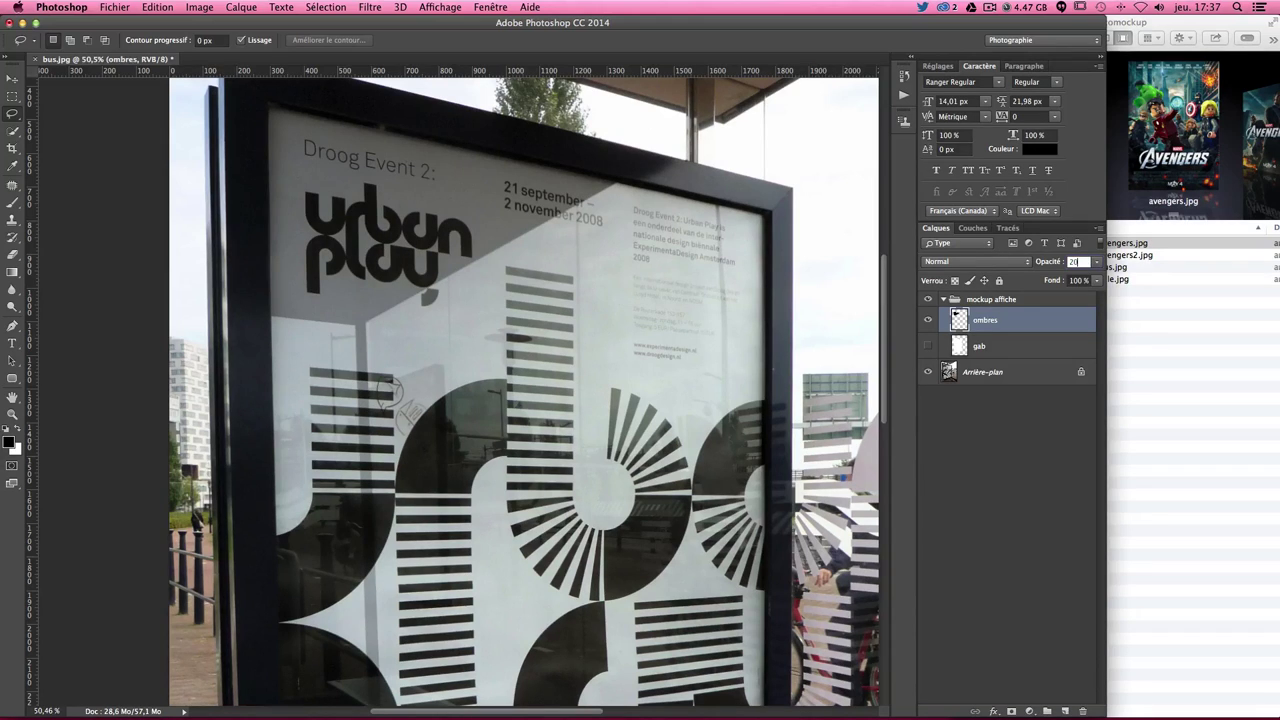
{"action": "key", "text": "Return"}
Open avengers.jpg from Finder with Adobe Photoshop CC 2014.
{"action": "left_click", "coordinate": [1149, 351]}
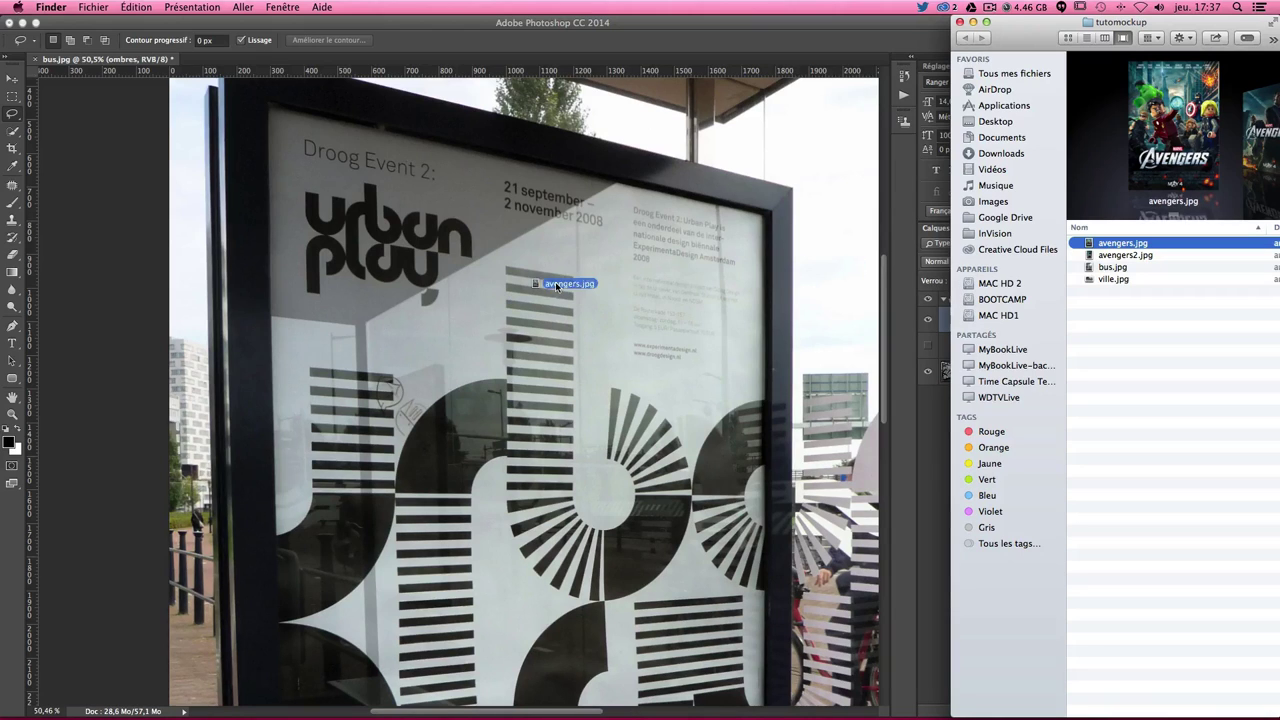
{"action": "left_click_drag", "start_coordinate": [1110, 246], "coordinate": [1104, 254]}
{"action": "right_click", "coordinate": [1104, 254]}
{"action": "mouse_move", "coordinate": [990, 263]}
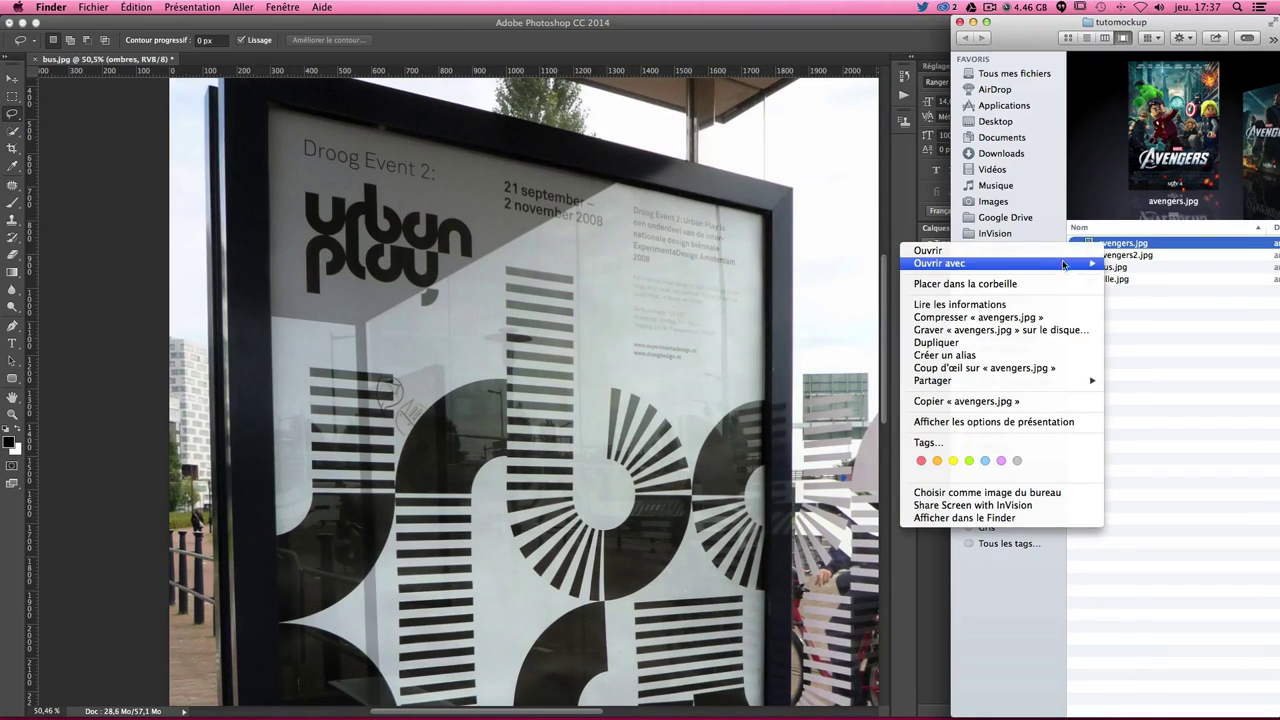
{"action": "left_click", "coordinate": [803, 328]}
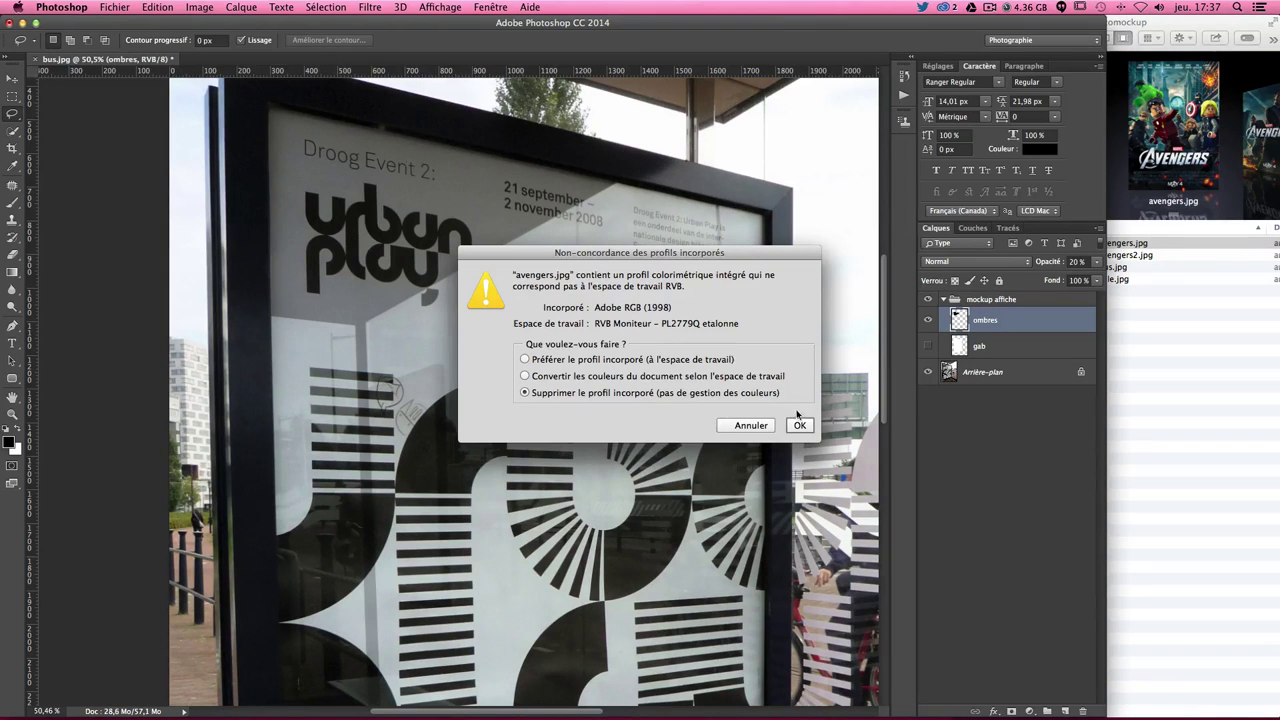
Open avengers.jpg without its embedded colour profile, then select and copy the entire poster.
{"action": "left_click", "coordinate": [799, 425]}
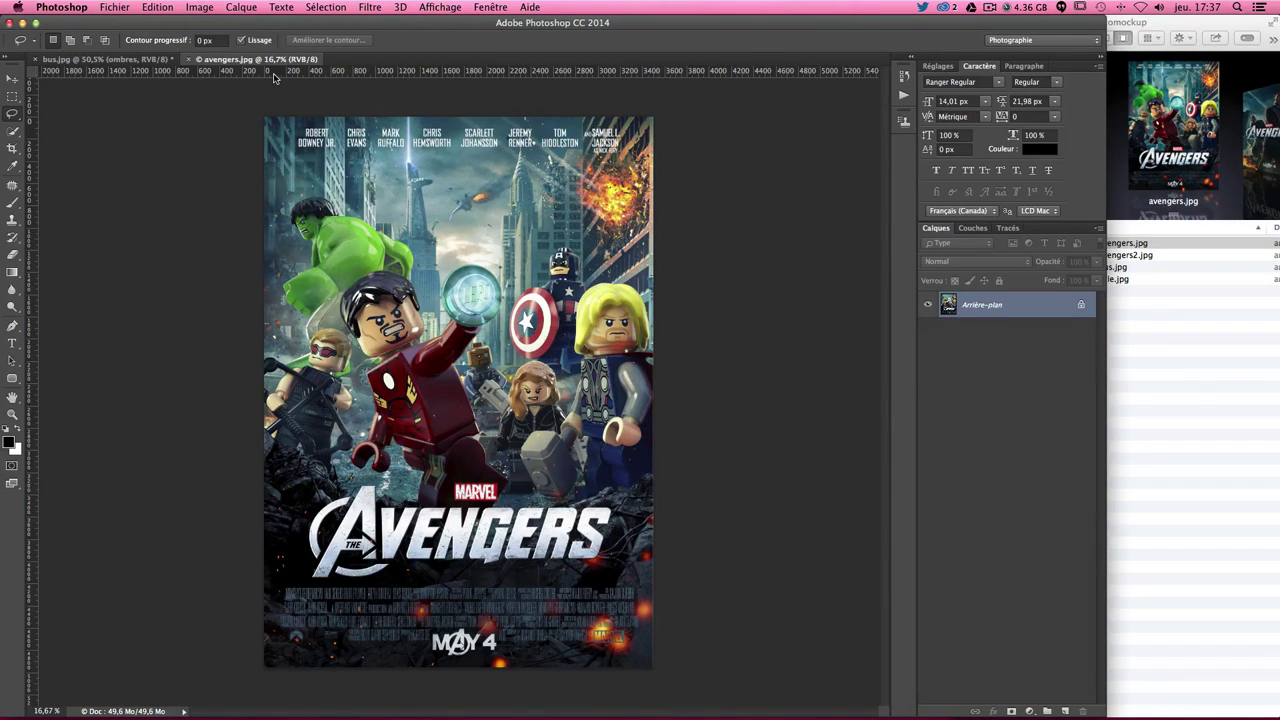
{"action": "key", "text": "super+a"}
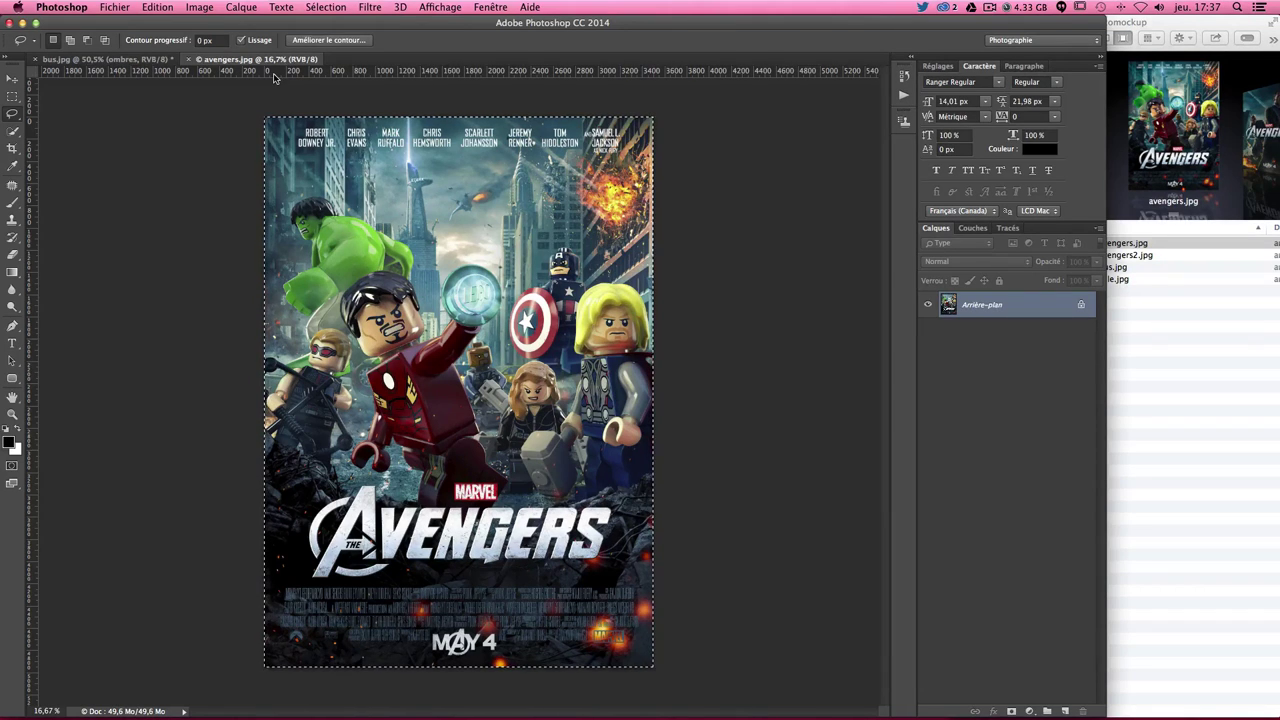
{"action": "key", "text": "super+c"}
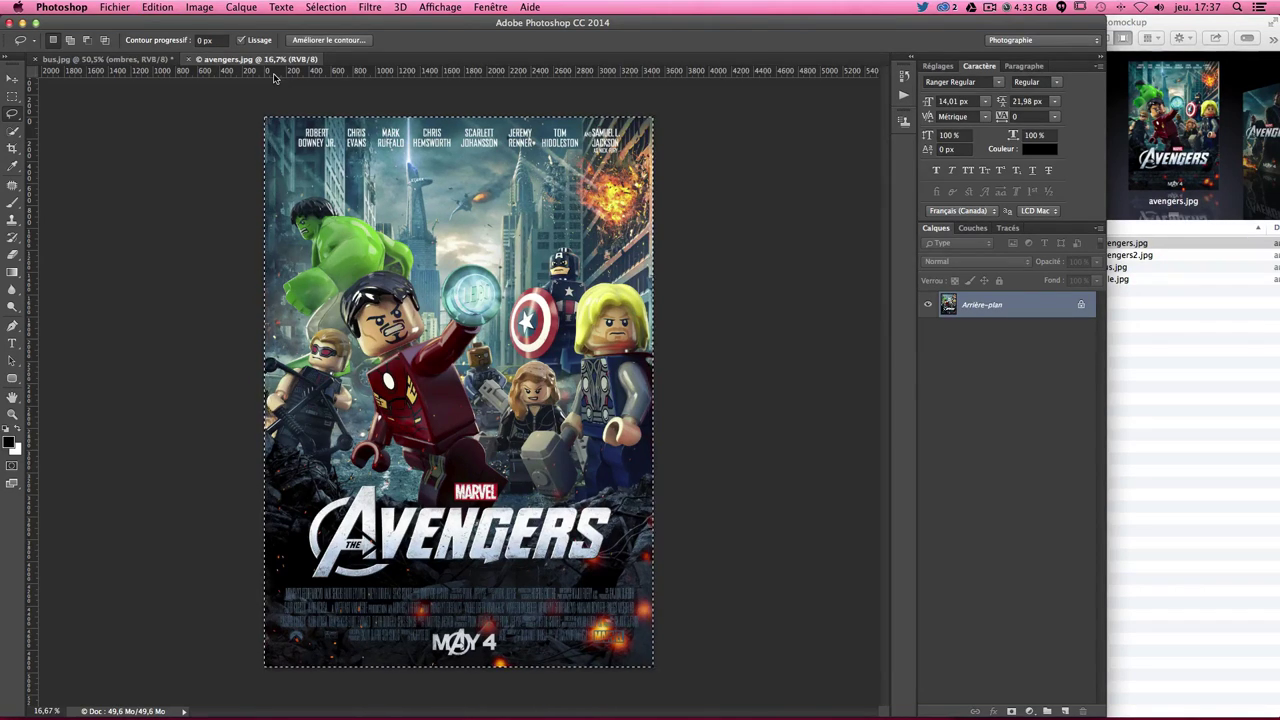
Back in bus.jpg, load the gab layer's poster-area outline as a selection.
{"action": "left_click", "coordinate": [92, 60]}
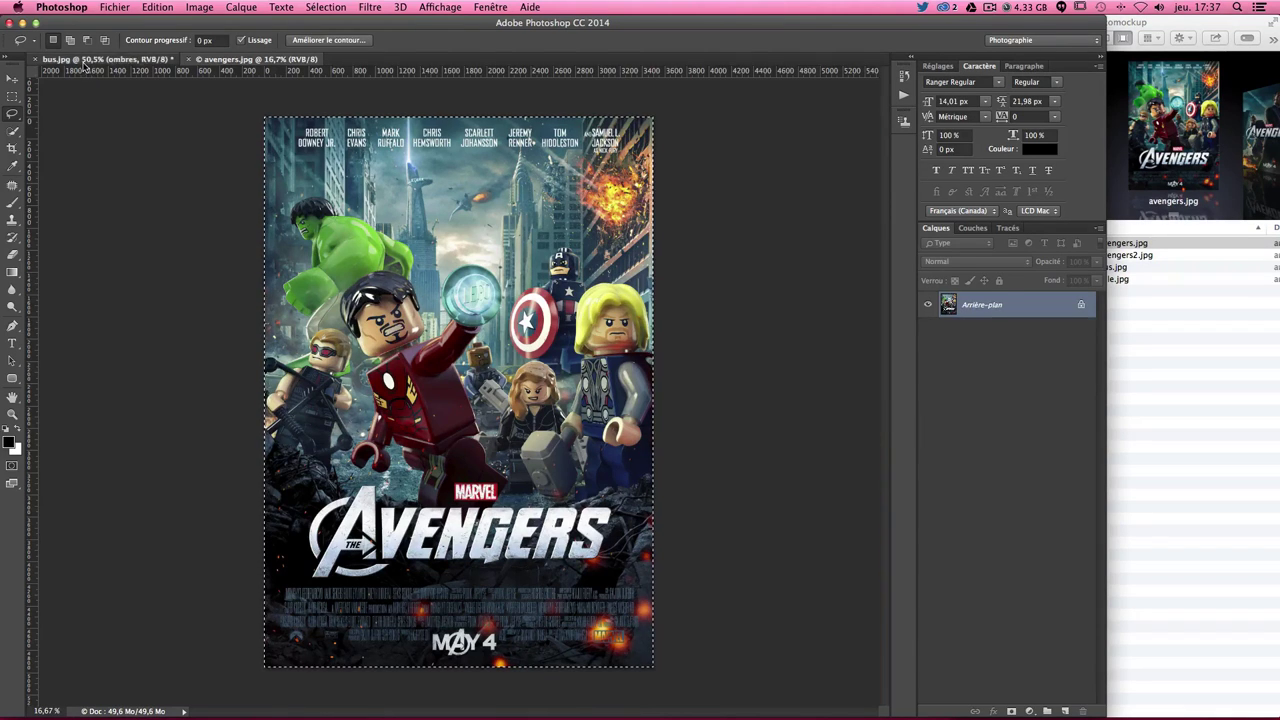
{"action": "scroll", "coordinate": [428, 254], "scroll_direction": "down", "scroll_amount": 3}
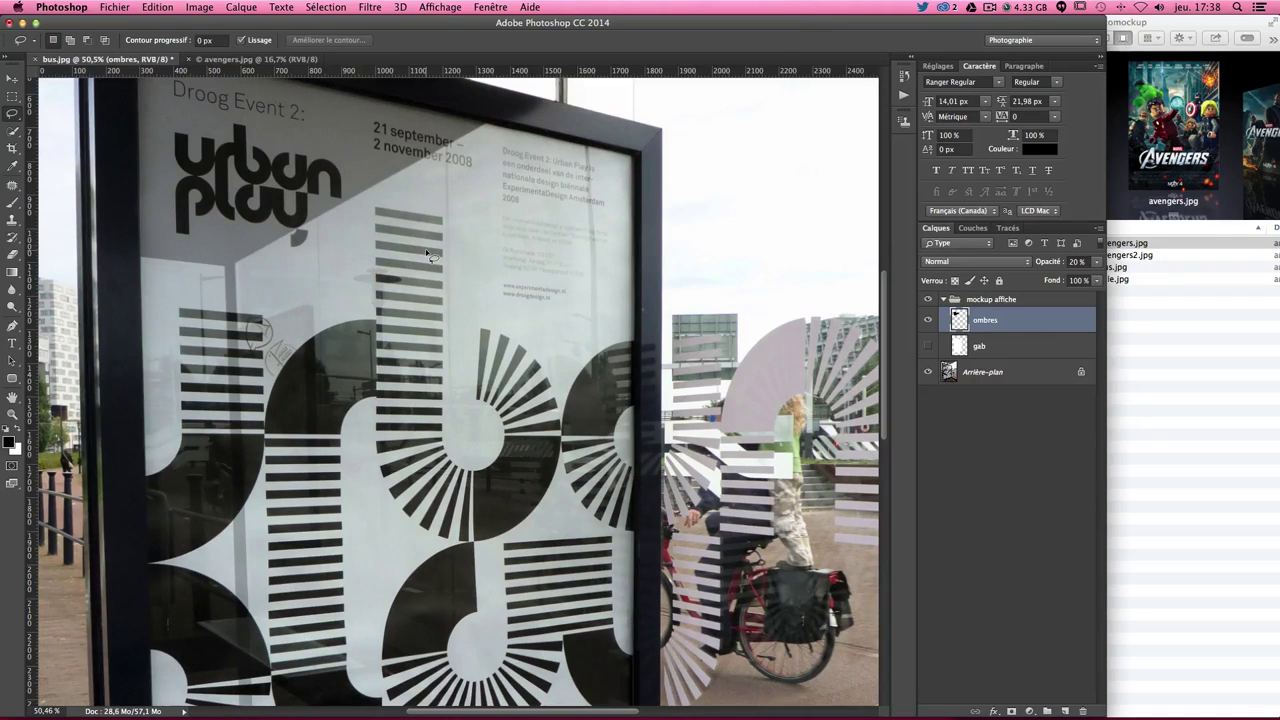
{"action": "left_click", "coordinate": [962, 350]}
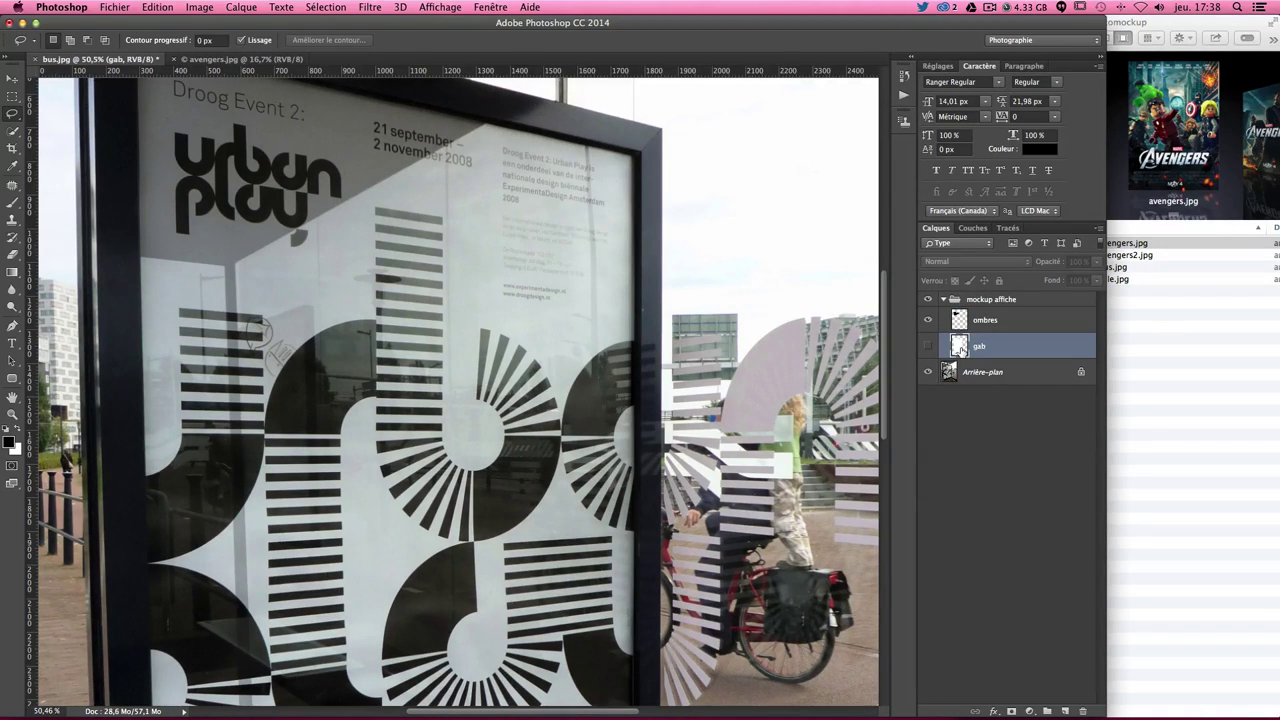
{"action": "left_click", "coordinate": [962, 348], "text": "super"}
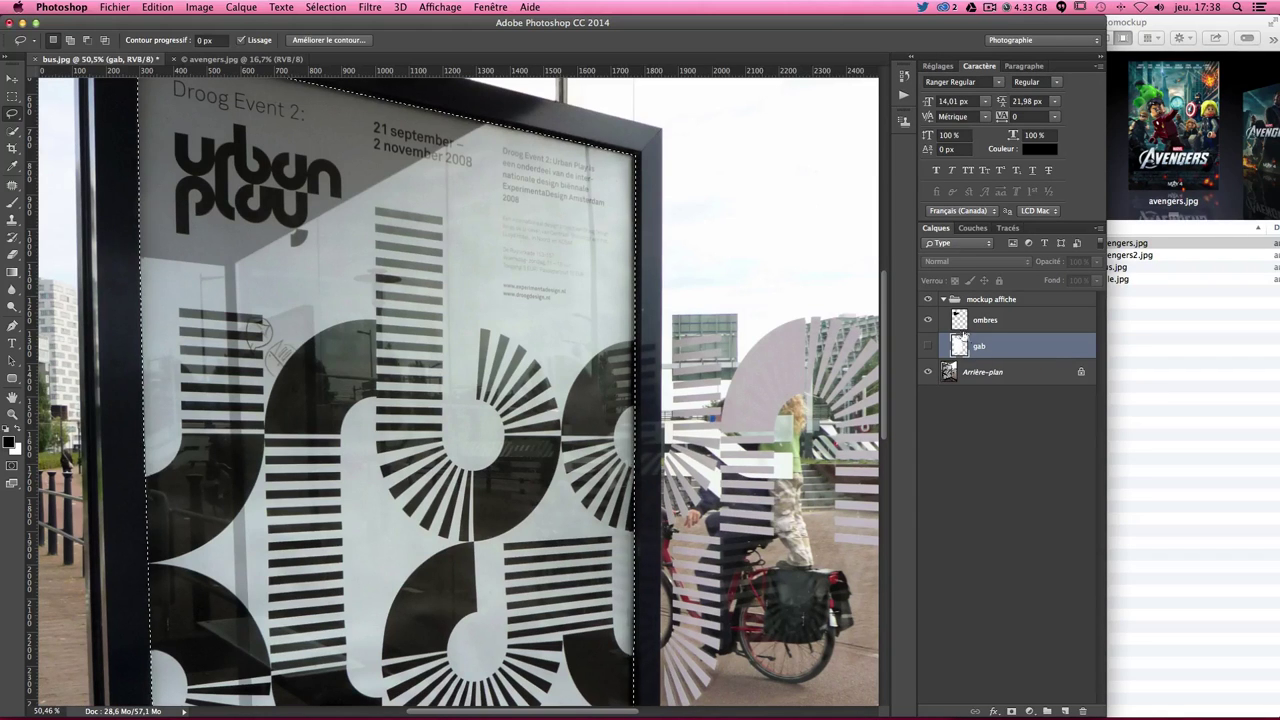
Make the white gab layer visible again, keeping the poster outline selected.
{"action": "scroll", "coordinate": [597, 552], "scroll_direction": "down", "scroll_amount": 8}
{"action": "scroll", "coordinate": [597, 552], "scroll_direction": "down", "scroll_amount": 1}
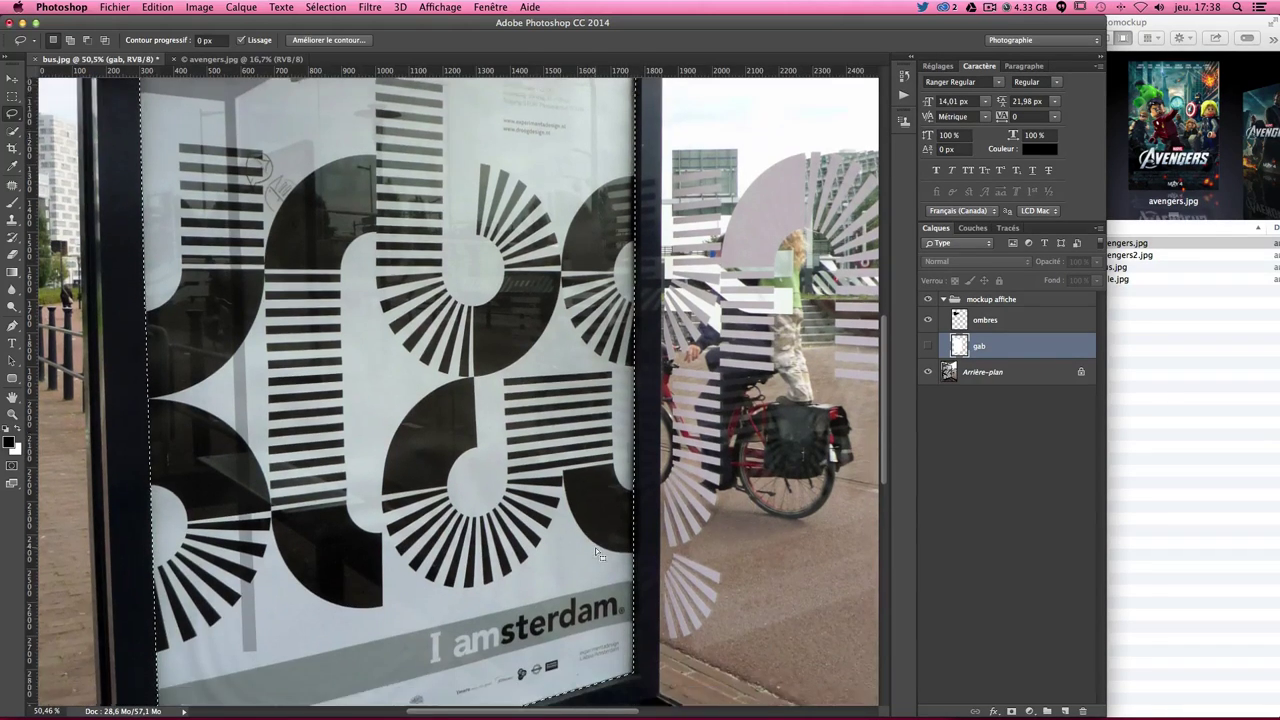
{"action": "scroll", "coordinate": [595, 547], "scroll_direction": "down", "scroll_amount": 5}
{"action": "scroll", "coordinate": [168, 588], "scroll_direction": "up", "scroll_amount": 13}
{"action": "scroll", "coordinate": [168, 588], "scroll_direction": "up", "scroll_amount": 3}
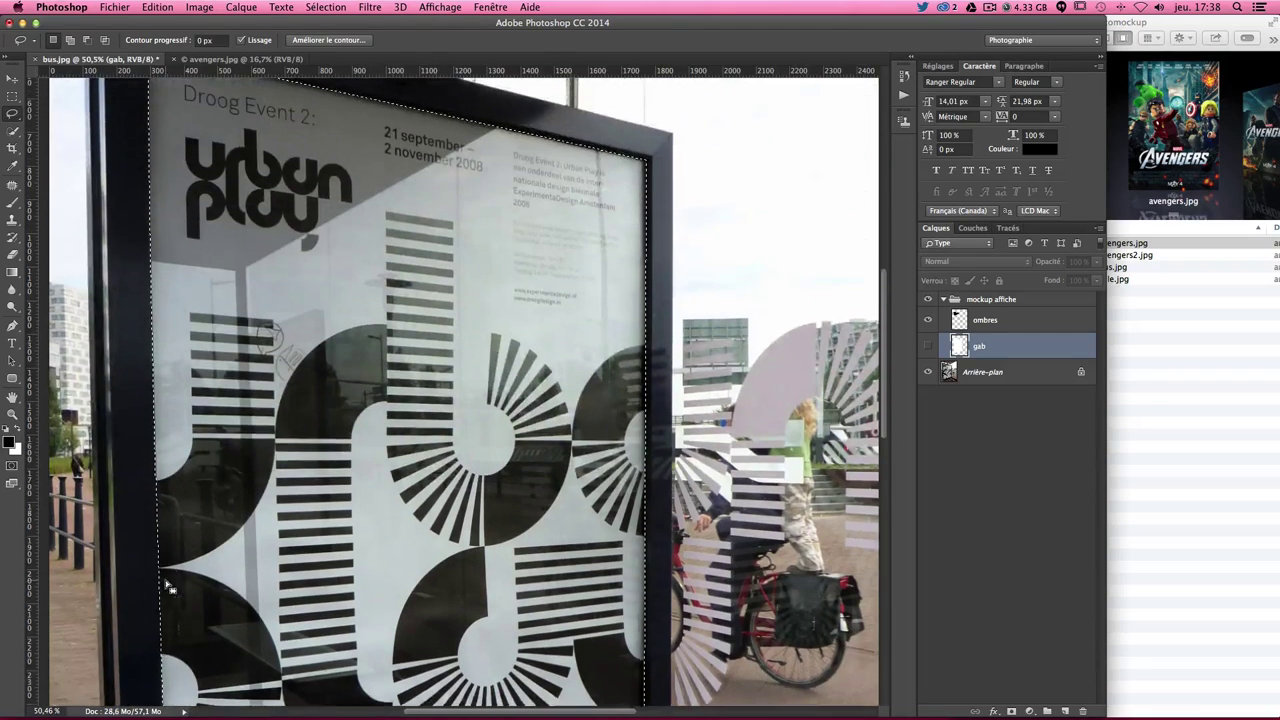
{"action": "scroll", "coordinate": [170, 588], "scroll_direction": "up", "scroll_amount": 3}
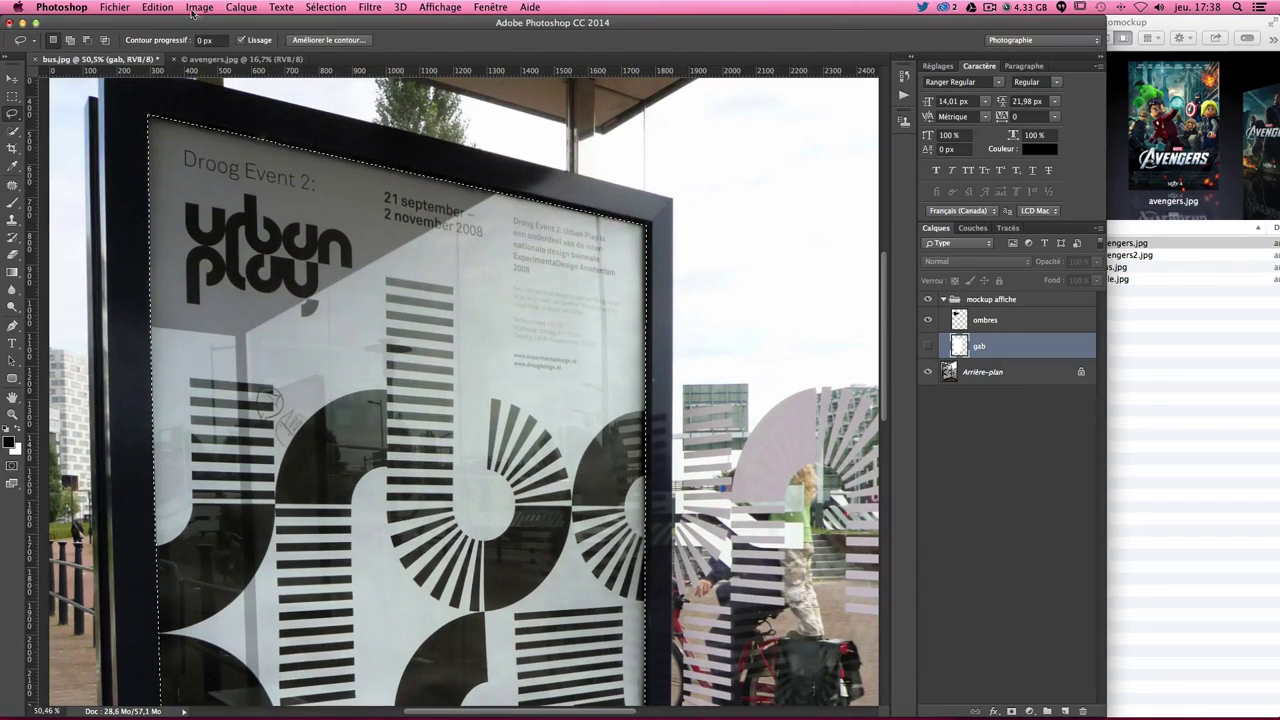
{"action": "left_click", "coordinate": [158, 7]}
{"action": "mouse_move", "coordinate": [183, 140]}
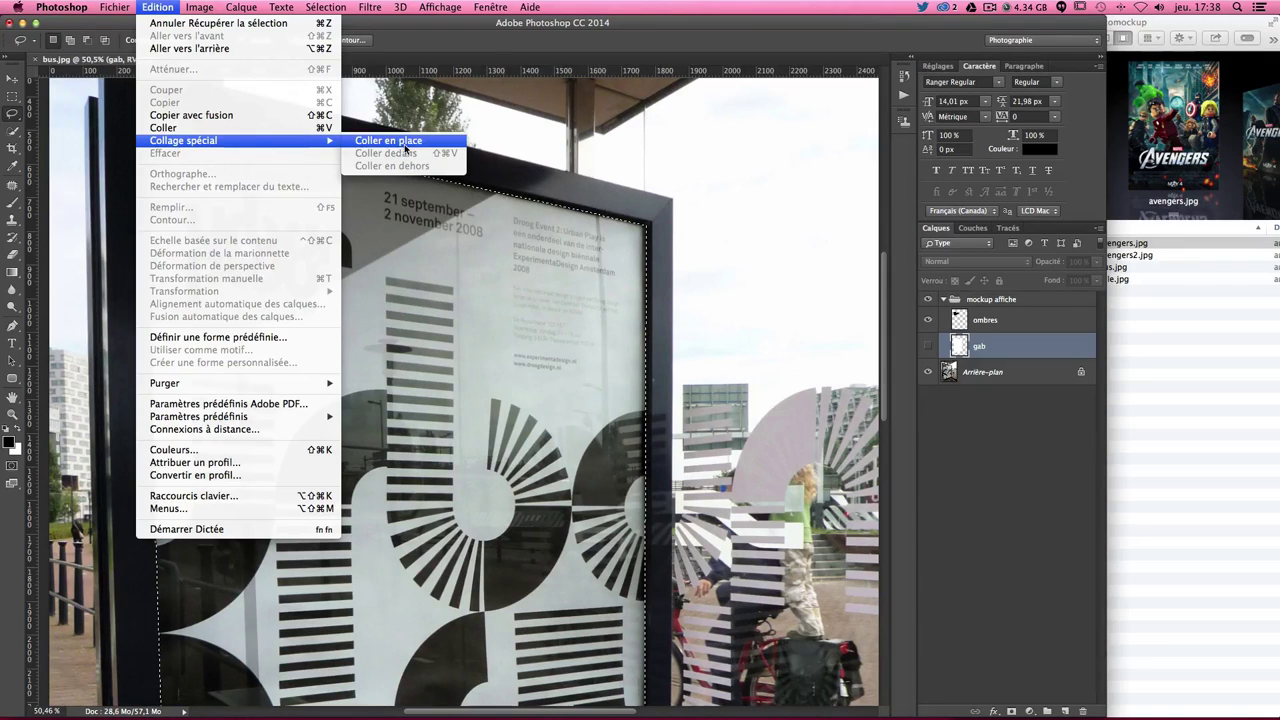
{"action": "left_click", "coordinate": [1000, 410]}
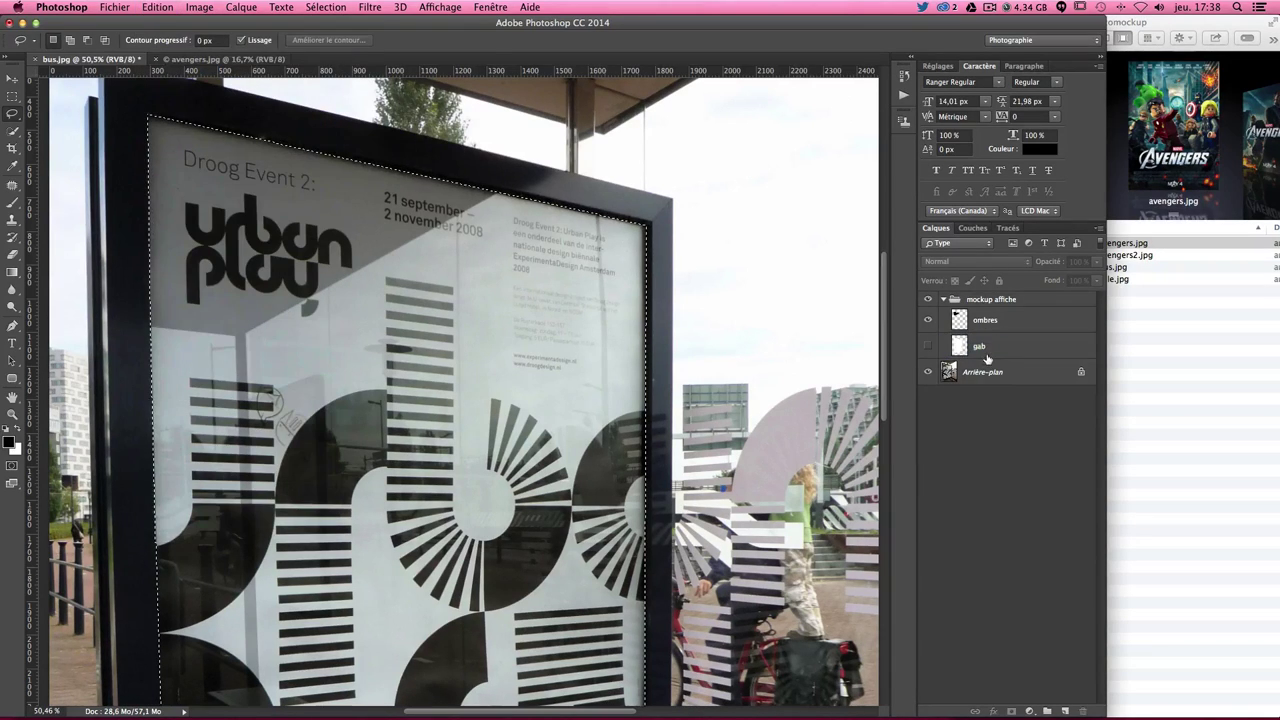
{"action": "left_click", "coordinate": [928, 346]}
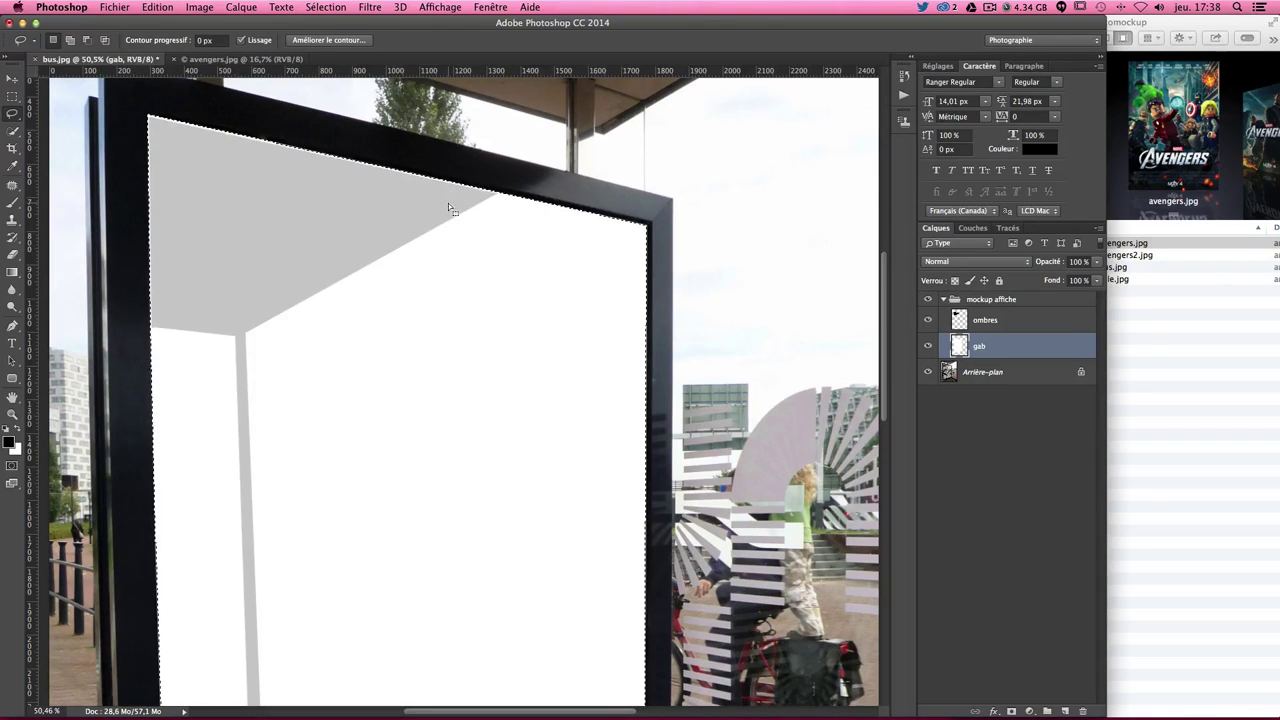
{"action": "left_click", "coordinate": [159, 9]}
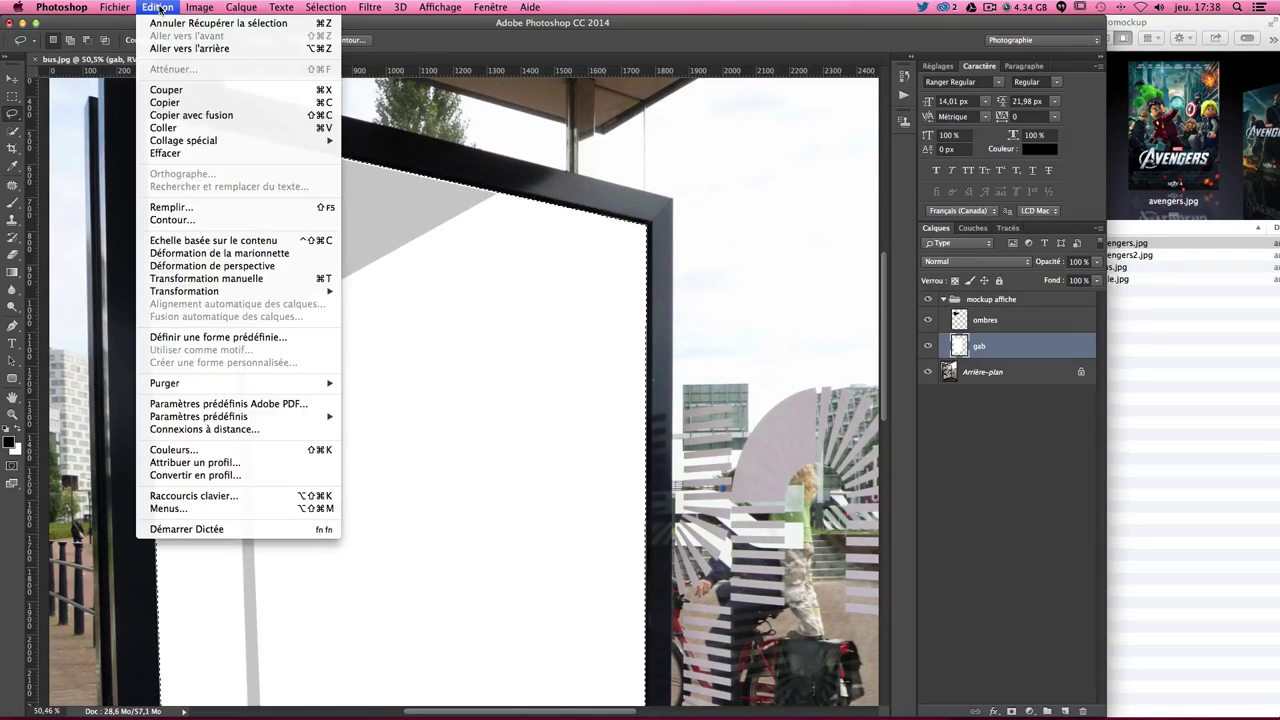
{"action": "mouse_move", "coordinate": [183, 140]}
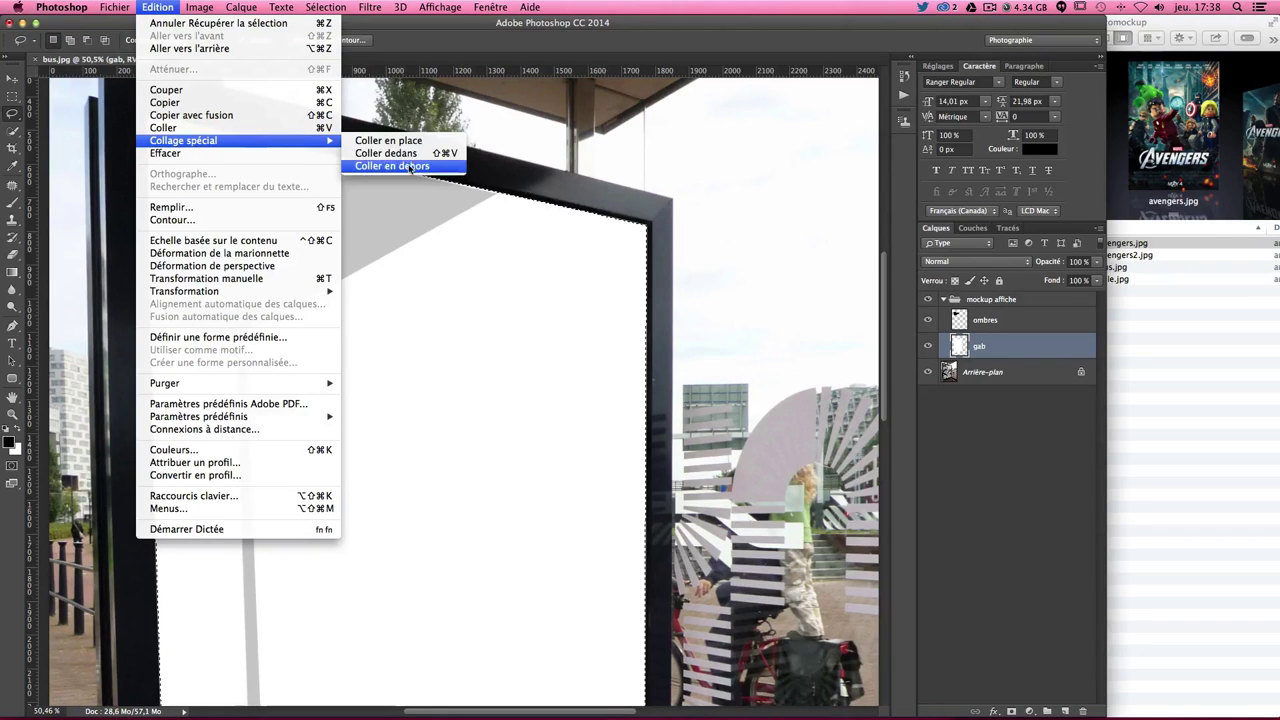
Paste the Avengers poster into the selection as masked layer Calque 1 and slide it up.
{"action": "left_click", "coordinate": [401, 155]}
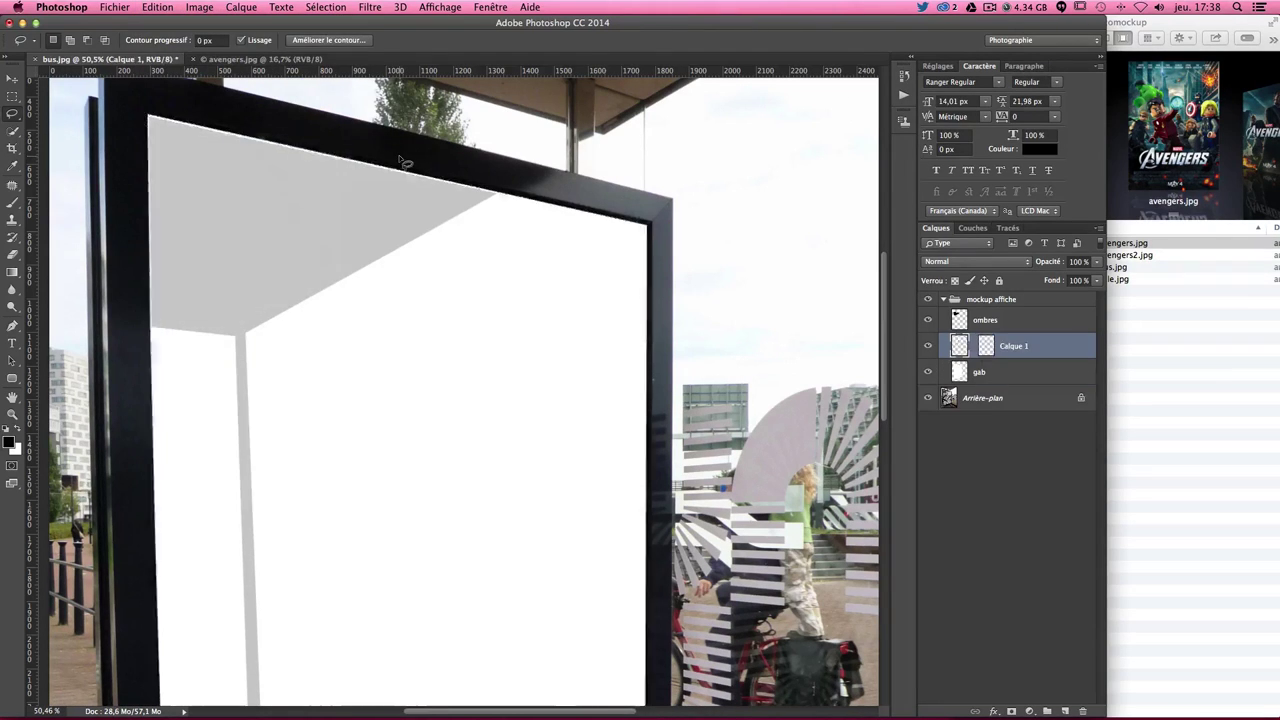
{"action": "left_click", "coordinate": [12, 78]}
{"action": "left_click_drag", "start_coordinate": [408, 378], "coordinate": [408, 255]}
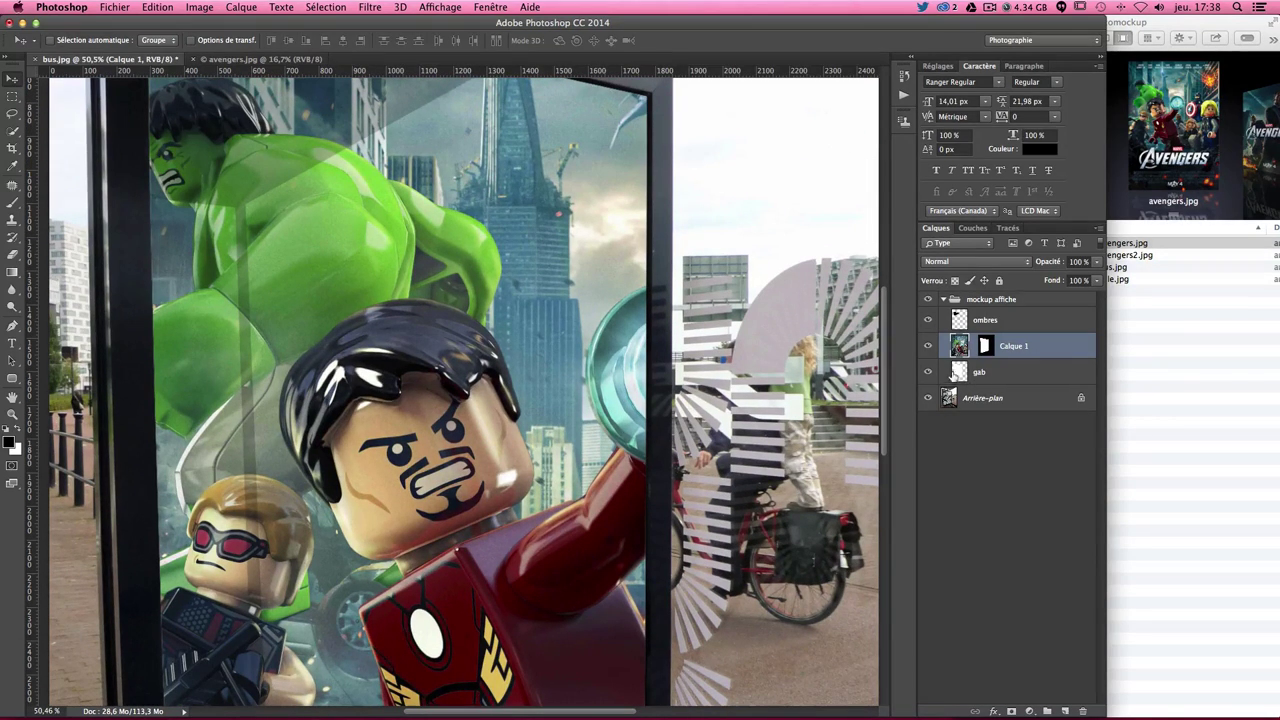
Reposition the Avengers image inside its mask to frame the characters, then zoom out.
{"action": "scroll", "coordinate": [504, 352], "scroll_direction": "up", "scroll_amount": 5}
{"action": "mouse_move", "coordinate": [396, 350]}
{"action": "left_mouse_down"}
{"action": "mouse_move", "coordinate": [417, 319]}
{"action": "mouse_move", "coordinate": [353, 283]}
{"action": "mouse_move", "coordinate": [478, 435]}
{"action": "mouse_move", "coordinate": [648, 420]}
{"action": "mouse_move", "coordinate": [543, 456]}
{"action": "left_mouse_up"}
{"action": "scroll", "coordinate": [452, 382], "scroll_direction": "down", "scroll_amount": 15}
{"action": "scroll", "coordinate": [482, 406], "scroll_direction": "up", "scroll_amount": 10}
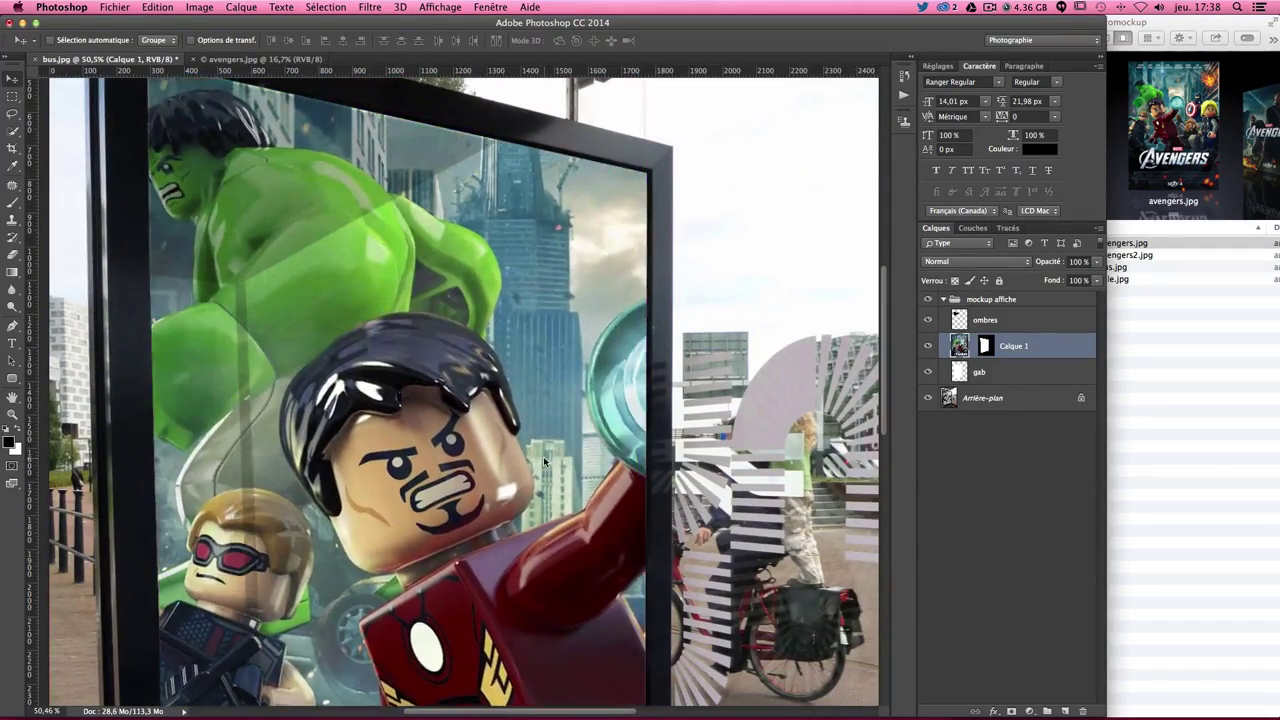
{"action": "scroll", "coordinate": [547, 455], "scroll_direction": "up", "scroll_amount": 5}
{"action": "scroll", "coordinate": [548, 456], "scroll_direction": "down", "scroll_amount": 1}
{"action": "scroll", "coordinate": [548, 456], "scroll_direction": "down", "scroll_amount": 5}
{"action": "scroll", "coordinate": [548, 456], "scroll_direction": "up", "scroll_amount": 4}
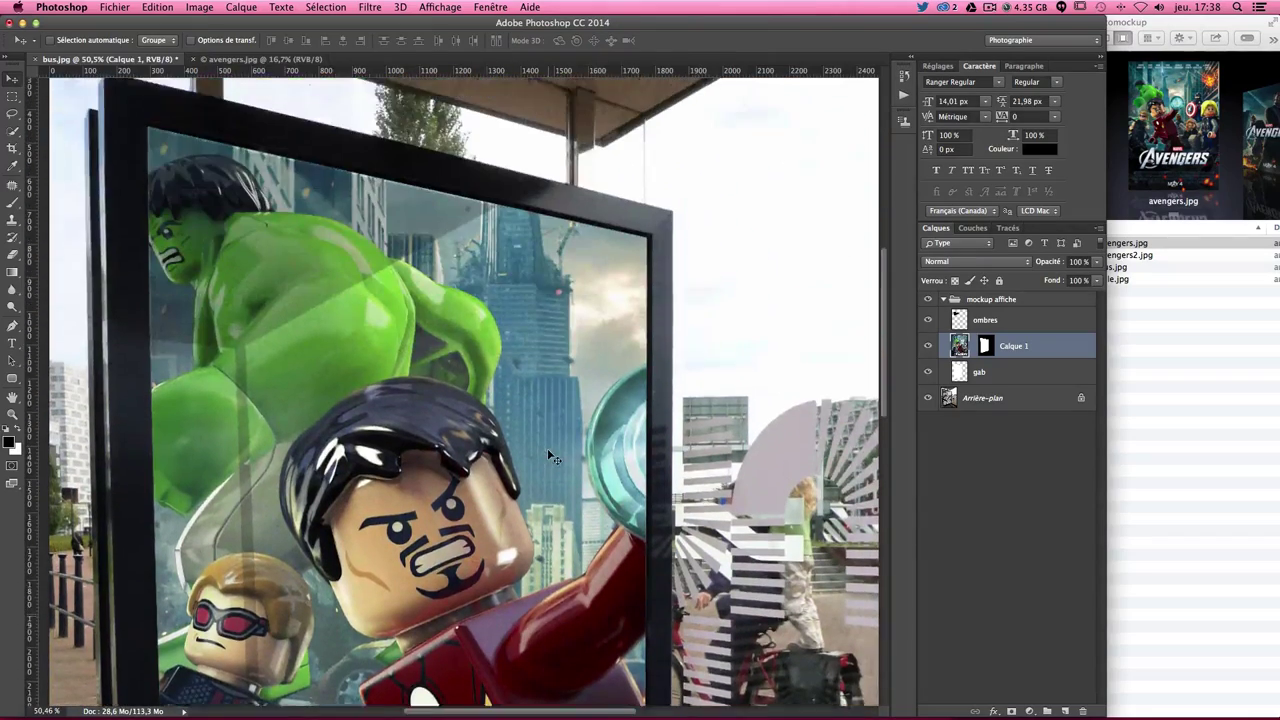
{"action": "scroll", "coordinate": [548, 456], "scroll_direction": "down", "scroll_amount": 1}
{"action": "scroll", "coordinate": [551, 457], "scroll_direction": "down", "scroll_amount": 1}
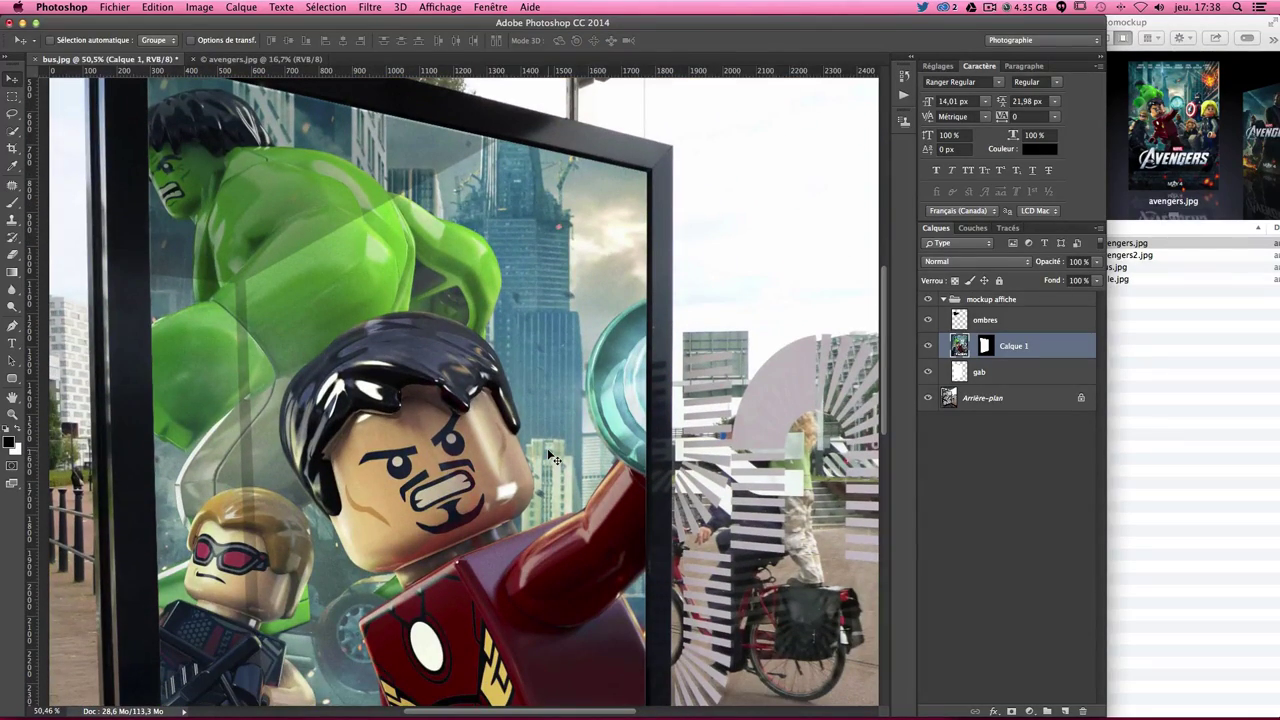
{"action": "scroll", "coordinate": [551, 458], "scroll_direction": "down", "scroll_amount": 1}
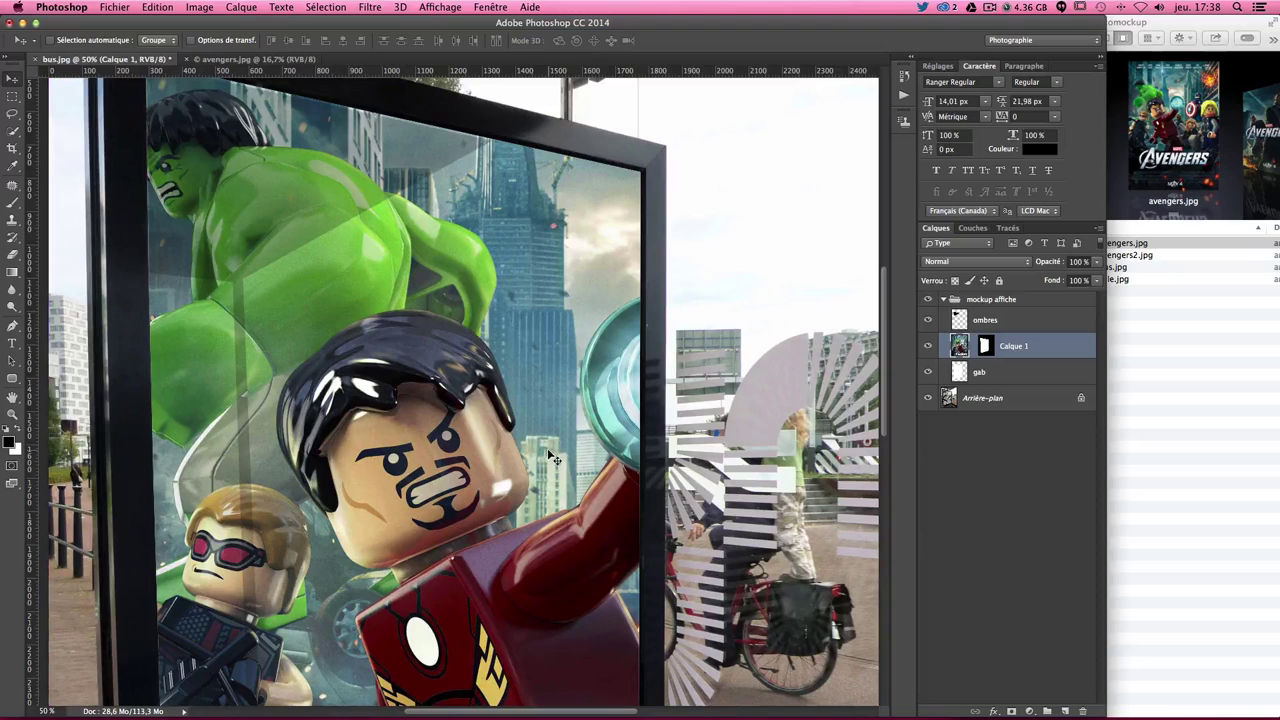
{"action": "scroll", "coordinate": [551, 458], "scroll_direction": "down", "scroll_amount": 1}
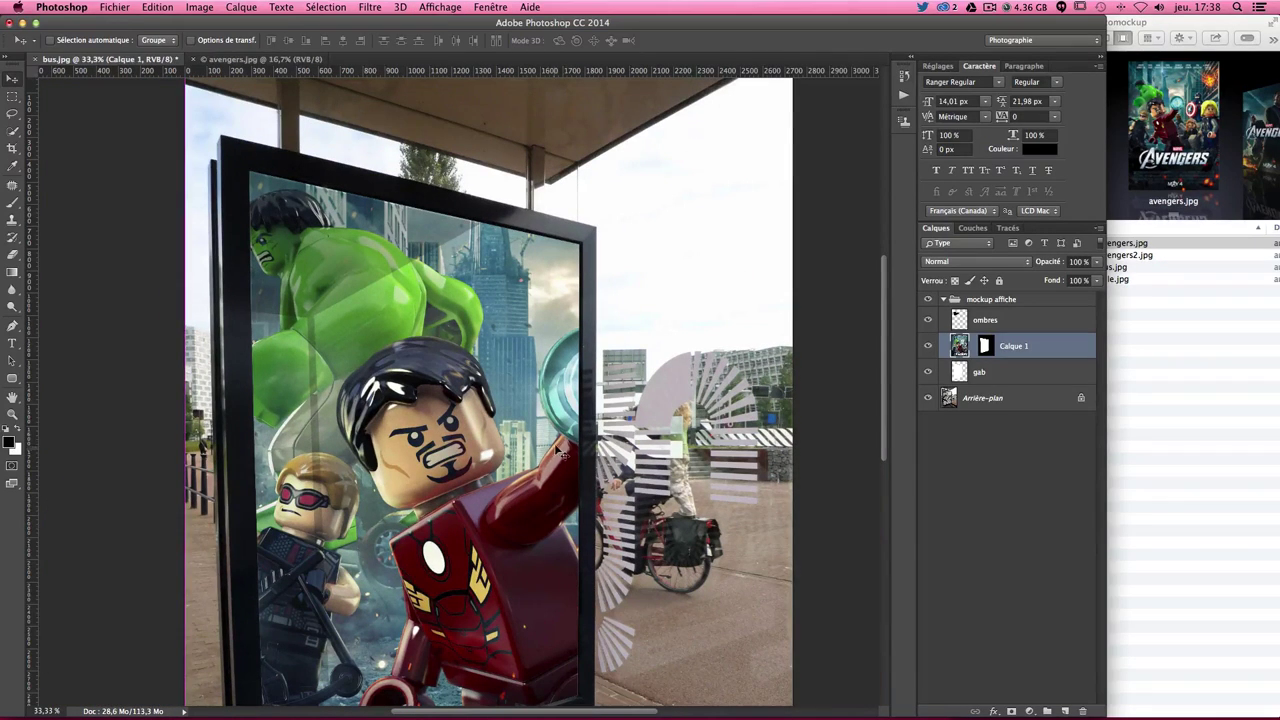
Free Transform the Avengers layer and scale it down toward the shelter frame's size.
{"action": "key", "text": "ctrl+t"}
{"action": "scroll", "coordinate": [556, 449], "scroll_direction": "up", "scroll_amount": 3}
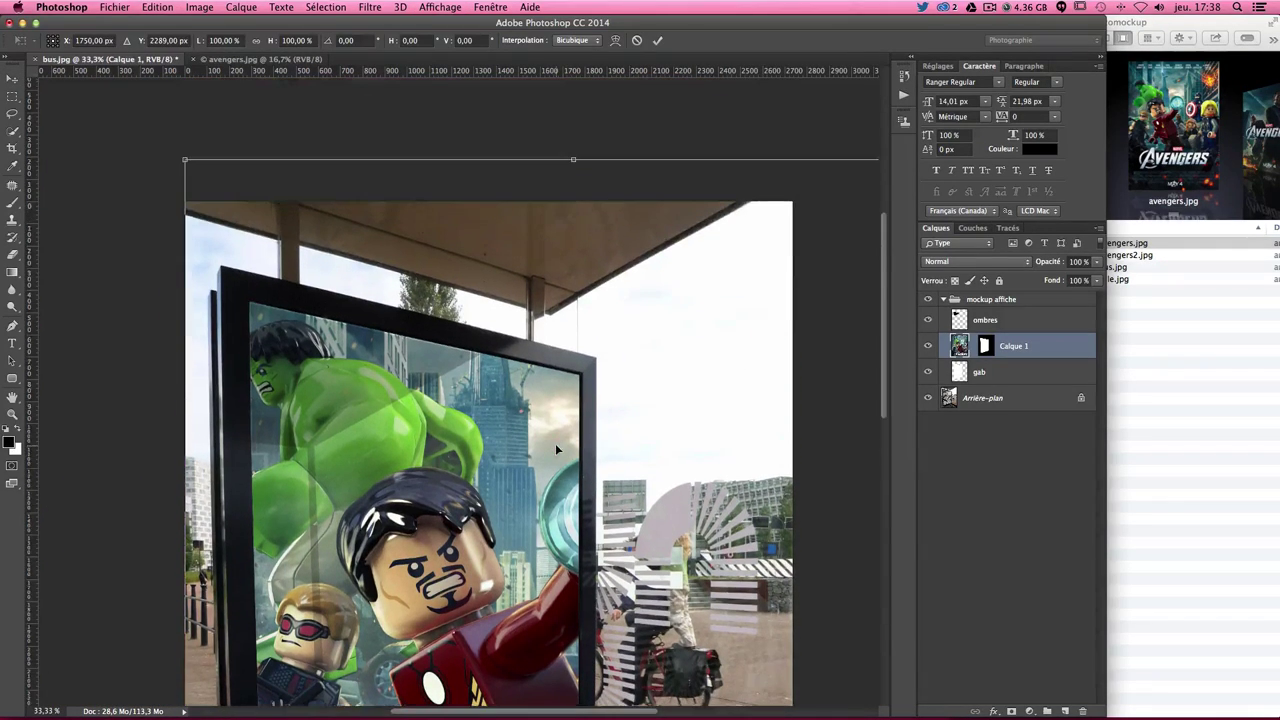
{"action": "scroll", "coordinate": [556, 449], "scroll_direction": "down", "scroll_amount": 5}
{"action": "scroll", "coordinate": [556, 449], "scroll_direction": "down", "scroll_amount": 8}
{"action": "scroll", "coordinate": [556, 449], "scroll_direction": "right", "scroll_amount": 3}
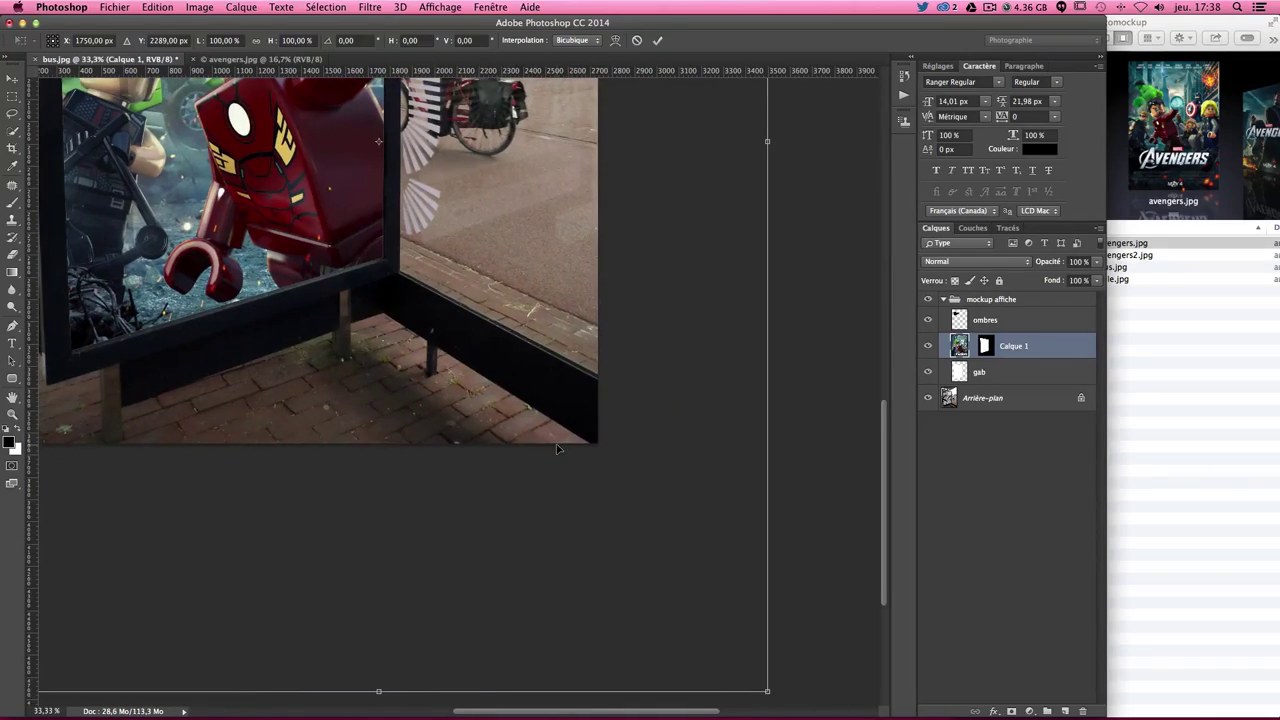
{"action": "scroll", "coordinate": [556, 449], "scroll_direction": "up", "scroll_amount": 3}
{"action": "scroll", "coordinate": [556, 441], "scroll_direction": "up", "scroll_amount": 6}
{"action": "scroll", "coordinate": [556, 441], "scroll_direction": "left", "scroll_amount": 5}
{"action": "scroll", "coordinate": [556, 441], "scroll_direction": "down", "scroll_amount": 3}
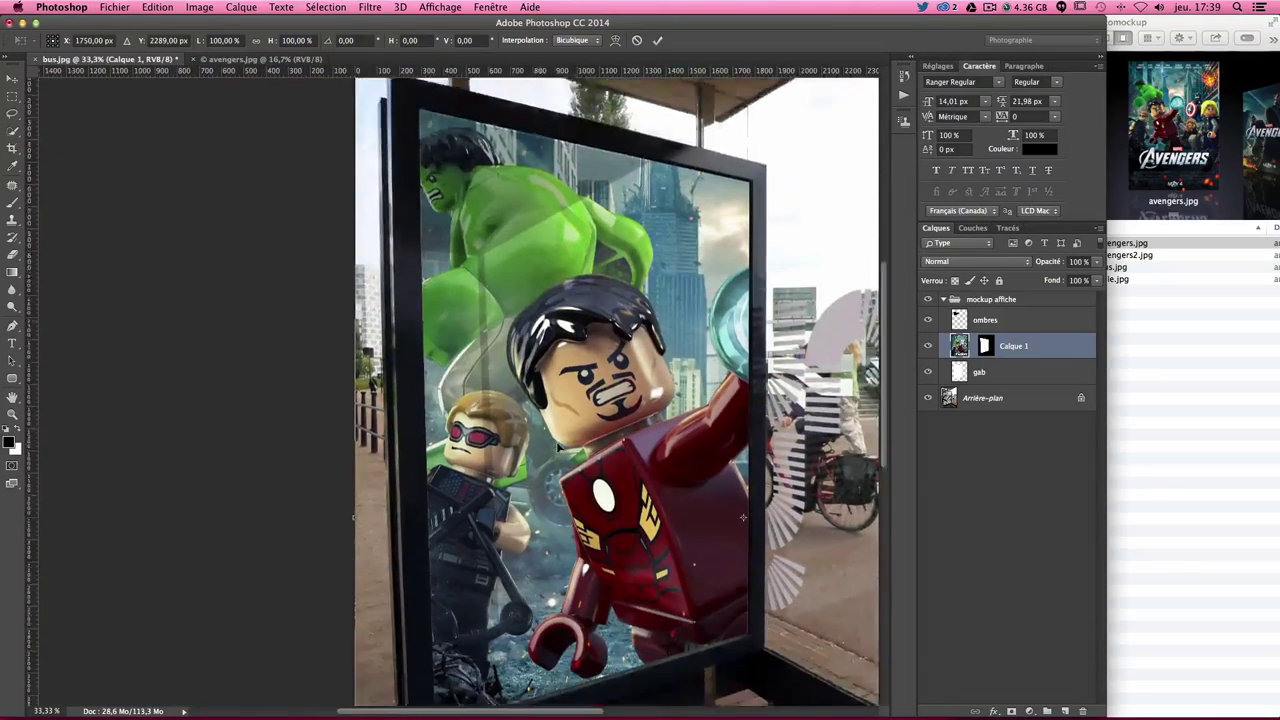
{"action": "scroll", "coordinate": [556, 441], "scroll_direction": "right", "scroll_amount": 4}
{"action": "scroll", "coordinate": [556, 441], "scroll_direction": "down", "scroll_amount": 4}
{"action": "scroll", "coordinate": [556, 441], "scroll_direction": "right", "scroll_amount": 2}
{"action": "scroll", "coordinate": [556, 441], "scroll_direction": "up", "scroll_amount": 3}
{"action": "scroll", "coordinate": [556, 441], "scroll_direction": "up", "scroll_amount": 2}
{"action": "scroll", "coordinate": [557, 447], "scroll_direction": "up", "scroll_amount": 3}
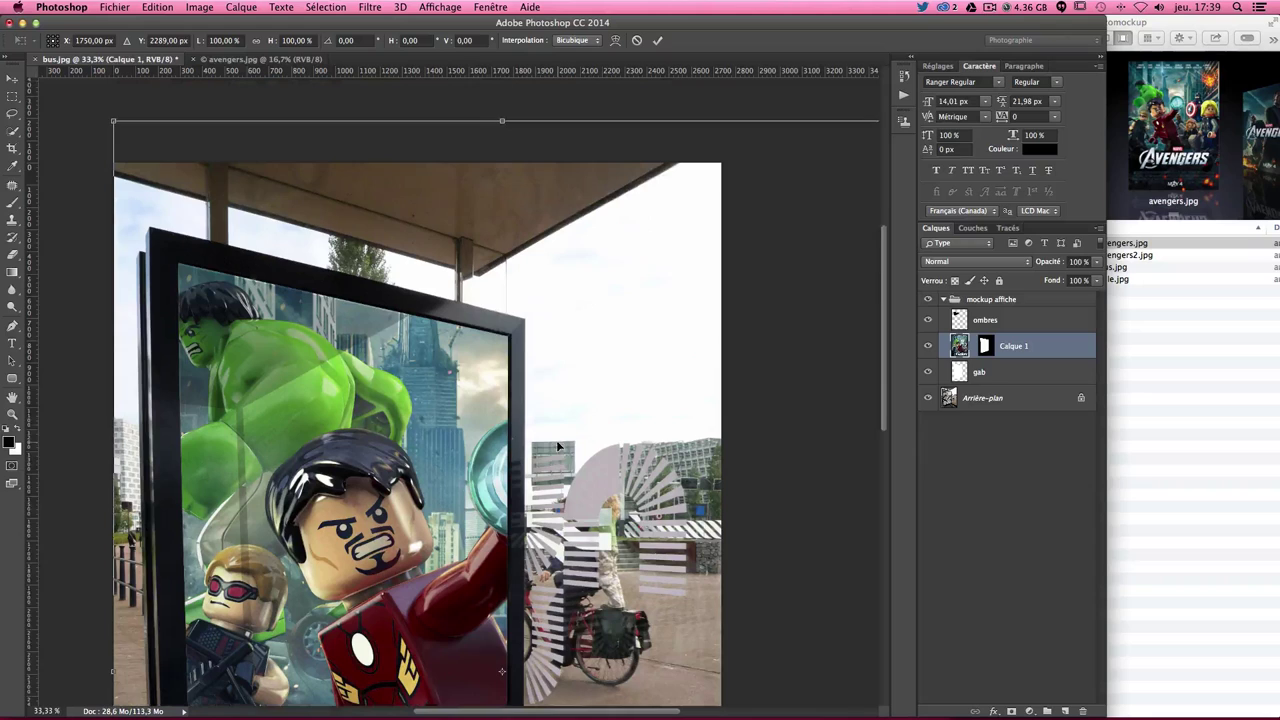
{"action": "scroll", "coordinate": [556, 440], "scroll_direction": "down", "scroll_amount": 1}
{"action": "scroll", "coordinate": [560, 438], "scroll_direction": "down", "scroll_amount": 1}
{"action": "scroll", "coordinate": [560, 438], "scroll_direction": "right", "scroll_amount": 1}
{"action": "scroll", "coordinate": [563, 437], "scroll_direction": "right", "scroll_amount": 5}
{"action": "scroll", "coordinate": [563, 437], "scroll_direction": "up", "scroll_amount": 3}
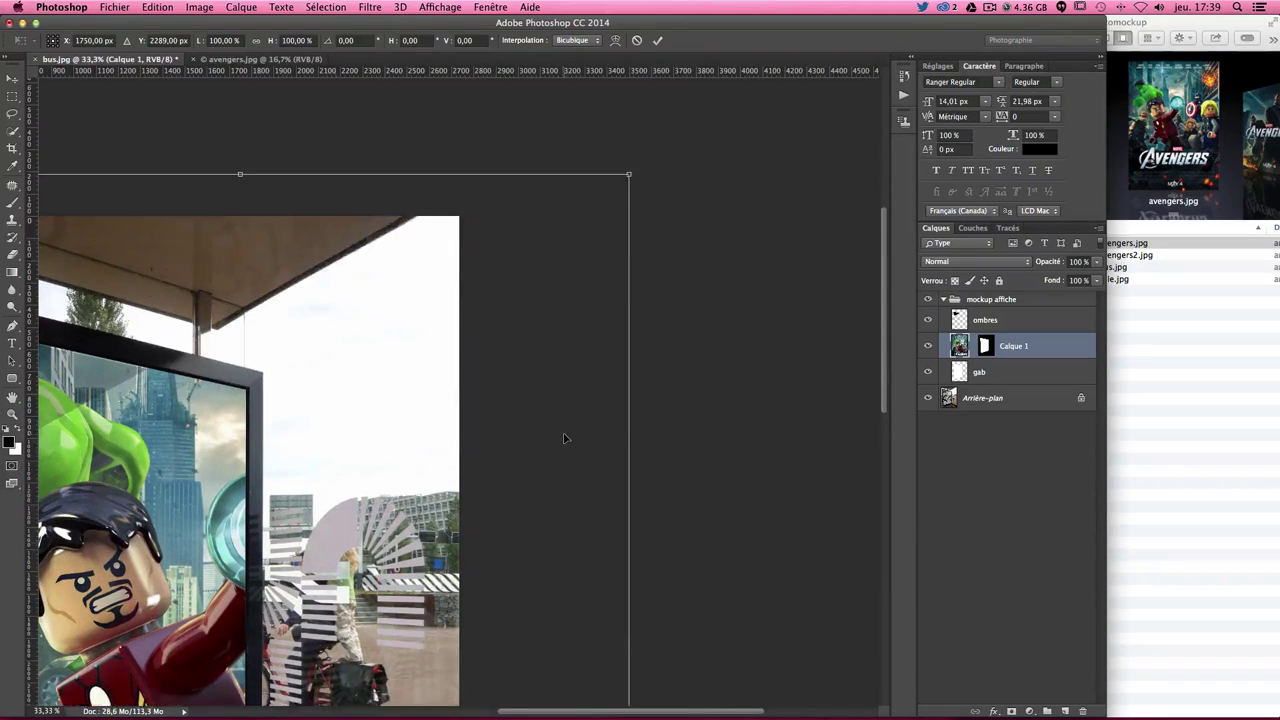
{"action": "scroll", "coordinate": [563, 437], "scroll_direction": "left", "scroll_amount": 2}
{"action": "scroll", "coordinate": [563, 437], "scroll_direction": "up", "scroll_amount": 1}
{"action": "scroll", "coordinate": [563, 437], "scroll_direction": "left", "scroll_amount": 1}
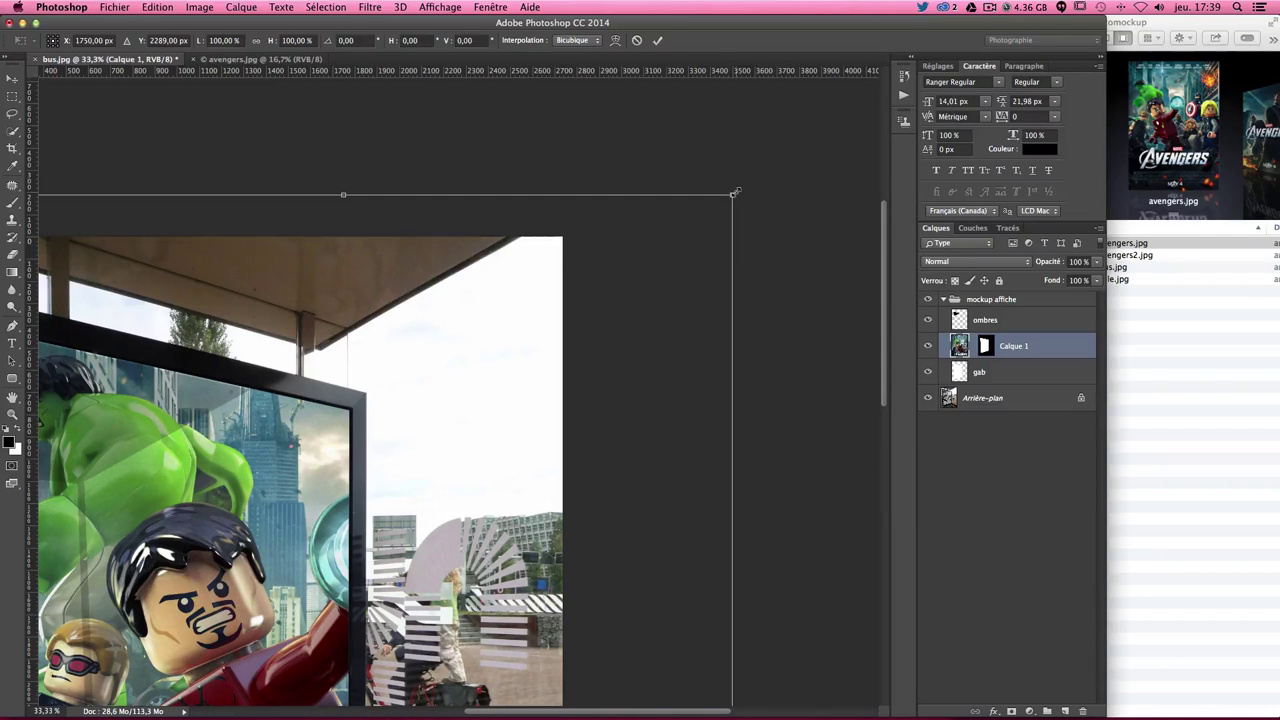
{"action": "left_click_drag", "start_coordinate": [735, 192], "coordinate": [303, 491]}
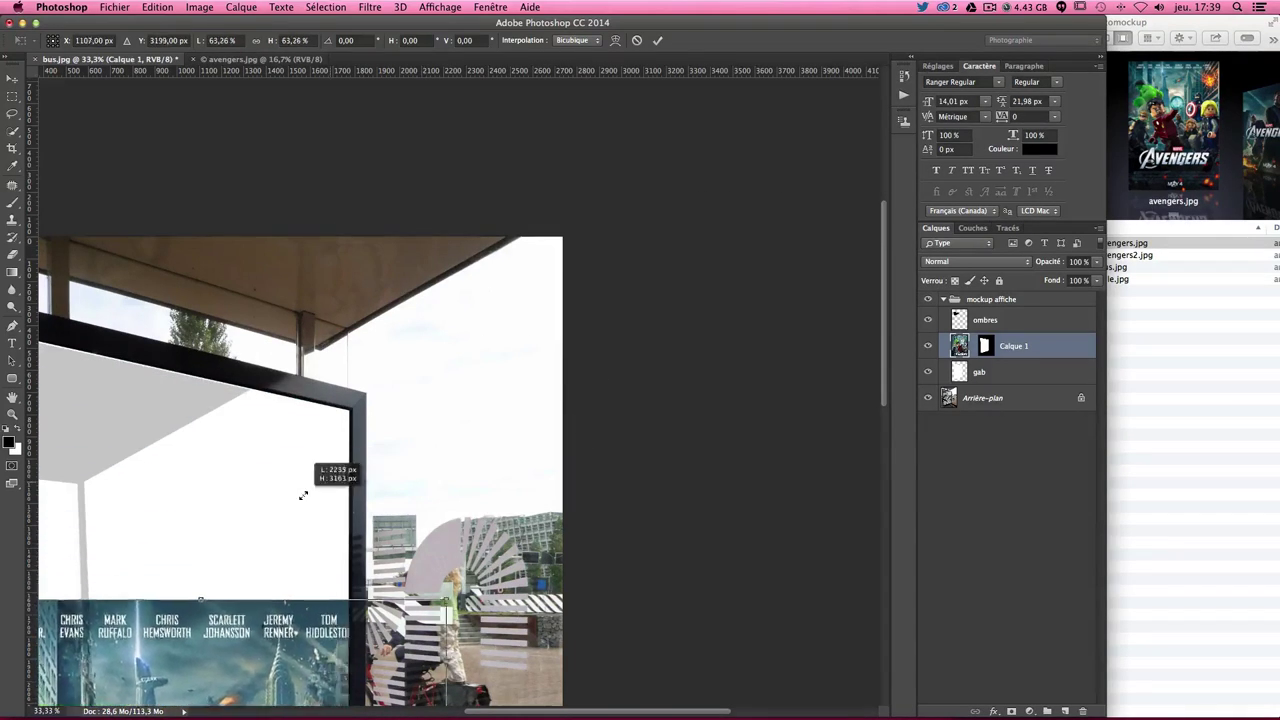
Move the poster into the display frame and refine its scale to about 56.5%.
{"action": "scroll", "coordinate": [326, 480], "scroll_direction": "down", "scroll_amount": 1}
{"action": "scroll", "coordinate": [326, 470], "scroll_direction": "down", "scroll_amount": 5}
{"action": "scroll", "coordinate": [326, 472], "scroll_direction": "left", "scroll_amount": 2}
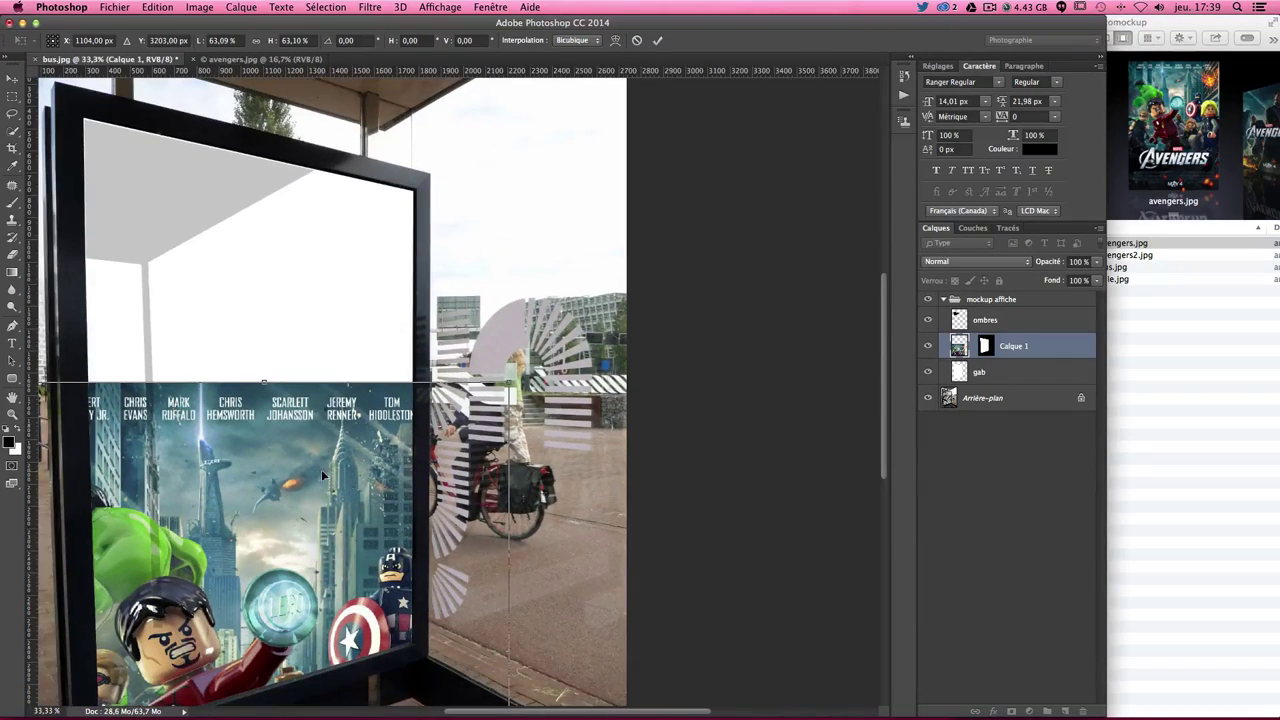
{"action": "scroll", "coordinate": [326, 472], "scroll_direction": "left", "scroll_amount": 8}
{"action": "left_click_drag", "start_coordinate": [423, 463], "coordinate": [472, 242]}
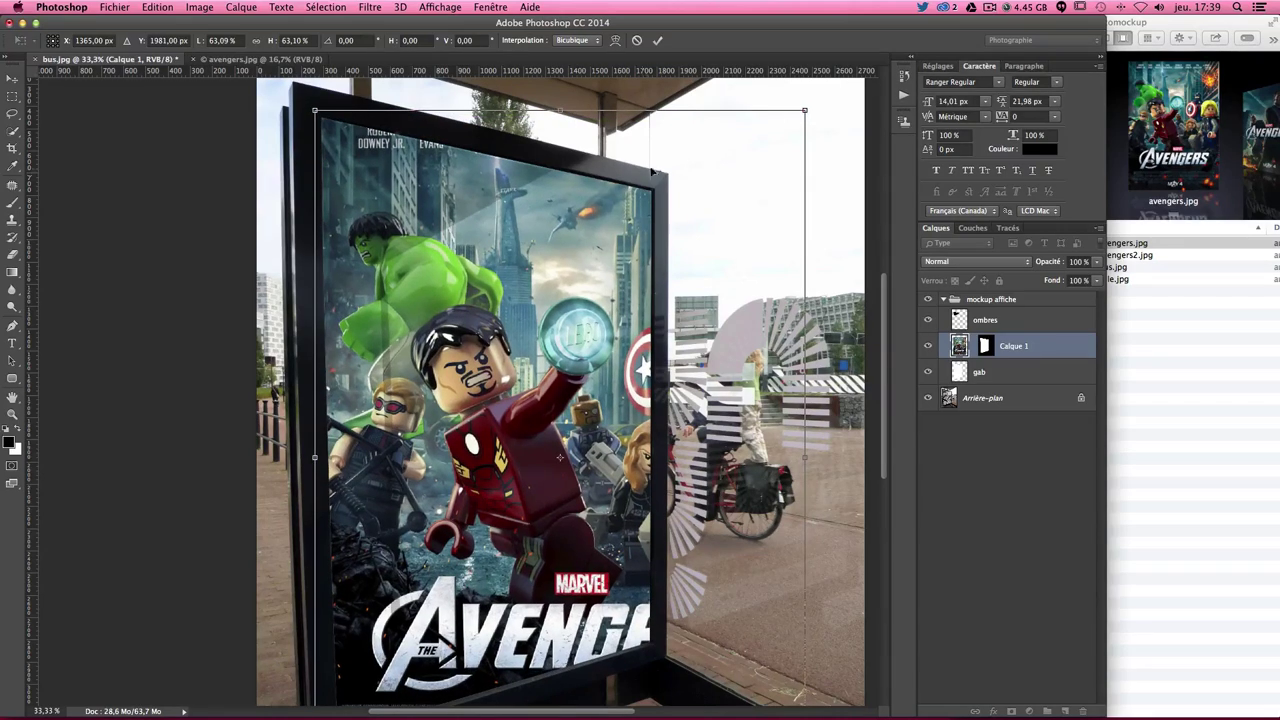
{"action": "left_click_drag", "start_coordinate": [810, 112], "coordinate": [750, 124]}
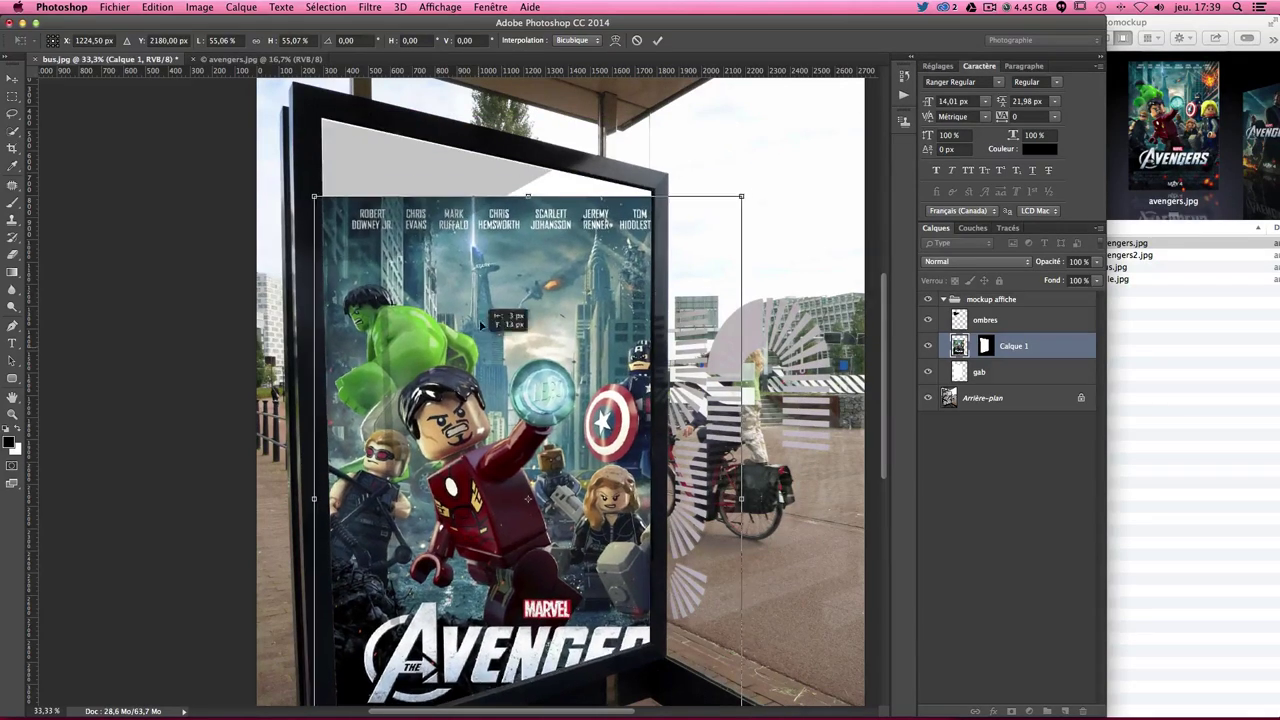
{"action": "left_click_drag", "start_coordinate": [478, 166], "coordinate": [486, 268]}
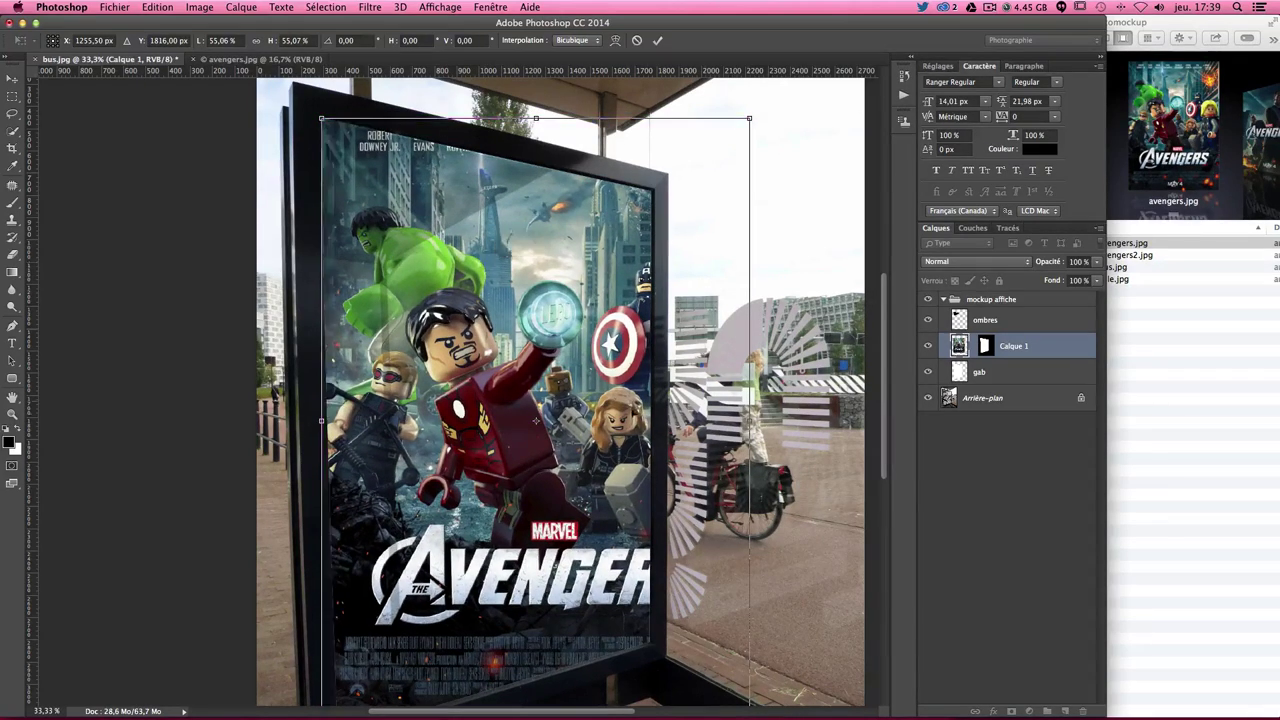
{"action": "scroll", "coordinate": [634, 423], "scroll_direction": "down", "scroll_amount": 5}
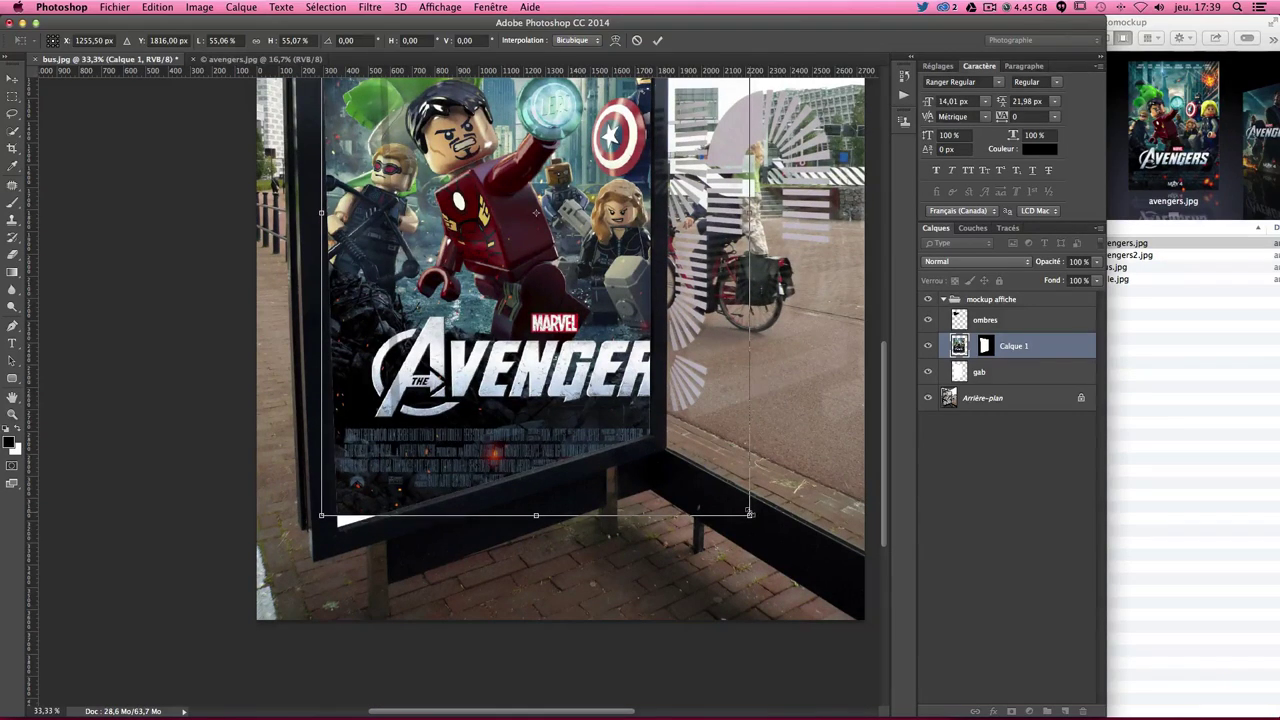
{"action": "left_click_drag", "start_coordinate": [750, 514], "coordinate": [761, 539]}
{"action": "scroll", "coordinate": [556, 452], "scroll_direction": "up", "scroll_amount": 3}
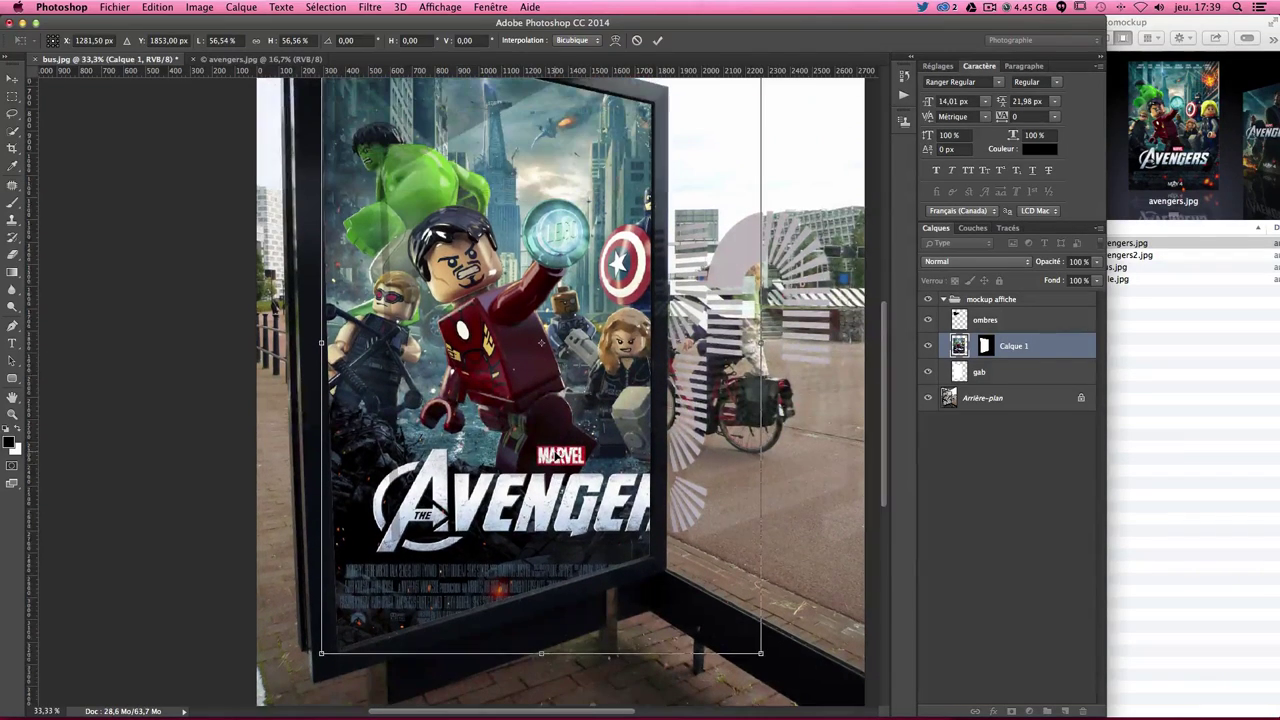
{"action": "scroll", "coordinate": [619, 270], "scroll_direction": "up", "scroll_amount": 1}
{"action": "scroll", "coordinate": [619, 270], "scroll_direction": "up", "scroll_amount": 2}
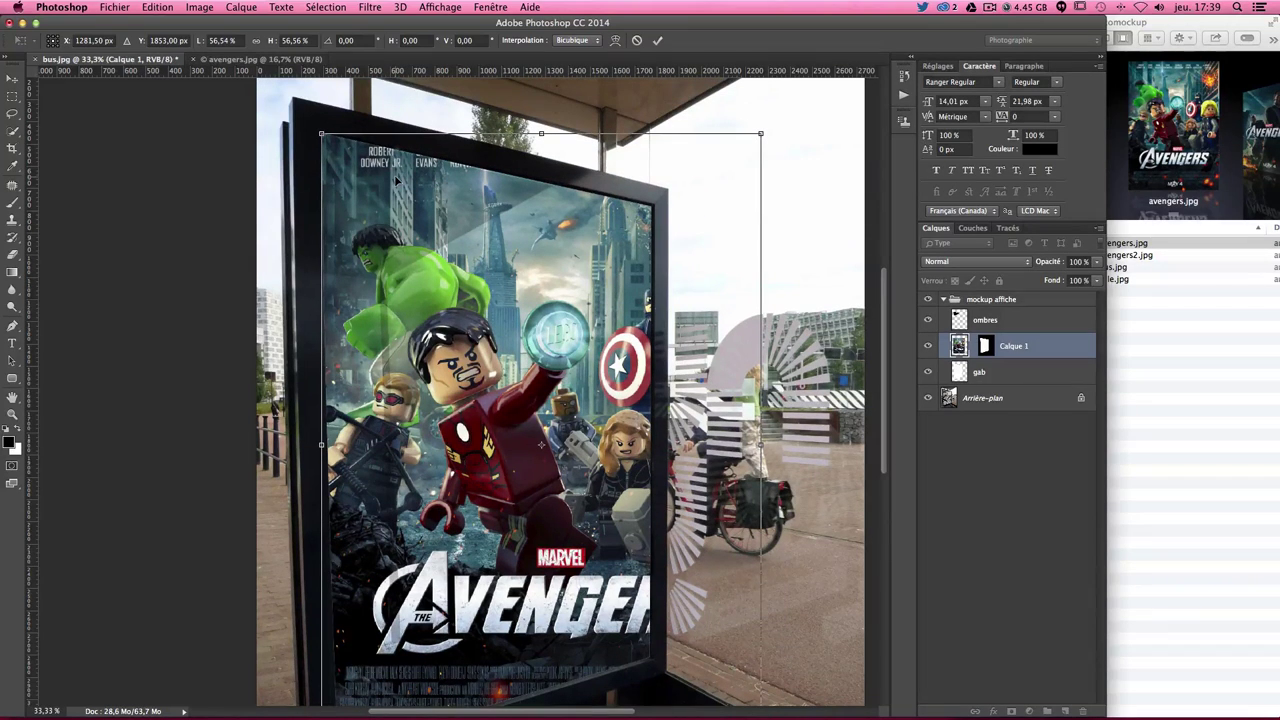
Zoom to 200% and pan to the poster's top-left corner against the shelter frame.
{"action": "key", "text": "super+plus"}
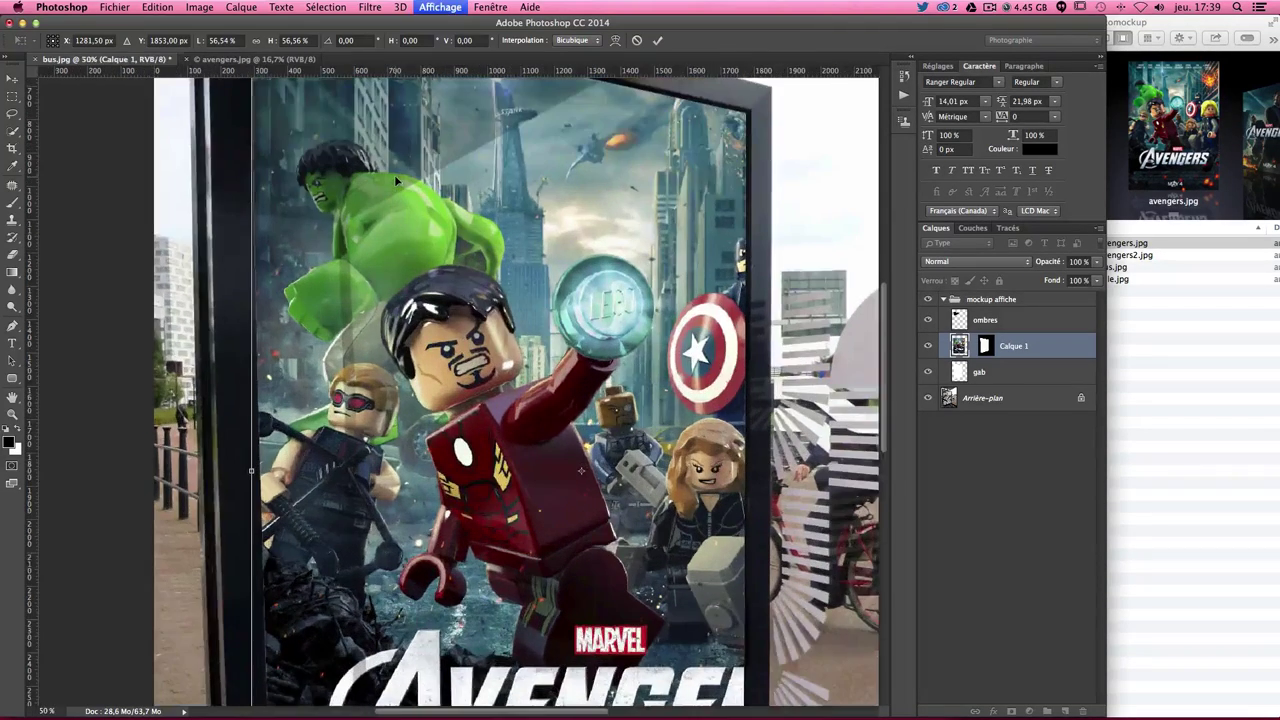
{"action": "key", "text": "super+plus"}
{"action": "key", "text": "super+plus"}
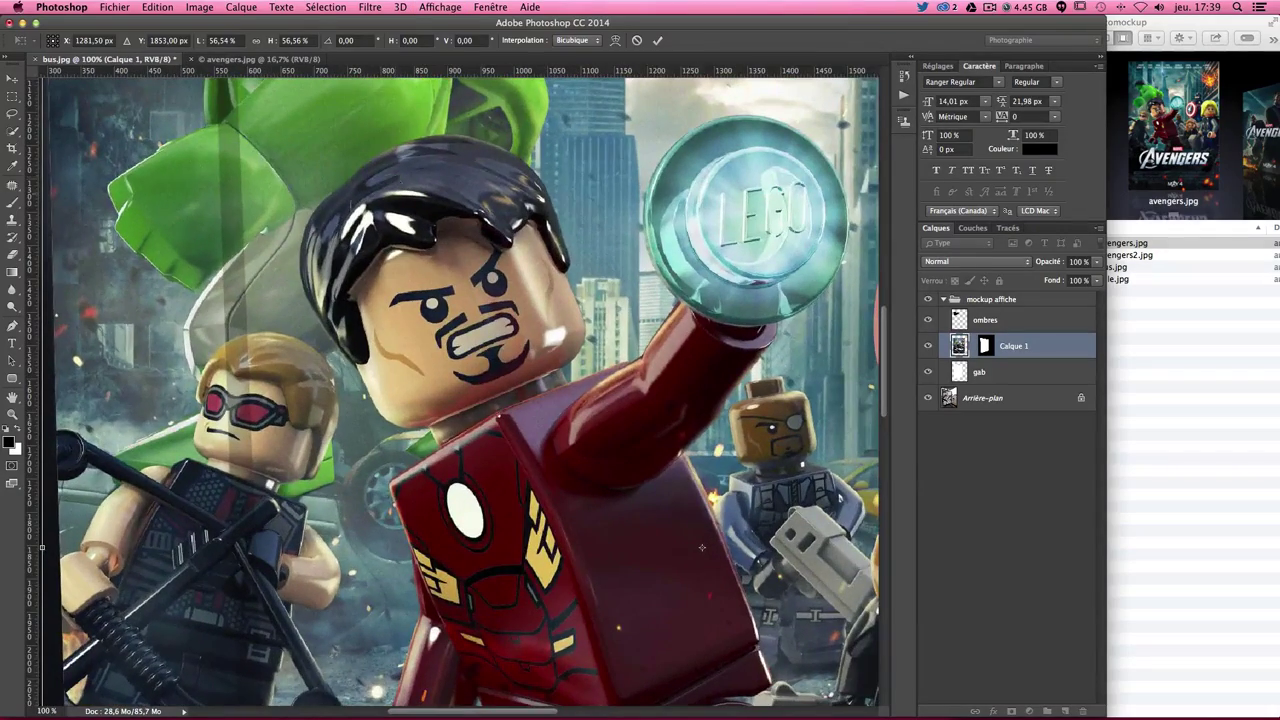
{"action": "mouse_move", "coordinate": [396, 180]}
{"action": "left_mouse_down"}
{"action": "mouse_move", "coordinate": [481, 624]}
{"action": "mouse_move", "coordinate": [412, 561]}
{"action": "left_mouse_up"}
{"action": "key", "text": "super+plus"}
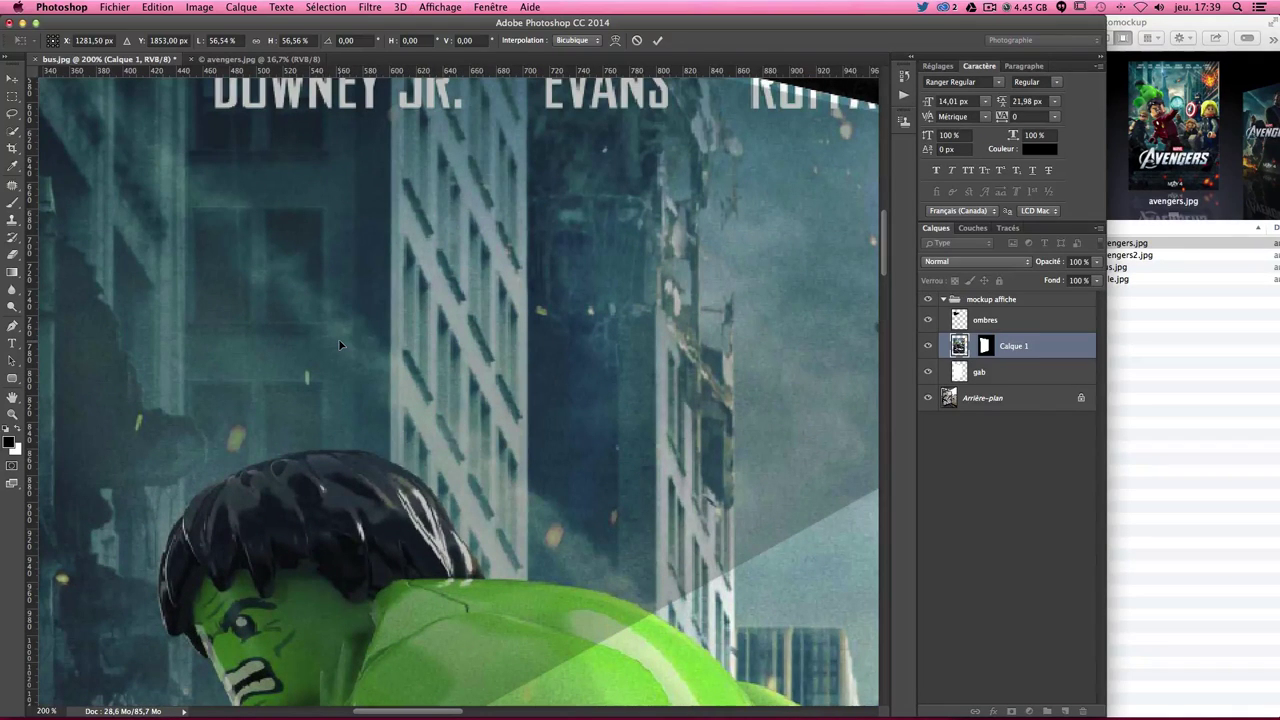
{"action": "scroll", "coordinate": [338, 345], "scroll_direction": "up", "scroll_amount": 5}
{"action": "scroll", "coordinate": [323, 344], "scroll_direction": "left", "scroll_amount": 4}
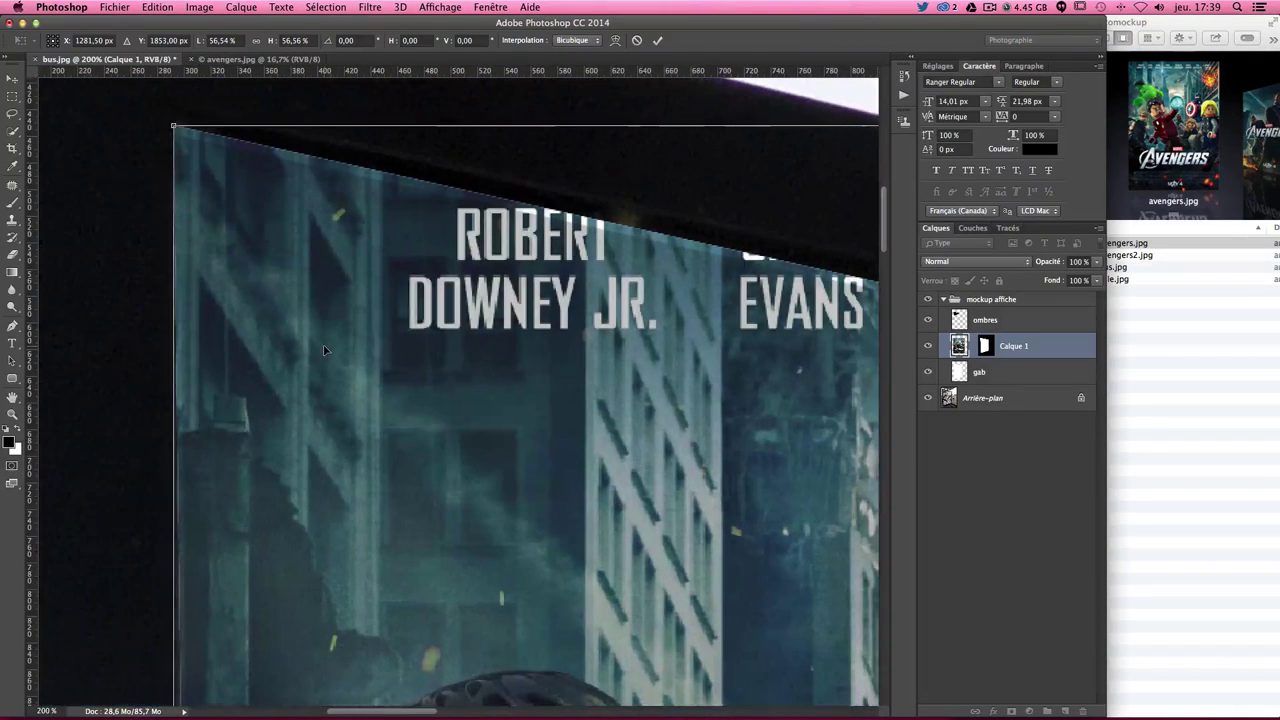
{"action": "scroll", "coordinate": [318, 302], "scroll_direction": "up", "scroll_amount": 1}
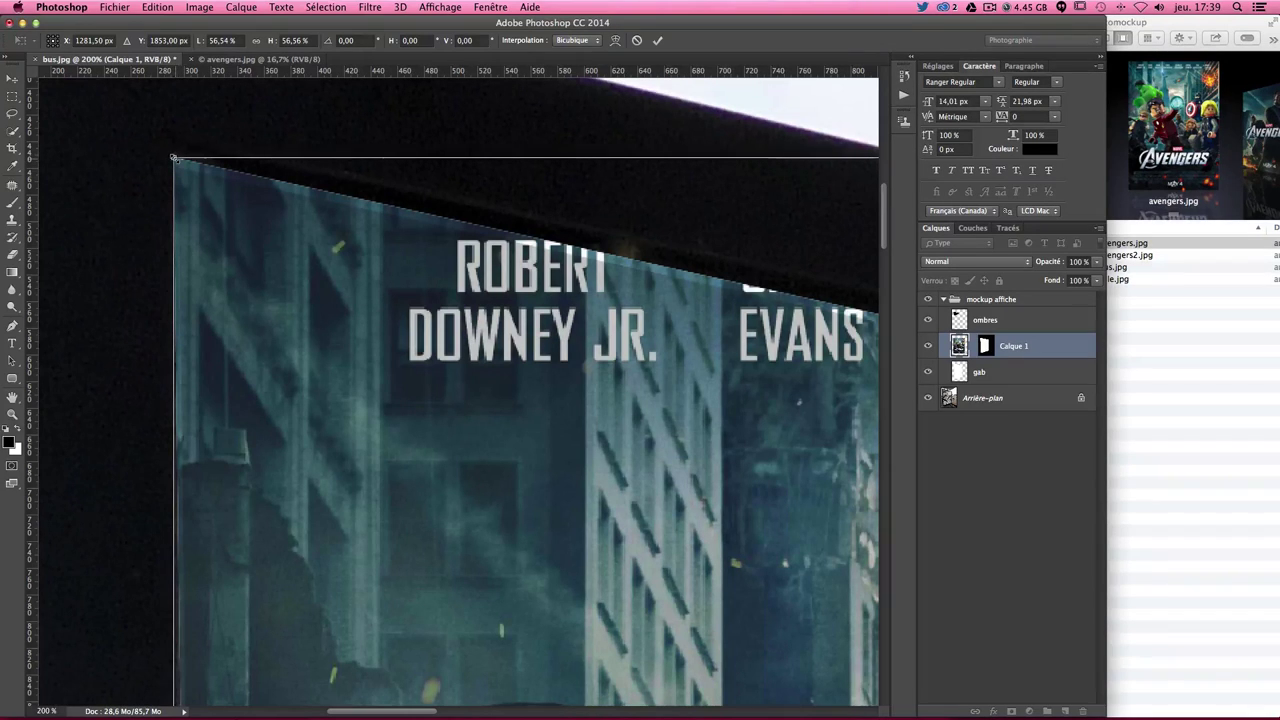
Cmd-drag the top-left transform handle onto the frame's inner top-left corner.
{"action": "scroll", "coordinate": [196, 219], "scroll_direction": "up", "scroll_amount": 2}
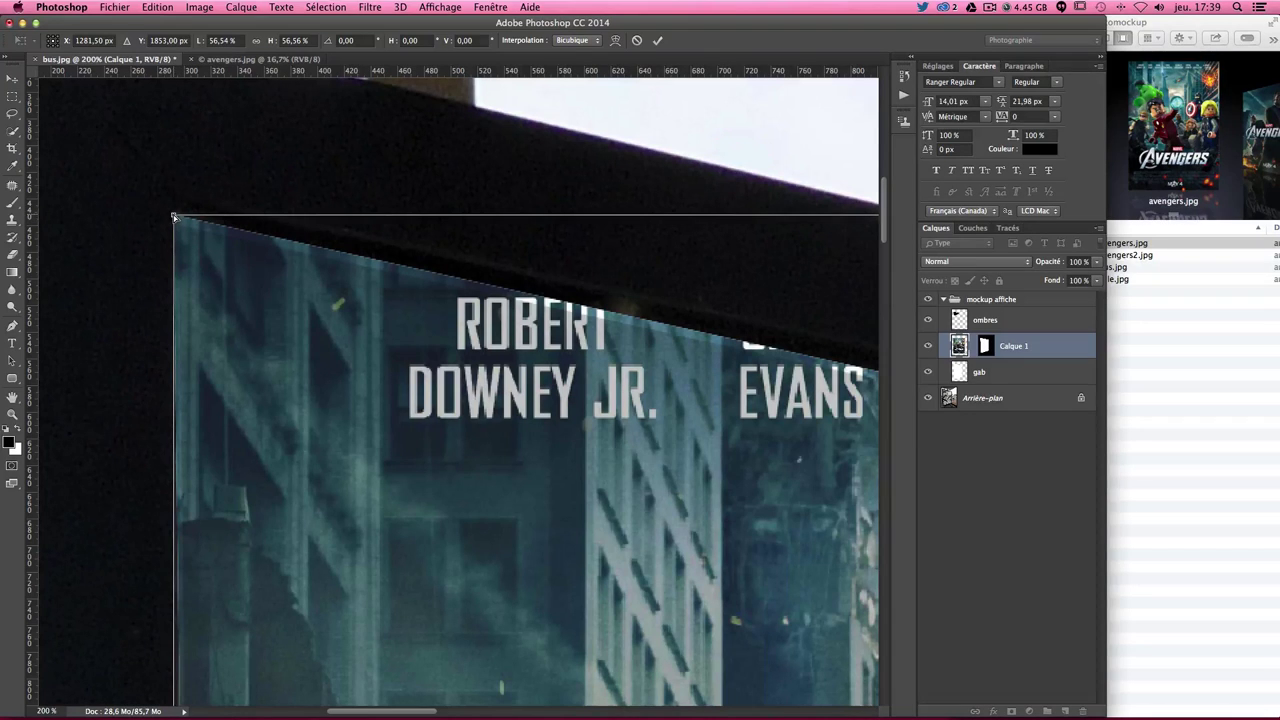
{"action": "left_click_drag", "start_coordinate": [172, 215], "coordinate": [167, 208]}
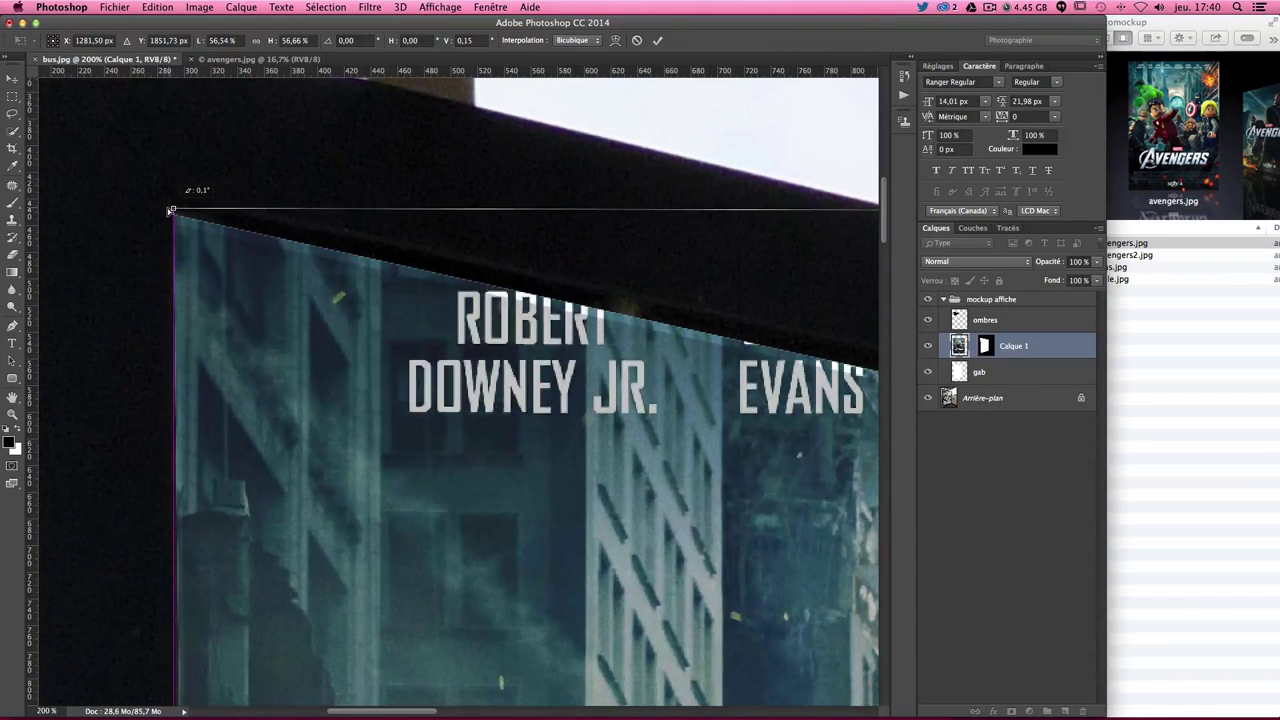
{"action": "left_click_drag", "start_coordinate": [167, 208], "coordinate": [168, 210]}
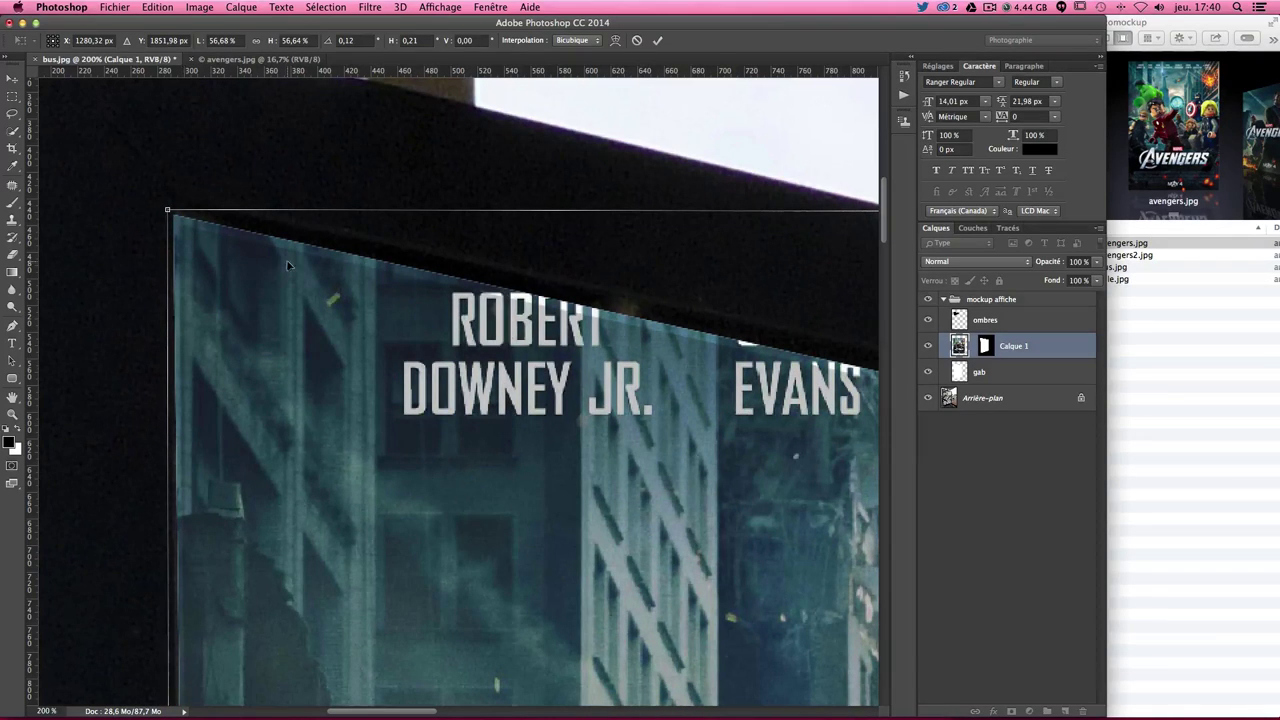
Cmd-drag the top-right transform handle onto the frame's inner top-right corner, leaving a 0.10° skew.
{"action": "scroll", "coordinate": [640, 338], "scroll_direction": "right", "scroll_amount": 2}
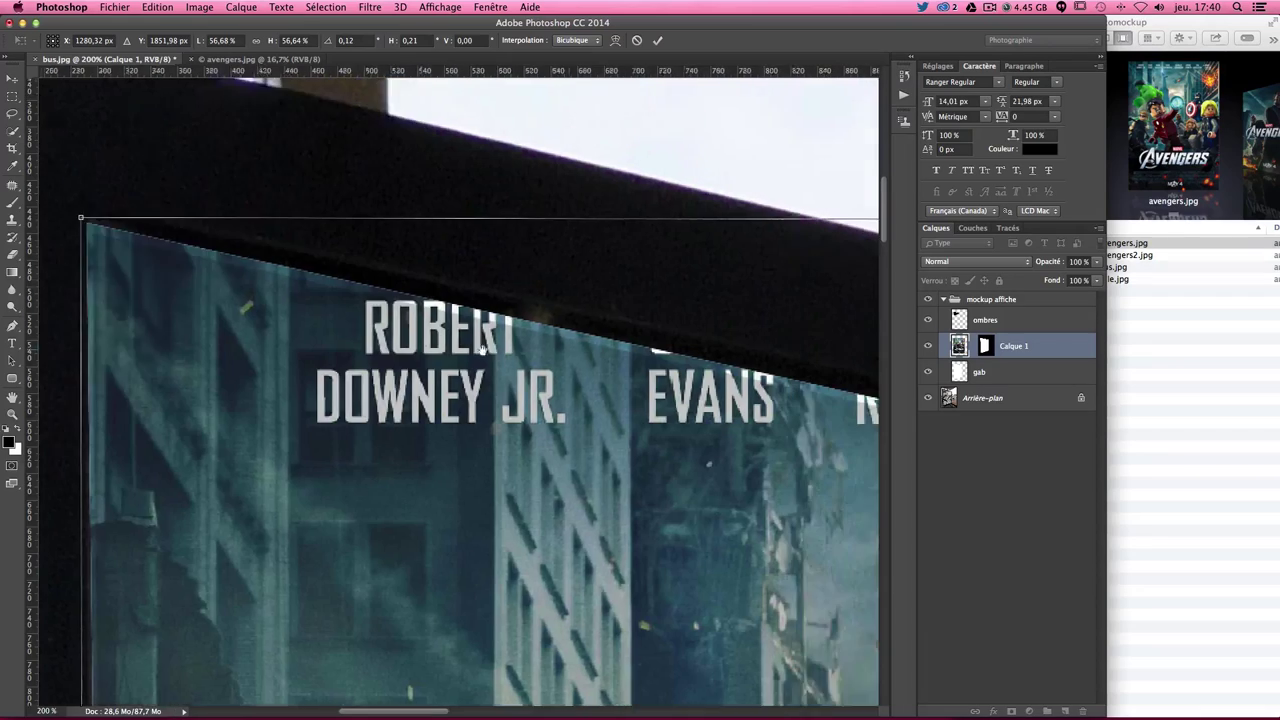
{"action": "scroll", "coordinate": [640, 338], "scroll_direction": "right", "scroll_amount": 5}
{"action": "scroll", "coordinate": [680, 370], "scroll_direction": "right", "scroll_amount": 3}
{"action": "scroll", "coordinate": [711, 401], "scroll_direction": "right", "scroll_amount": 3}
{"action": "scroll", "coordinate": [711, 401], "scroll_direction": "right", "scroll_amount": 5}
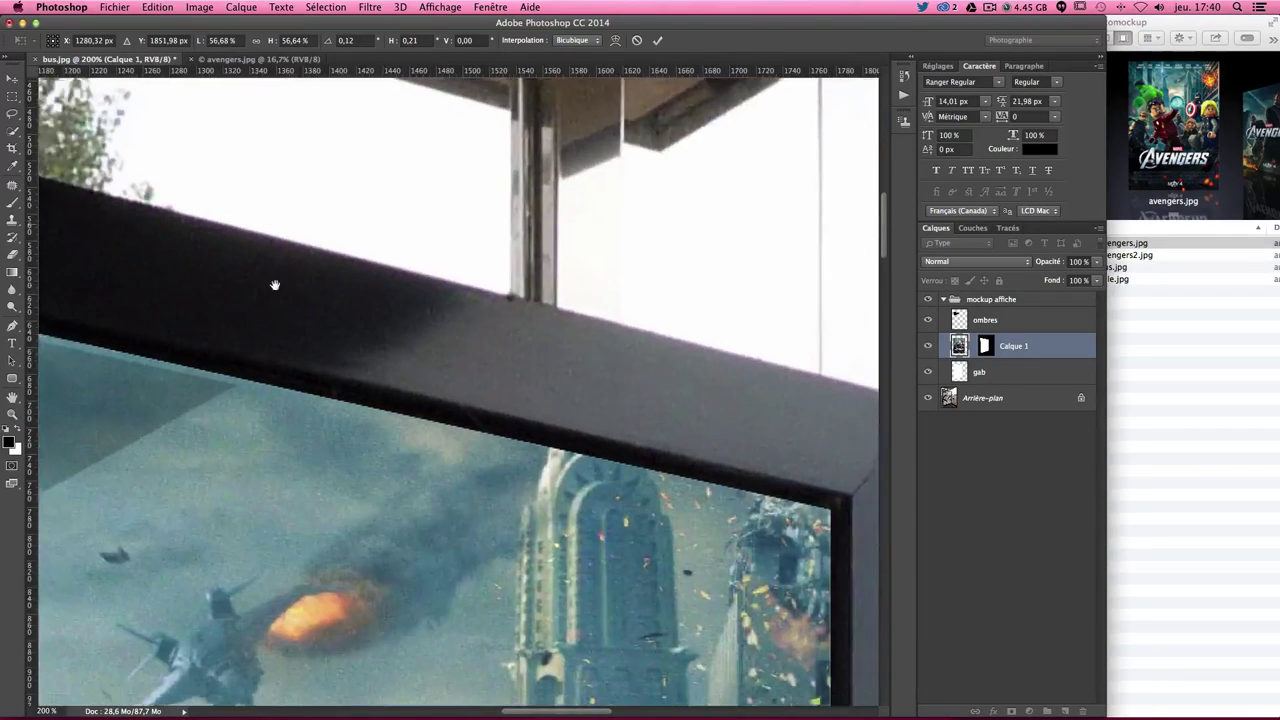
{"action": "scroll", "coordinate": [469, 443], "scroll_direction": "up", "scroll_amount": 3}
{"action": "scroll", "coordinate": [649, 372], "scroll_direction": "right", "scroll_amount": 4}
{"action": "scroll", "coordinate": [649, 372], "scroll_direction": "right", "scroll_amount": 5}
{"action": "scroll", "coordinate": [500, 420], "scroll_direction": "up", "scroll_amount": 1}
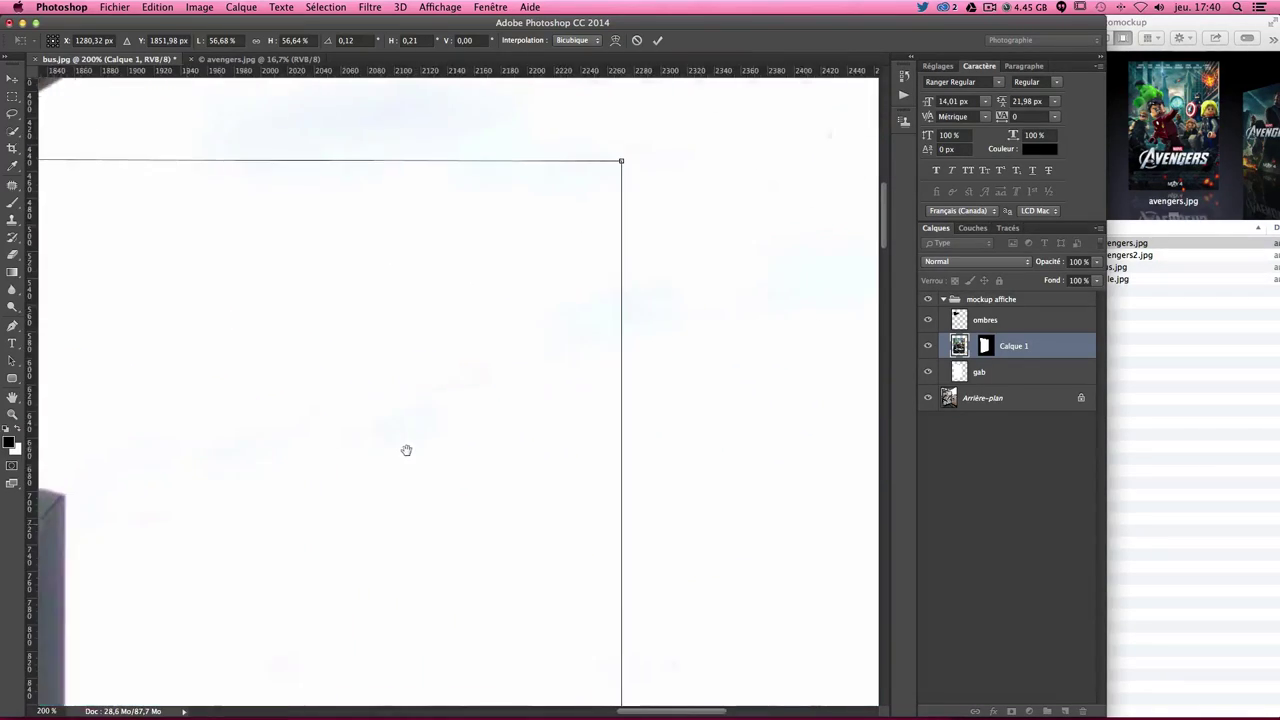
{"action": "scroll", "coordinate": [406, 449], "scroll_direction": "left", "scroll_amount": 2}
{"action": "scroll", "coordinate": [517, 423], "scroll_direction": "left", "scroll_amount": 1}
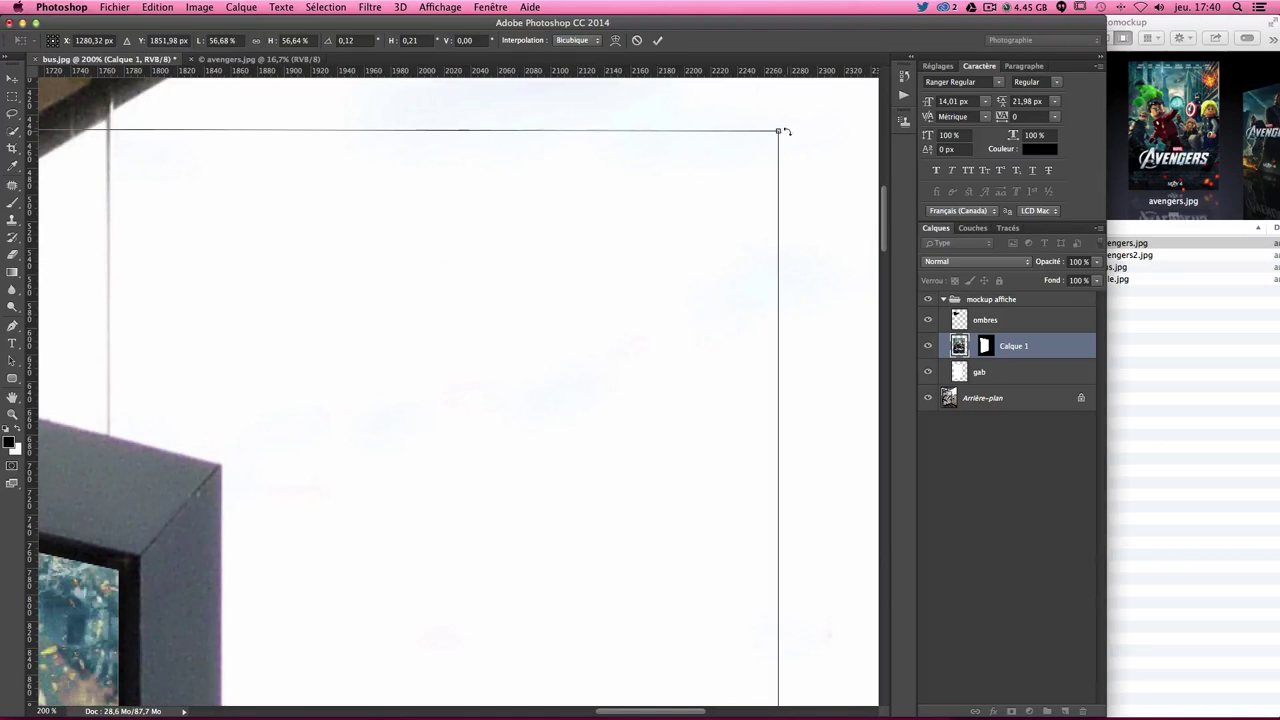
{"action": "mouse_move", "coordinate": [779, 132]}
{"action": "left_mouse_down"}
{"action": "mouse_move", "coordinate": [429, 414]}
{"action": "mouse_move", "coordinate": [124, 571]}
{"action": "left_mouse_up"}
{"action": "scroll", "coordinate": [229, 551], "scroll_direction": "left", "scroll_amount": 5}
{"action": "scroll", "coordinate": [276, 548], "scroll_direction": "down", "scroll_amount": 4}
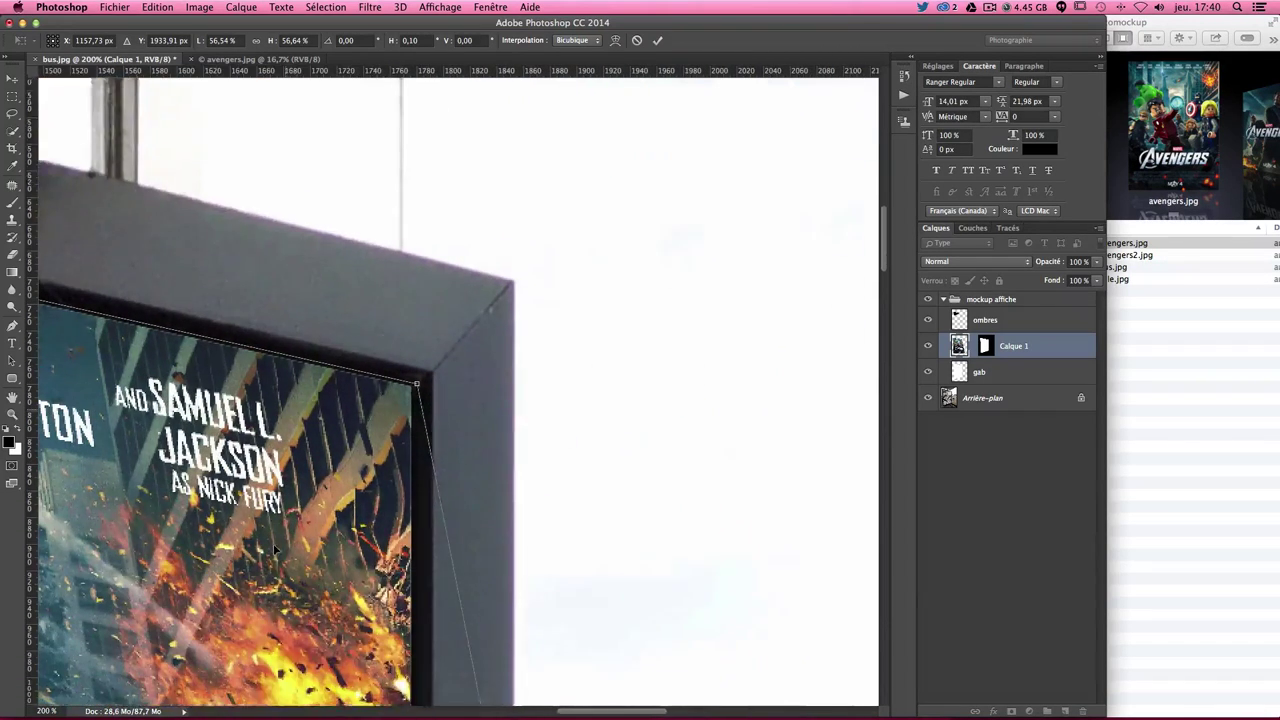
{"action": "scroll", "coordinate": [276, 548], "scroll_direction": "down", "scroll_amount": 4}
{"action": "scroll", "coordinate": [276, 548], "scroll_direction": "left", "scroll_amount": 1}
{"action": "scroll", "coordinate": [276, 548], "scroll_direction": "left", "scroll_amount": 3}
{"action": "scroll", "coordinate": [276, 548], "scroll_direction": "left", "scroll_amount": 2}
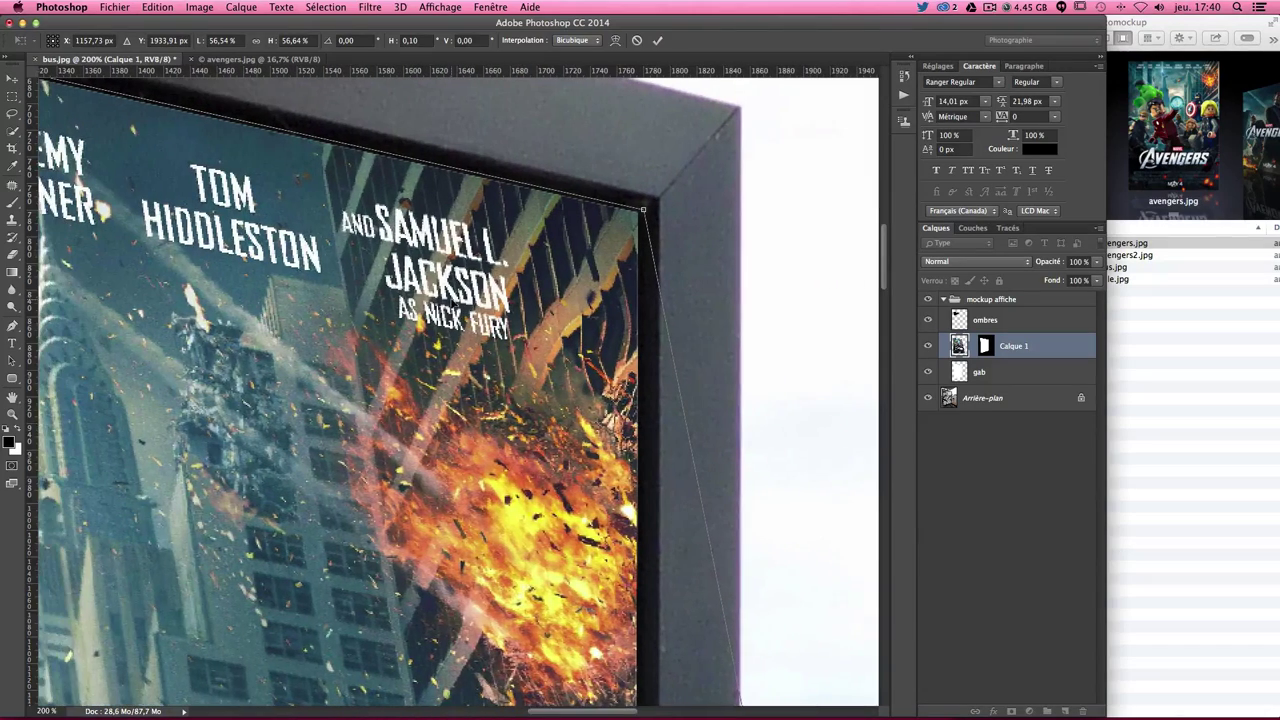
{"action": "scroll", "coordinate": [597, 192], "scroll_direction": "up", "scroll_amount": 2}
{"action": "scroll", "coordinate": [598, 188], "scroll_direction": "left", "scroll_amount": 4}
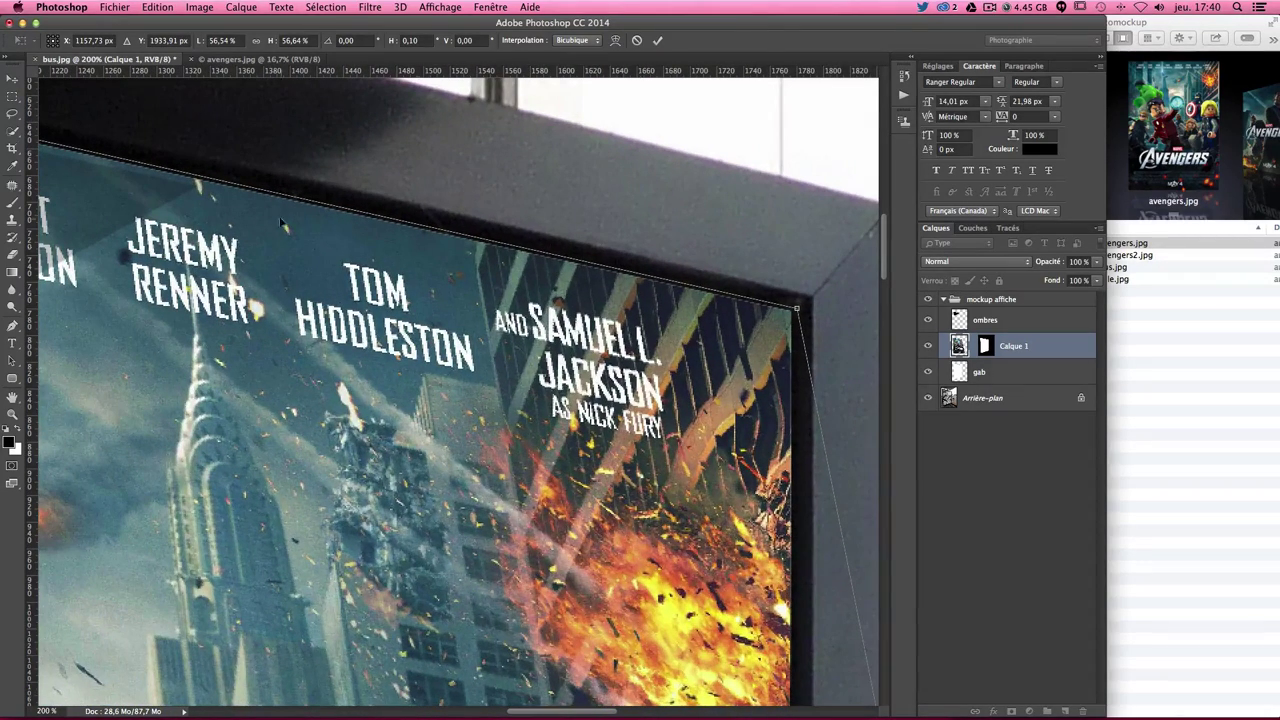
{"action": "scroll", "coordinate": [282, 222], "scroll_direction": "down", "scroll_amount": 2}
{"action": "scroll", "coordinate": [282, 222], "scroll_direction": "up", "scroll_amount": 2}
{"action": "scroll", "coordinate": [282, 222], "scroll_direction": "left", "scroll_amount": 3}
{"action": "scroll", "coordinate": [282, 222], "scroll_direction": "up", "scroll_amount": 1}
{"action": "scroll", "coordinate": [638, 322], "scroll_direction": "down", "scroll_amount": 6}
{"action": "scroll", "coordinate": [638, 322], "scroll_direction": "right", "scroll_amount": 2}
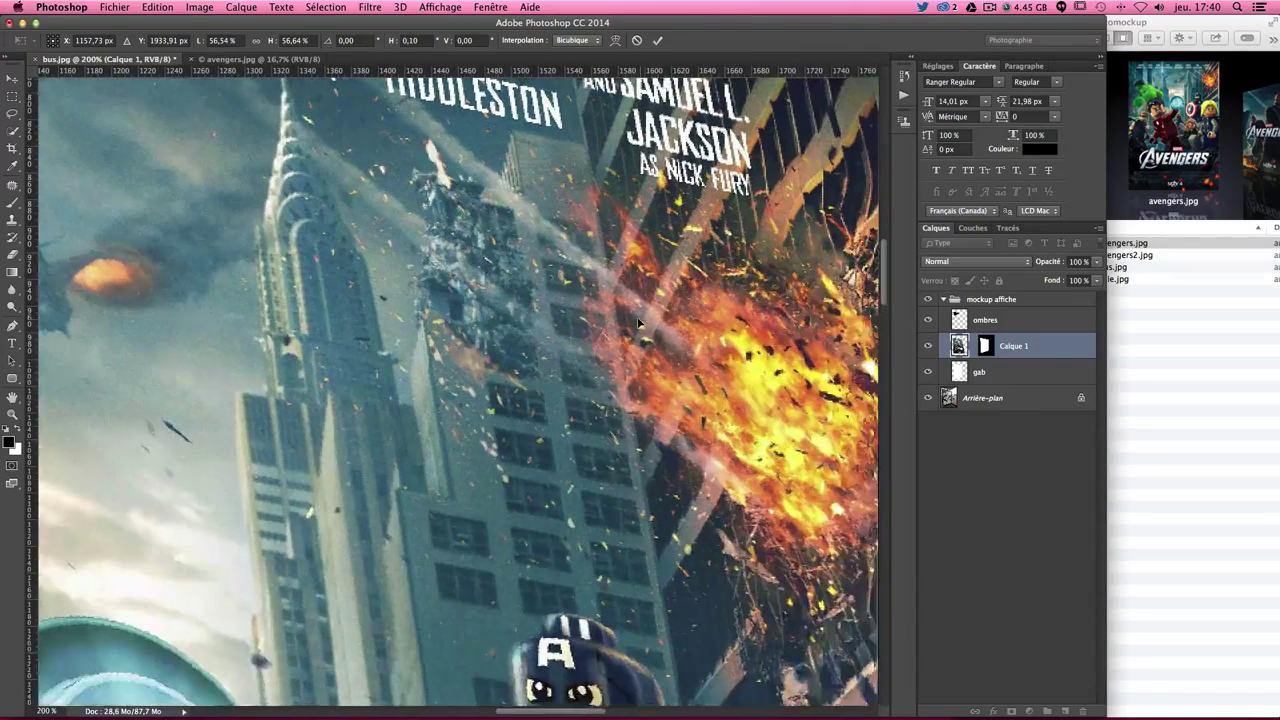
{"action": "scroll", "coordinate": [638, 322], "scroll_direction": "up", "scroll_amount": 6}
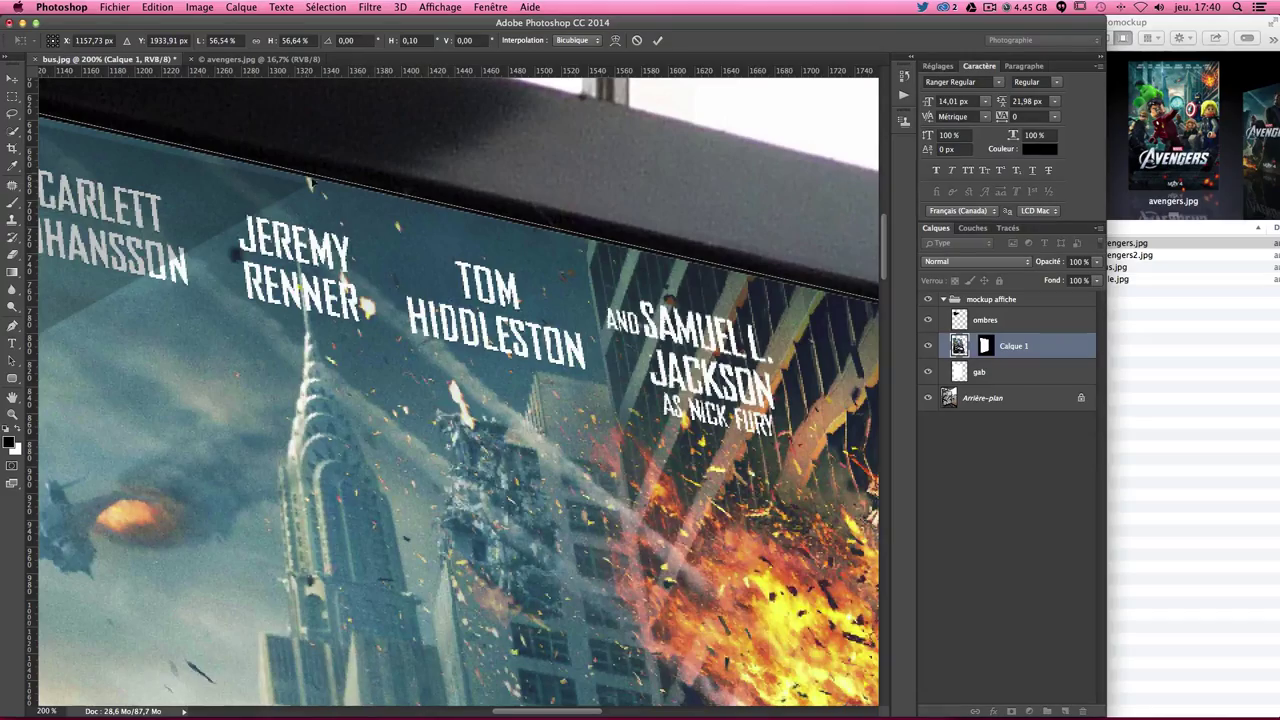
{"action": "scroll", "coordinate": [863, 310], "scroll_direction": "down", "scroll_amount": 3}
Pan to the bottom-right and Cmd-drag that corner handle toward the frame's inner corner.
{"action": "scroll", "coordinate": [851, 317], "scroll_direction": "right", "scroll_amount": 4}
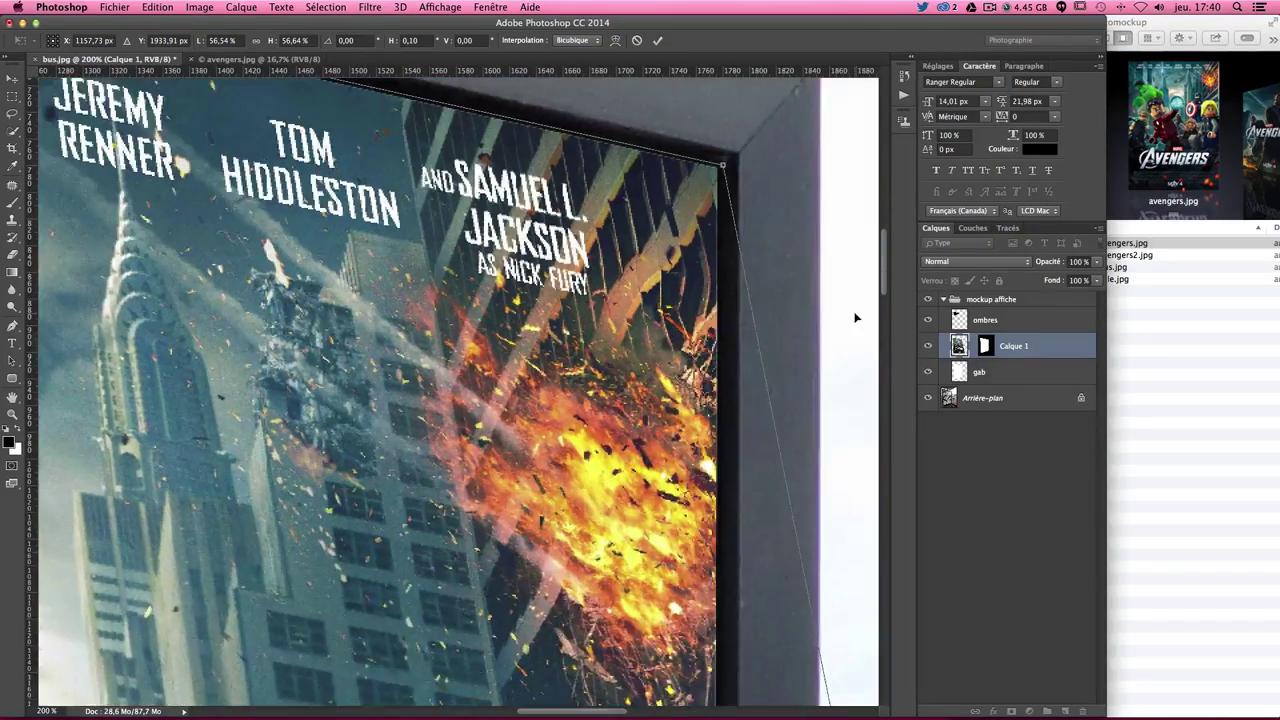
{"action": "scroll", "coordinate": [834, 331], "scroll_direction": "down", "scroll_amount": 2}
{"action": "scroll", "coordinate": [834, 331], "scroll_direction": "down", "scroll_amount": 8}
{"action": "scroll", "coordinate": [831, 339], "scroll_direction": "down", "scroll_amount": 5}
{"action": "scroll", "coordinate": [814, 335], "scroll_direction": "down", "scroll_amount": 5}
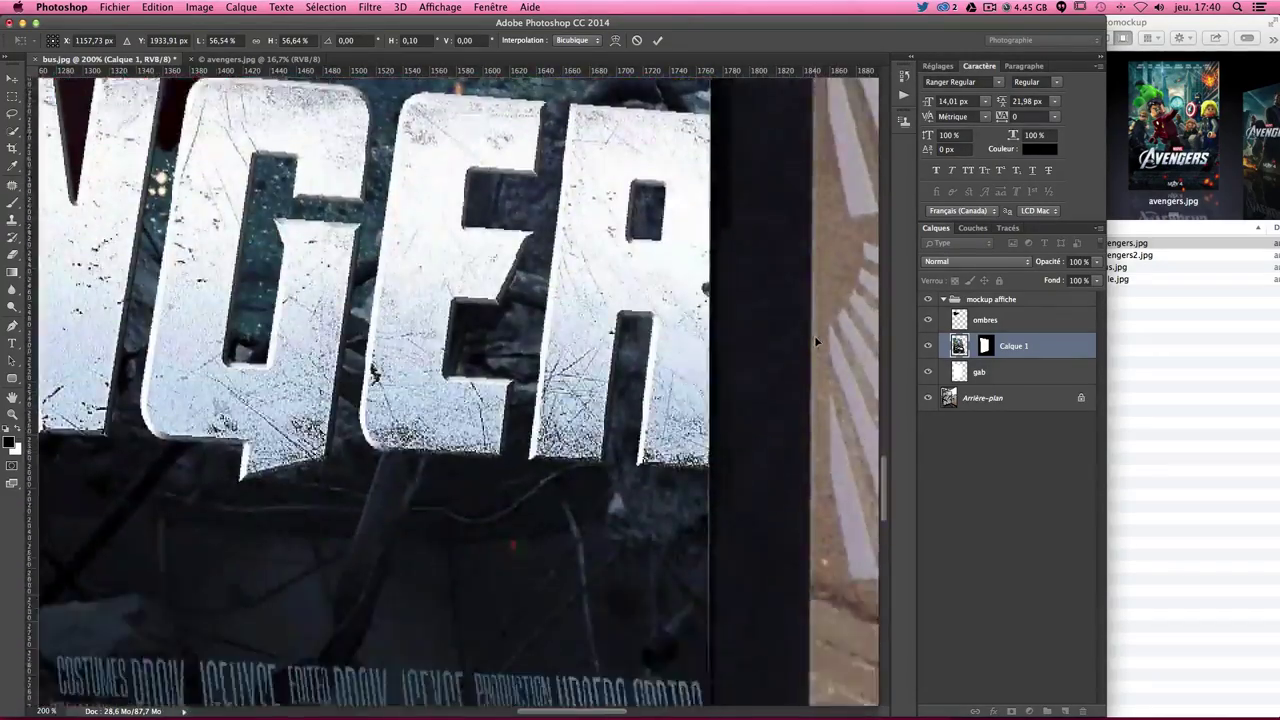
{"action": "scroll", "coordinate": [814, 335], "scroll_direction": "down", "scroll_amount": 2}
{"action": "scroll", "coordinate": [808, 341], "scroll_direction": "down", "scroll_amount": 2}
{"action": "scroll", "coordinate": [808, 341], "scroll_direction": "right", "scroll_amount": 3}
{"action": "scroll", "coordinate": [808, 340], "scroll_direction": "down", "scroll_amount": 3}
{"action": "scroll", "coordinate": [808, 340], "scroll_direction": "right", "scroll_amount": 2}
{"action": "scroll", "coordinate": [810, 336], "scroll_direction": "down", "scroll_amount": 2}
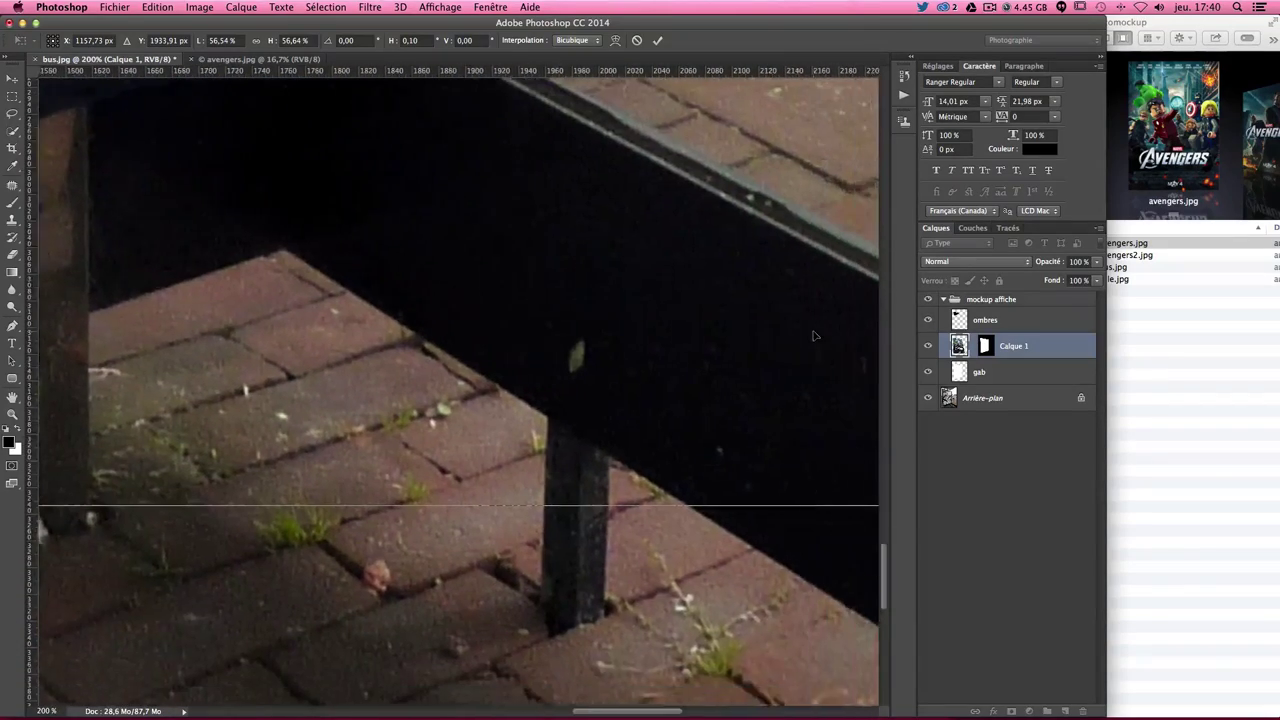
{"action": "scroll", "coordinate": [810, 334], "scroll_direction": "right", "scroll_amount": 3}
{"action": "scroll", "coordinate": [812, 330], "scroll_direction": "up", "scroll_amount": 3}
{"action": "scroll", "coordinate": [813, 554], "scroll_direction": "up", "scroll_amount": 1}
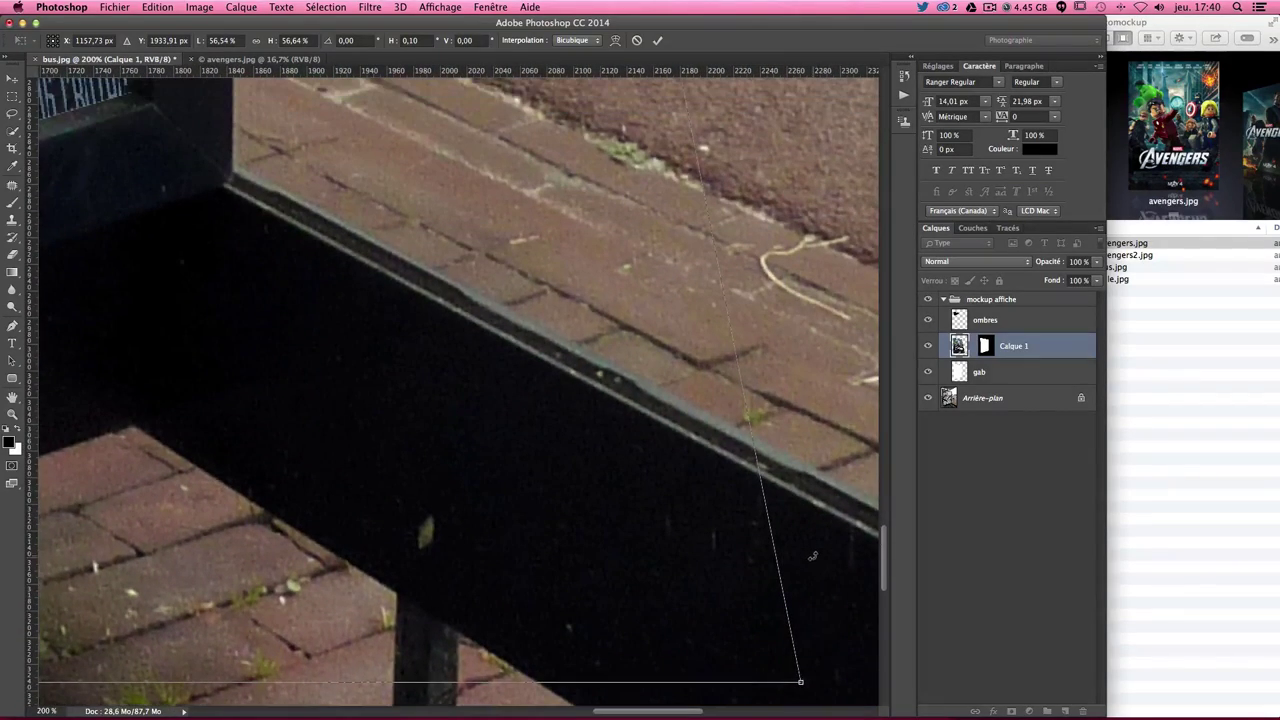
{"action": "left_click_drag", "start_coordinate": [801, 688], "coordinate": [143, 127]}
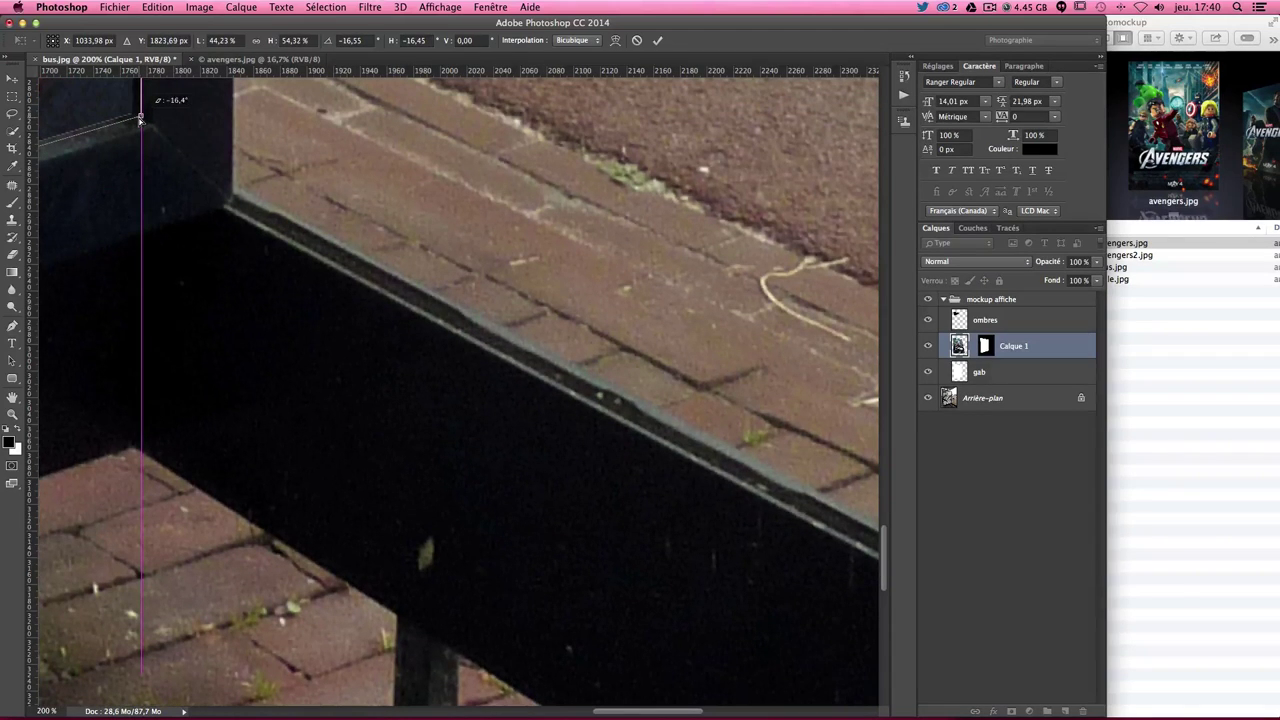
Nudge the lower-right corner onto the frame corner, giving about 44.1% width by 54.3% height.
{"action": "scroll", "coordinate": [300, 250], "scroll_direction": "up", "scroll_amount": 3}
{"action": "scroll", "coordinate": [400, 300], "scroll_direction": "left", "scroll_amount": 3}
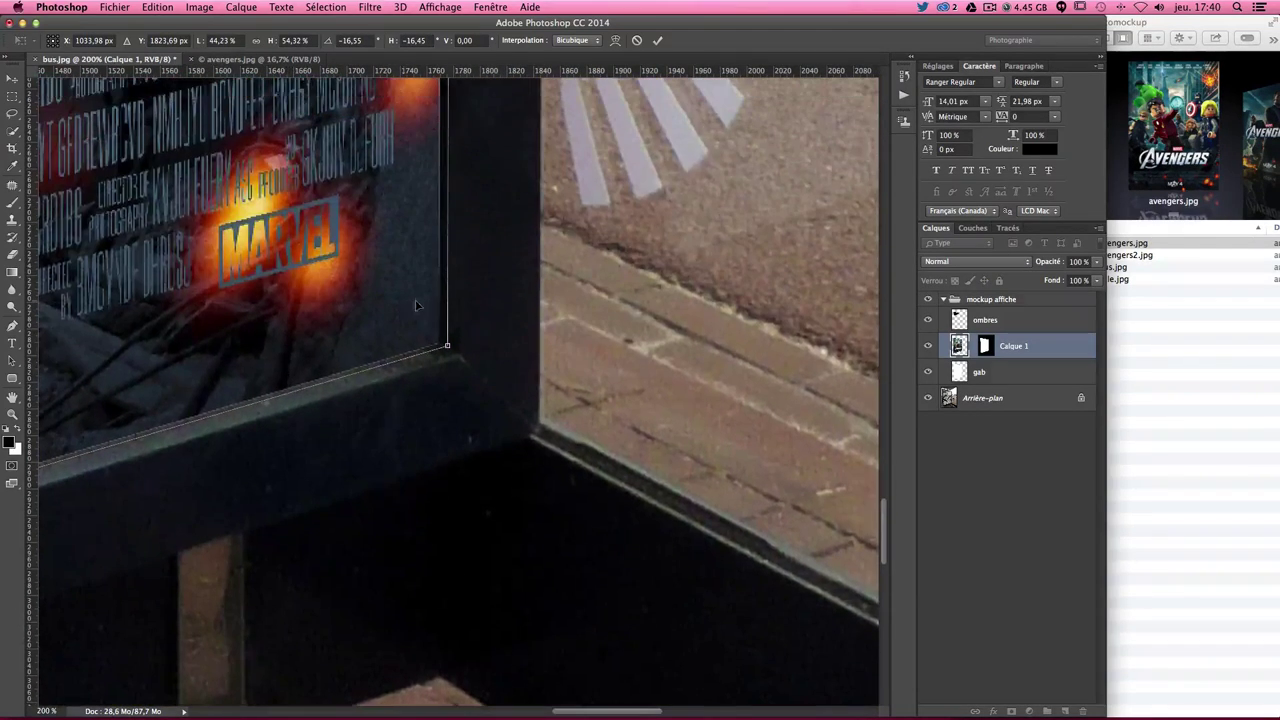
{"action": "left_click_drag", "start_coordinate": [448, 348], "coordinate": [441, 348]}
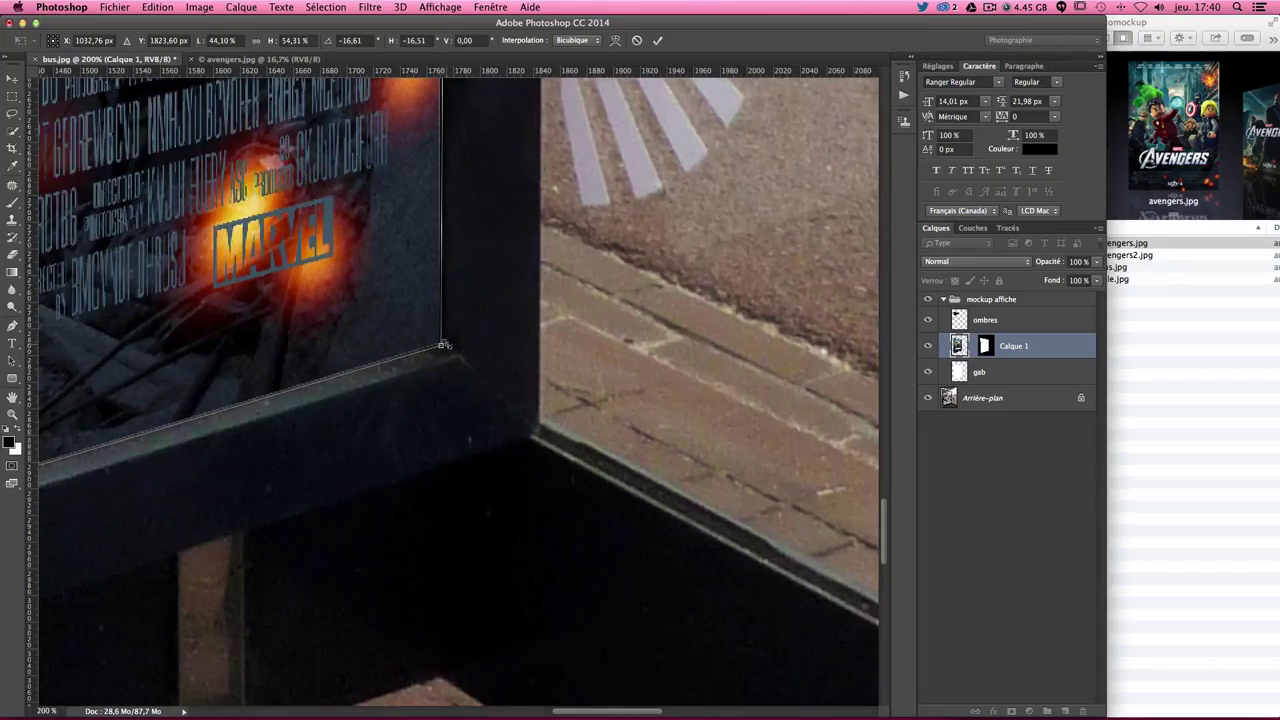
{"action": "scroll", "coordinate": [445, 345], "scroll_direction": "up", "scroll_amount": 5}
{"action": "scroll", "coordinate": [445, 345], "scroll_direction": "up", "scroll_amount": 5}
{"action": "scroll", "coordinate": [445, 345], "scroll_direction": "down", "scroll_amount": 10}
Drag the poster's lower-left corner handle onto the shelter frame's inner lower-left corner.
{"action": "scroll", "coordinate": [446, 343], "scroll_direction": "down", "scroll_amount": 5}
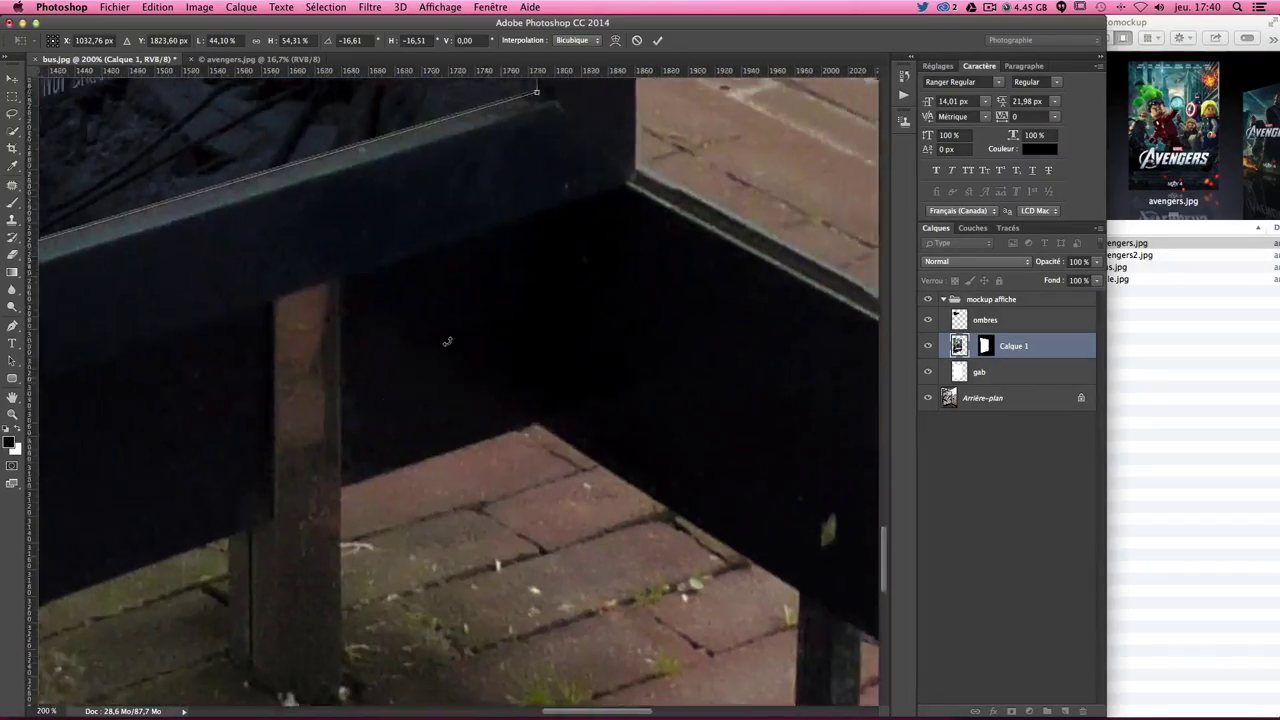
{"action": "scroll", "coordinate": [447, 342], "scroll_direction": "left", "scroll_amount": 5}
{"action": "scroll", "coordinate": [446, 344], "scroll_direction": "left", "scroll_amount": 10}
{"action": "scroll", "coordinate": [445, 345], "scroll_direction": "left", "scroll_amount": 8}
{"action": "scroll", "coordinate": [441, 347], "scroll_direction": "left", "scroll_amount": 8}
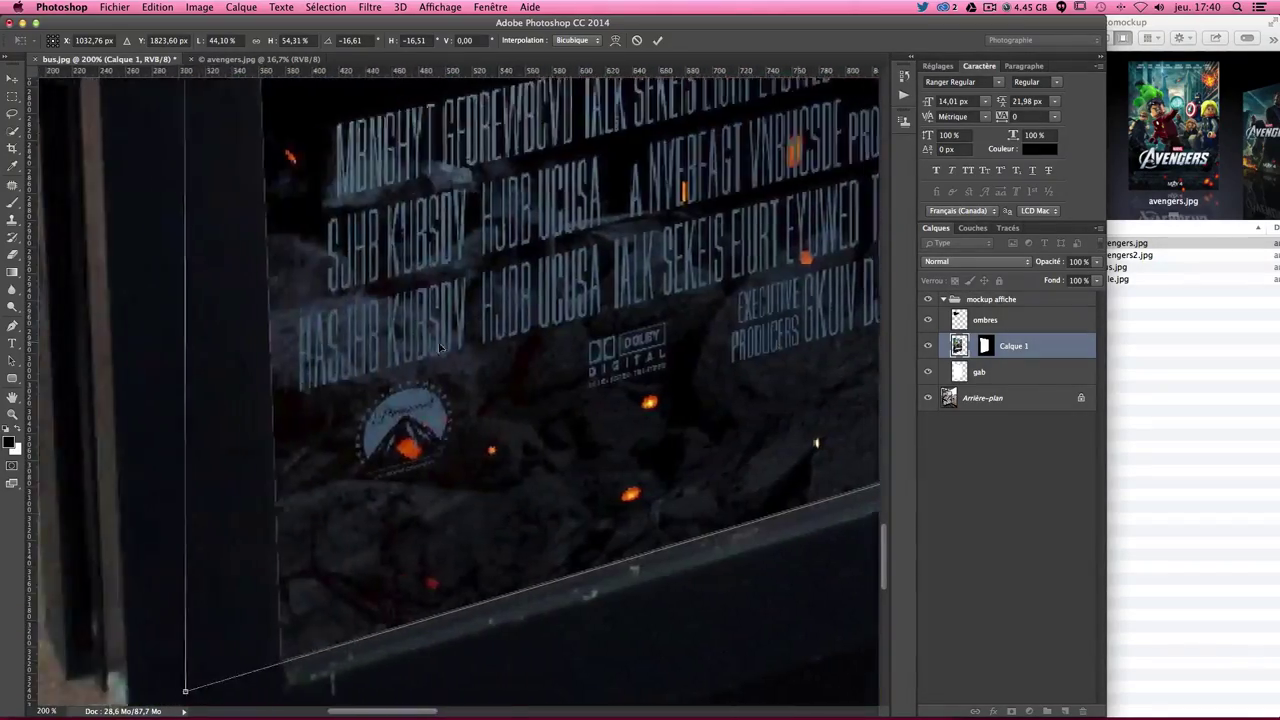
{"action": "scroll", "coordinate": [441, 347], "scroll_direction": "left", "scroll_amount": 8}
{"action": "scroll", "coordinate": [441, 347], "scroll_direction": "down", "scroll_amount": 2}
{"action": "scroll", "coordinate": [515, 410], "scroll_direction": "down", "scroll_amount": 3}
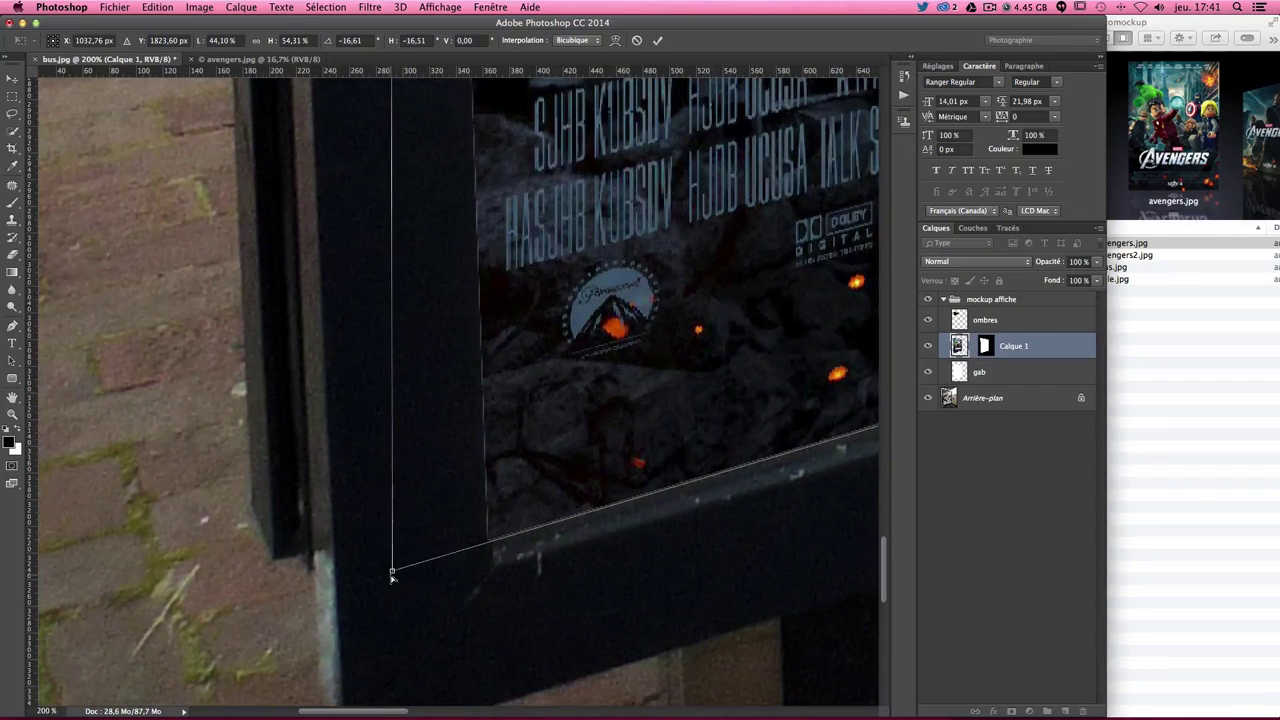
{"action": "left_click_drag", "start_coordinate": [392, 574], "coordinate": [483, 555]}
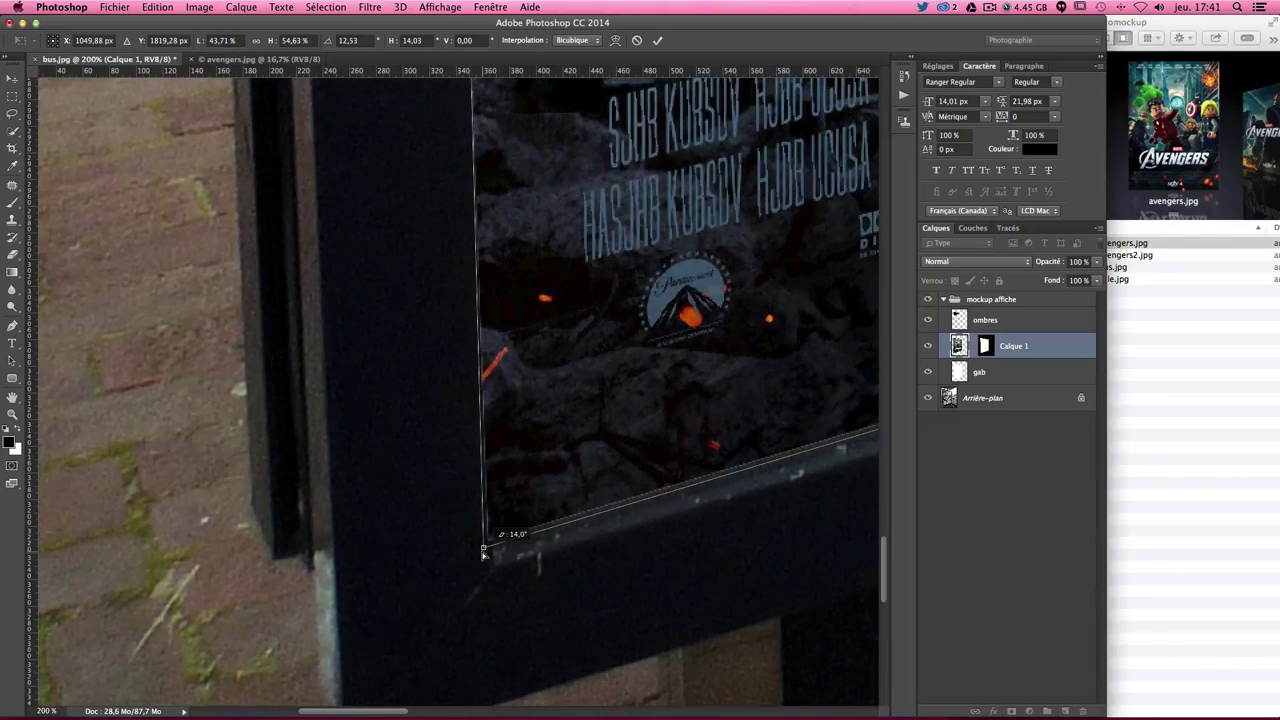
Align the poster's upper-left corner handle with the frame's inner upper-left corner.
{"action": "scroll", "coordinate": [484, 549], "scroll_direction": "up", "scroll_amount": 5}
{"action": "scroll", "coordinate": [482, 540], "scroll_direction": "up", "scroll_amount": 5}
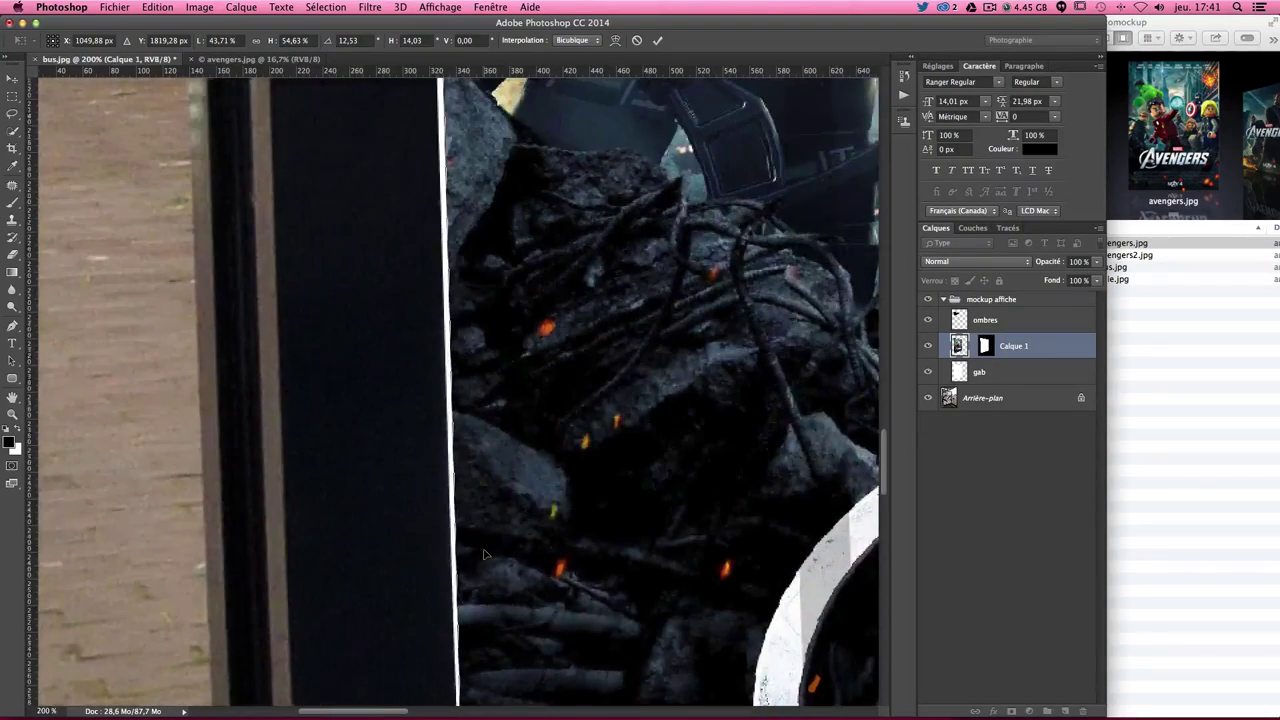
{"action": "scroll", "coordinate": [480, 532], "scroll_direction": "up", "scroll_amount": 1}
{"action": "scroll", "coordinate": [430, 398], "scroll_direction": "up", "scroll_amount": 5}
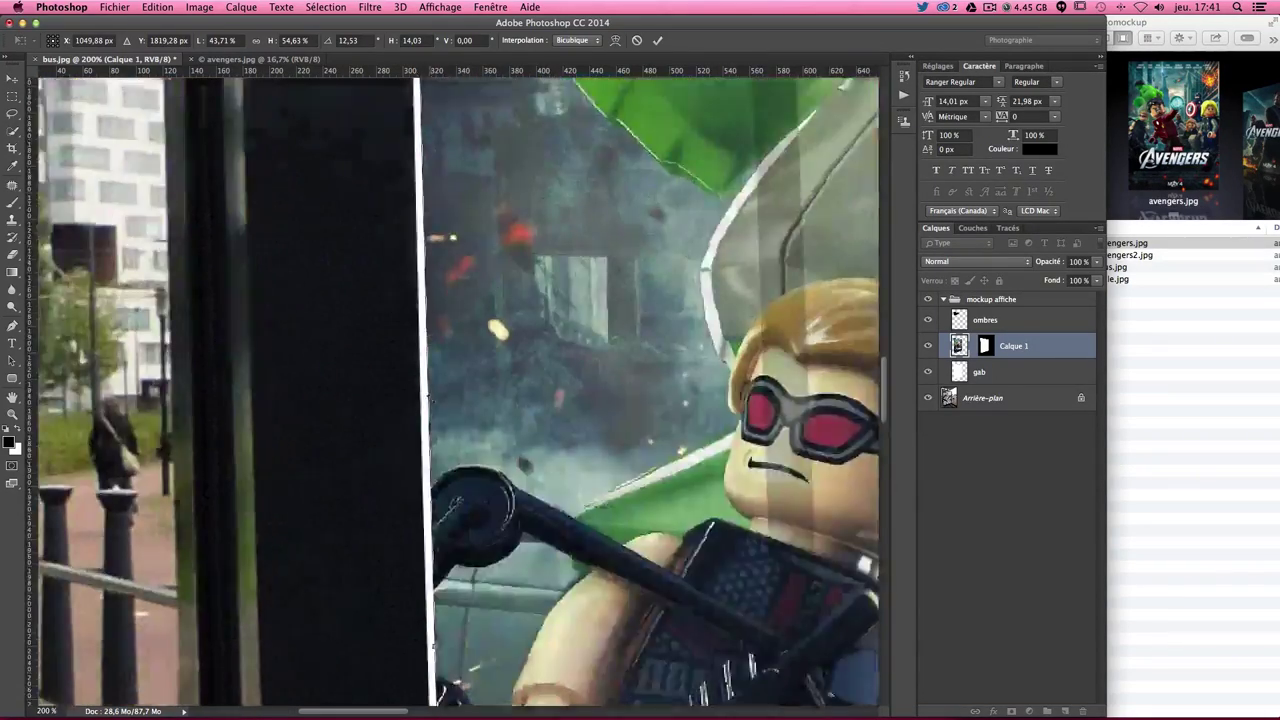
{"action": "scroll", "coordinate": [430, 398], "scroll_direction": "up", "scroll_amount": 5}
{"action": "scroll", "coordinate": [428, 400], "scroll_direction": "up", "scroll_amount": 5}
{"action": "scroll", "coordinate": [427, 403], "scroll_direction": "up", "scroll_amount": 3}
{"action": "scroll", "coordinate": [427, 403], "scroll_direction": "up", "scroll_amount": 5}
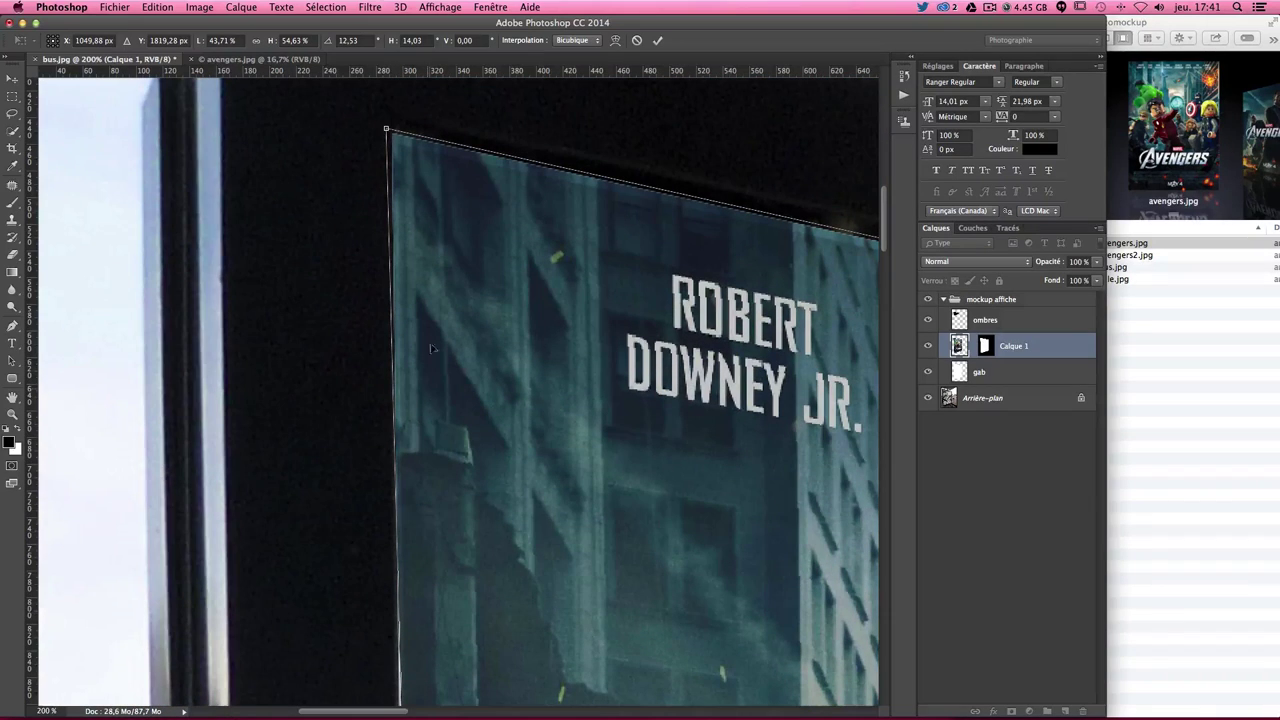
{"action": "left_click_drag", "start_coordinate": [386, 129], "coordinate": [379, 128]}
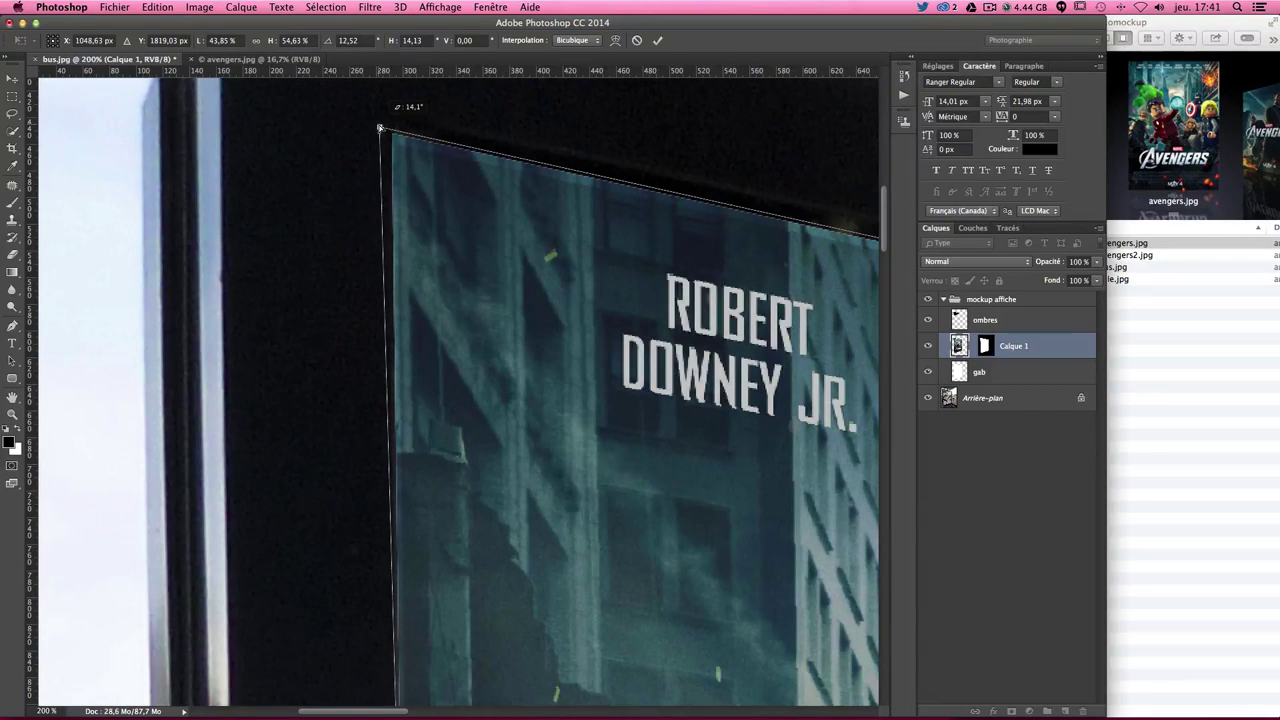
Nudge the lower-left corner slightly left so it sits in the frame.
{"action": "scroll", "coordinate": [472, 350], "scroll_direction": "down", "scroll_amount": 5}
{"action": "scroll", "coordinate": [472, 350], "scroll_direction": "down", "scroll_amount": 5}
{"action": "scroll", "coordinate": [472, 350], "scroll_direction": "down", "scroll_amount": 5}
{"action": "scroll", "coordinate": [472, 350], "scroll_direction": "down", "scroll_amount": 5}
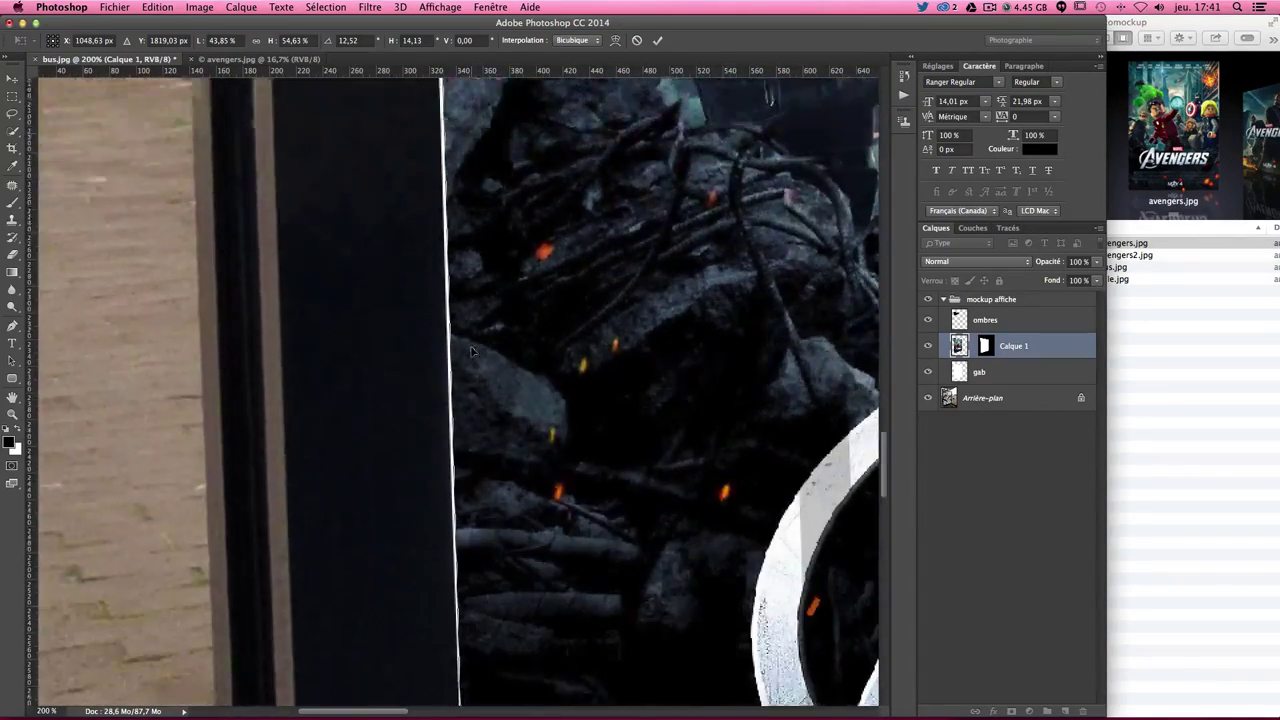
{"action": "scroll", "coordinate": [472, 350], "scroll_direction": "down", "scroll_amount": 5}
{"action": "scroll", "coordinate": [472, 350], "scroll_direction": "down", "scroll_amount": 5}
{"action": "scroll", "coordinate": [480, 360], "scroll_direction": "down", "scroll_amount": 5}
{"action": "scroll", "coordinate": [501, 381], "scroll_direction": "down", "scroll_amount": 5}
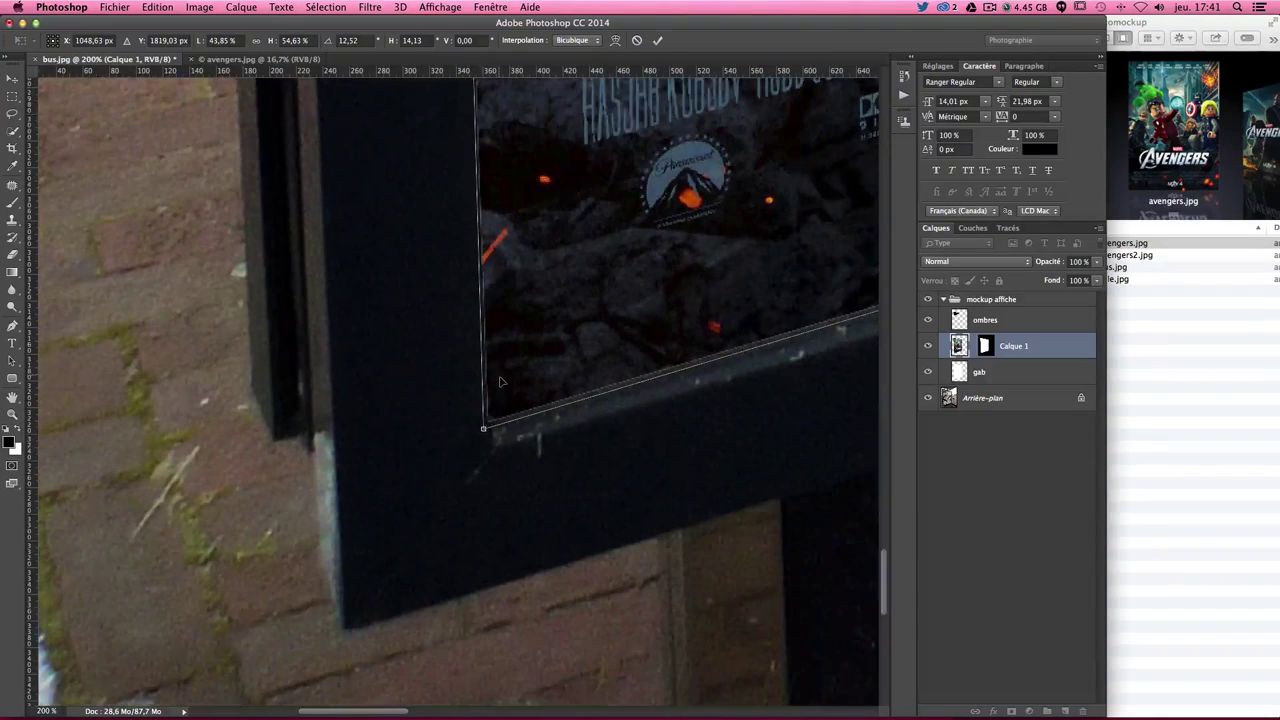
{"action": "left_click_drag", "start_coordinate": [484, 432], "coordinate": [476, 435]}
Scroll up to inspect the poster's top-left corner against the shelter frame.
{"action": "scroll", "coordinate": [476, 435], "scroll_direction": "up", "scroll_amount": 2}
{"action": "scroll", "coordinate": [477, 434], "scroll_direction": "up", "scroll_amount": 5}
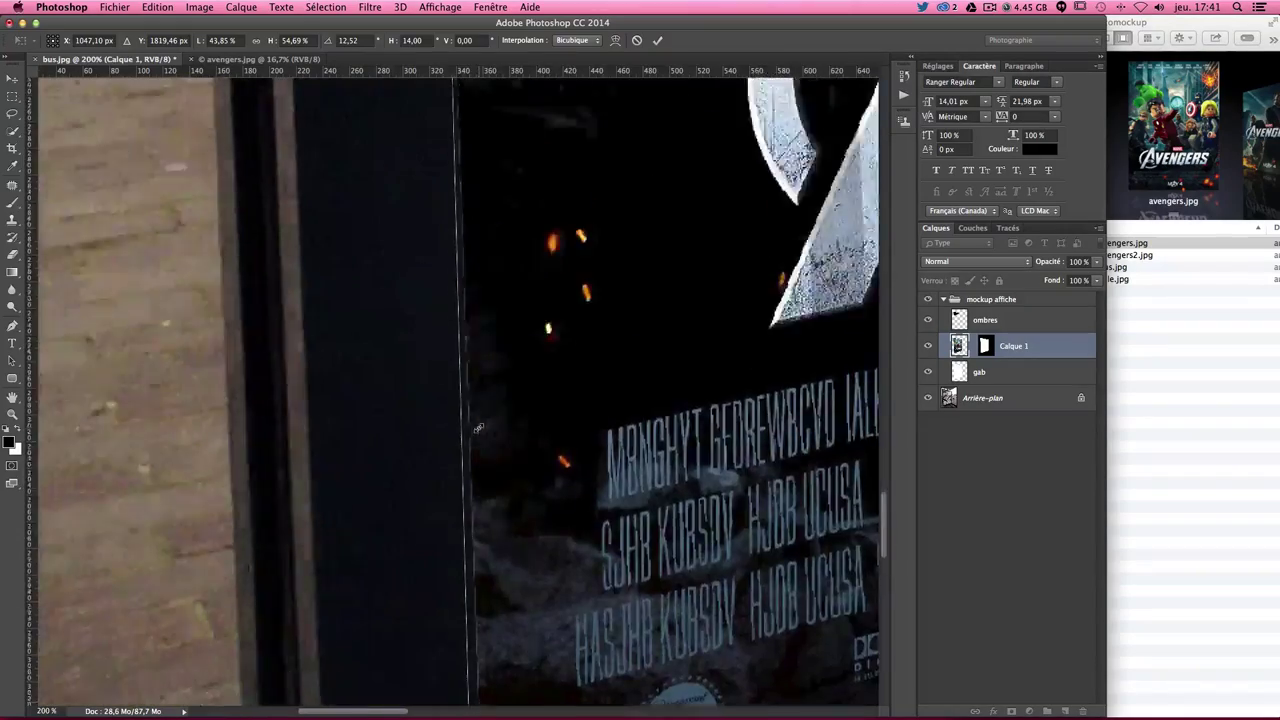
{"action": "scroll", "coordinate": [478, 433], "scroll_direction": "up", "scroll_amount": 5}
{"action": "scroll", "coordinate": [479, 432], "scroll_direction": "up", "scroll_amount": 3}
{"action": "scroll", "coordinate": [479, 430], "scroll_direction": "up", "scroll_amount": 5}
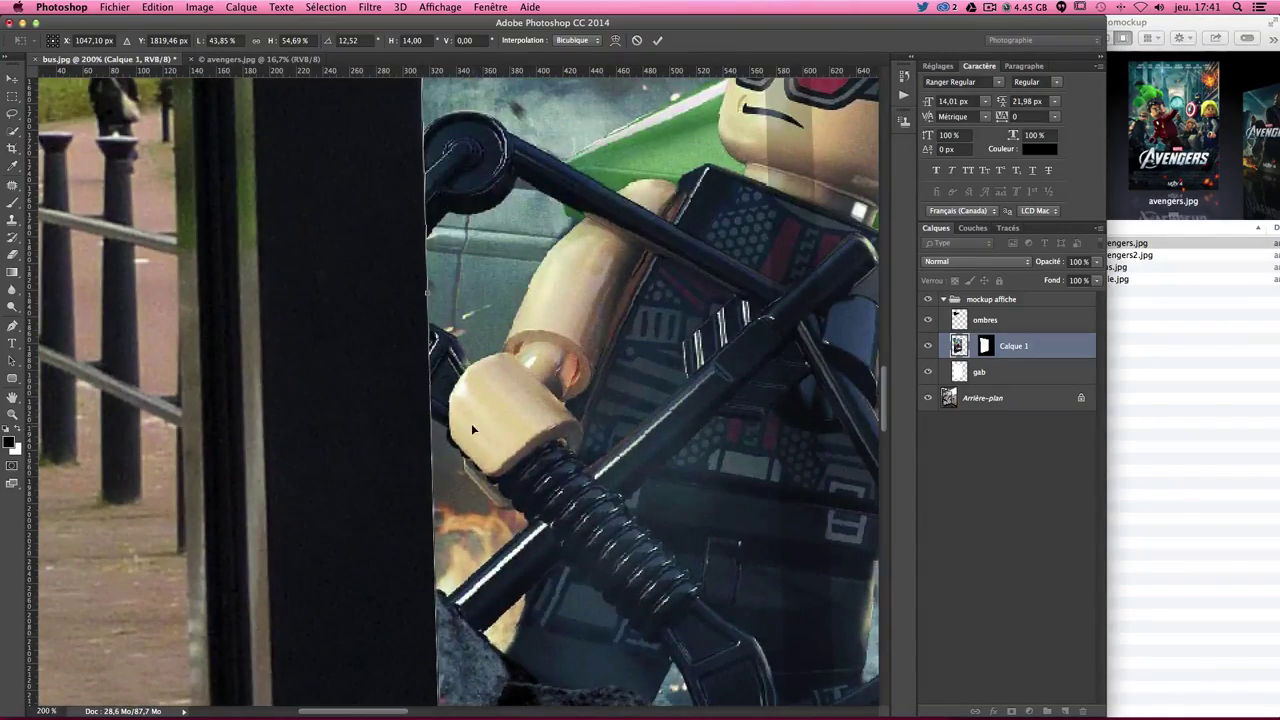
{"action": "scroll", "coordinate": [432, 236], "scroll_direction": "up", "scroll_amount": 3}
{"action": "scroll", "coordinate": [435, 244], "scroll_direction": "up", "scroll_amount": 3}
{"action": "scroll", "coordinate": [435, 244], "scroll_direction": "up", "scroll_amount": 3}
{"action": "scroll", "coordinate": [435, 244], "scroll_direction": "up", "scroll_amount": 3}
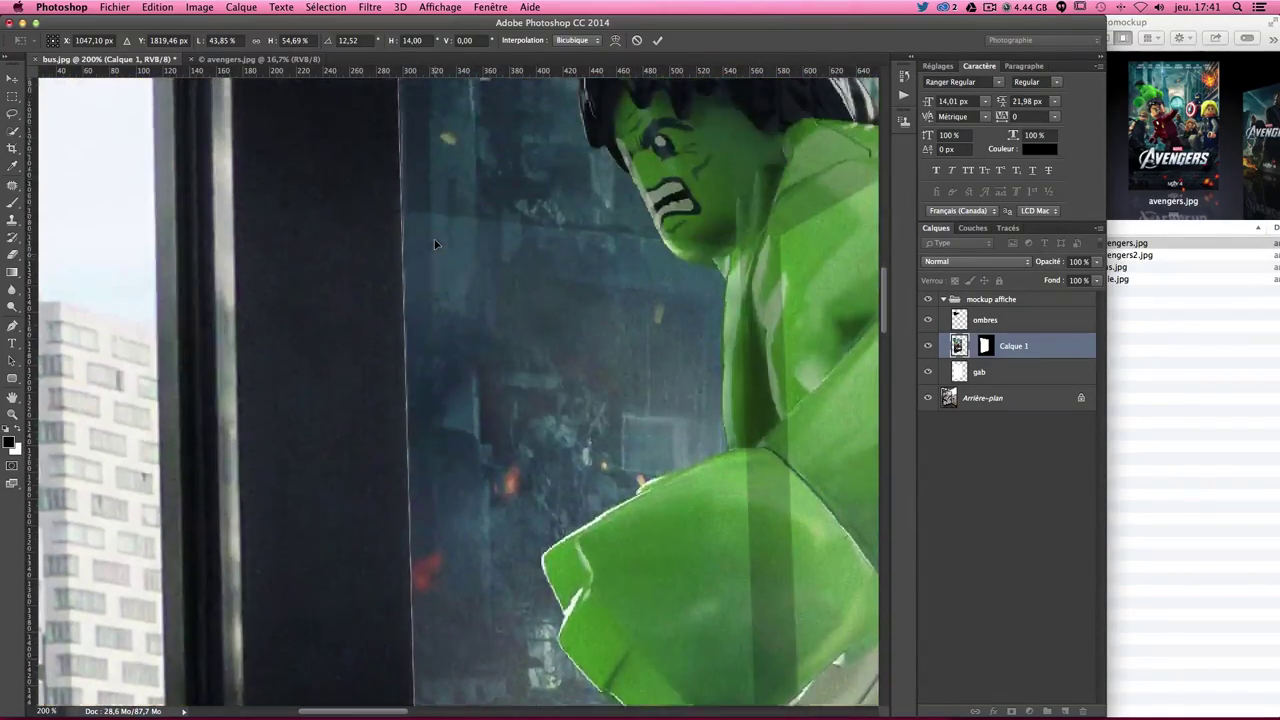
{"action": "scroll", "coordinate": [435, 244], "scroll_direction": "up", "scroll_amount": 3}
{"action": "scroll", "coordinate": [435, 244], "scroll_direction": "up", "scroll_amount": 3}
{"action": "scroll", "coordinate": [435, 244], "scroll_direction": "up", "scroll_amount": 3}
{"action": "scroll", "coordinate": [435, 244], "scroll_direction": "right", "scroll_amount": 1}
Scroll down the left edge to check the bottom-left corner, then back up.
{"action": "scroll", "coordinate": [428, 263], "scroll_direction": "down", "scroll_amount": 3}
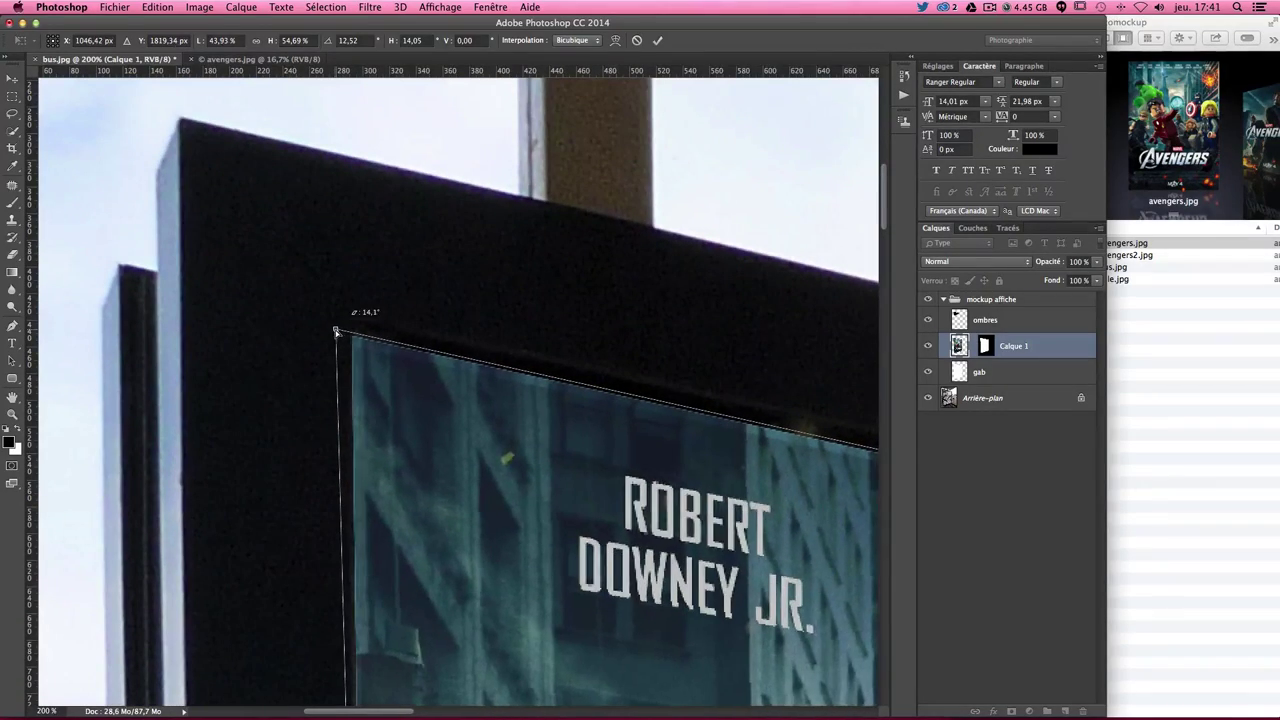
{"action": "scroll", "coordinate": [435, 350], "scroll_direction": "down", "scroll_amount": 3}
{"action": "scroll", "coordinate": [531, 368], "scroll_direction": "down", "scroll_amount": 5}
{"action": "scroll", "coordinate": [531, 368], "scroll_direction": "left", "scroll_amount": 2}
{"action": "scroll", "coordinate": [531, 368], "scroll_direction": "down", "scroll_amount": 5}
{"action": "scroll", "coordinate": [531, 368], "scroll_direction": "left", "scroll_amount": 2}
{"action": "scroll", "coordinate": [535, 366], "scroll_direction": "down", "scroll_amount": 5}
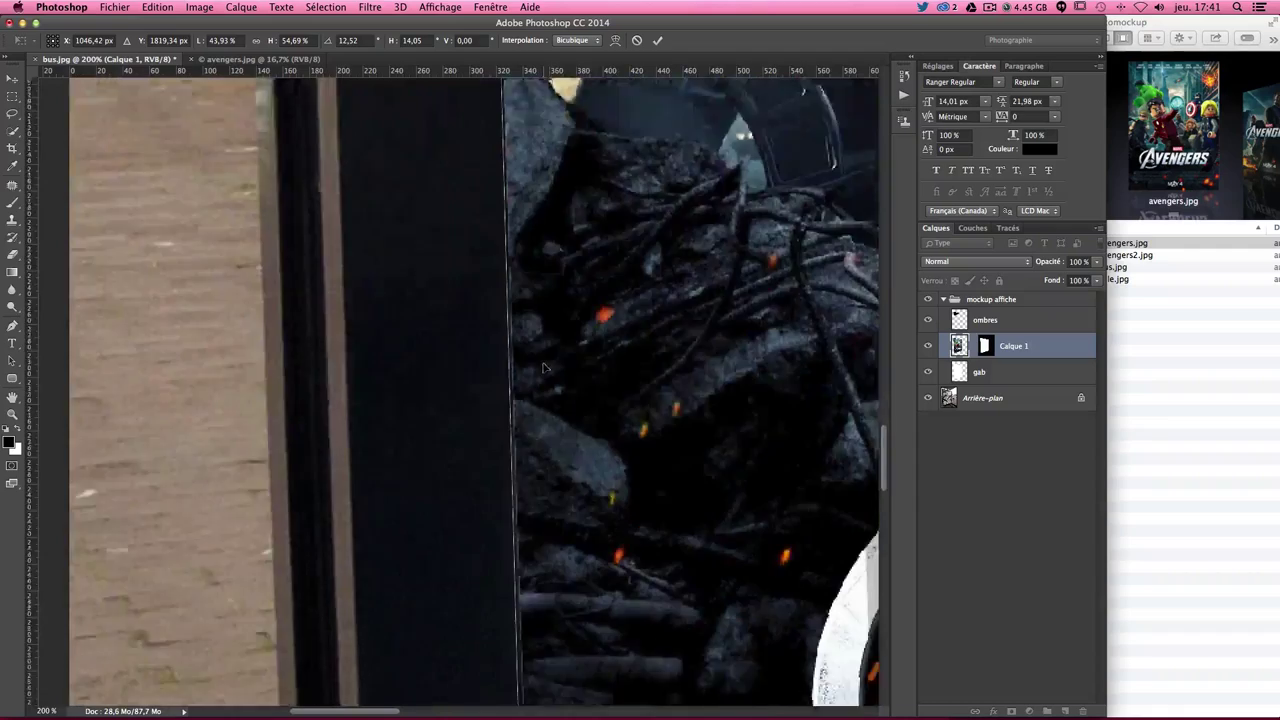
{"action": "scroll", "coordinate": [538, 367], "scroll_direction": "down", "scroll_amount": 3}
{"action": "scroll", "coordinate": [541, 368], "scroll_direction": "down", "scroll_amount": 2}
{"action": "scroll", "coordinate": [543, 368], "scroll_direction": "down", "scroll_amount": 8}
{"action": "scroll", "coordinate": [543, 362], "scroll_direction": "up", "scroll_amount": 3}
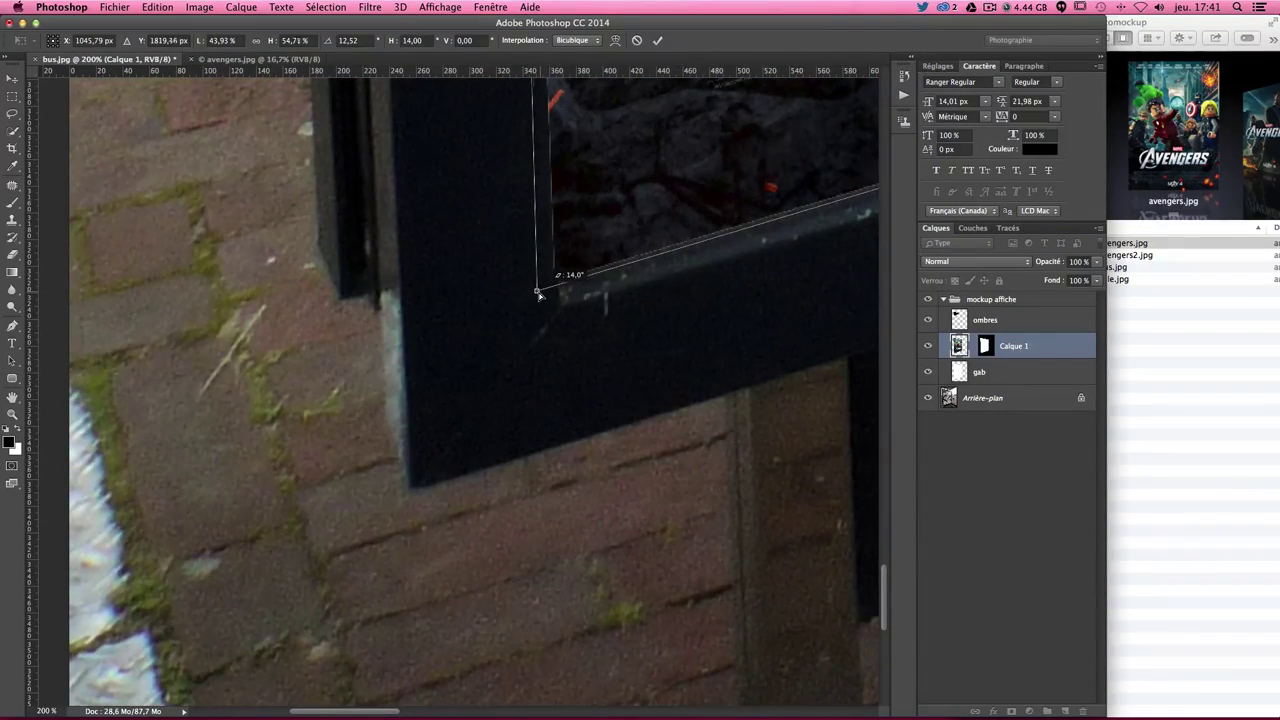
{"action": "scroll", "coordinate": [641, 317], "scroll_direction": "up", "scroll_amount": 5}
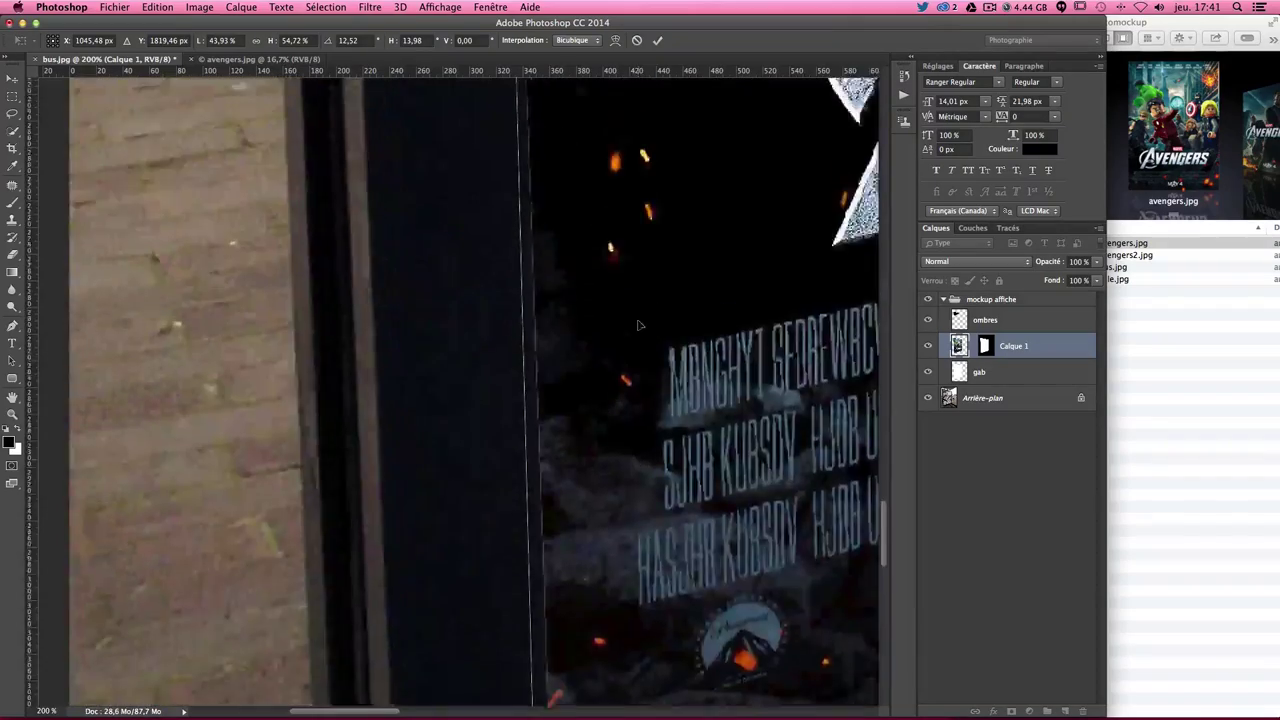
{"action": "scroll", "coordinate": [641, 317], "scroll_direction": "up", "scroll_amount": 5}
{"action": "scroll", "coordinate": [640, 320], "scroll_direction": "up", "scroll_amount": 5}
{"action": "scroll", "coordinate": [638, 324], "scroll_direction": "up", "scroll_amount": 3}
{"action": "scroll", "coordinate": [637, 319], "scroll_direction": "up", "scroll_amount": 5}
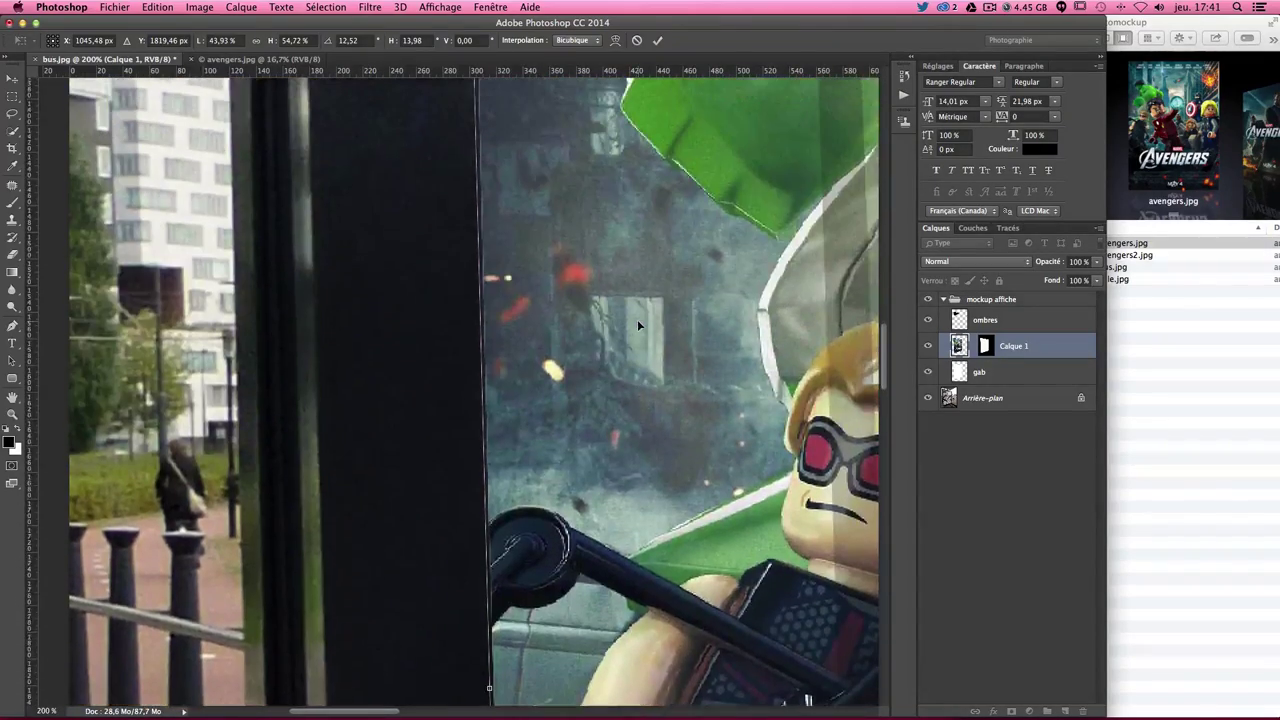
{"action": "scroll", "coordinate": [637, 319], "scroll_direction": "up", "scroll_amount": 3}
{"action": "scroll", "coordinate": [637, 318], "scroll_direction": "up", "scroll_amount": 1}
{"action": "scroll", "coordinate": [640, 318], "scroll_direction": "up", "scroll_amount": 3}
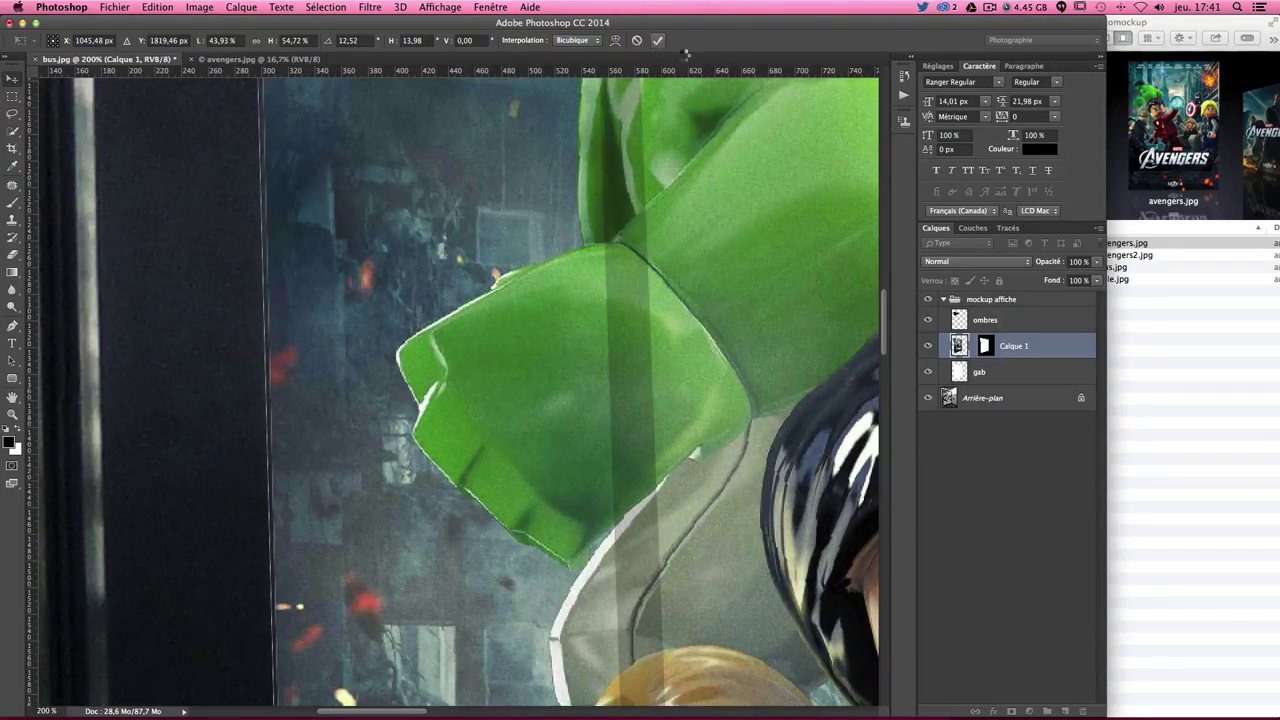
Commit the poster distortion and zoom to 33.3% to view the whole shelter.
{"action": "left_click", "coordinate": [657, 40]}
{"action": "key", "text": "super+minus"}
{"action": "key", "text": "super+minus"}
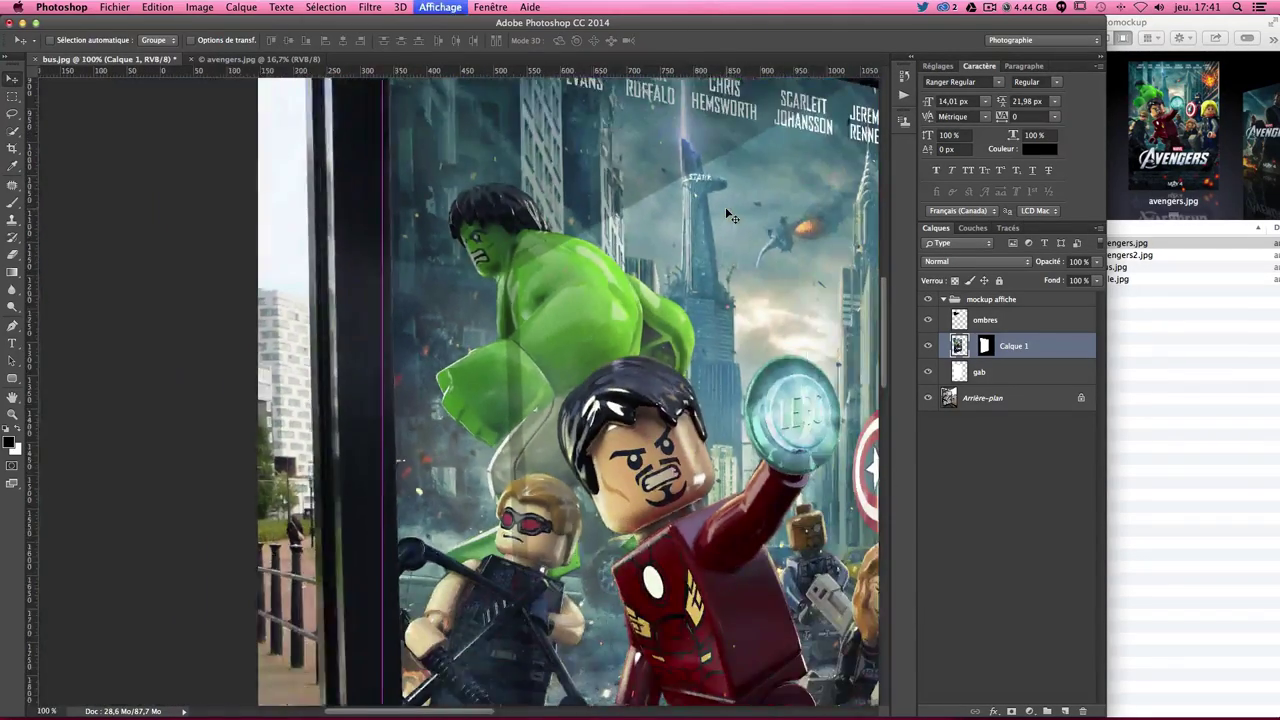
{"action": "key", "text": "super+minus"}
{"action": "key", "text": "super+minus"}
{"action": "key", "text": "super+minus"}
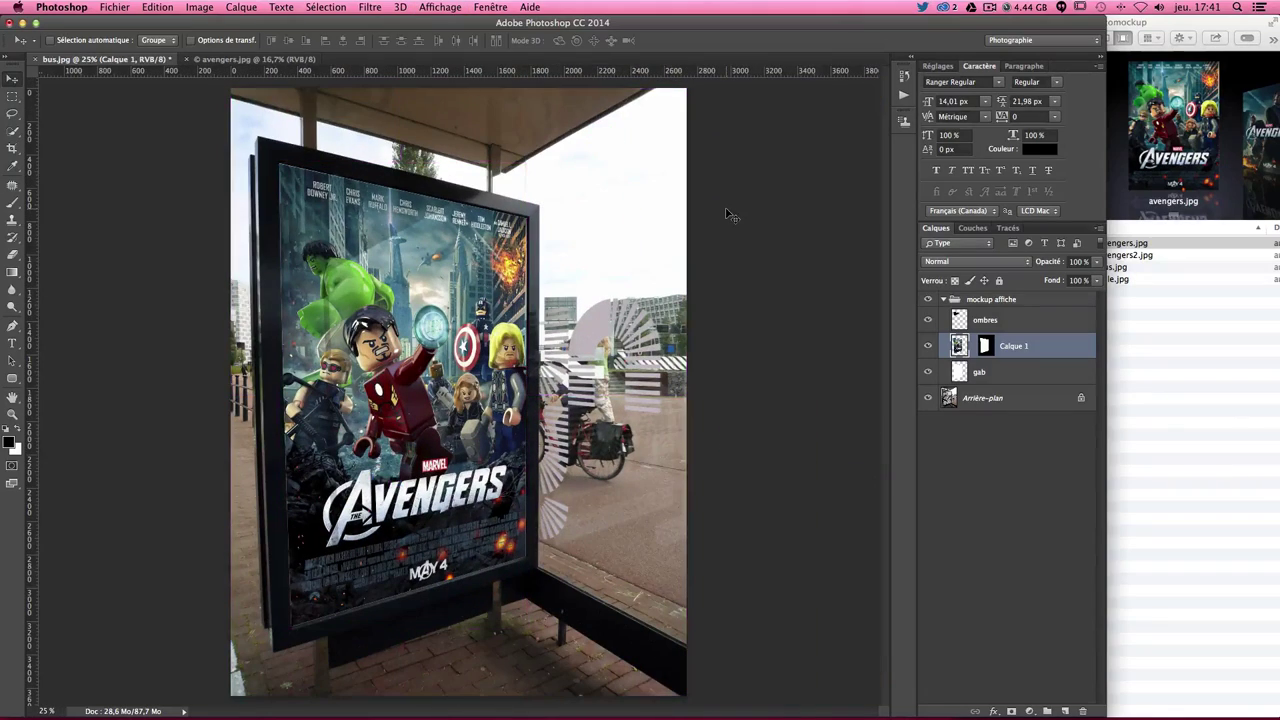
{"action": "key", "text": "super+plus"}
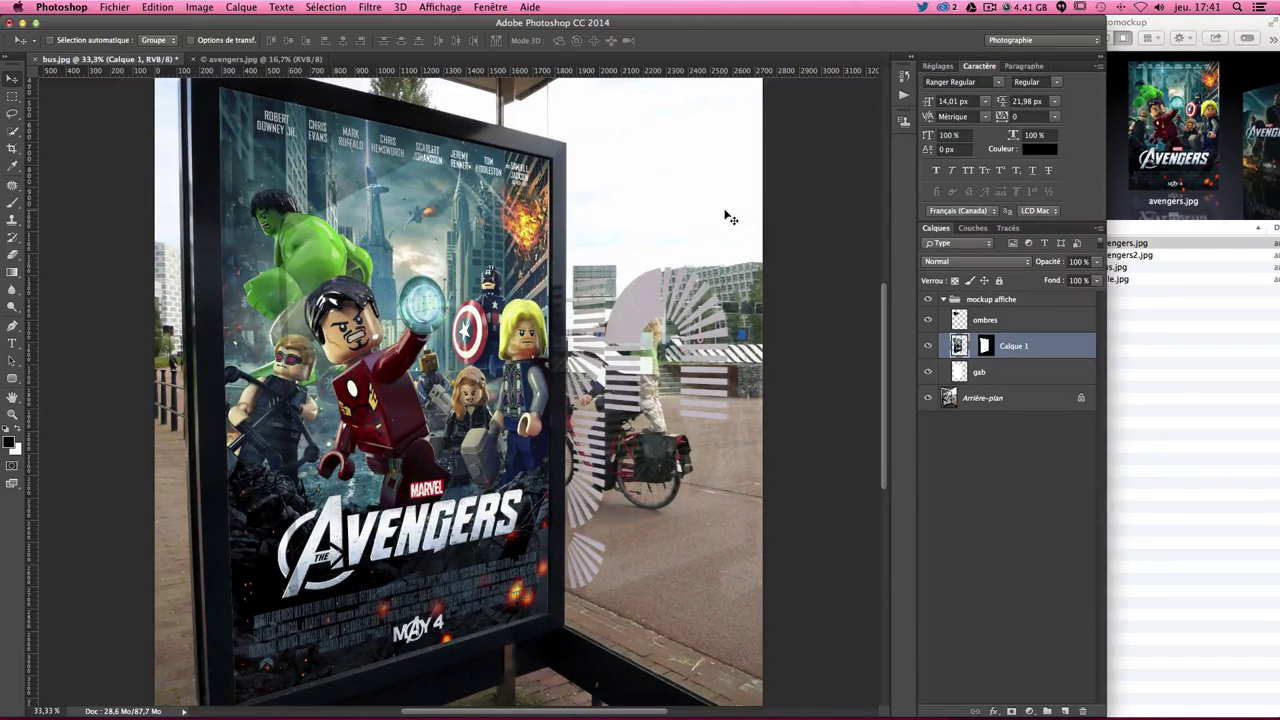
{"action": "scroll", "coordinate": [620, 338], "scroll_direction": "left", "scroll_amount": 5}
{"action": "scroll", "coordinate": [610, 336], "scroll_direction": "down", "scroll_amount": 3}
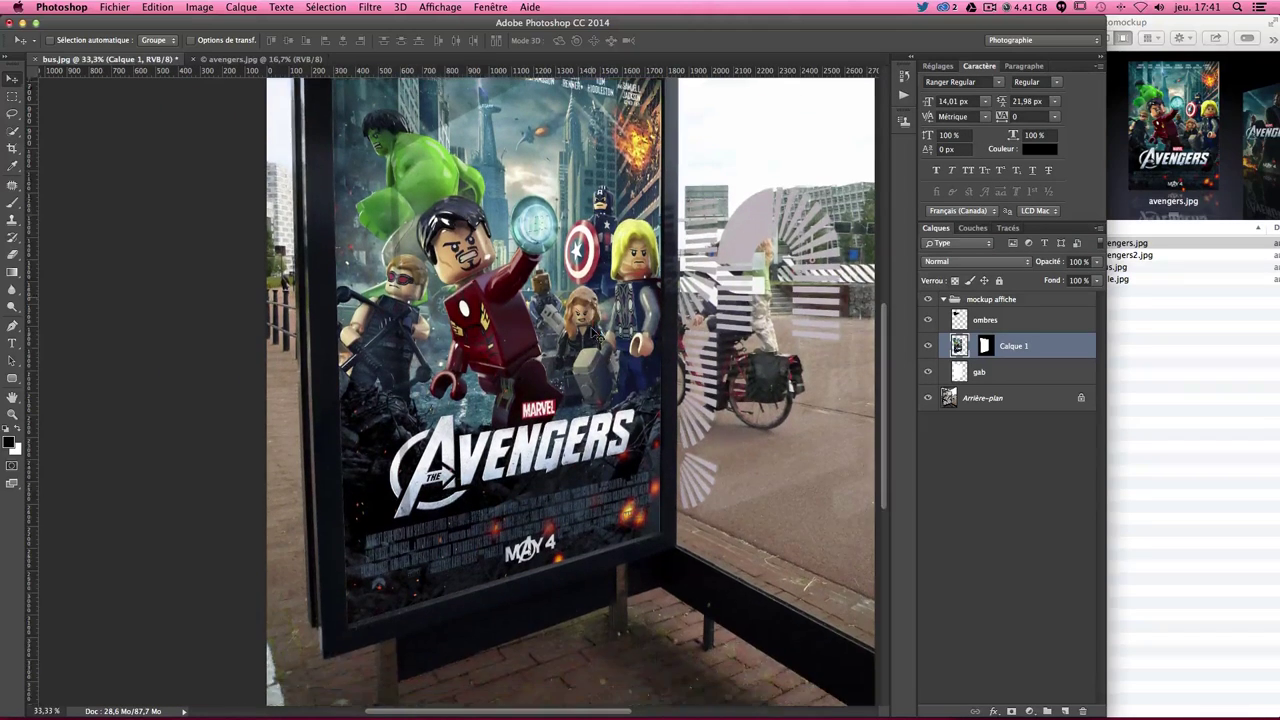
{"action": "scroll", "coordinate": [600, 335], "scroll_direction": "up", "scroll_amount": 3}
{"action": "scroll", "coordinate": [595, 335], "scroll_direction": "up", "scroll_amount": 2}
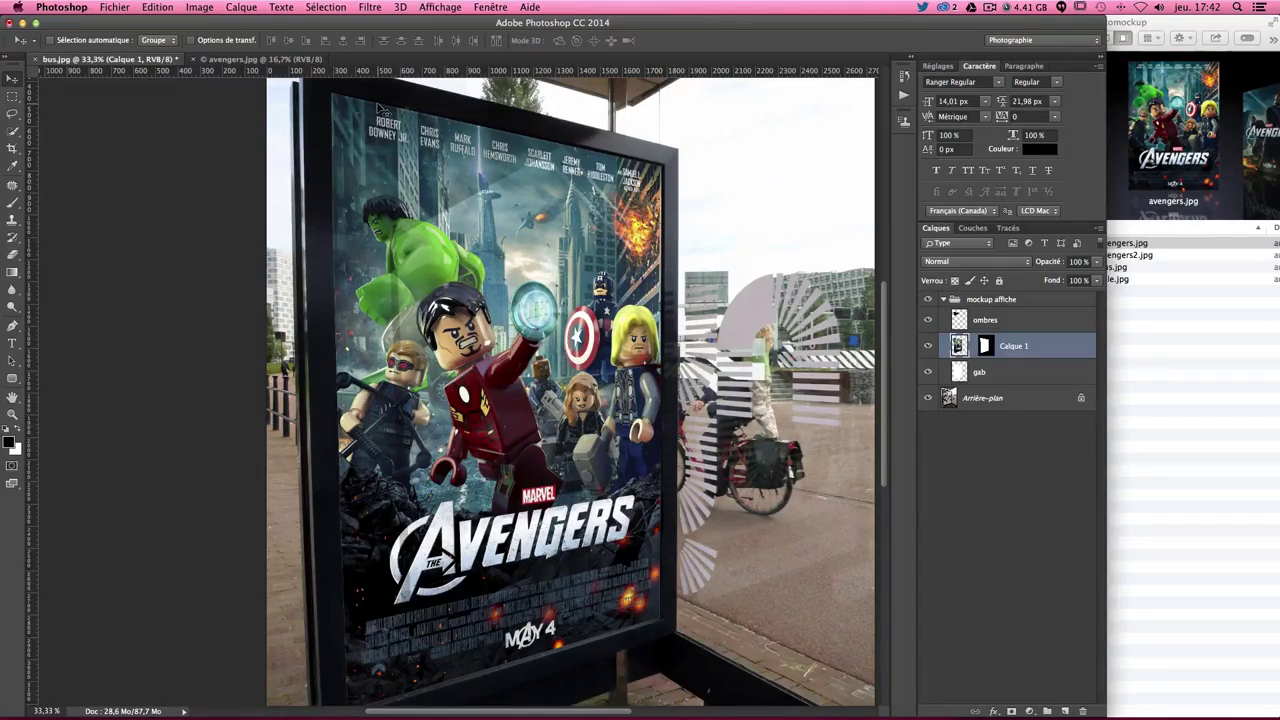
Zoom to 100% and compare layer visibility, leaving the gab placeholder layer hidden.
{"action": "key", "text": "super+plus"}
{"action": "key", "text": "super+plus"}
{"action": "key", "text": "super+plus"}
{"action": "left_click_drag", "start_coordinate": [250, 90], "coordinate": [520, 397]}
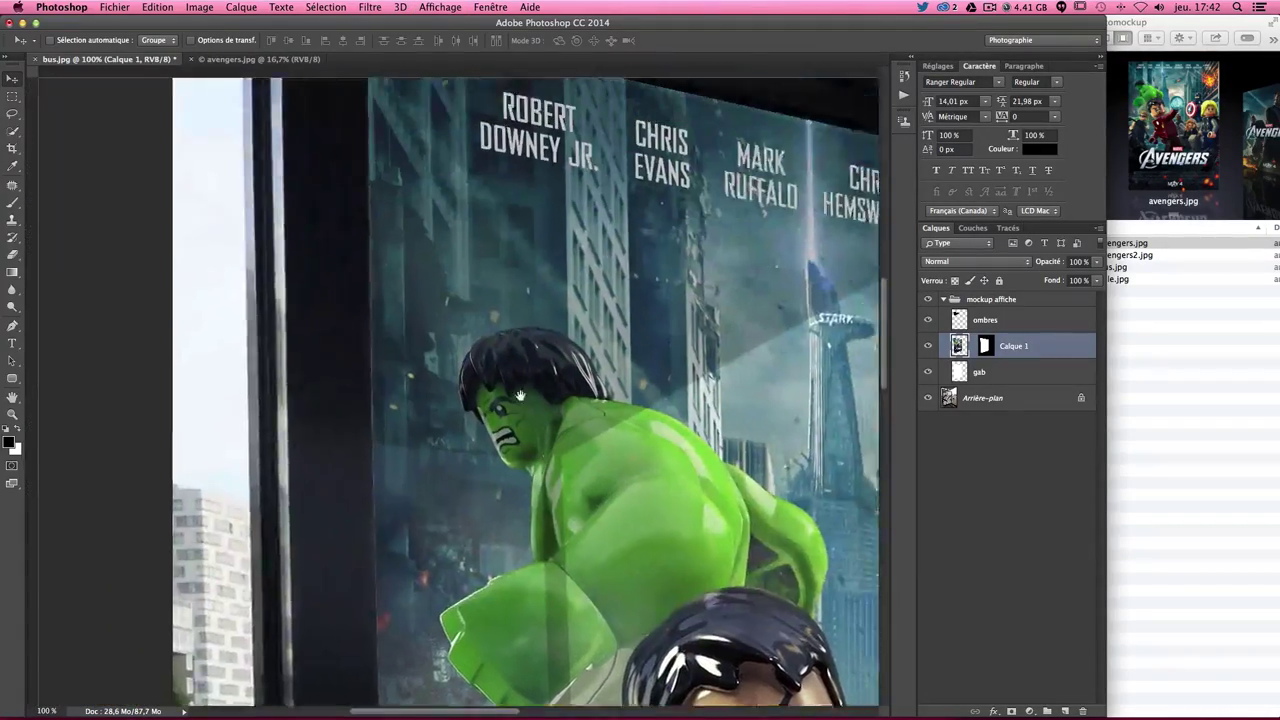
{"action": "key", "text": "super+r"}
{"action": "scroll", "coordinate": [510, 420], "scroll_direction": "up", "scroll_amount": 5}
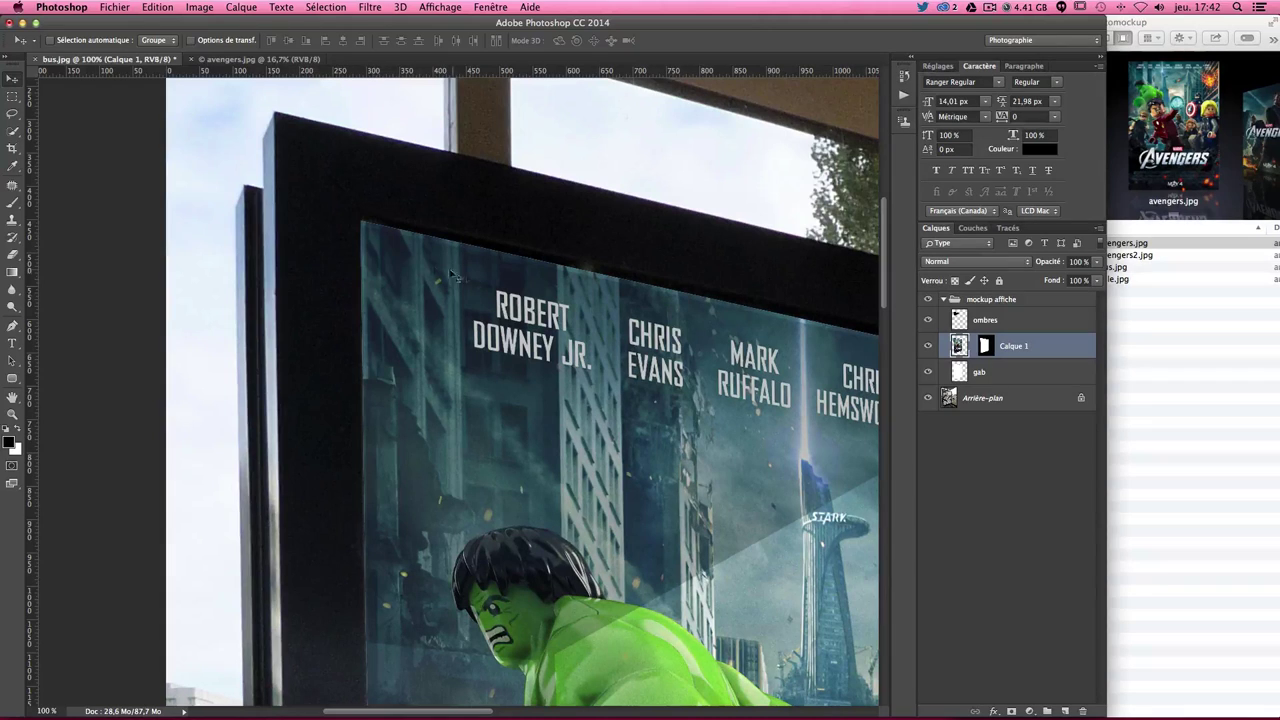
{"action": "left_click", "coordinate": [929, 346]}
{"action": "left_click", "coordinate": [930, 346]}
{"action": "left_click", "coordinate": [927, 374]}
{"action": "left_click", "coordinate": [927, 374]}
{"action": "left_click", "coordinate": [928, 374]}
Make the gab layer active and pan around the canvas to inspect the poster area.
{"action": "scroll", "coordinate": [800, 372], "scroll_direction": "down", "scroll_amount": 2}
{"action": "scroll", "coordinate": [800, 372], "scroll_direction": "down", "scroll_amount": 5}
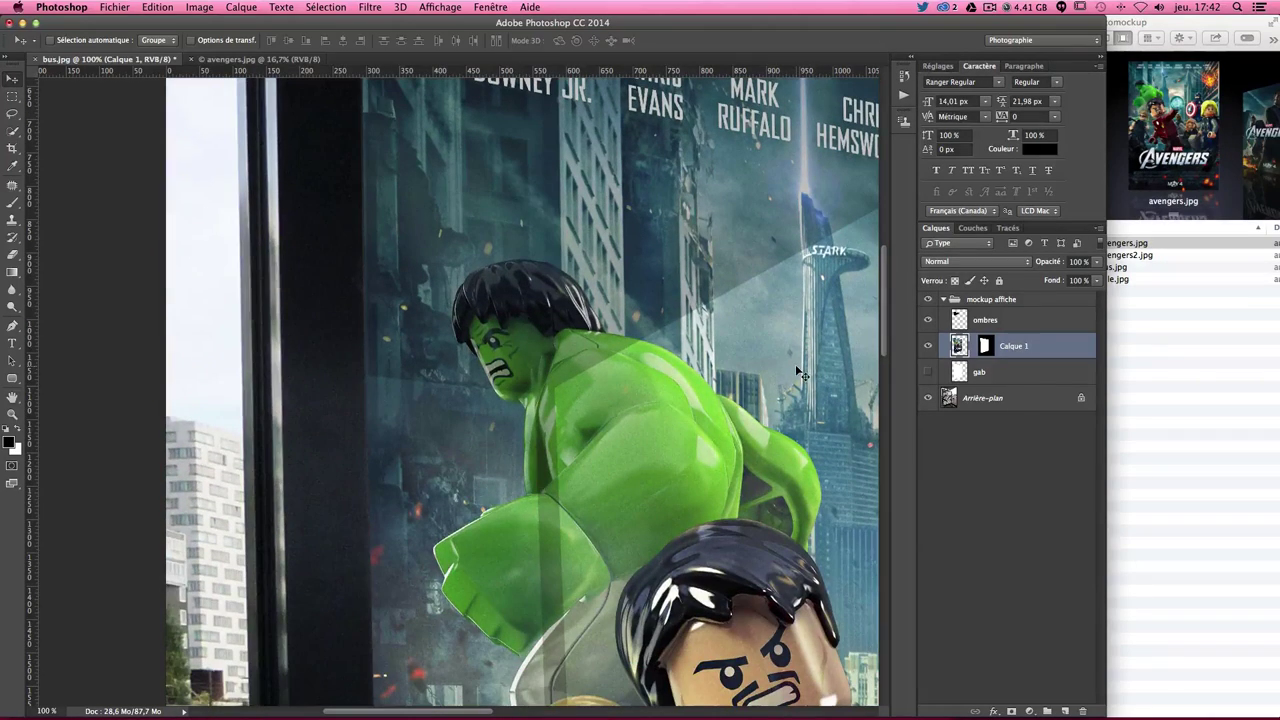
{"action": "left_click", "coordinate": [999, 376]}
{"action": "scroll", "coordinate": [655, 315], "scroll_direction": "up", "scroll_amount": 3}
{"action": "scroll", "coordinate": [655, 315], "scroll_direction": "up", "scroll_amount": 3}
{"action": "scroll", "coordinate": [658, 315], "scroll_direction": "right", "scroll_amount": 3}
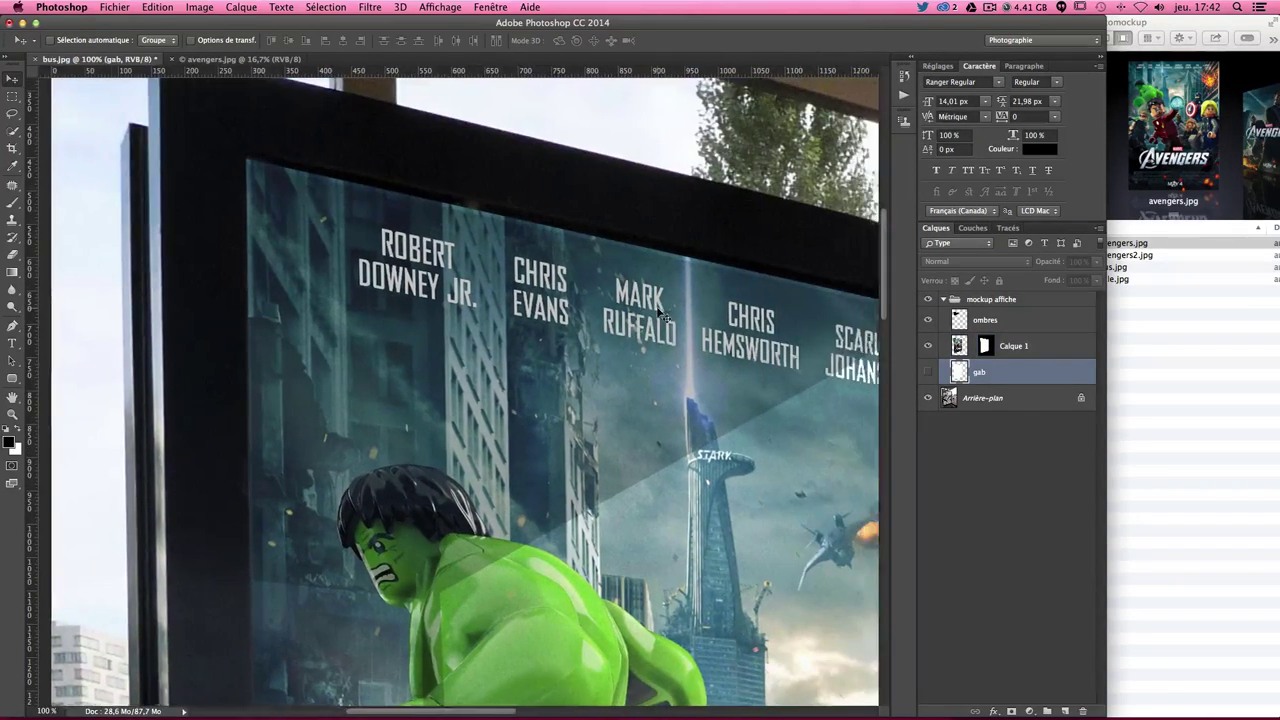
{"action": "scroll", "coordinate": [660, 316], "scroll_direction": "right", "scroll_amount": 5}
{"action": "scroll", "coordinate": [660, 316], "scroll_direction": "down", "scroll_amount": 2}
{"action": "scroll", "coordinate": [660, 314], "scroll_direction": "up", "scroll_amount": 3}
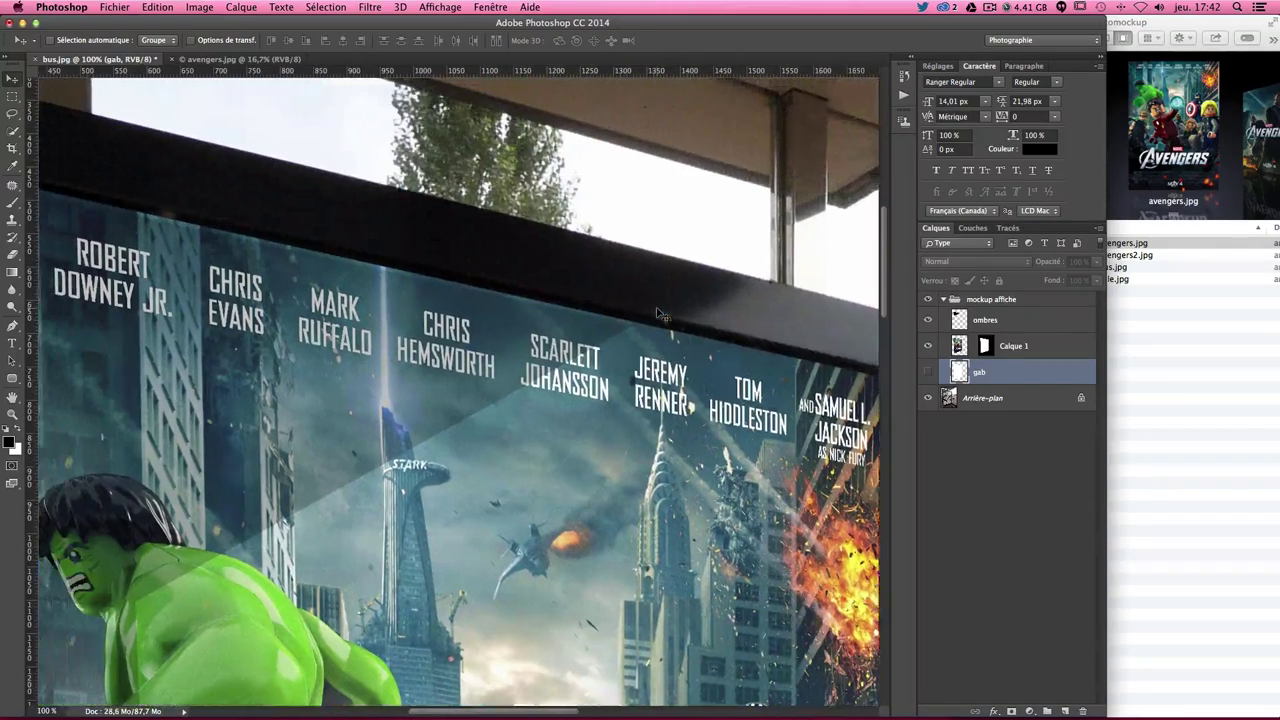
{"action": "scroll", "coordinate": [660, 316], "scroll_direction": "left", "scroll_amount": 3}
{"action": "scroll", "coordinate": [660, 316], "scroll_direction": "left", "scroll_amount": 5}
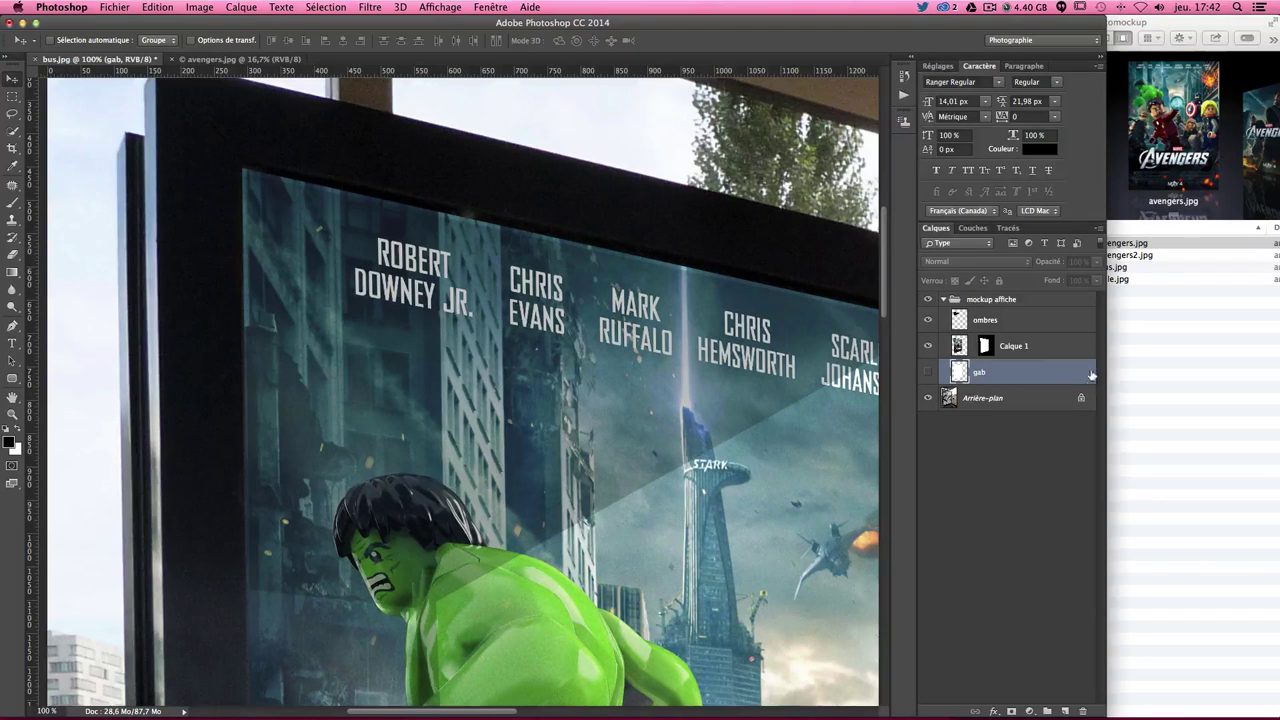
Rename the Calque 1 poster layer to affiche1.
{"action": "left_click", "coordinate": [1060, 350]}
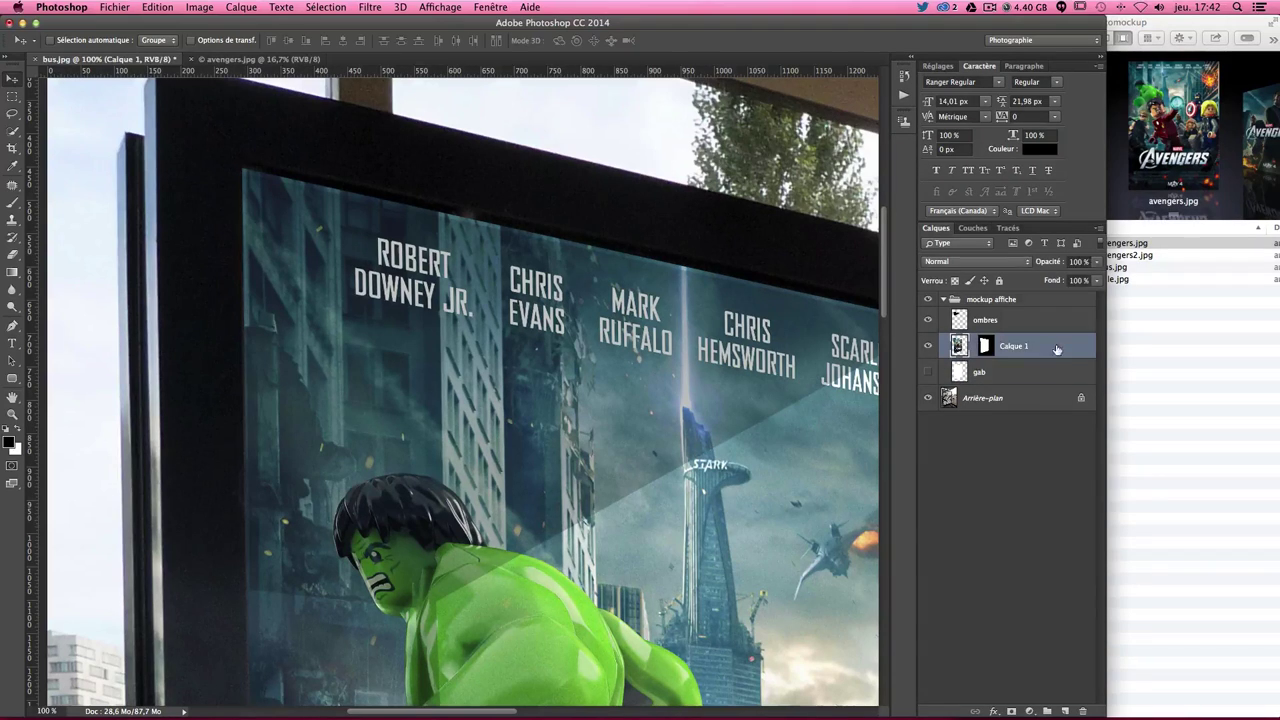
{"action": "double_click", "coordinate": [1005, 348]}
{"action": "type", "text": "affiche1"}
{"action": "key", "text": "Return"}
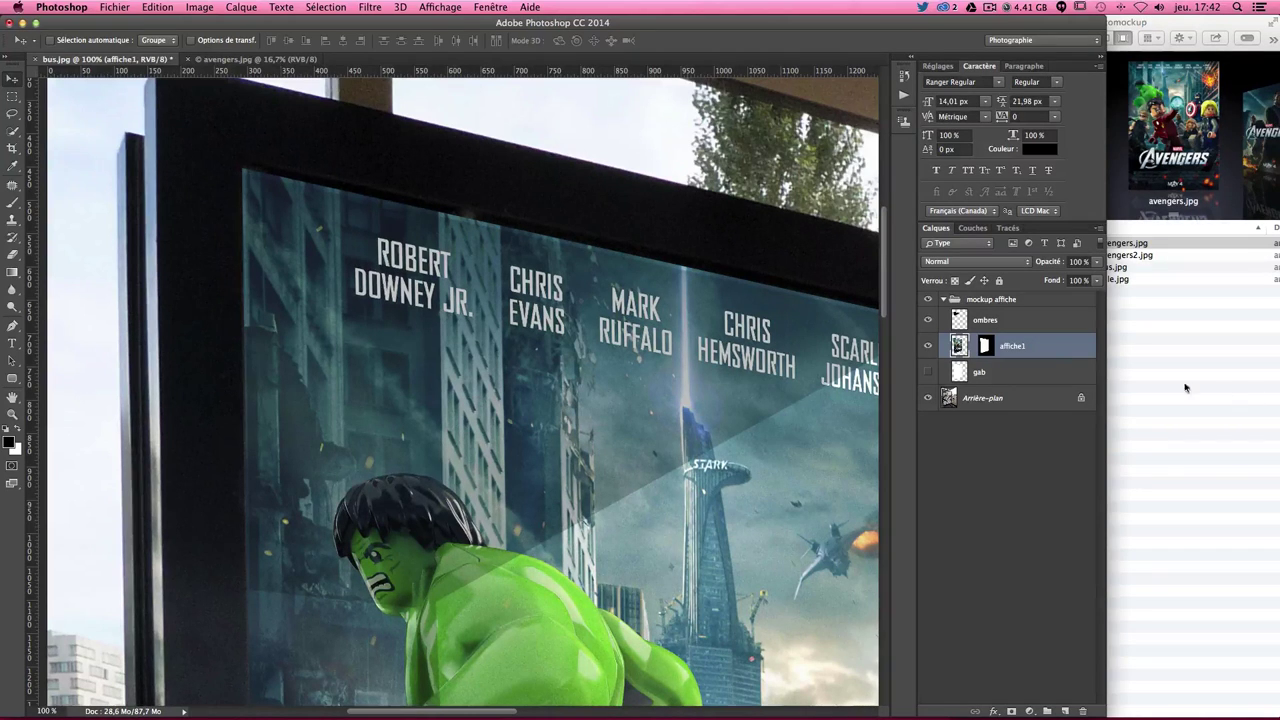
Add an inner shadow to affiche1: angle 90°, distance 0 px, size 5 px, opacity 88%.
{"action": "double_click", "coordinate": [1049, 348]}
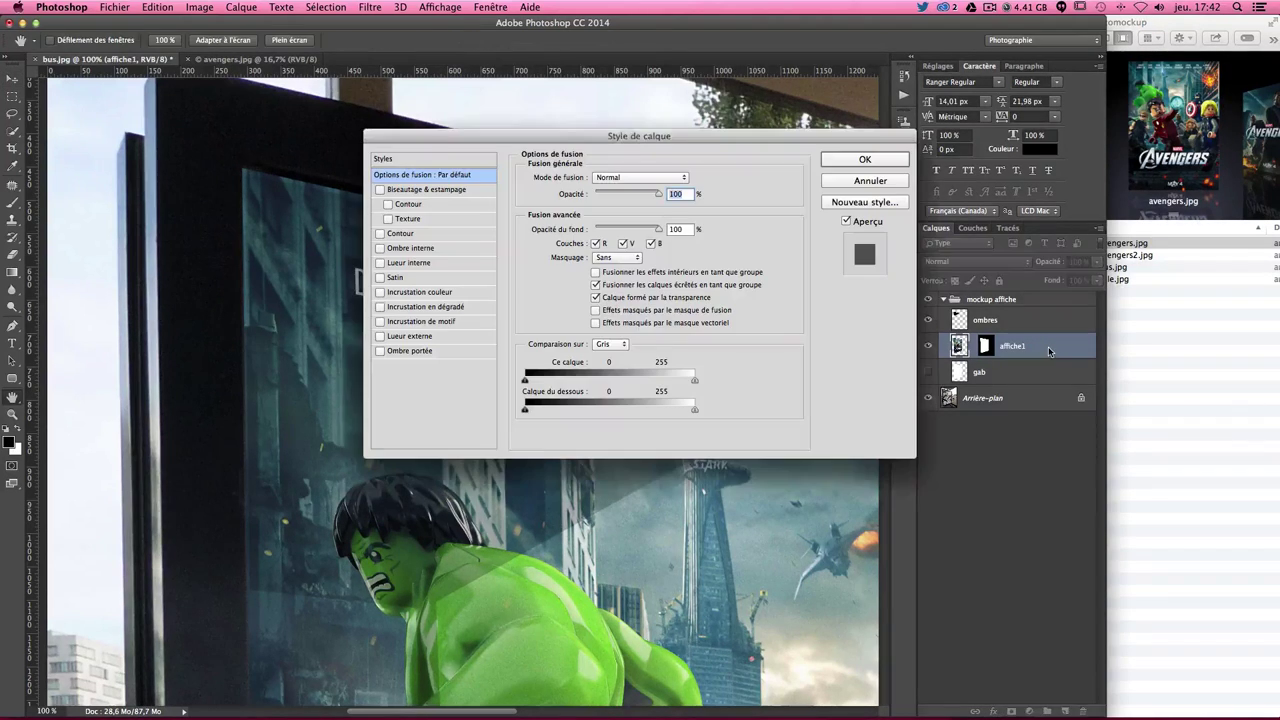
{"action": "left_click", "coordinate": [415, 246]}
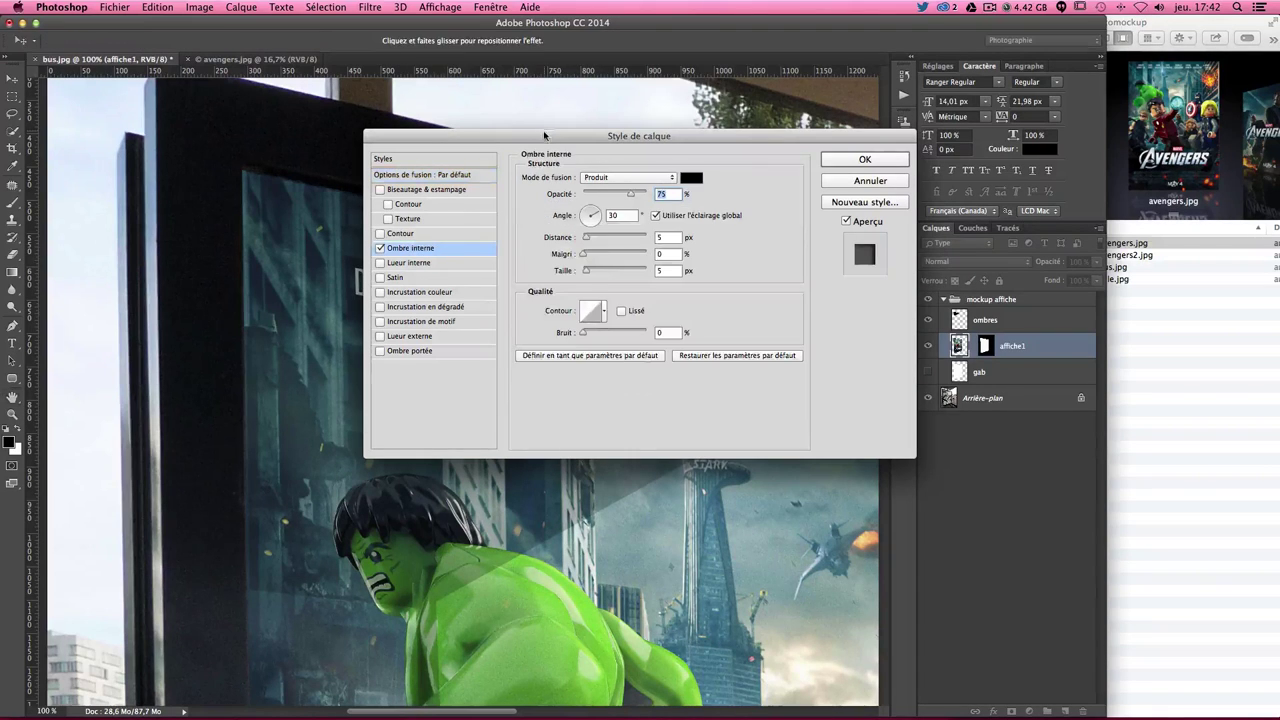
{"action": "left_click_drag", "start_coordinate": [545, 135], "coordinate": [668, 352]}
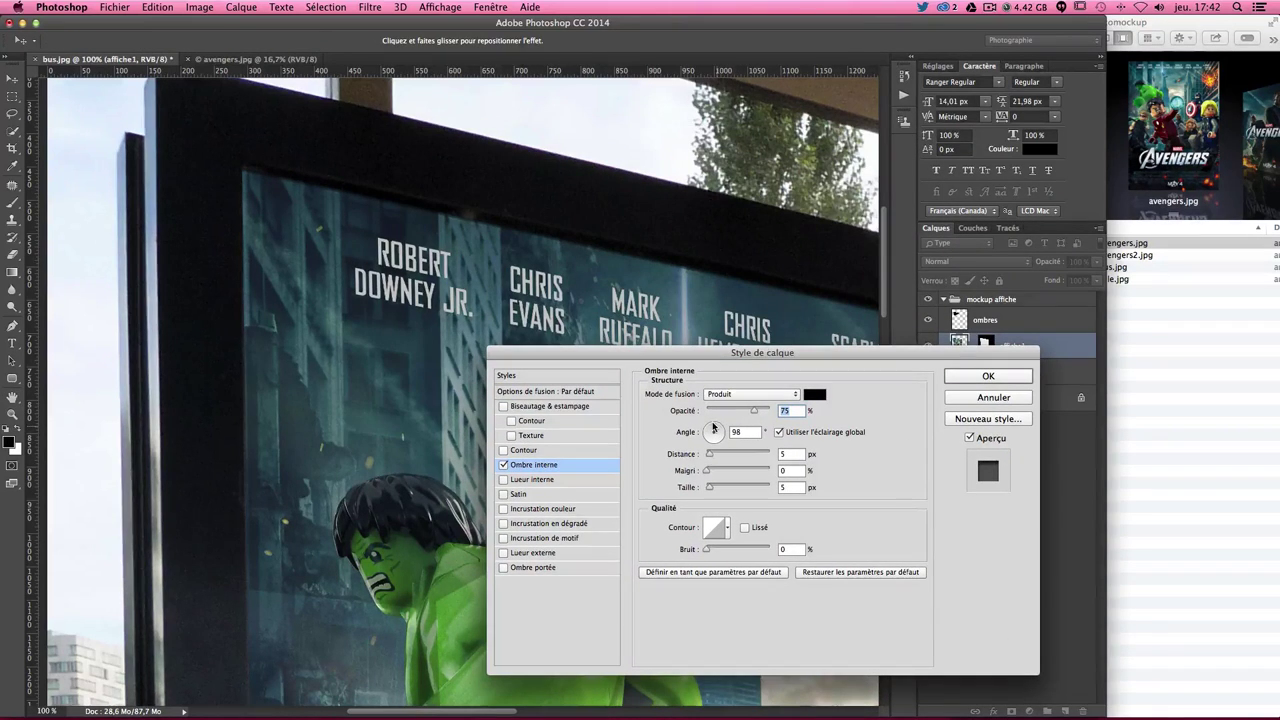
{"action": "left_click", "coordinate": [752, 432]}
{"action": "type", "text": "90"}
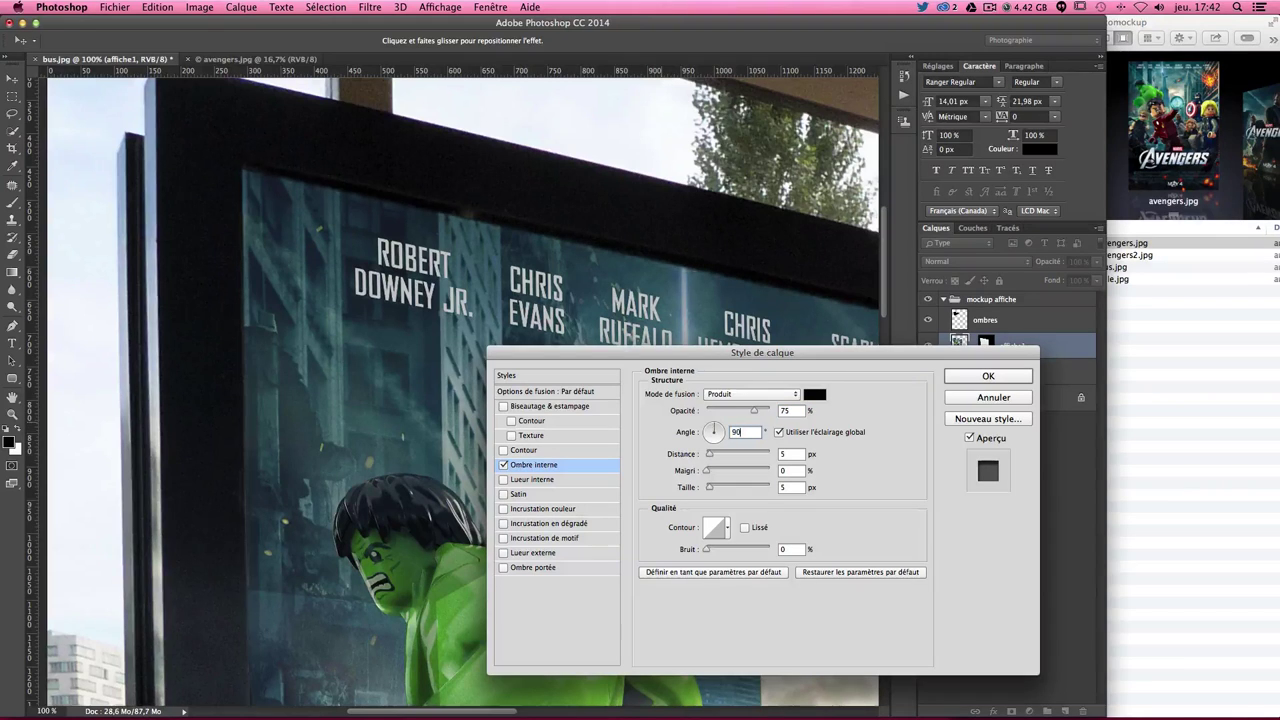
{"action": "scroll", "coordinate": [375, 348], "scroll_direction": "down", "scroll_amount": 2}
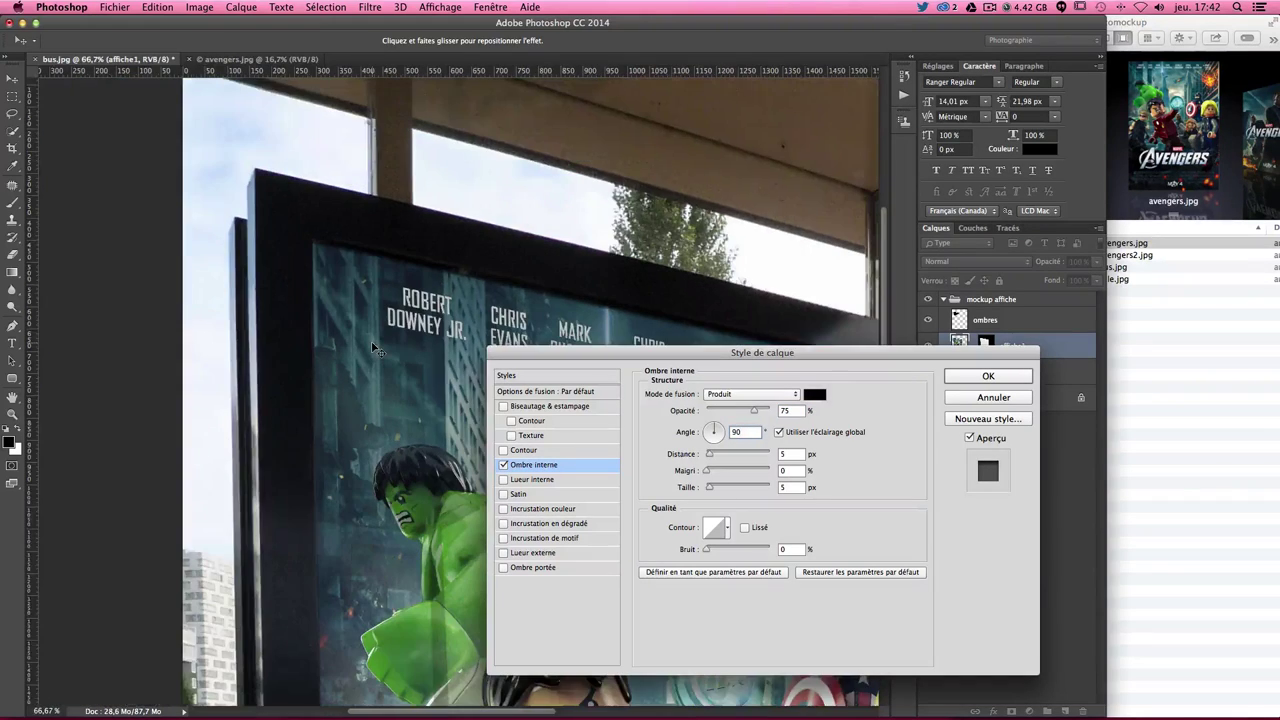
{"action": "scroll", "coordinate": [375, 348], "scroll_direction": "down", "scroll_amount": 3}
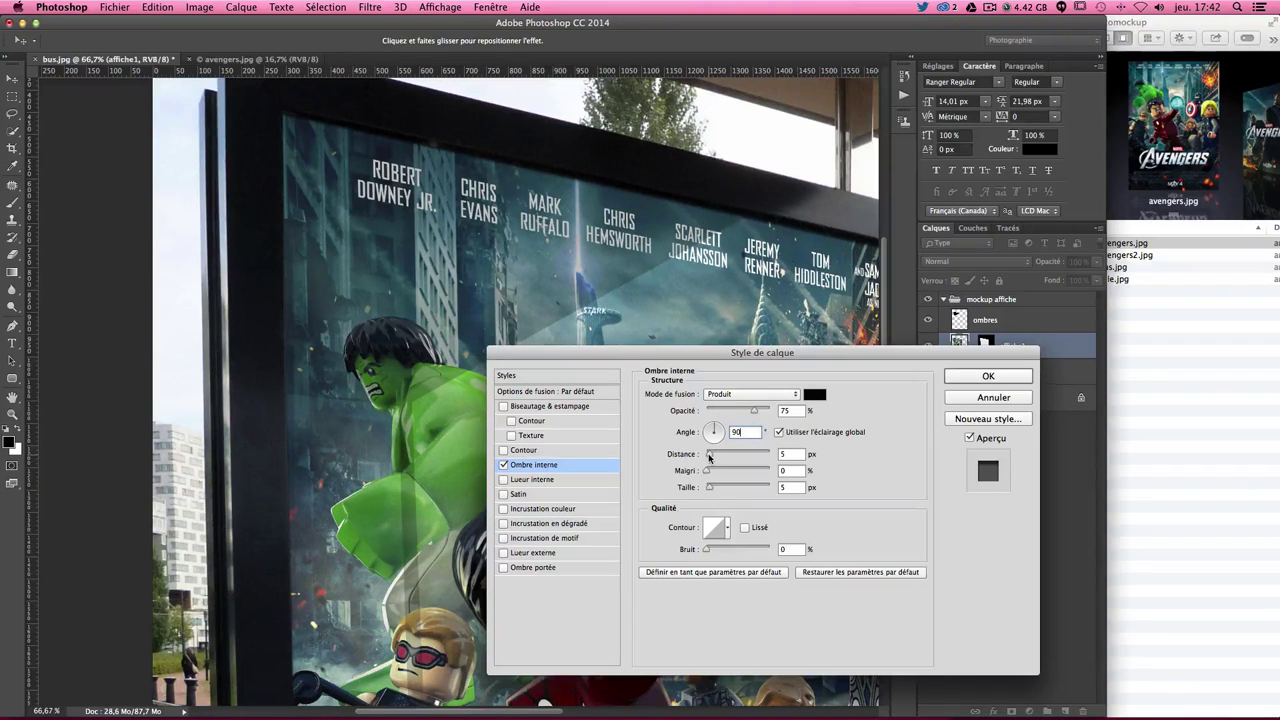
{"action": "left_click_drag", "start_coordinate": [710, 457], "coordinate": [717, 490]}
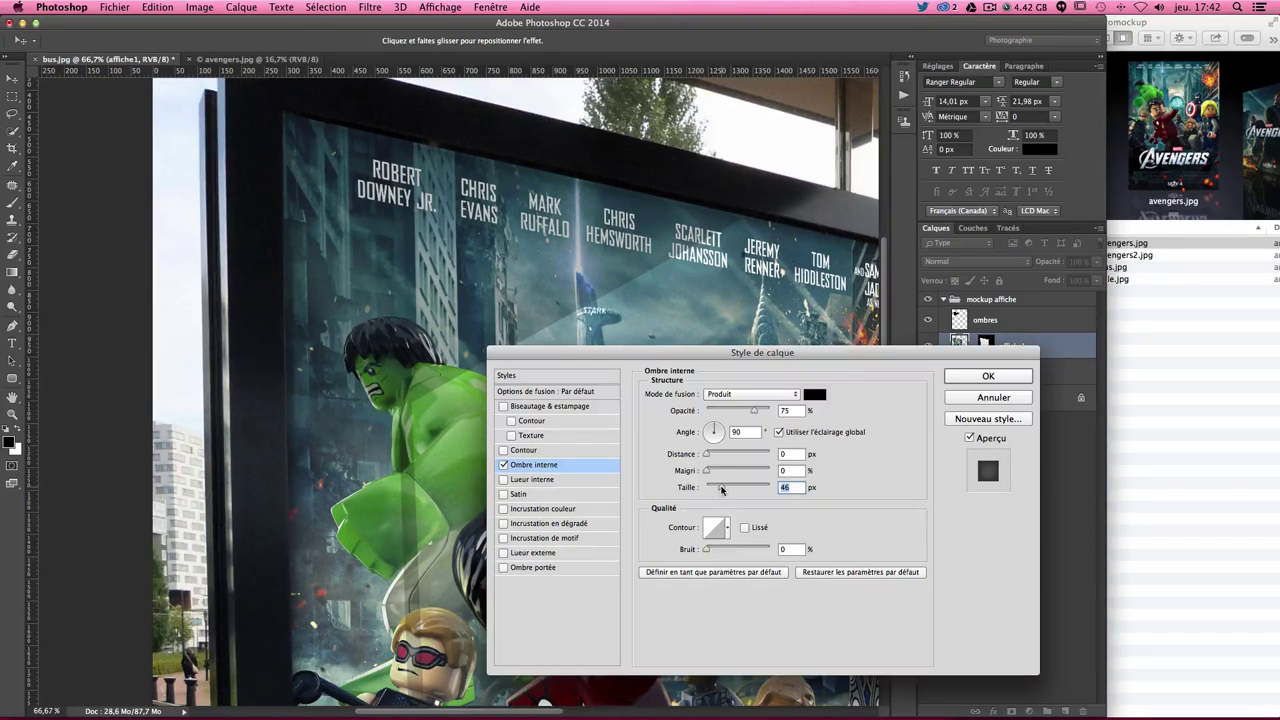
{"action": "type", "text": "50"}
{"action": "left_click_drag", "start_coordinate": [754, 411], "coordinate": [765, 413]}
{"action": "key", "text": "Return"}
Zoom out and toggle affiche1's inner shadow on and off to compare the effect.
{"action": "key", "text": "super+minus"}
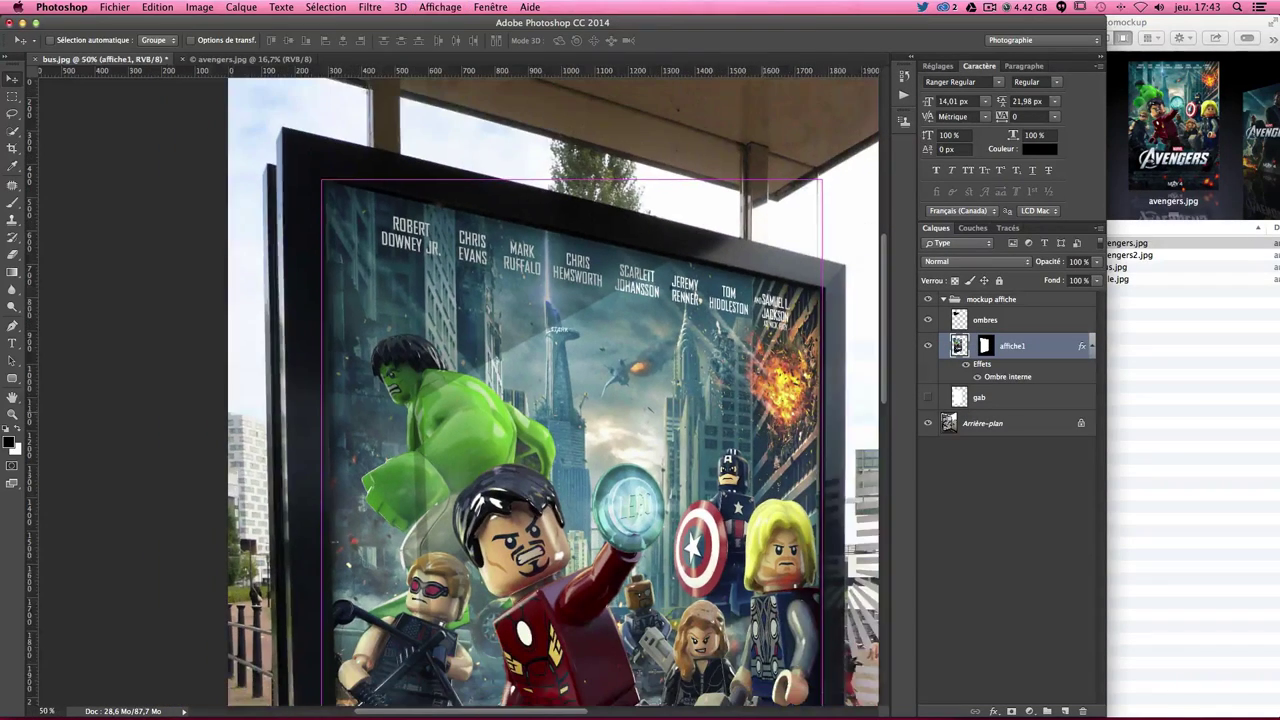
{"action": "scroll", "coordinate": [748, 424], "scroll_direction": "up", "scroll_amount": 2}
{"action": "scroll", "coordinate": [748, 424], "scroll_direction": "up", "scroll_amount": 1}
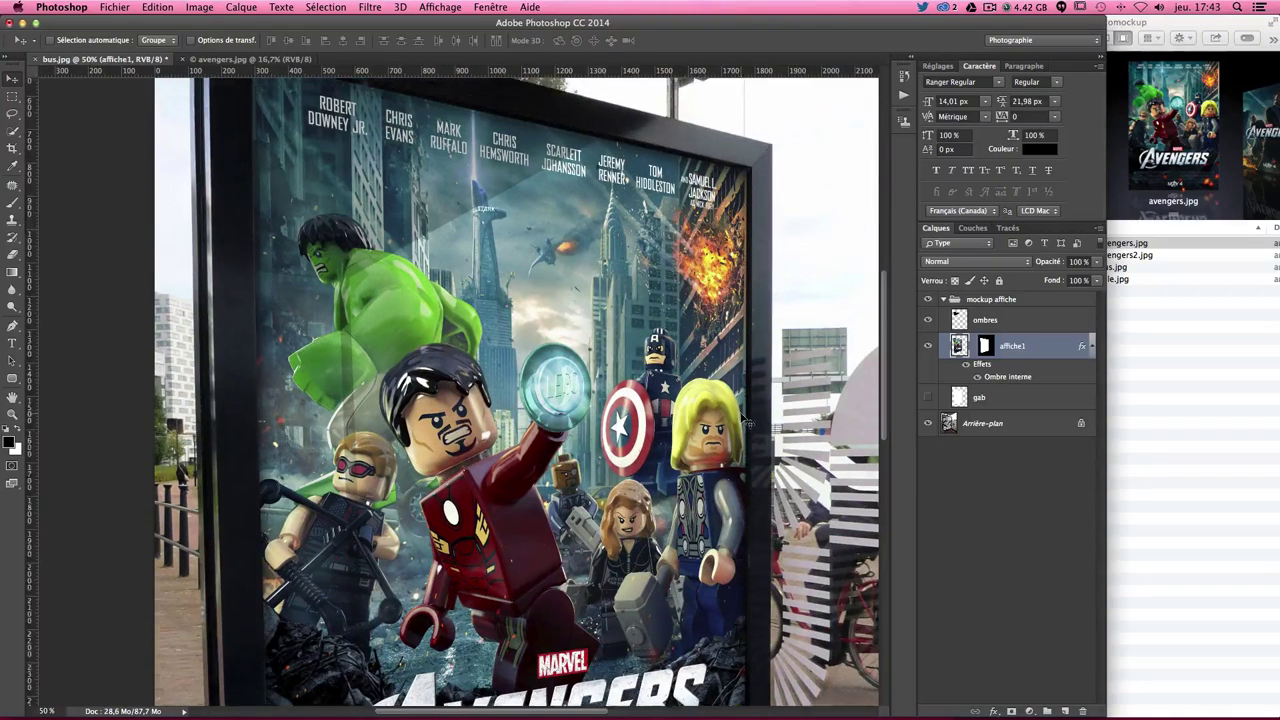
{"action": "scroll", "coordinate": [745, 420], "scroll_direction": "up", "scroll_amount": 1}
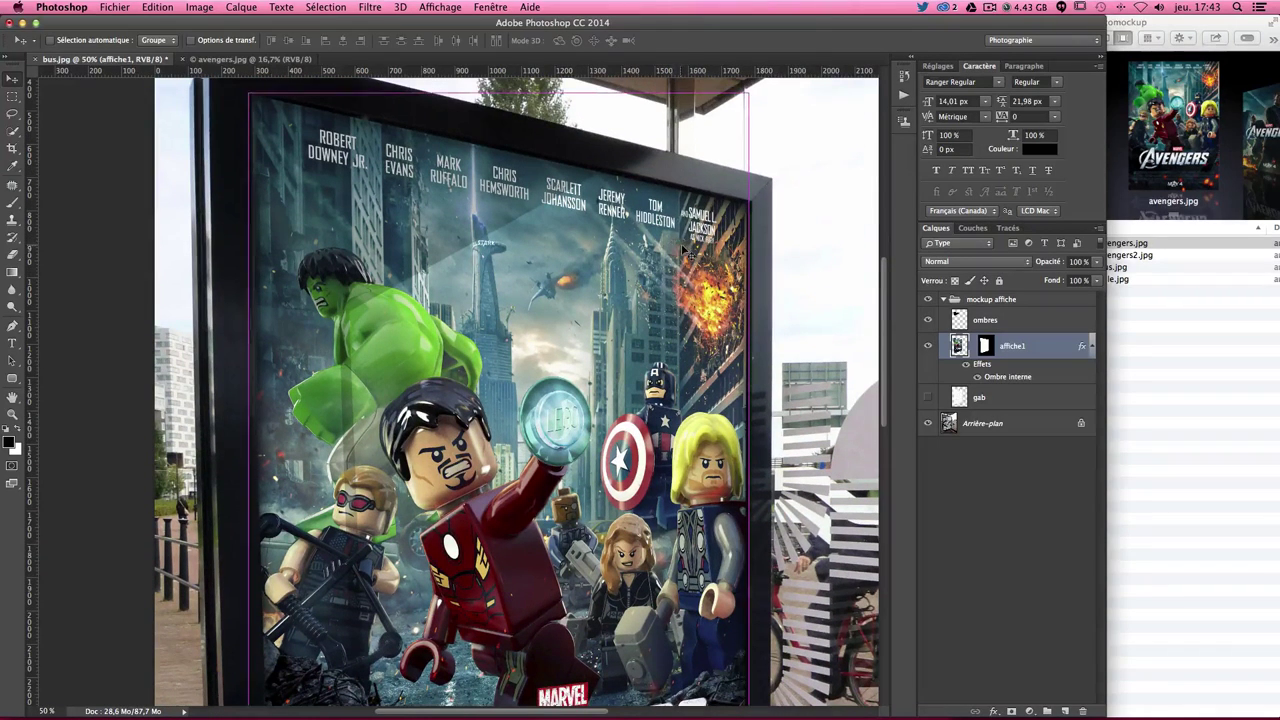
{"action": "left_click", "coordinate": [1092, 345]}
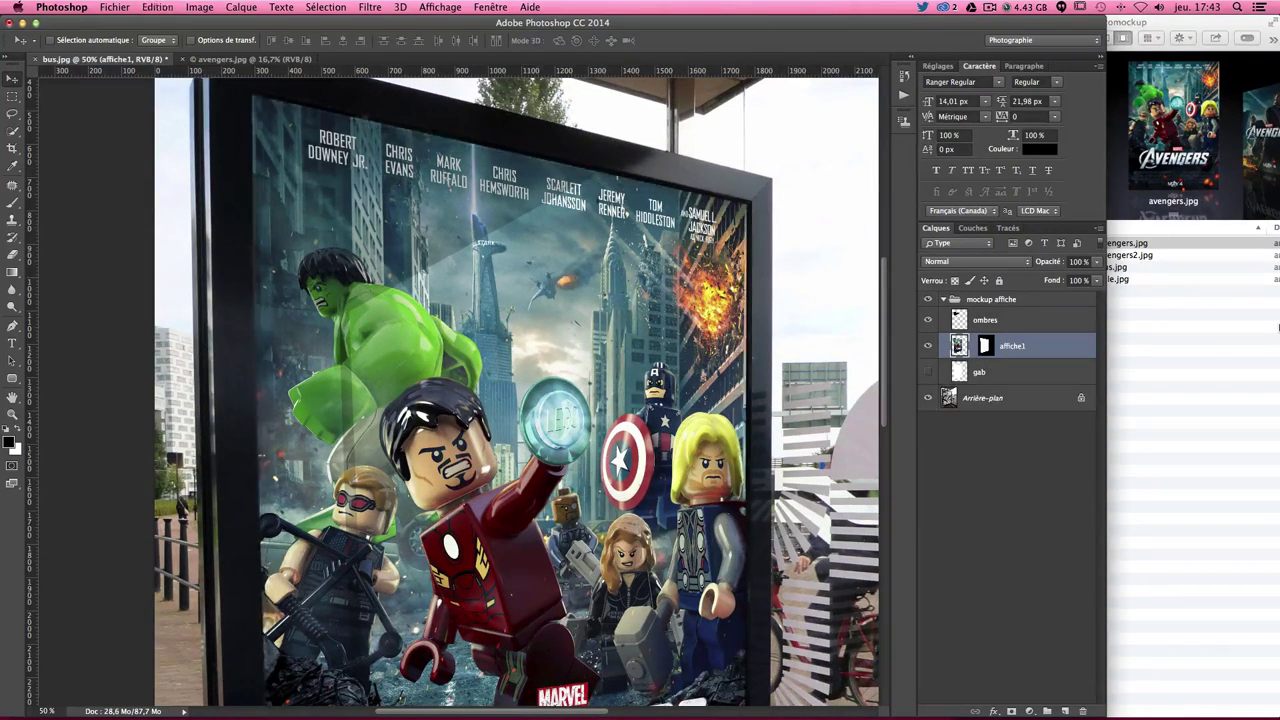
{"action": "left_click", "coordinate": [1092, 345]}
{"action": "left_click", "coordinate": [1092, 345]}
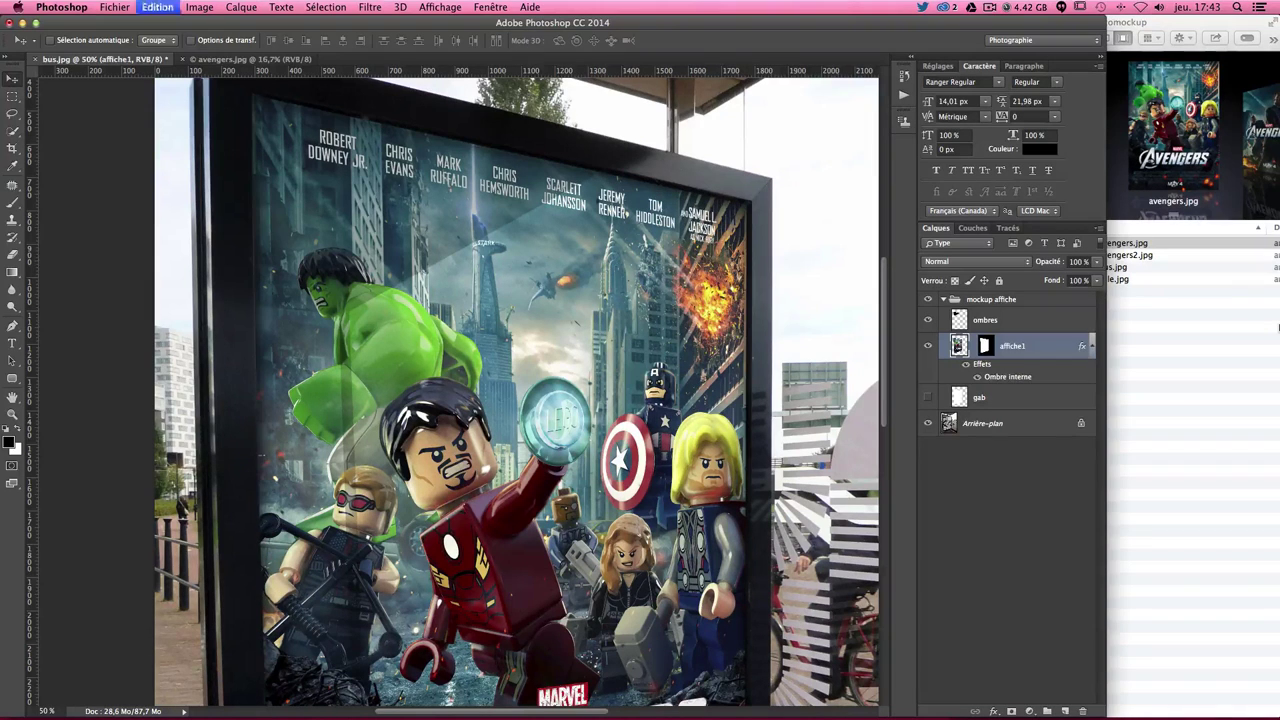
{"action": "left_click", "coordinate": [1092, 345]}
{"action": "left_click", "coordinate": [1092, 345]}
{"action": "left_click", "coordinate": [1092, 345]}
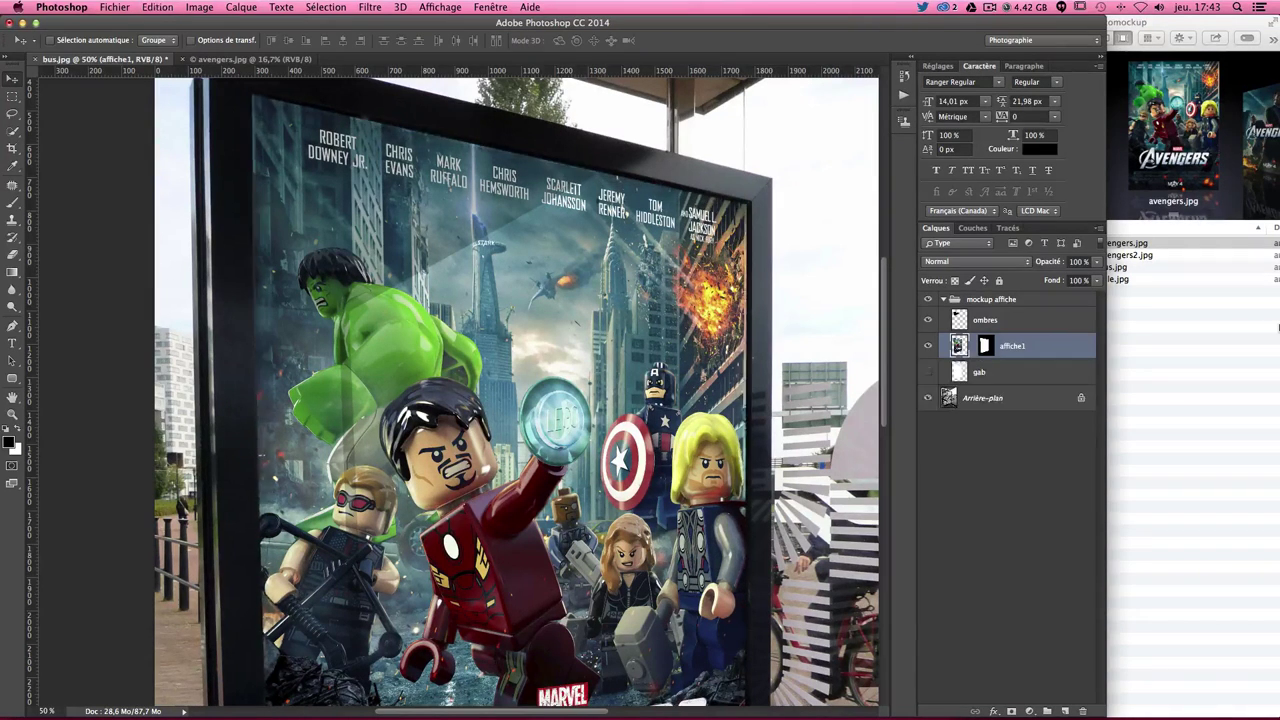
{"action": "left_click", "coordinate": [1092, 345]}
{"action": "left_click", "coordinate": [1092, 345]}
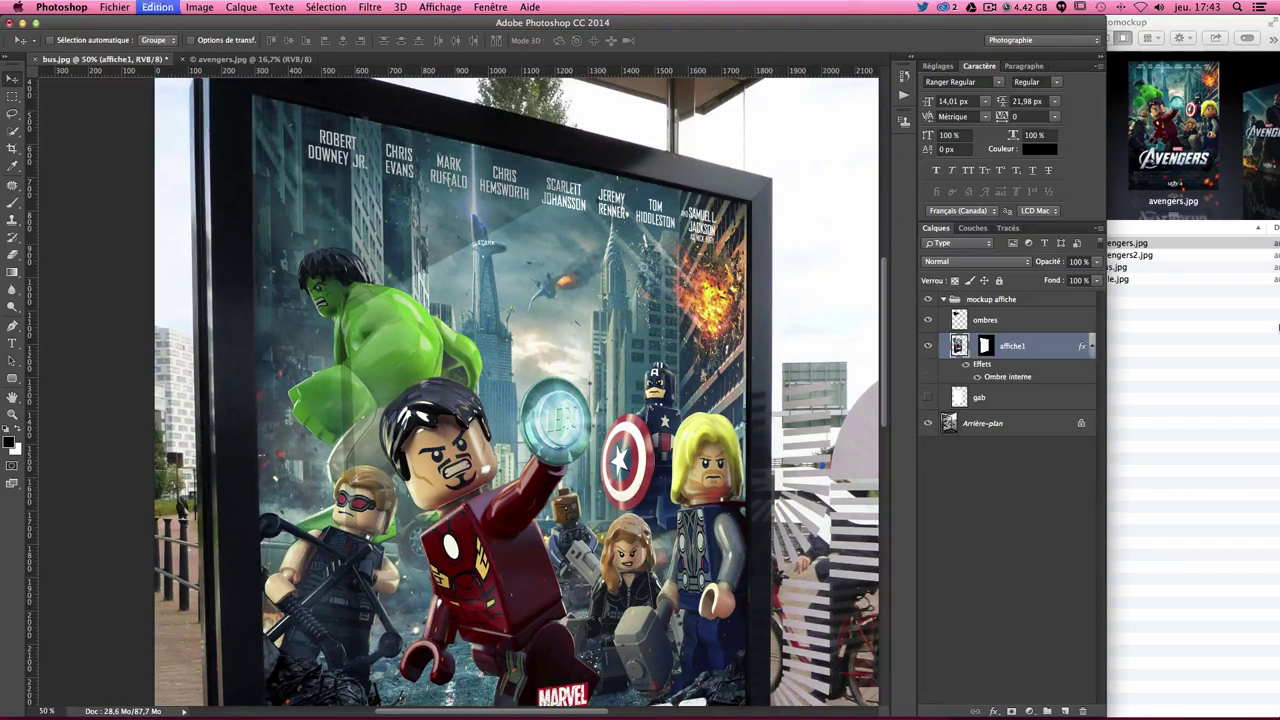
{"action": "left_click", "coordinate": [1092, 345]}
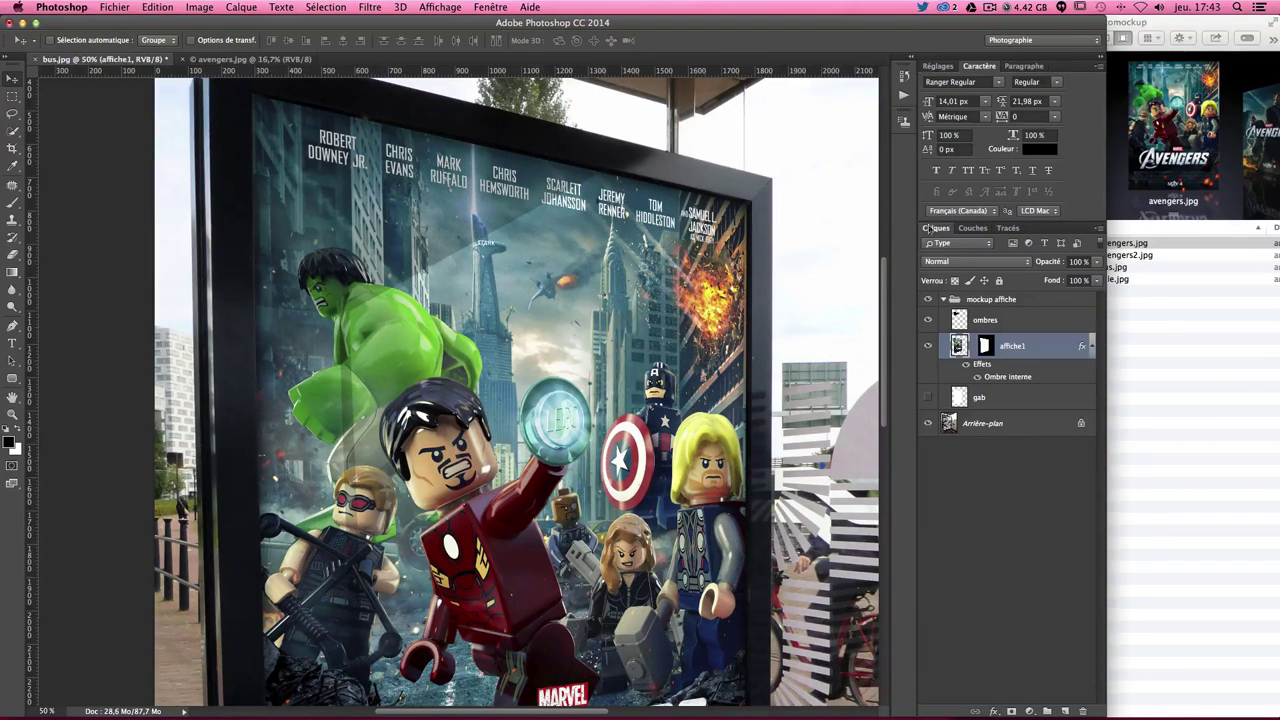
Compare the poster with and without the ombres shadow layer.
{"action": "scroll", "coordinate": [885, 428], "scroll_direction": "down", "scroll_amount": 5}
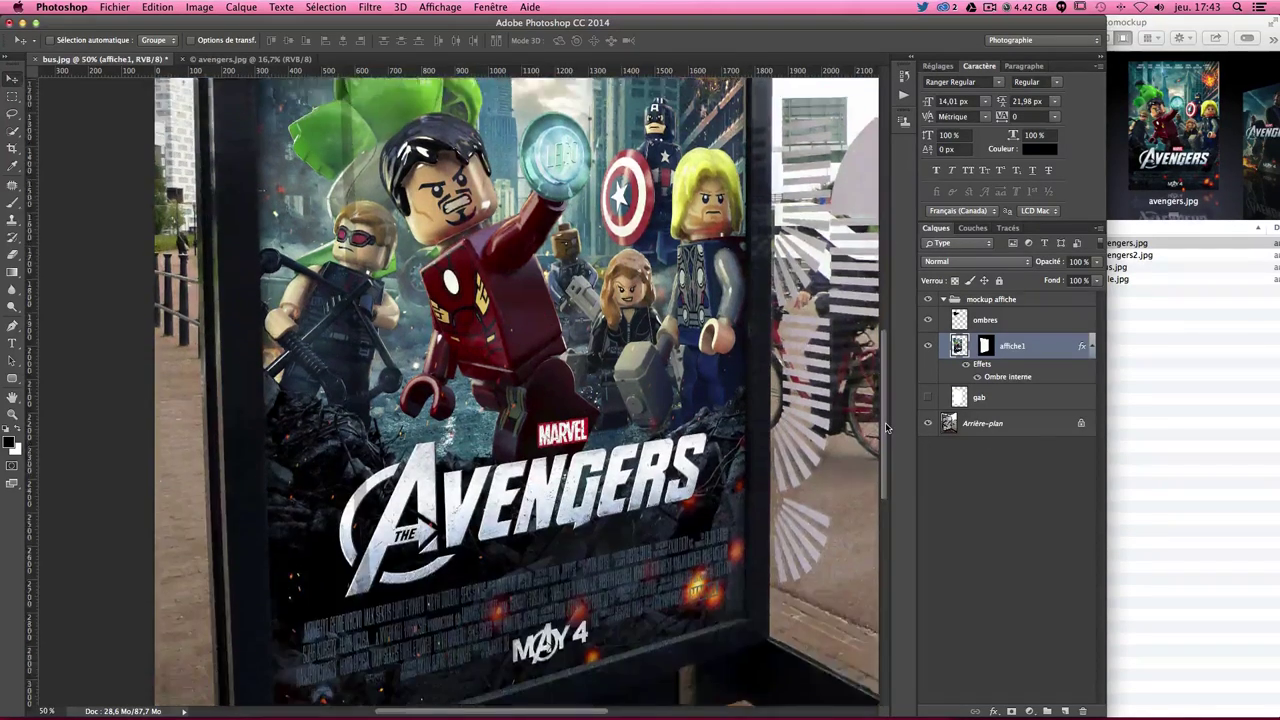
{"action": "scroll", "coordinate": [885, 428], "scroll_direction": "up", "scroll_amount": 5}
{"action": "scroll", "coordinate": [885, 428], "scroll_direction": "up", "scroll_amount": 1}
{"action": "scroll", "coordinate": [885, 428], "scroll_direction": "up", "scroll_amount": 1}
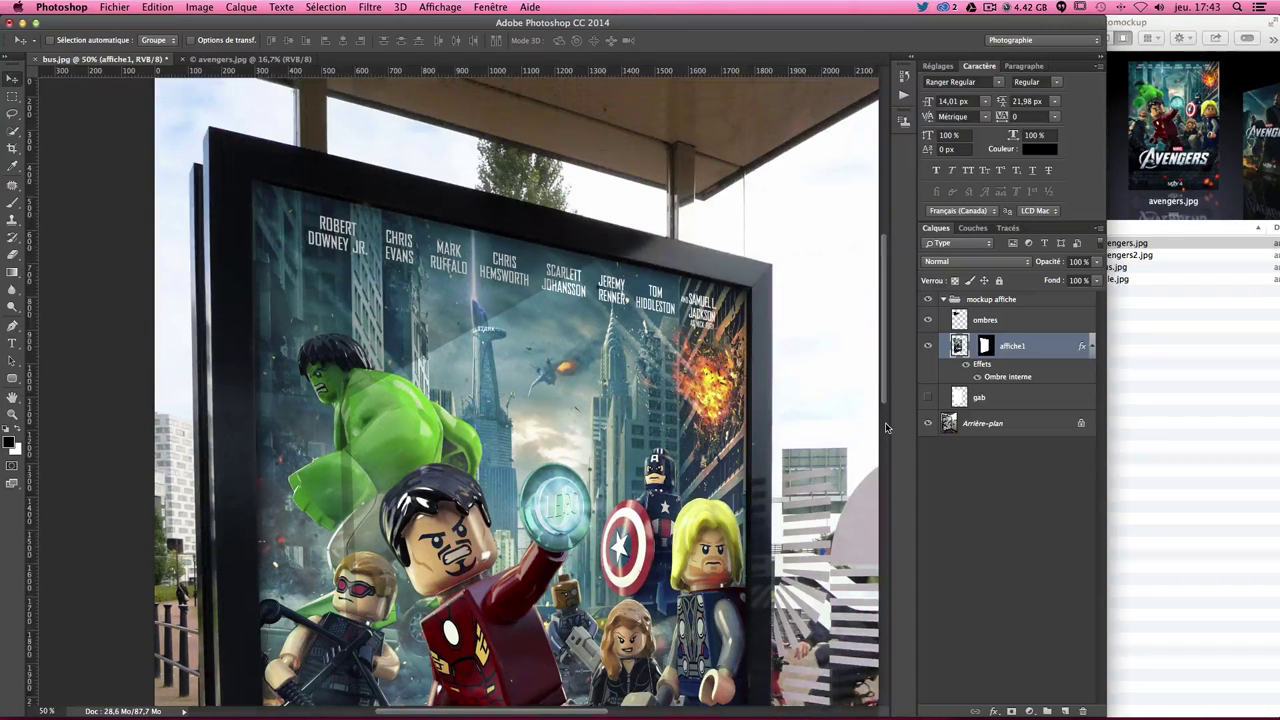
{"action": "left_click", "coordinate": [927, 320]}
{"action": "scroll", "coordinate": [848, 346], "scroll_direction": "down", "scroll_amount": 5}
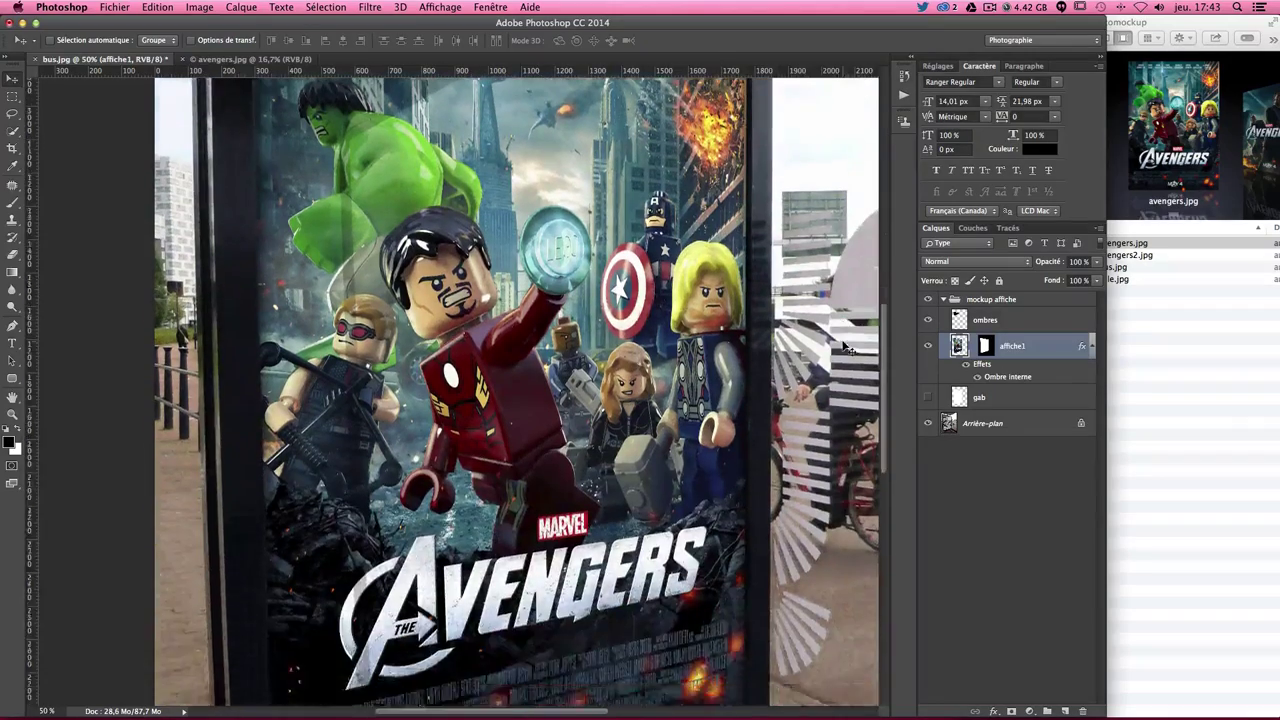
{"action": "scroll", "coordinate": [848, 346], "scroll_direction": "up", "scroll_amount": 5}
{"action": "scroll", "coordinate": [848, 346], "scroll_direction": "up", "scroll_amount": 1}
{"action": "scroll", "coordinate": [848, 346], "scroll_direction": "down", "scroll_amount": 1}
{"action": "scroll", "coordinate": [848, 348], "scroll_direction": "down", "scroll_amount": 1}
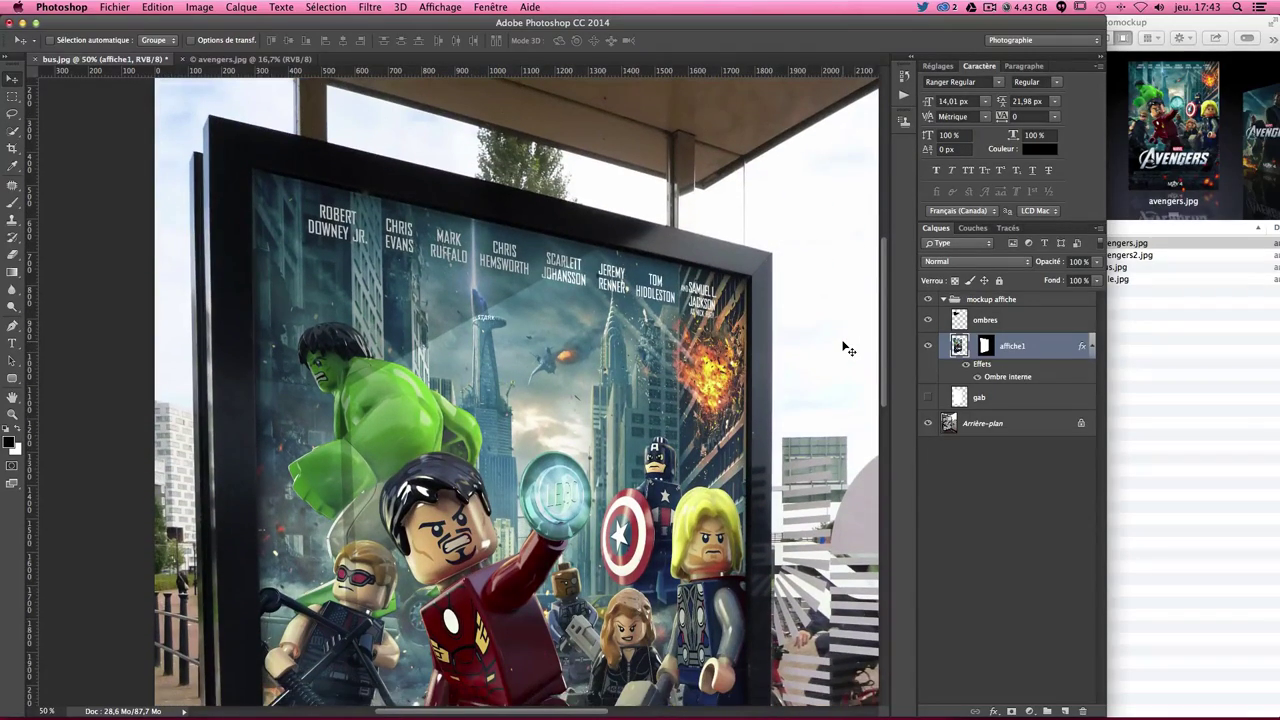
{"action": "scroll", "coordinate": [848, 348], "scroll_direction": "up", "scroll_amount": 1}
Toggle the ombres layer repeatedly, leave it visible, and scroll to check the poster bottom.
{"action": "left_click", "coordinate": [929, 320]}
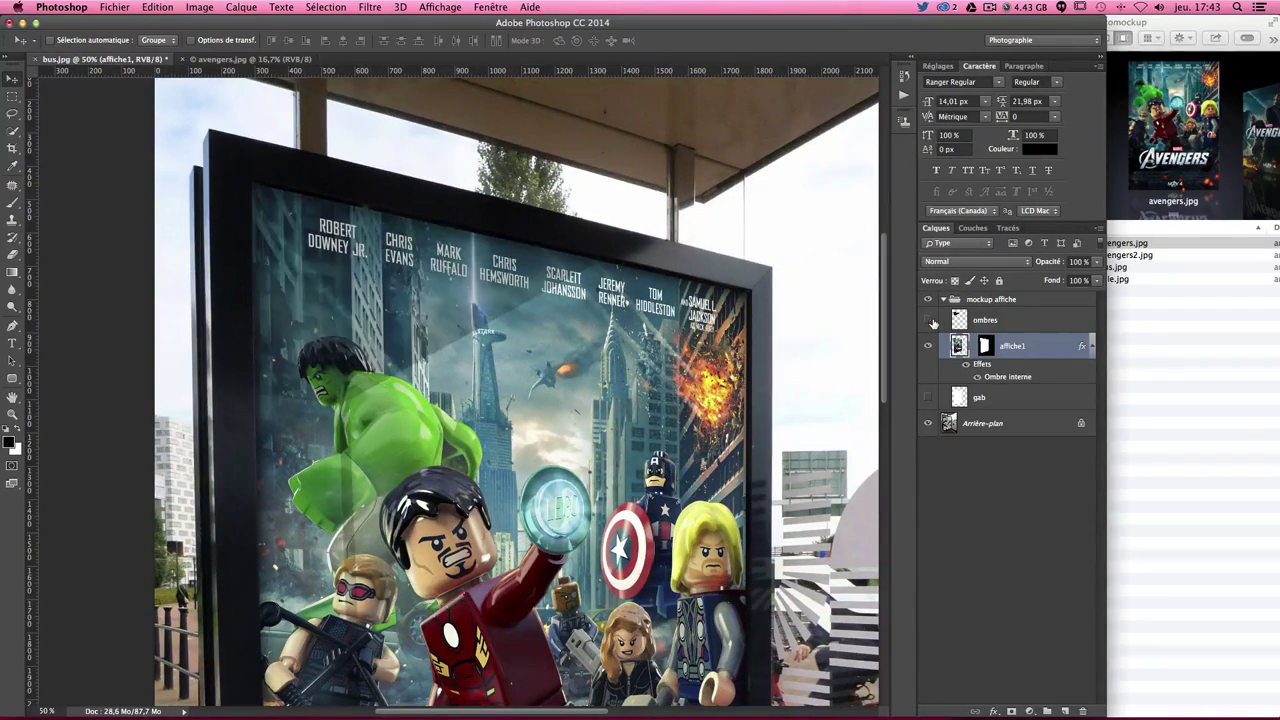
{"action": "left_click", "coordinate": [930, 320]}
{"action": "left_click", "coordinate": [930, 320]}
{"action": "left_click", "coordinate": [930, 320]}
{"action": "left_click", "coordinate": [930, 320]}
{"action": "left_click", "coordinate": [930, 320]}
{"action": "scroll", "coordinate": [655, 377], "scroll_direction": "down", "scroll_amount": 10}
{"action": "scroll", "coordinate": [655, 377], "scroll_direction": "down", "scroll_amount": 2}
{"action": "scroll", "coordinate": [655, 377], "scroll_direction": "up", "scroll_amount": 12}
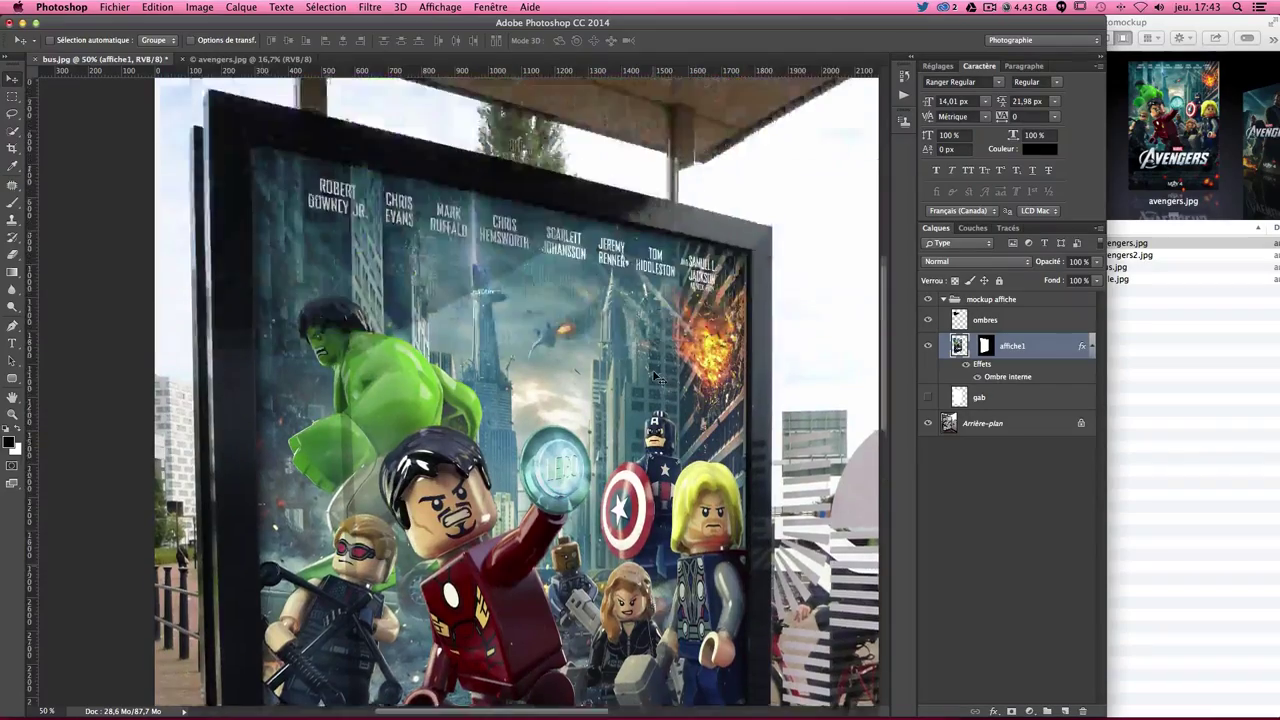
{"action": "scroll", "coordinate": [655, 377], "scroll_direction": "down", "scroll_amount": 3}
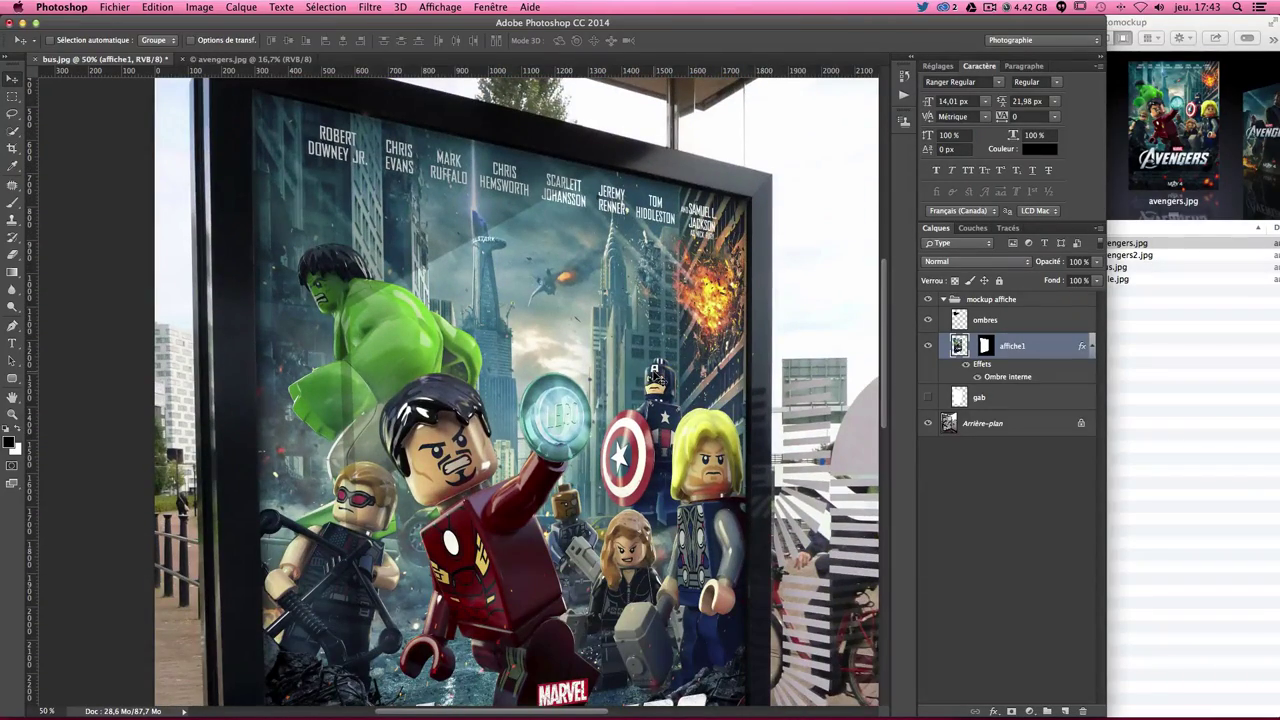
{"action": "scroll", "coordinate": [655, 377], "scroll_direction": "down", "scroll_amount": 4}
{"action": "scroll", "coordinate": [655, 377], "scroll_direction": "down", "scroll_amount": 1}
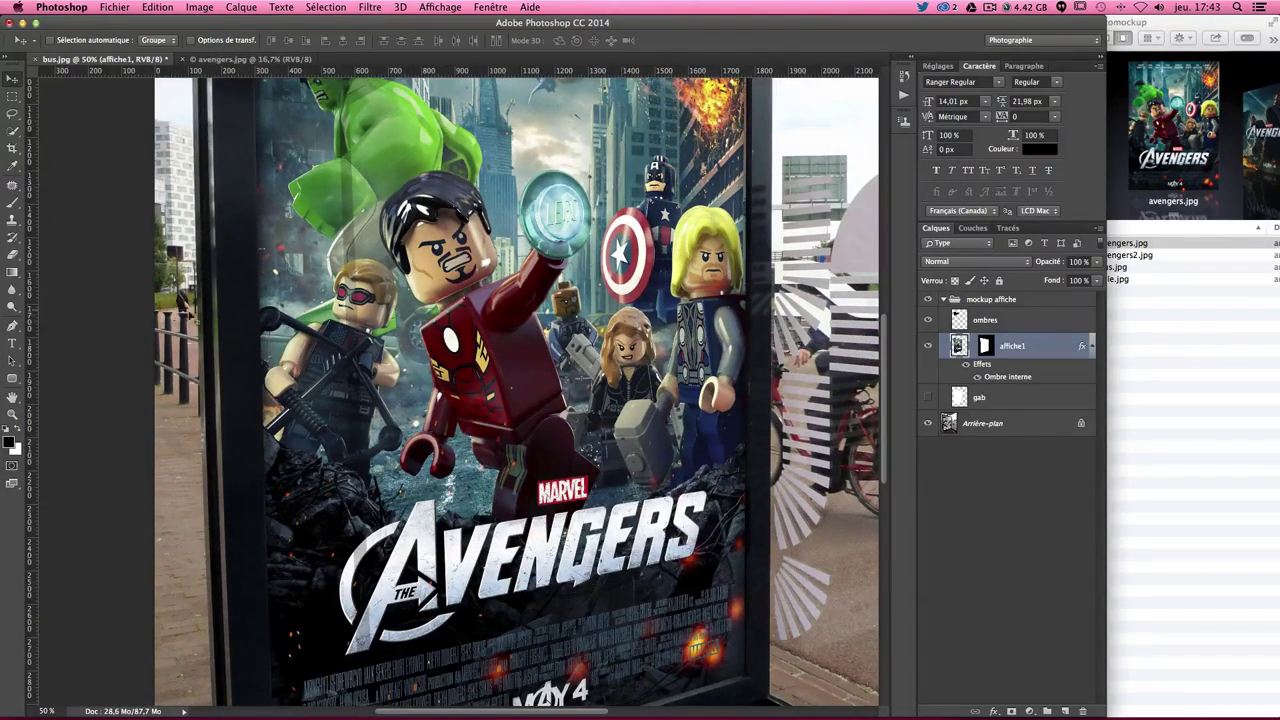
Drag ville.jpg from the Finder folder into the shelter image and set its opacity to 50%.
{"action": "left_click", "coordinate": [1251, 472]}
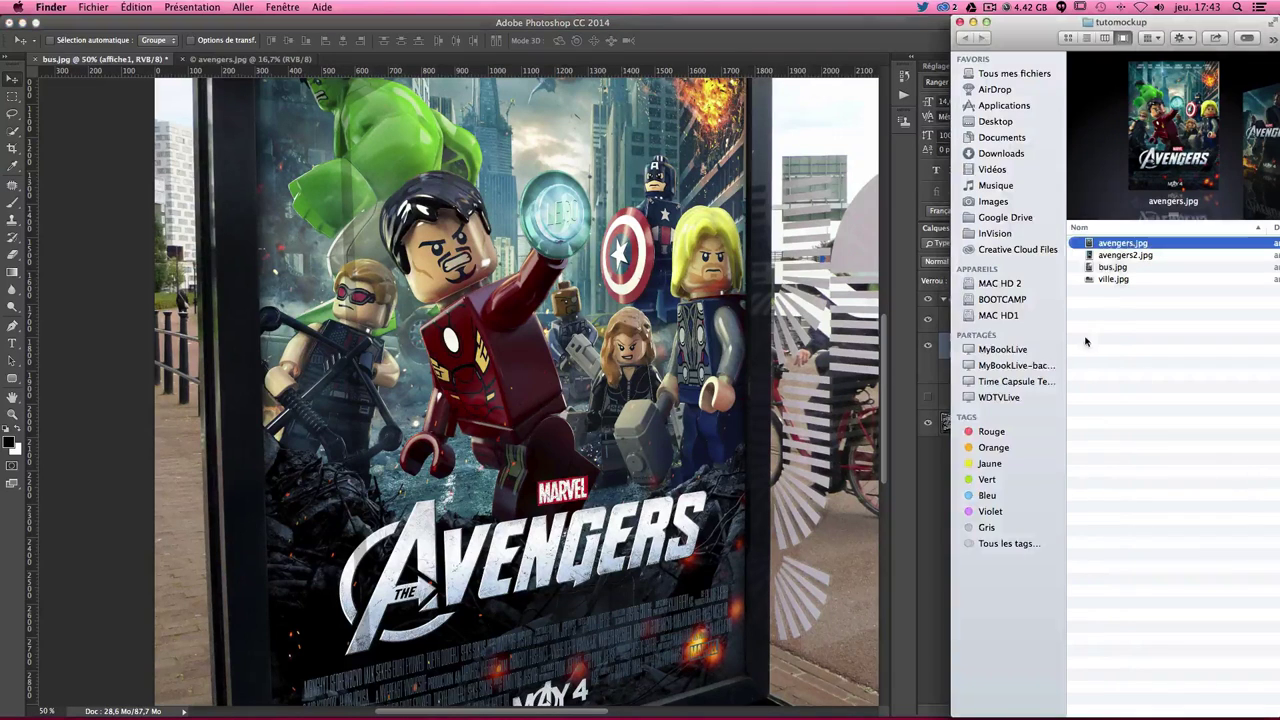
{"action": "left_click", "coordinate": [1108, 280]}
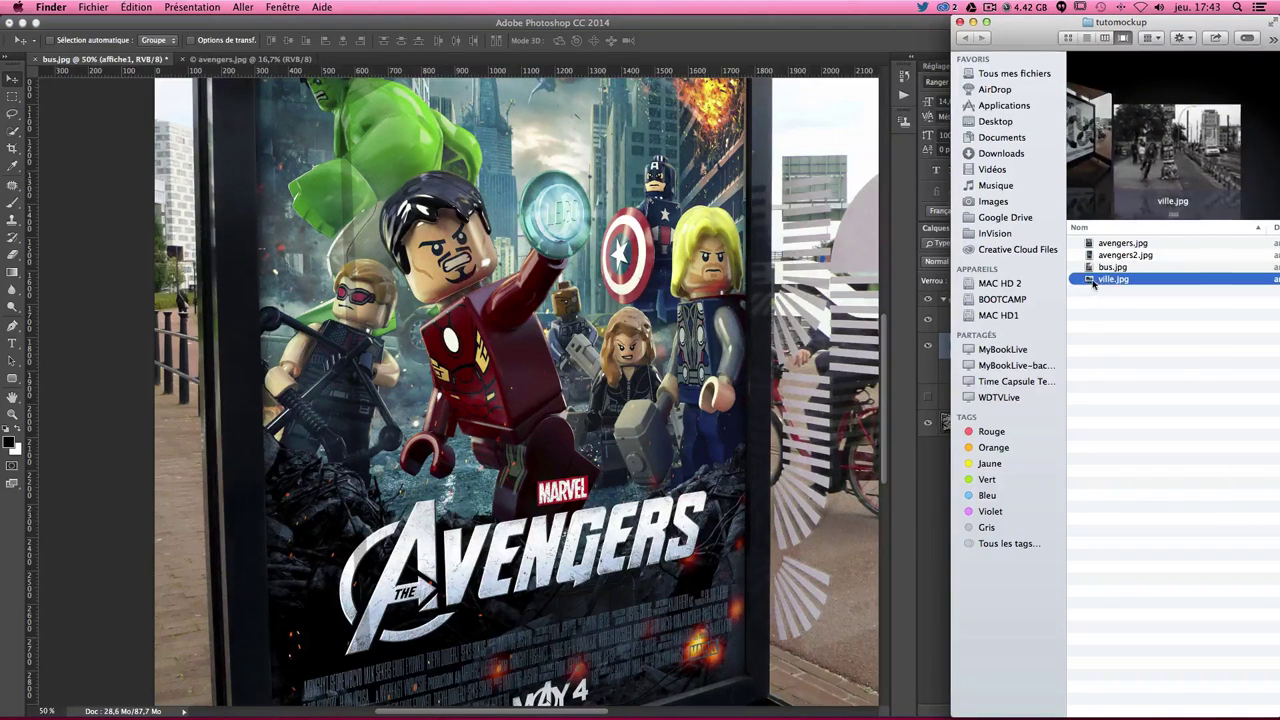
{"action": "left_click_drag", "start_coordinate": [1100, 283], "coordinate": [500, 350]}
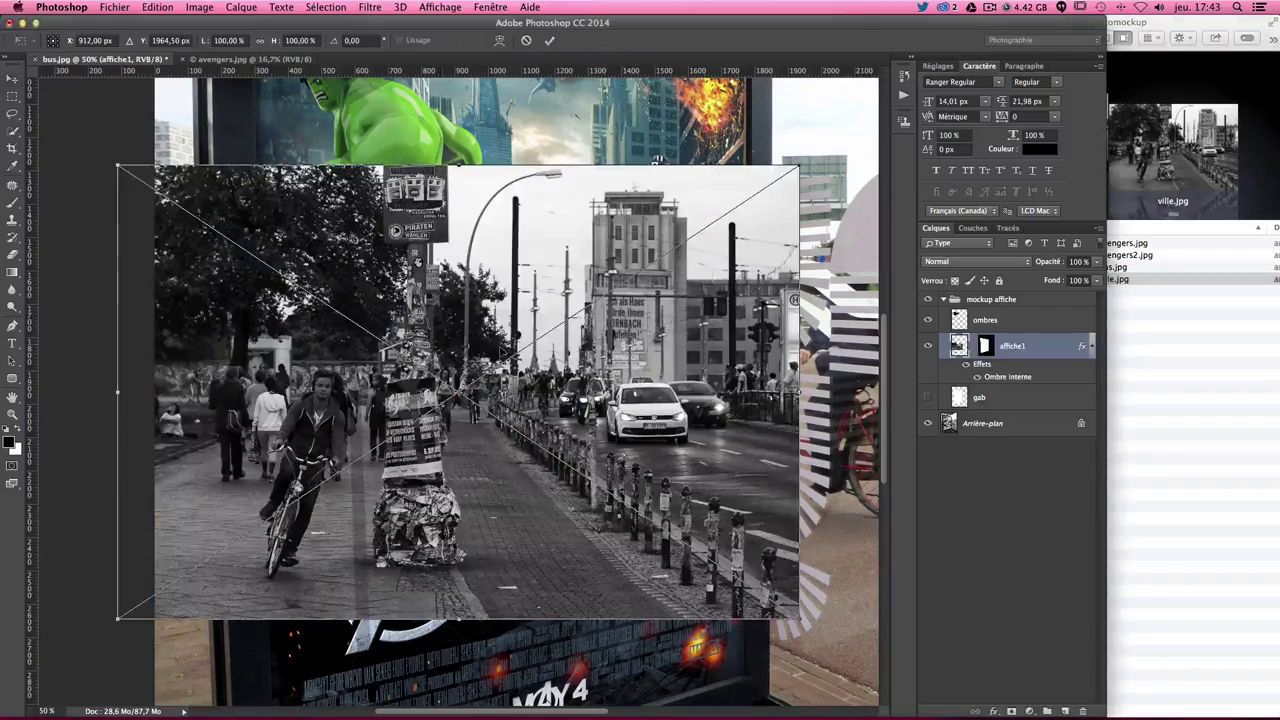
{"action": "left_click_drag", "start_coordinate": [690, 420], "coordinate": [773, 408]}
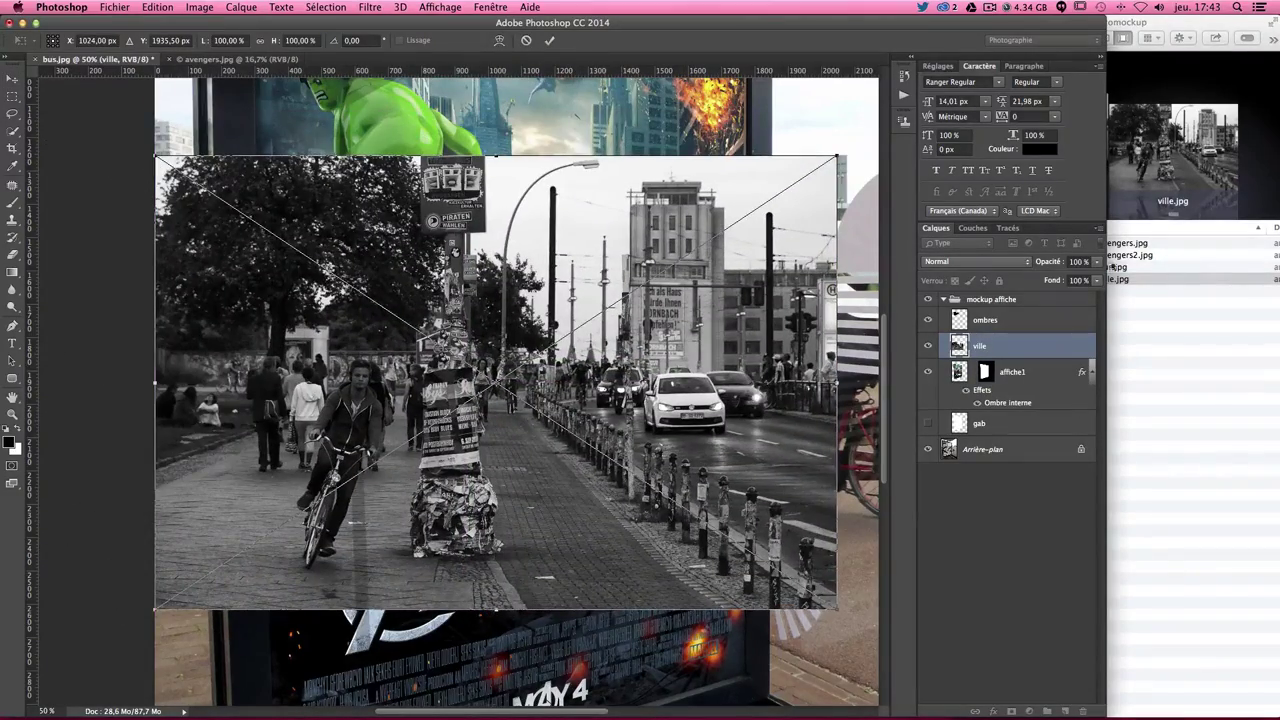
{"action": "left_click", "coordinate": [1097, 261]}
{"action": "left_click_drag", "start_coordinate": [1100, 279], "coordinate": [1070, 279]}
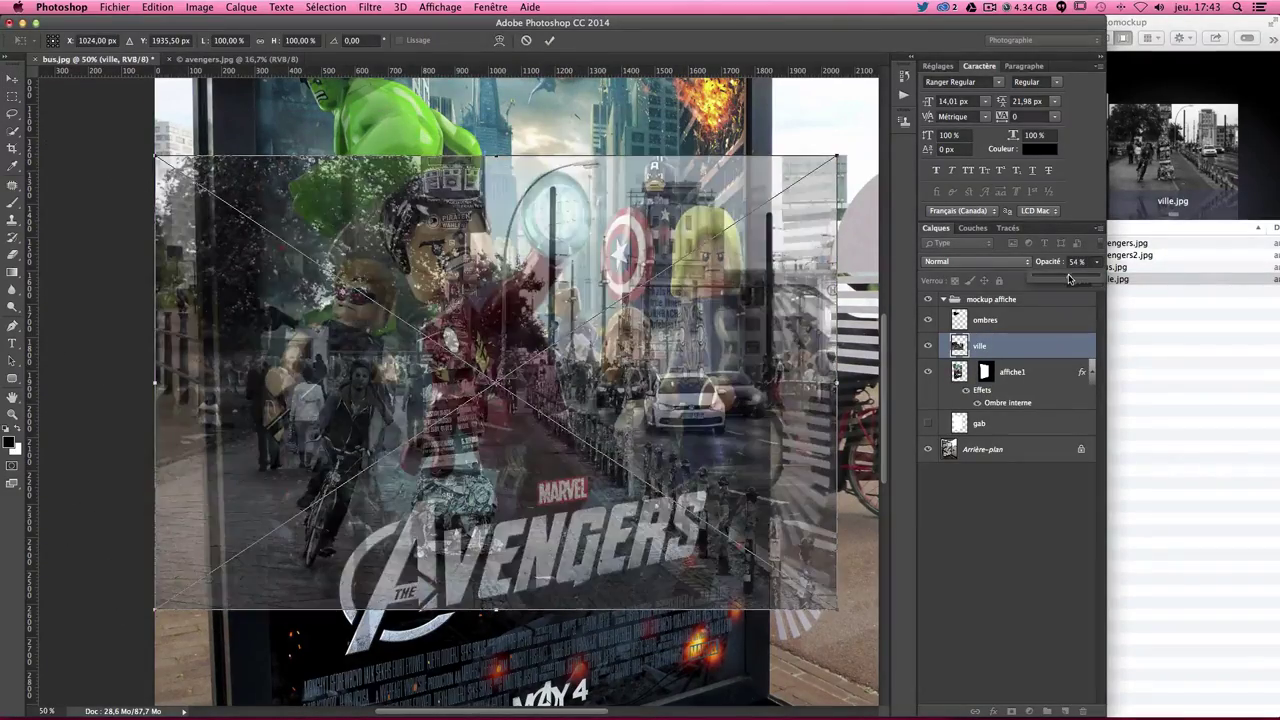
{"action": "mouse_move", "coordinate": [830, 389]}
{"action": "left_mouse_down"}
{"action": "mouse_move", "coordinate": [425, 343]}
{"action": "mouse_move", "coordinate": [416, 331]}
{"action": "left_mouse_up"}
{"action": "left_click", "coordinate": [1097, 261]}
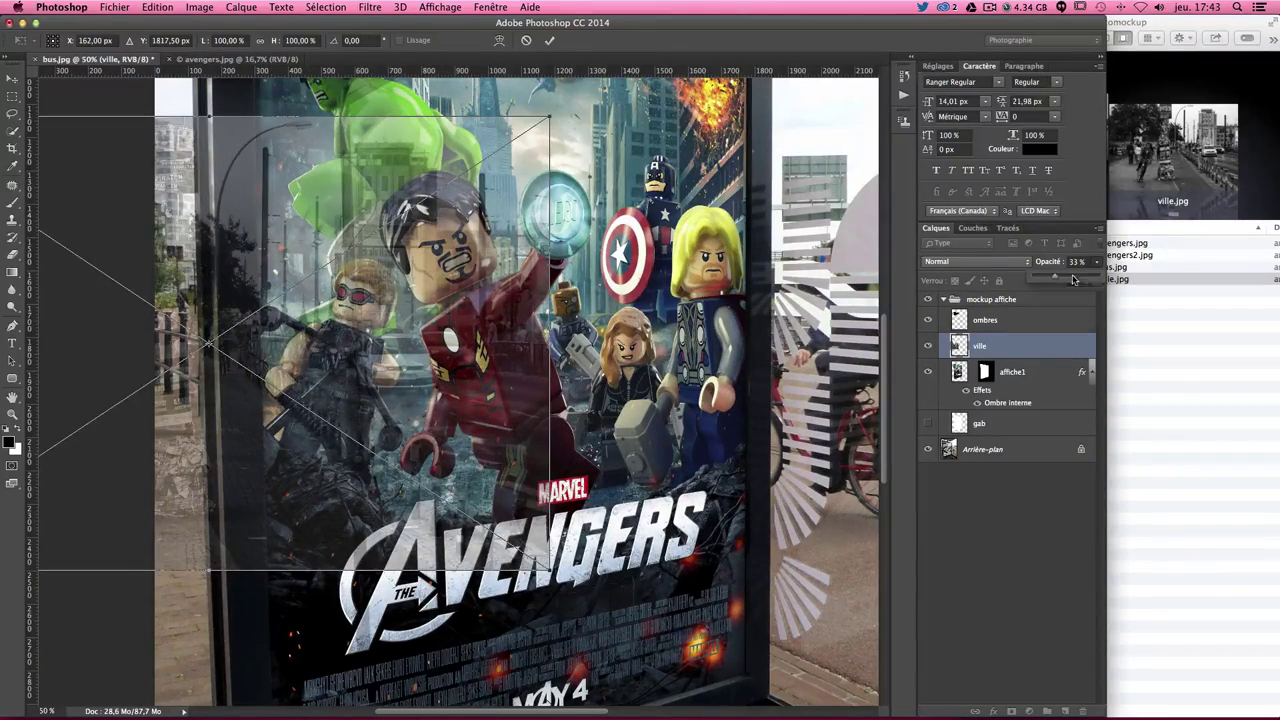
{"action": "left_click_drag", "start_coordinate": [1062, 281], "coordinate": [1067, 281]}
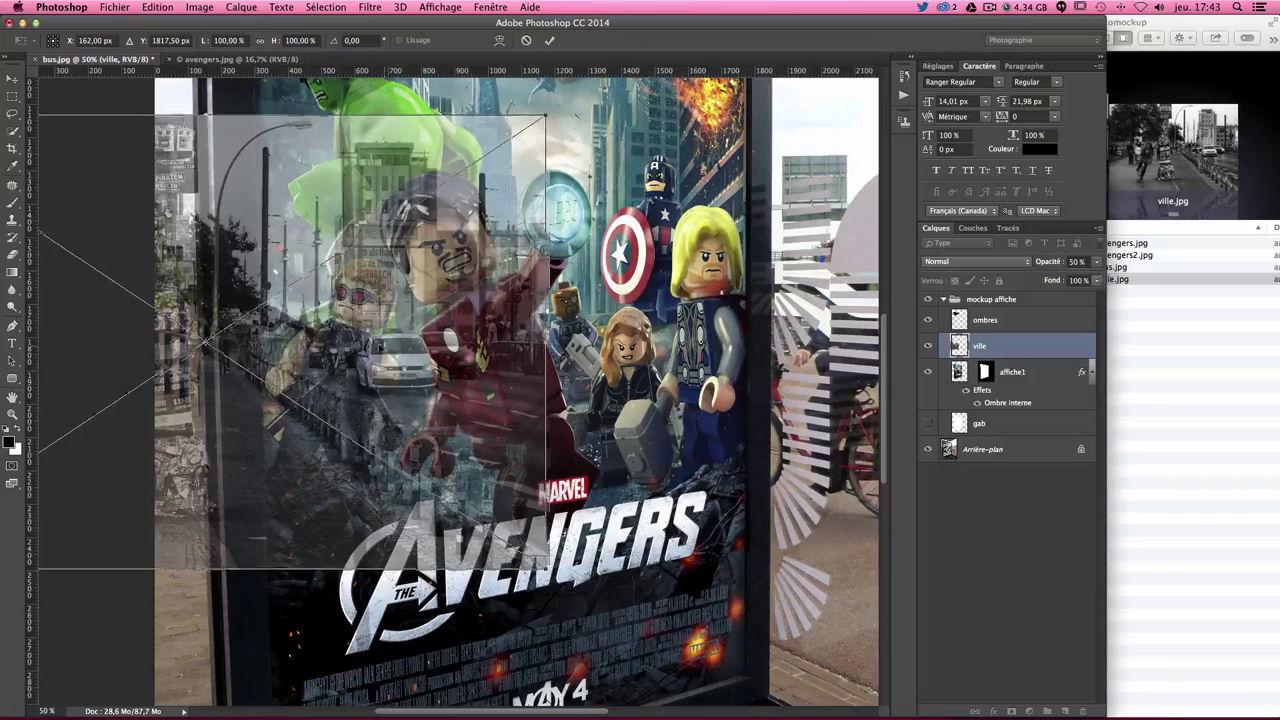
Move, rotate and stretch the street photo so it covers the poster.
{"action": "left_click_drag", "start_coordinate": [381, 352], "coordinate": [302, 341]}
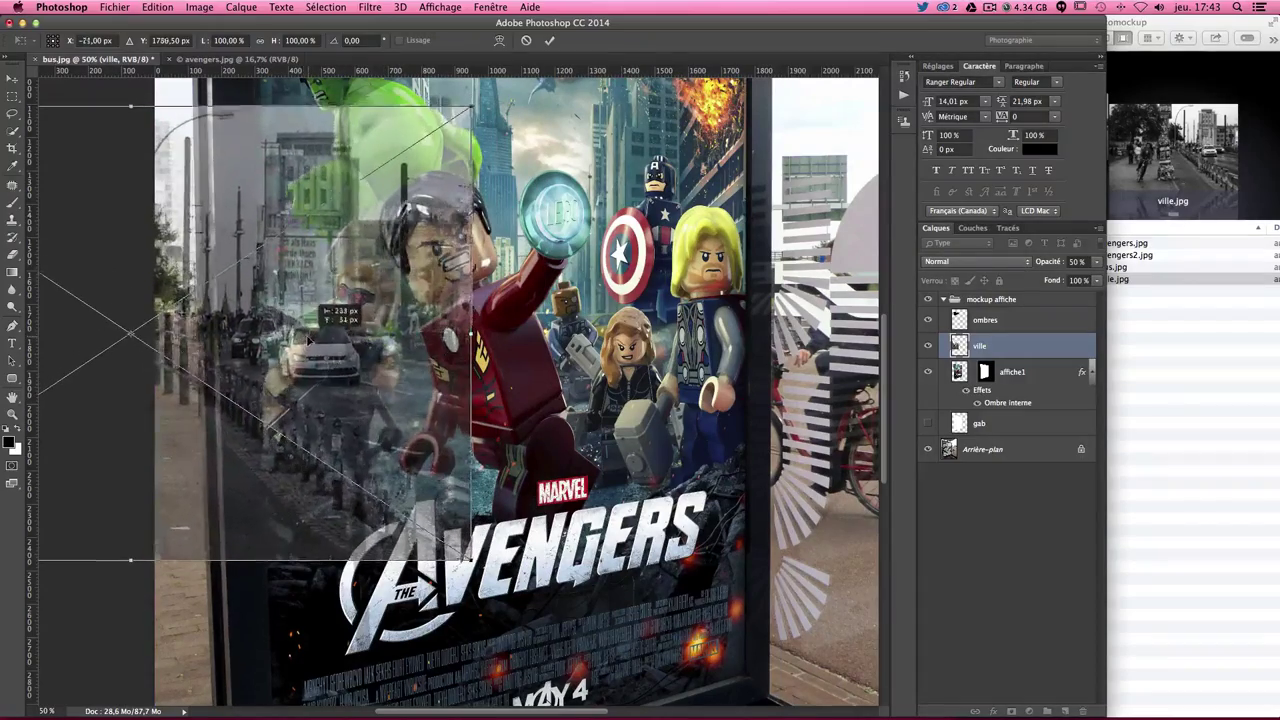
{"action": "left_click_drag", "start_coordinate": [266, 483], "coordinate": [292, 515]}
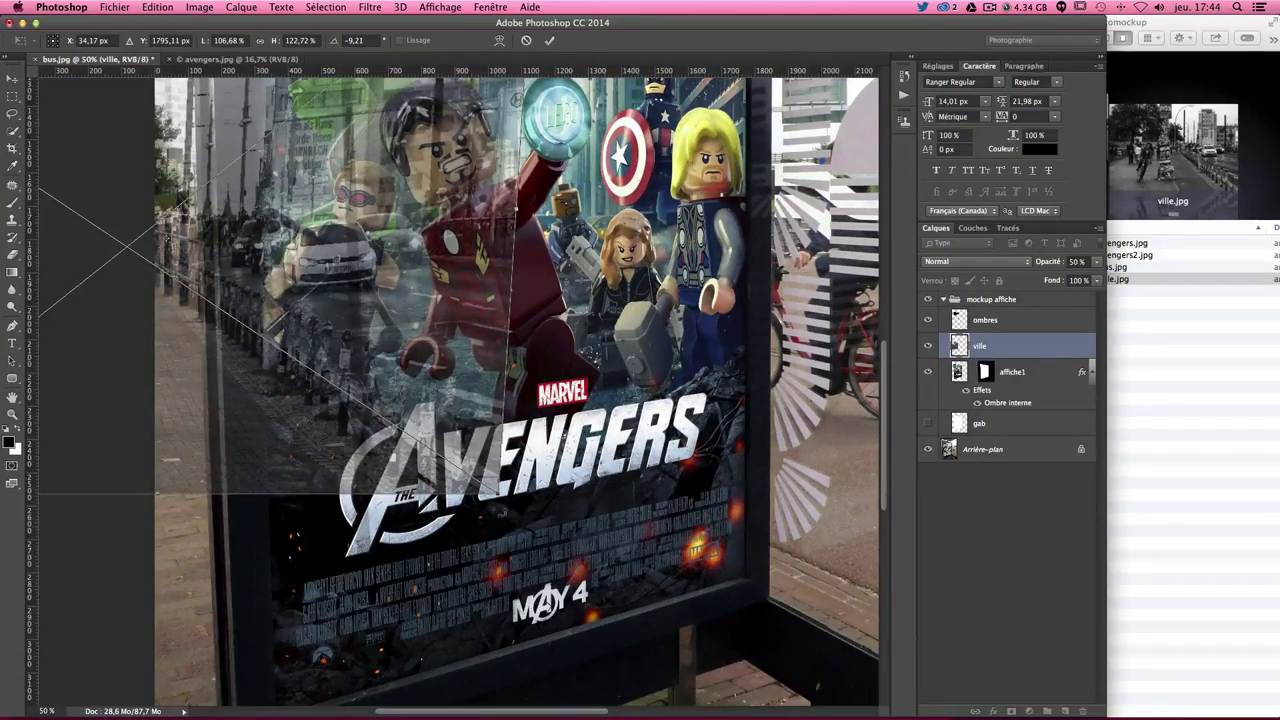
{"action": "left_click_drag", "start_coordinate": [513, 493], "coordinate": [656, 632]}
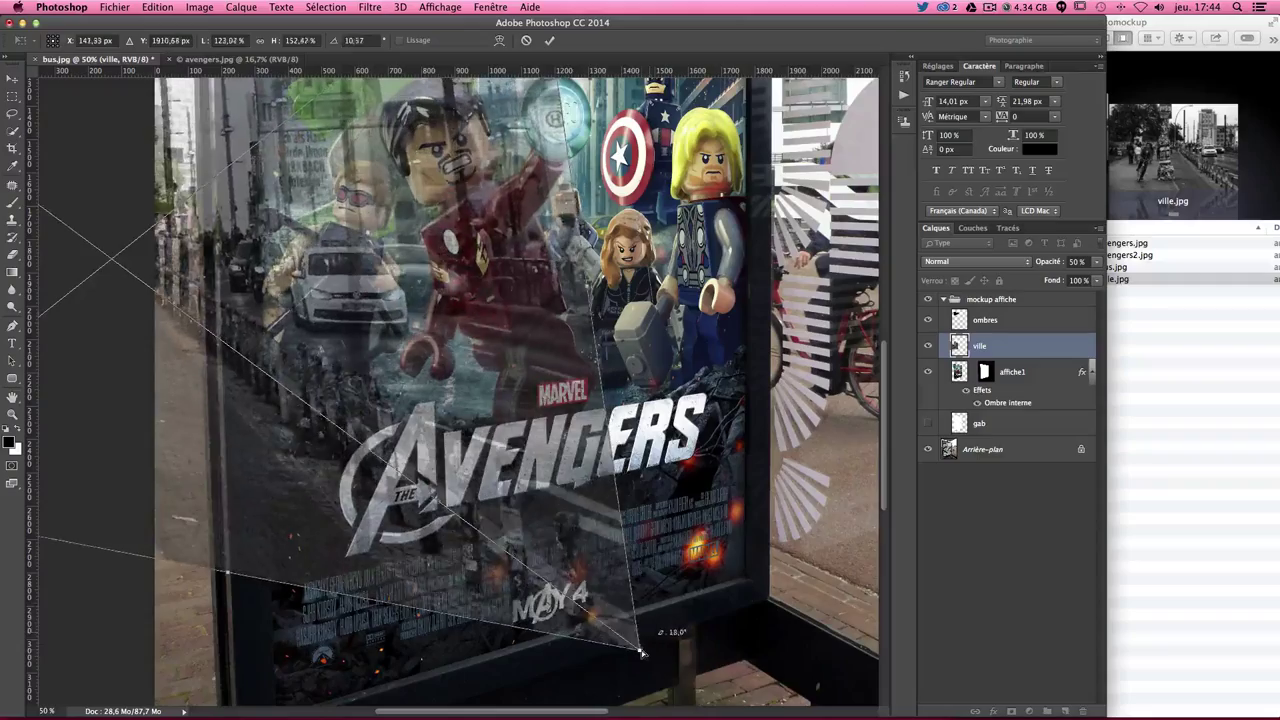
{"action": "scroll", "coordinate": [498, 207], "scroll_direction": "up", "scroll_amount": 5}
{"action": "left_click_drag", "start_coordinate": [498, 207], "coordinate": [227, 556]}
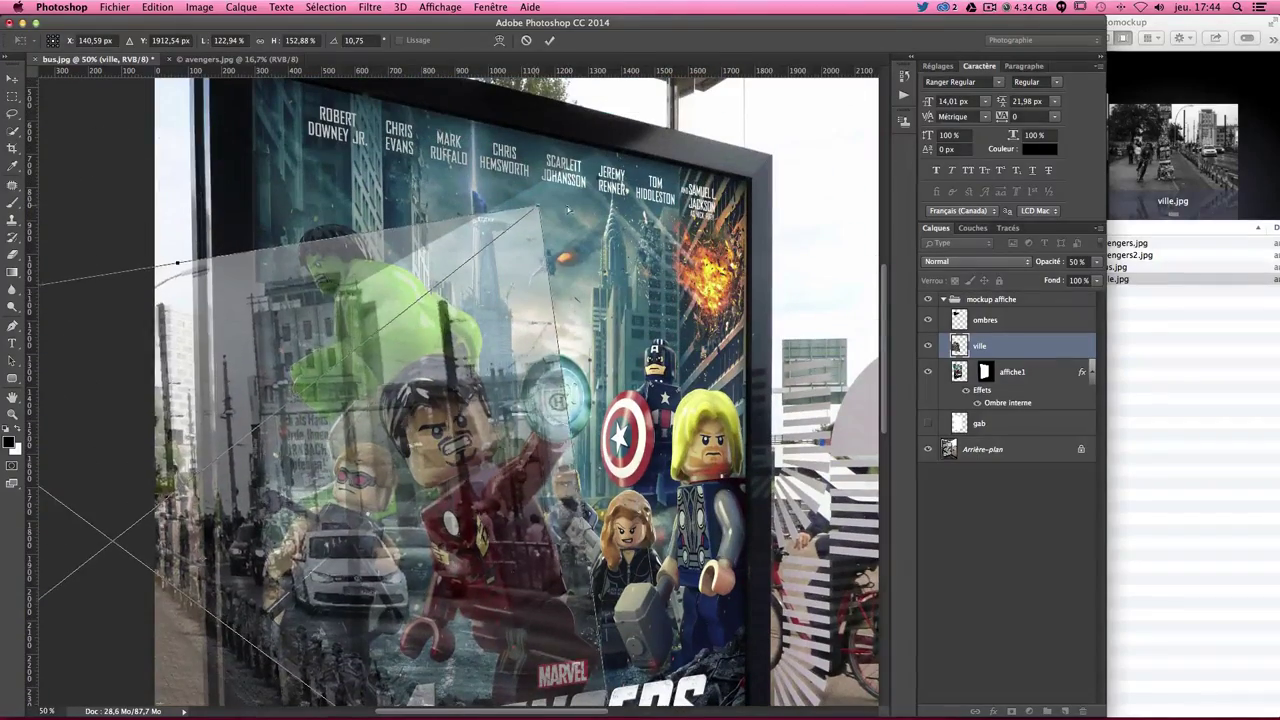
{"action": "scroll", "coordinate": [227, 556], "scroll_direction": "down", "scroll_amount": 10}
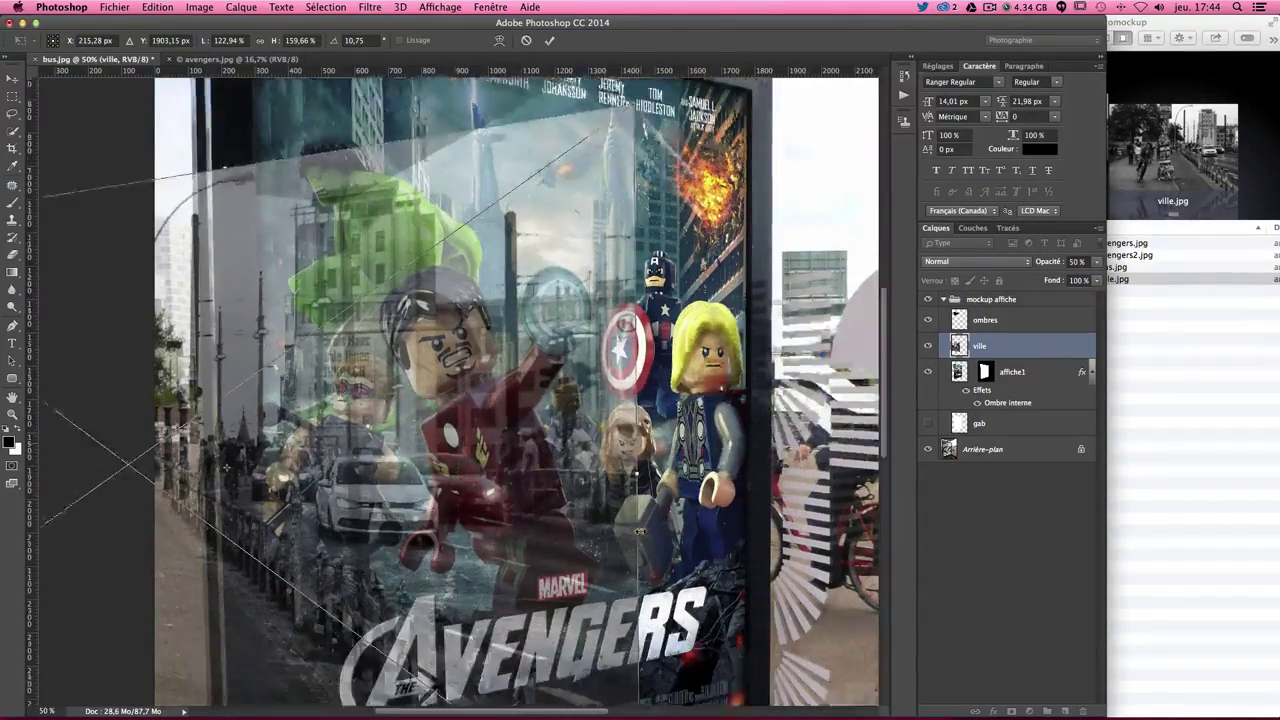
{"action": "left_click_drag", "start_coordinate": [498, 391], "coordinate": [521, 477]}
{"action": "scroll", "coordinate": [717, 669], "scroll_direction": "down", "scroll_amount": 2}
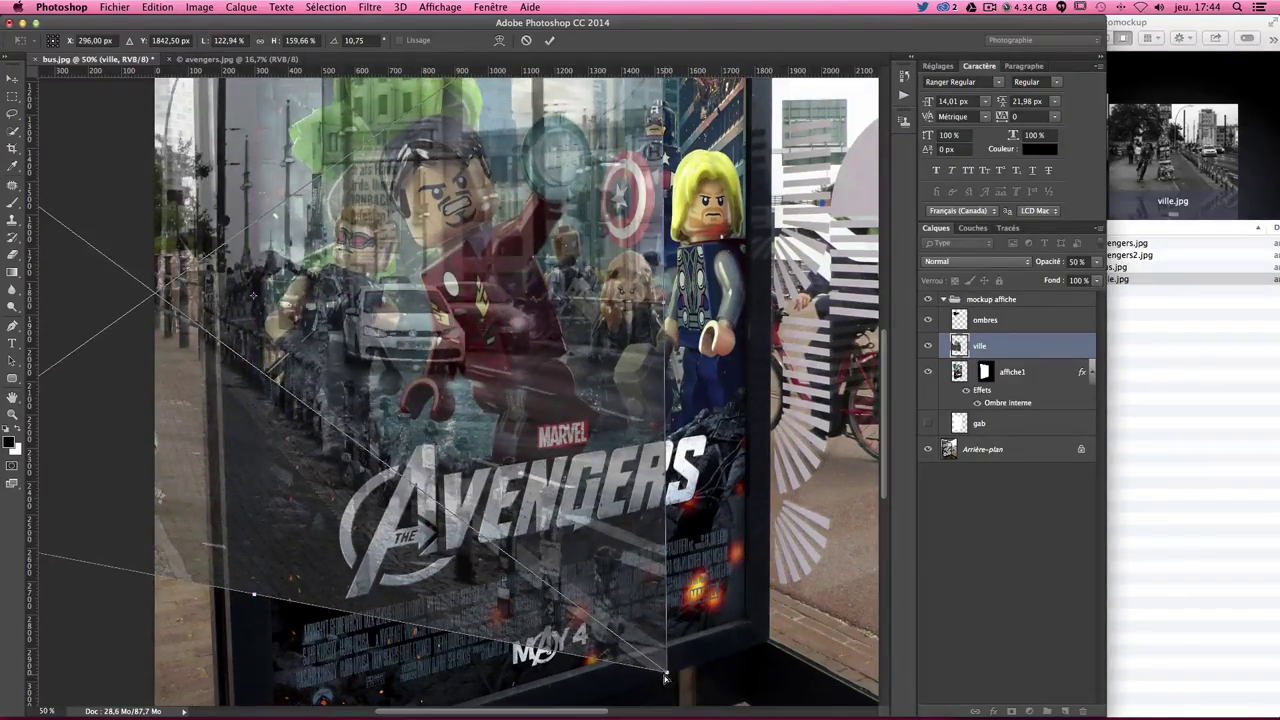
{"action": "left_click_drag", "start_coordinate": [668, 673], "coordinate": [768, 641]}
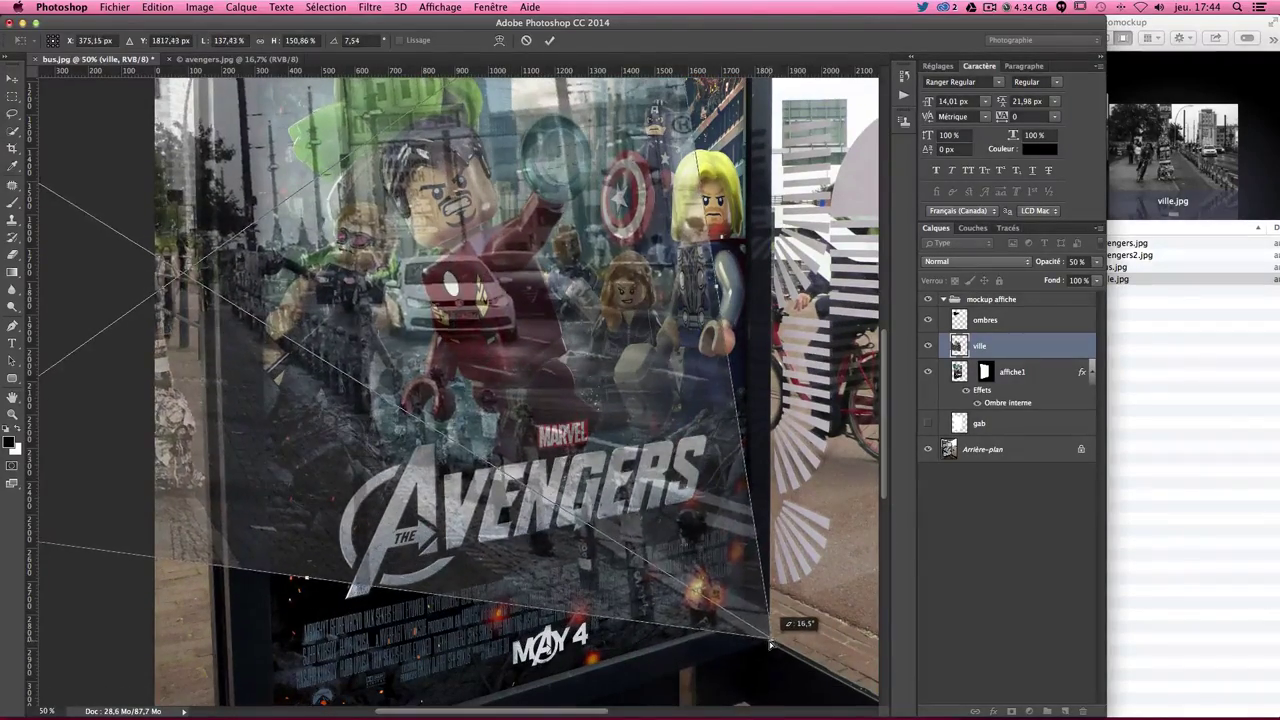
Fine-tune the street photo's position over the poster and commit the transform.
{"action": "scroll", "coordinate": [768, 641], "scroll_direction": "up", "scroll_amount": 10}
{"action": "scroll", "coordinate": [768, 641], "scroll_direction": "up", "scroll_amount": 10}
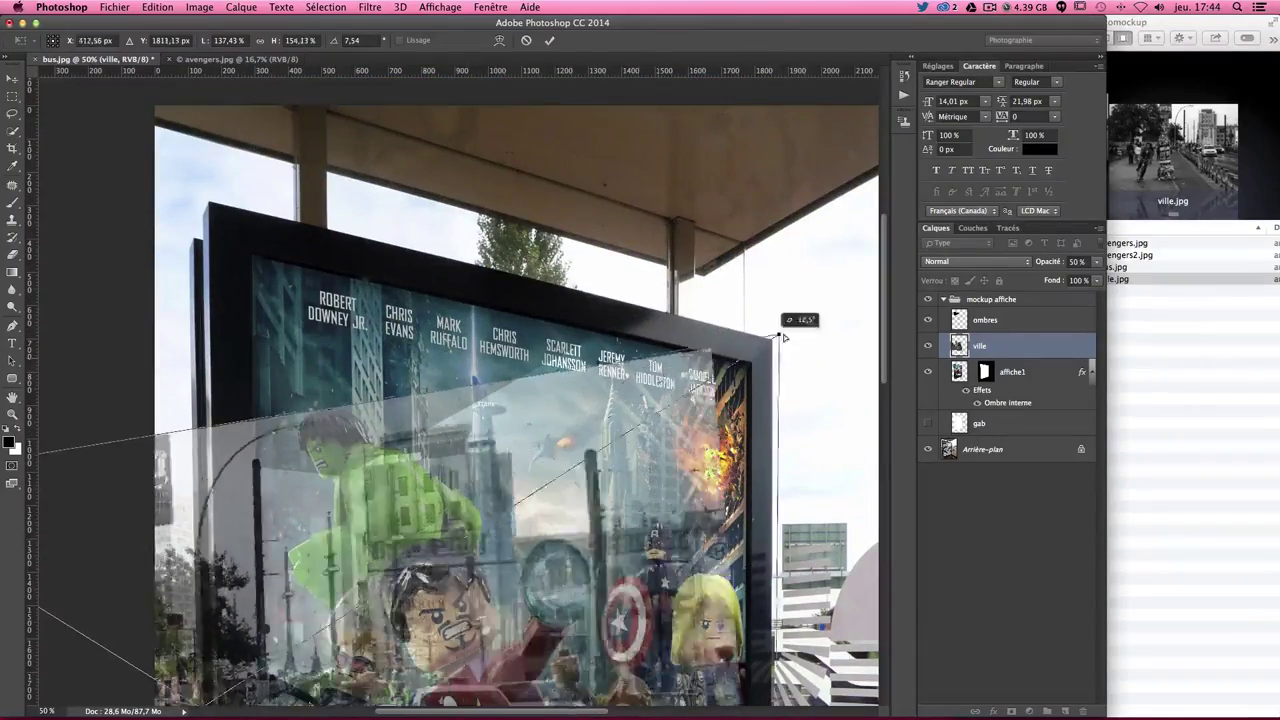
{"action": "left_click_drag", "start_coordinate": [658, 352], "coordinate": [762, 451]}
{"action": "scroll", "coordinate": [762, 451], "scroll_direction": "down", "scroll_amount": 12}
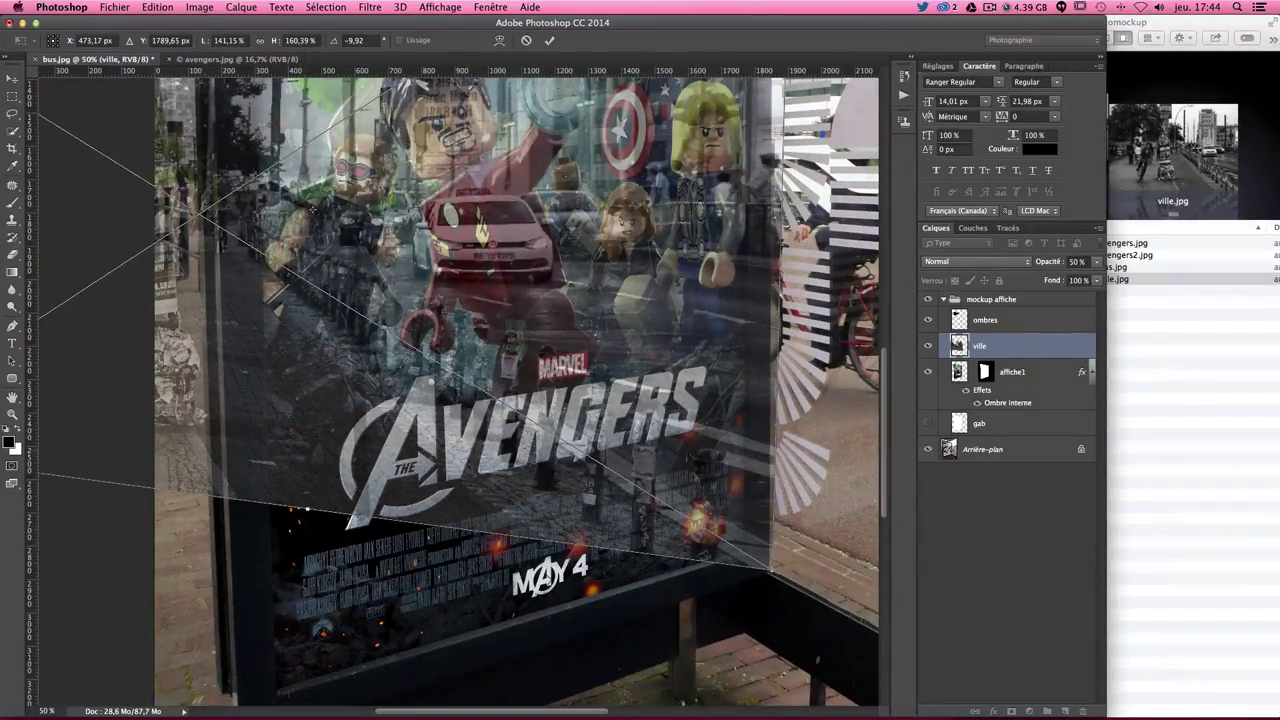
{"action": "left_click_drag", "start_coordinate": [532, 472], "coordinate": [457, 498]}
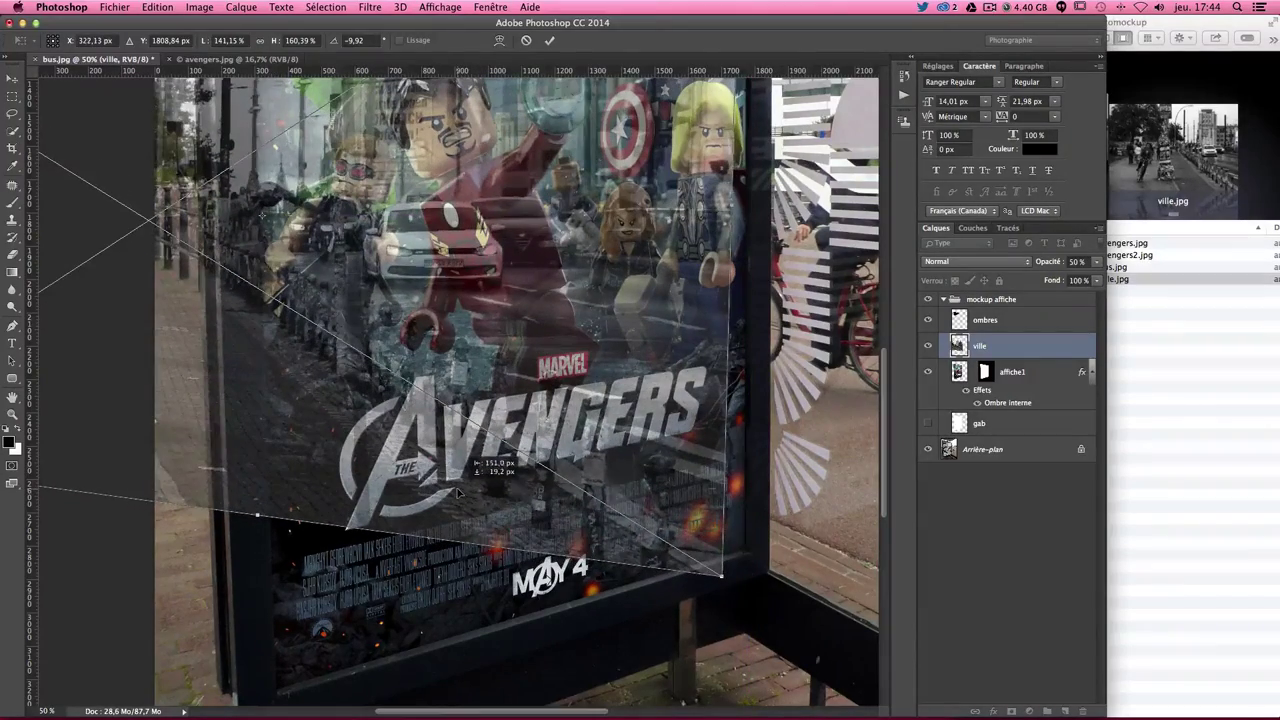
{"action": "left_click_drag", "start_coordinate": [457, 498], "coordinate": [457, 487]}
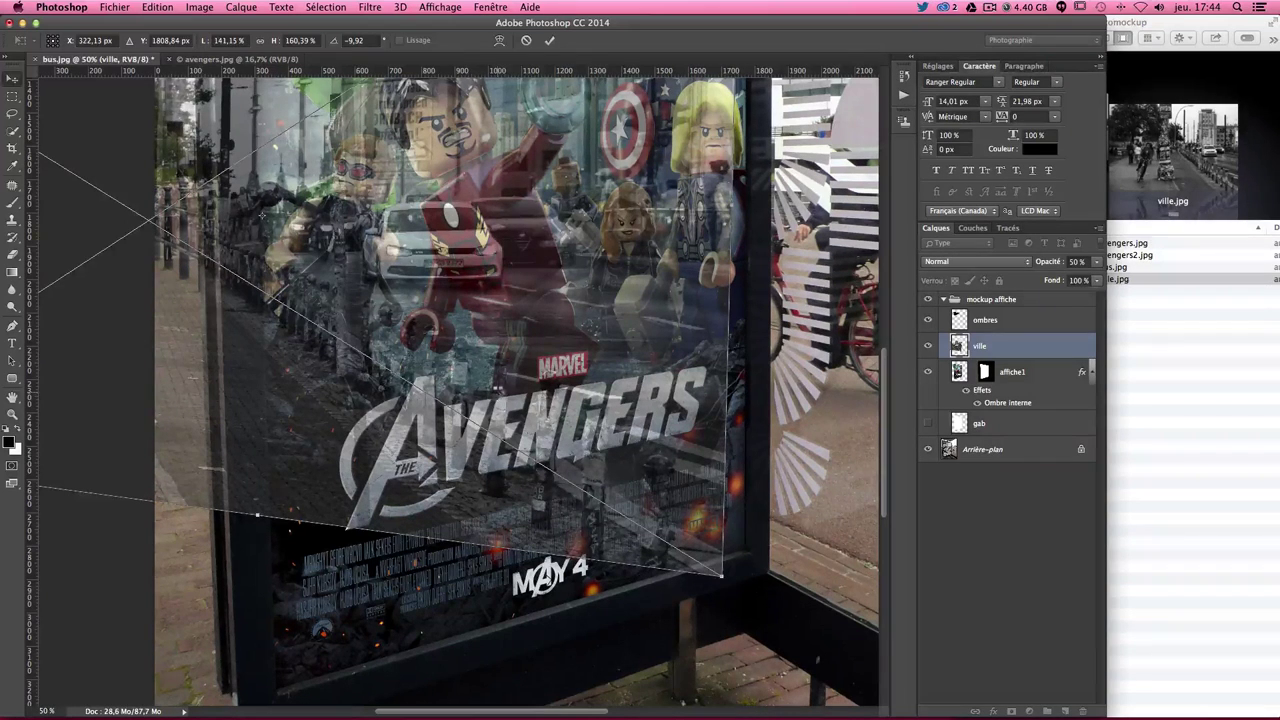
{"action": "key", "text": "Return"}
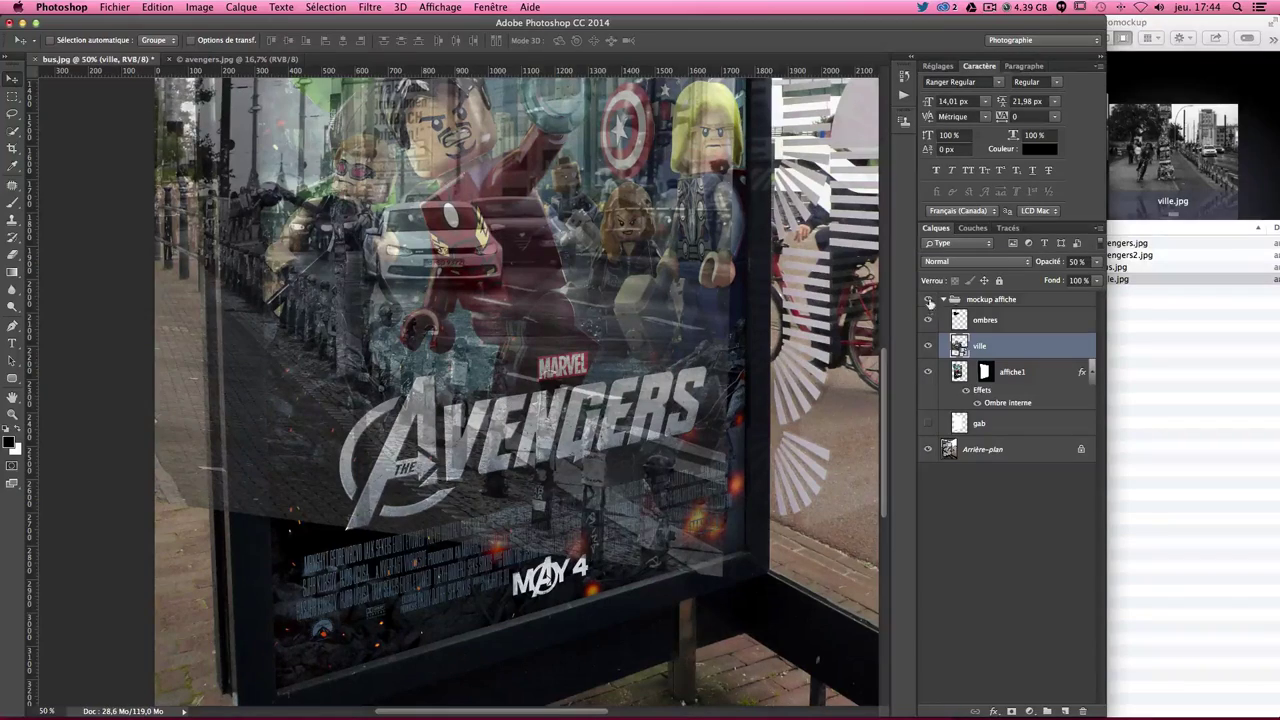
Restore the ville layer to 100% opacity, nudge it up, and add a layer mask.
{"action": "left_click", "coordinate": [1097, 261]}
{"action": "left_click_drag", "start_coordinate": [1065, 283], "coordinate": [1165, 274]}
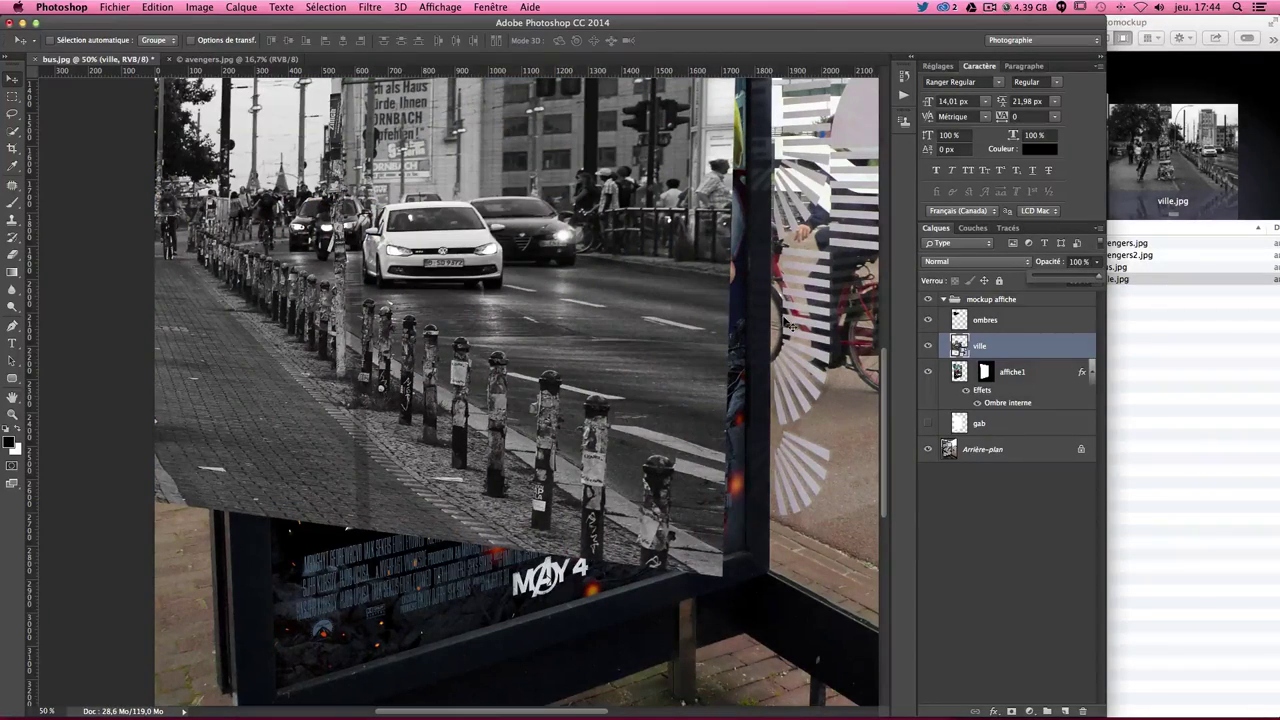
{"action": "left_click_drag", "start_coordinate": [685, 353], "coordinate": [685, 341]}
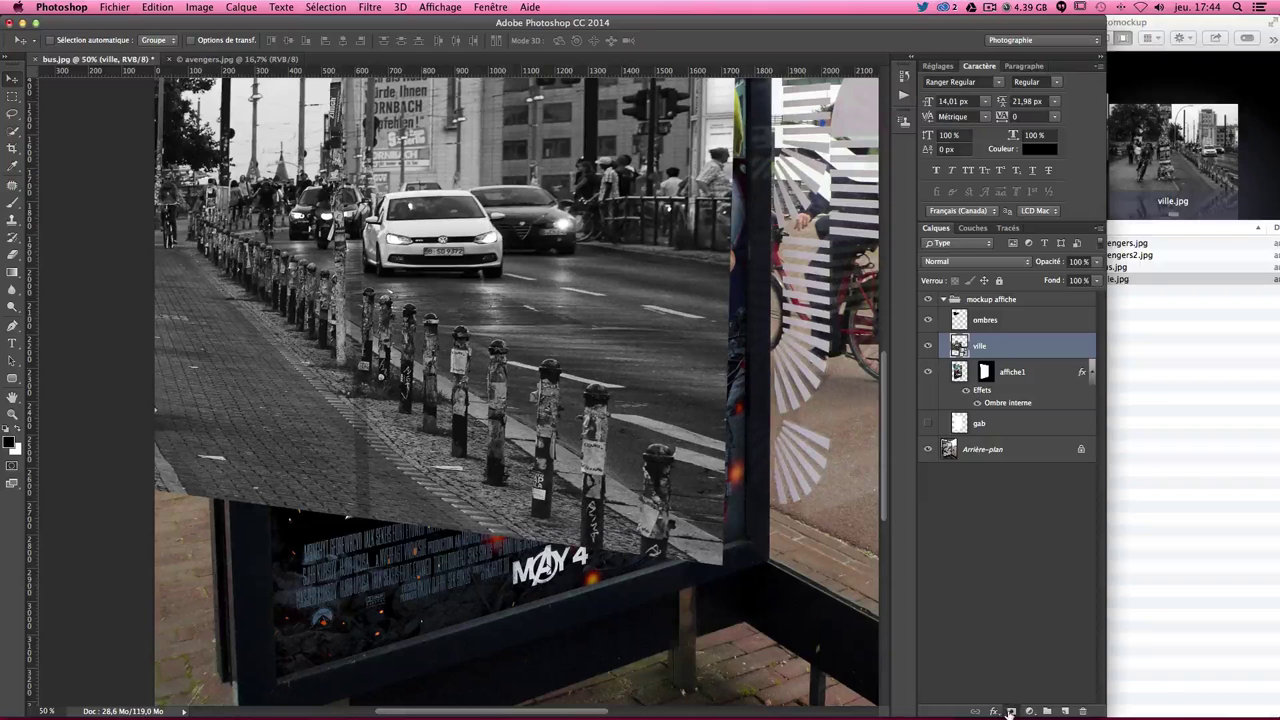
{"action": "left_click", "coordinate": [1010, 712]}
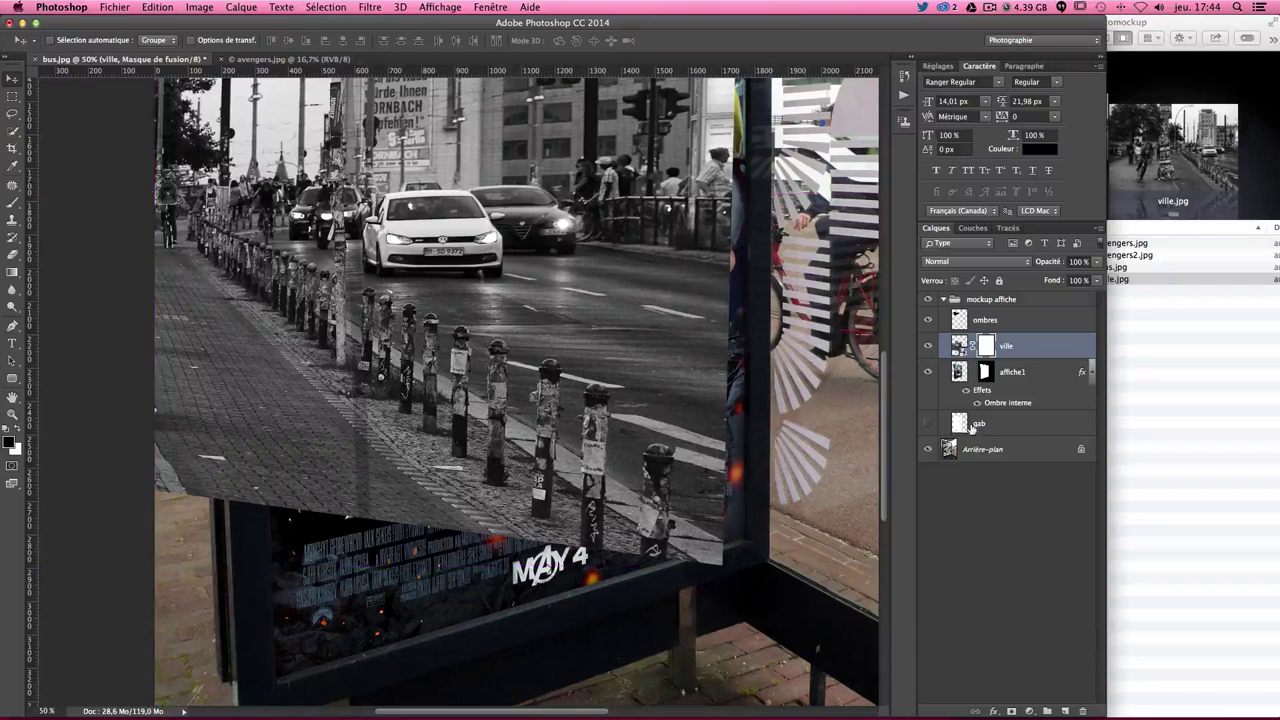
Load the poster shape as a selection while the ville mask is active.
{"action": "left_click", "coordinate": [960, 428], "text": "ctrl"}
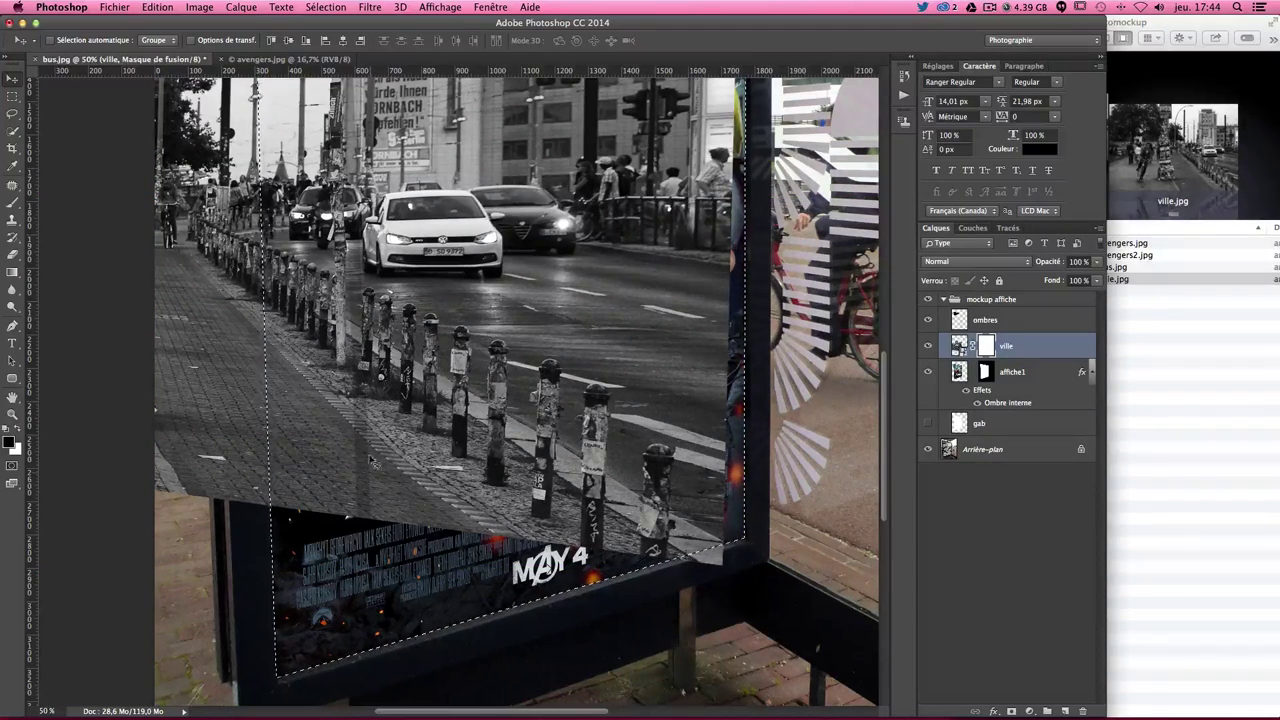
{"action": "scroll", "coordinate": [375, 414], "scroll_direction": "up", "scroll_amount": 5}
{"action": "scroll", "coordinate": [375, 414], "scroll_direction": "up", "scroll_amount": 1}
{"action": "scroll", "coordinate": [375, 414], "scroll_direction": "up", "scroll_amount": 3}
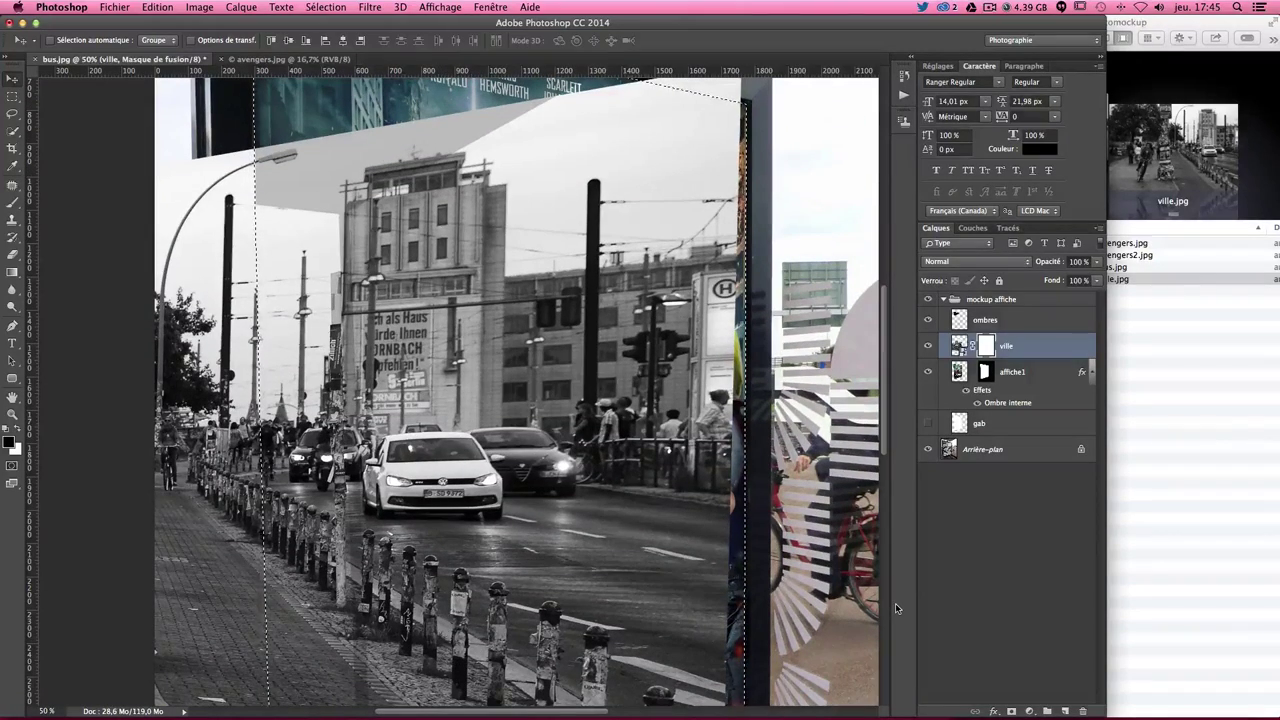
{"action": "key", "text": "ctrl+d"}
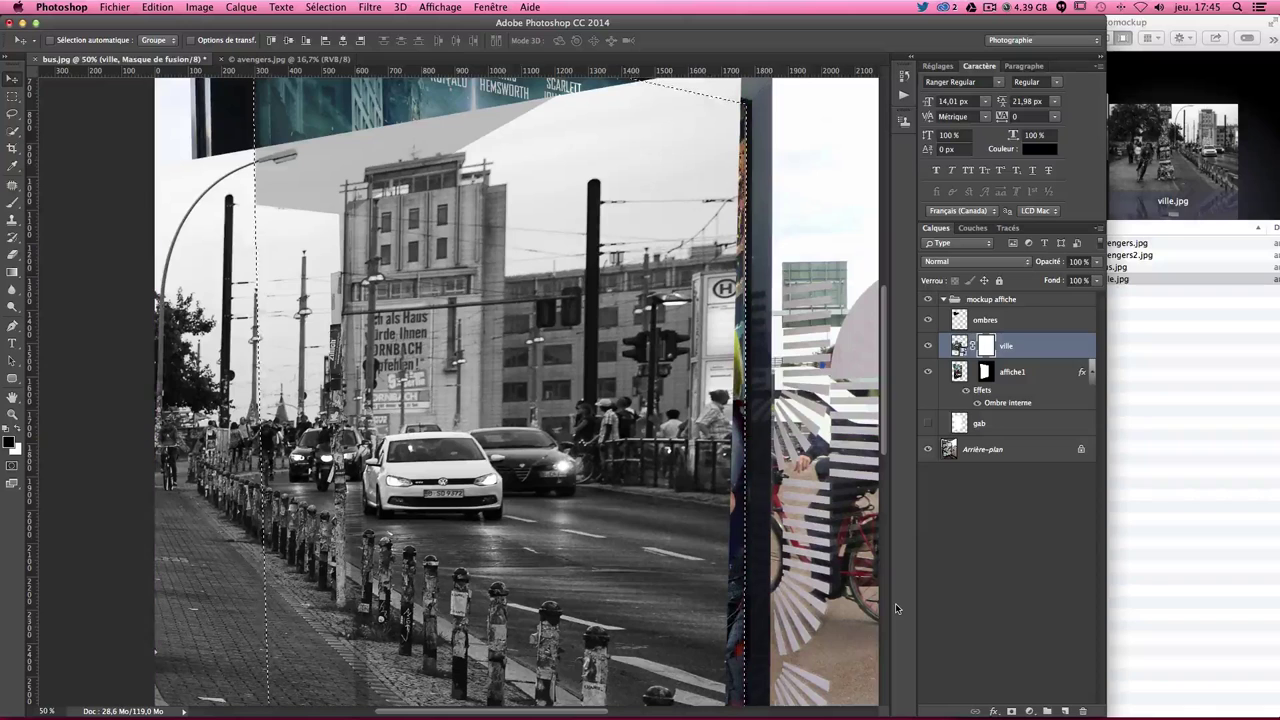
{"action": "key", "text": "ctrl+z"}
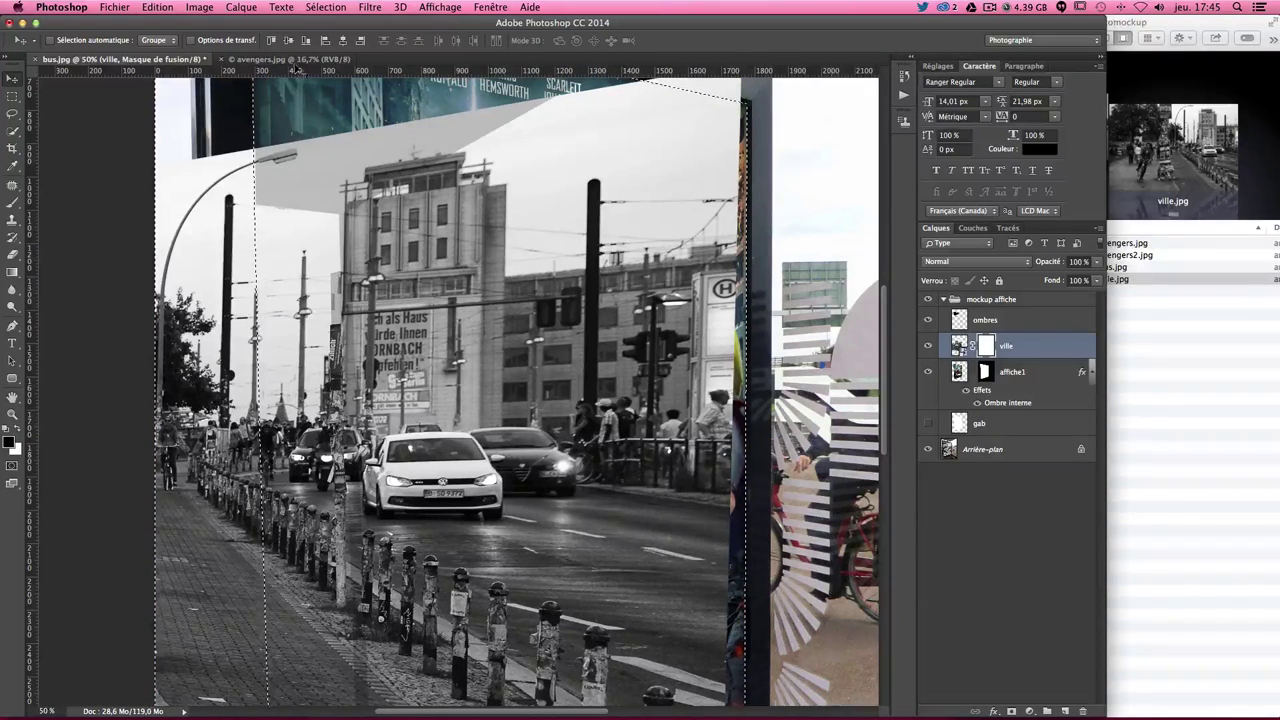
Invert the selection so it covers the area outside the poster.
{"action": "left_click", "coordinate": [327, 10]}
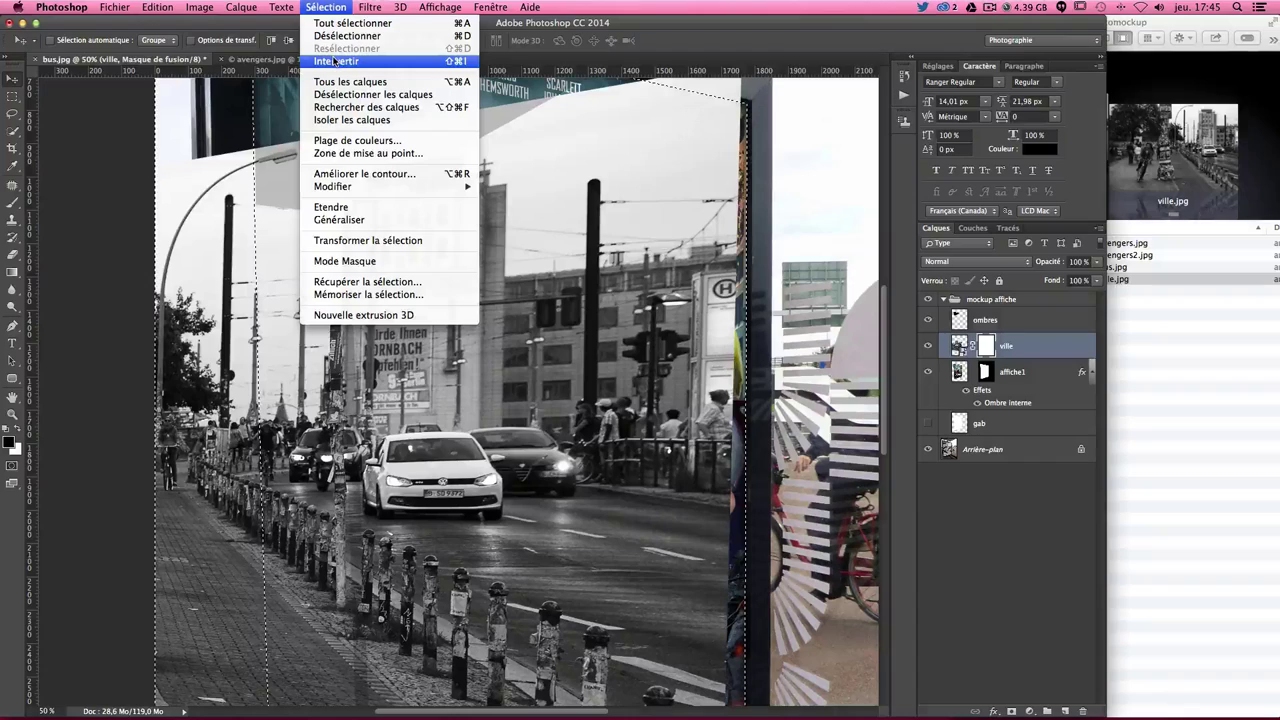
{"action": "left_click", "coordinate": [338, 10]}
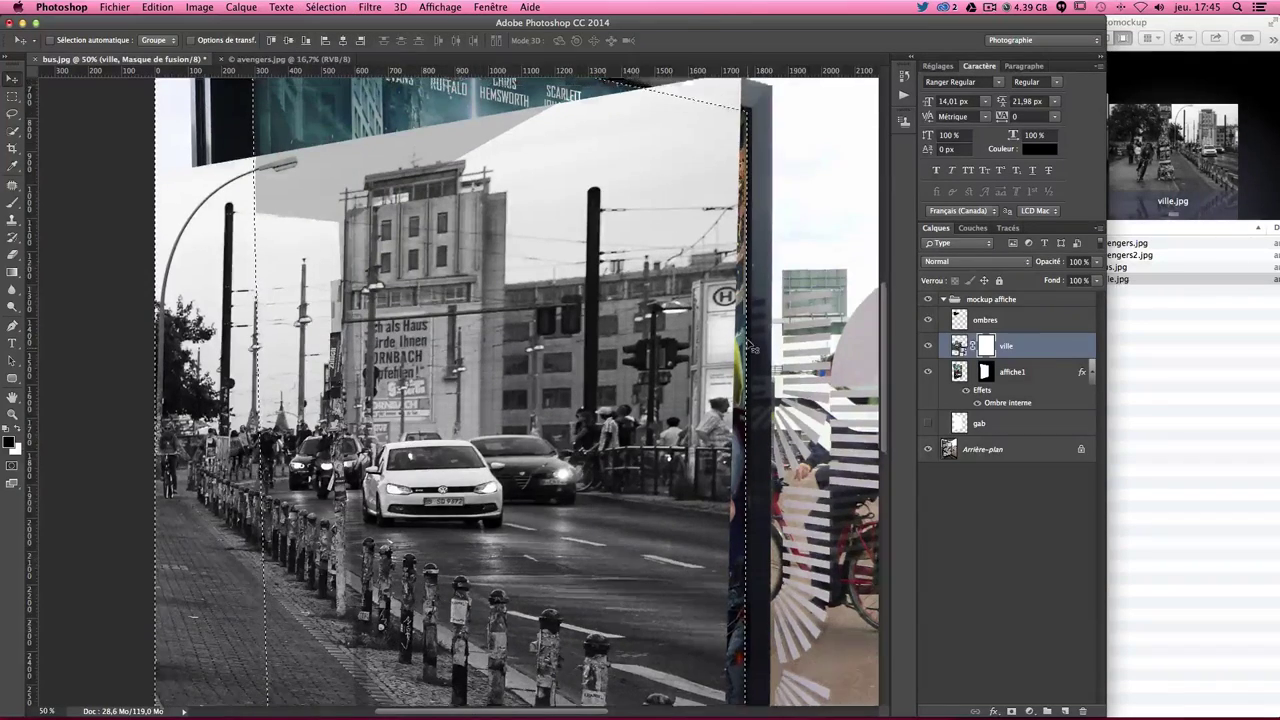
{"action": "scroll", "coordinate": [780, 240], "scroll_direction": "up", "scroll_amount": 5}
{"action": "scroll", "coordinate": [781, 240], "scroll_direction": "up", "scroll_amount": 2}
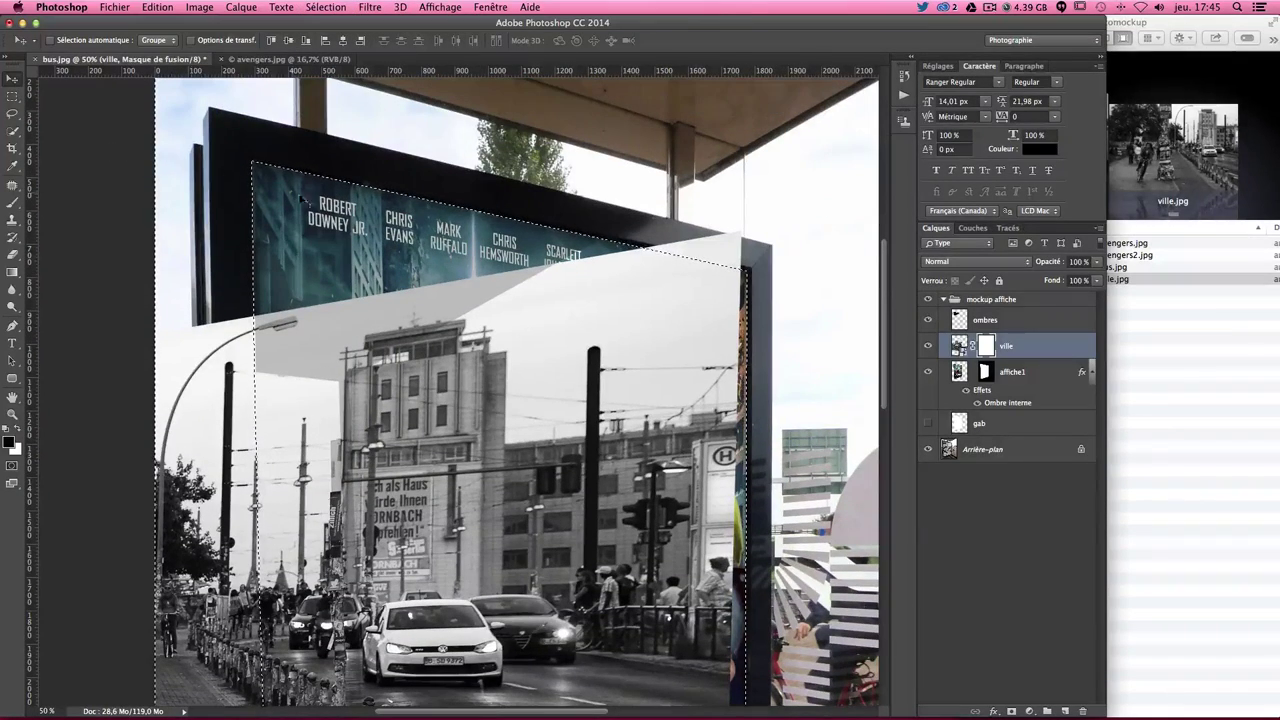
{"action": "scroll", "coordinate": [800, 240], "scroll_direction": "up", "scroll_amount": 4}
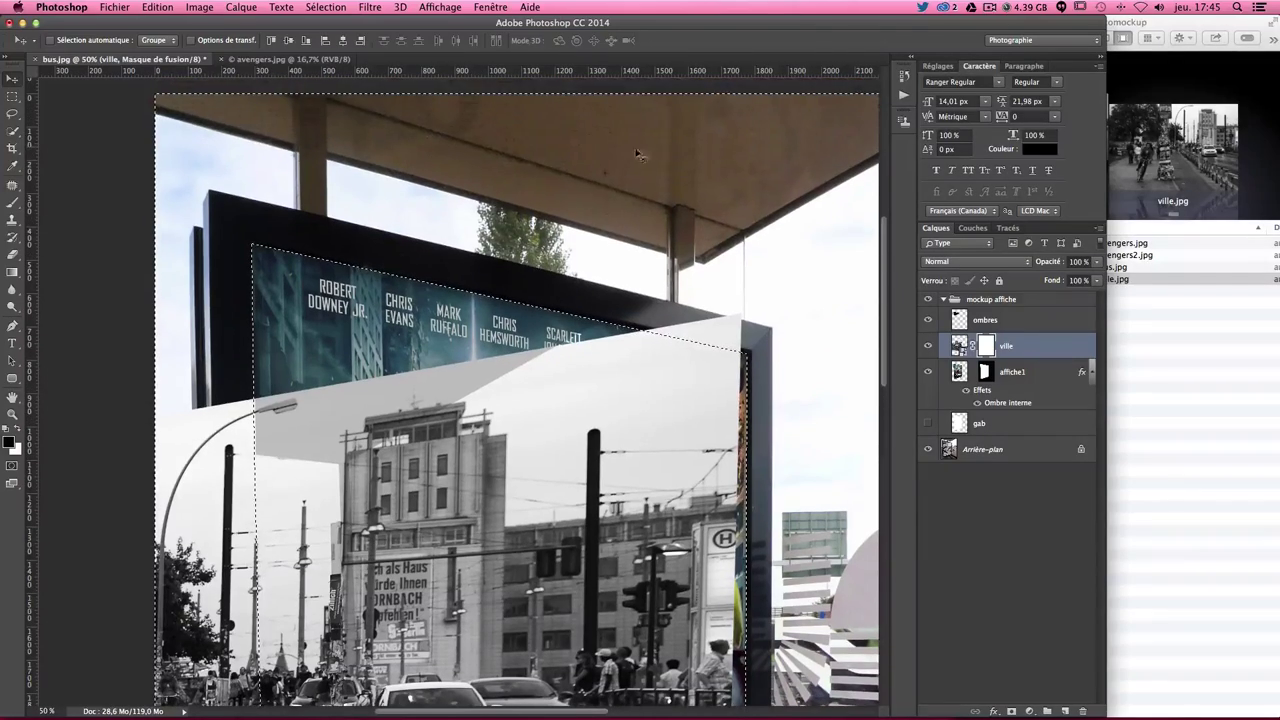
{"action": "scroll", "coordinate": [870, 225], "scroll_direction": "down", "scroll_amount": 5}
{"action": "scroll", "coordinate": [868, 225], "scroll_direction": "up", "scroll_amount": 2}
{"action": "scroll", "coordinate": [865, 228], "scroll_direction": "up", "scroll_amount": 1}
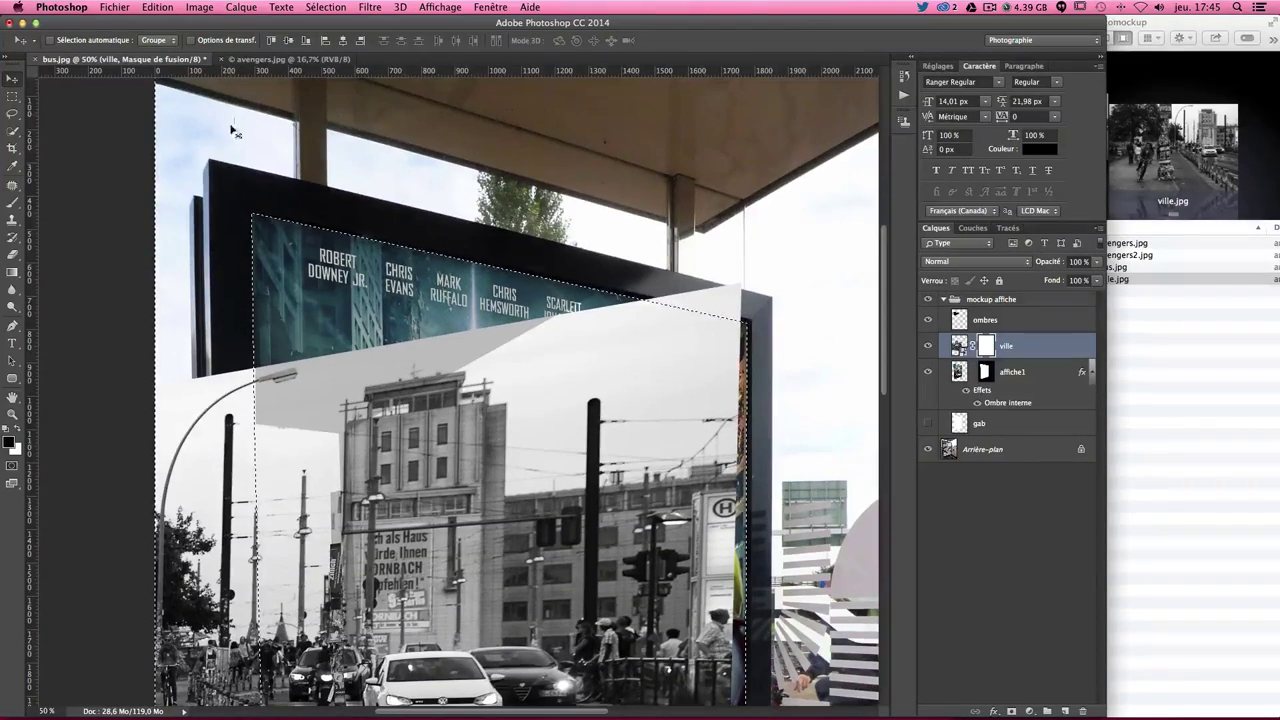
{"action": "scroll", "coordinate": [862, 232], "scroll_direction": "down", "scroll_amount": 5}
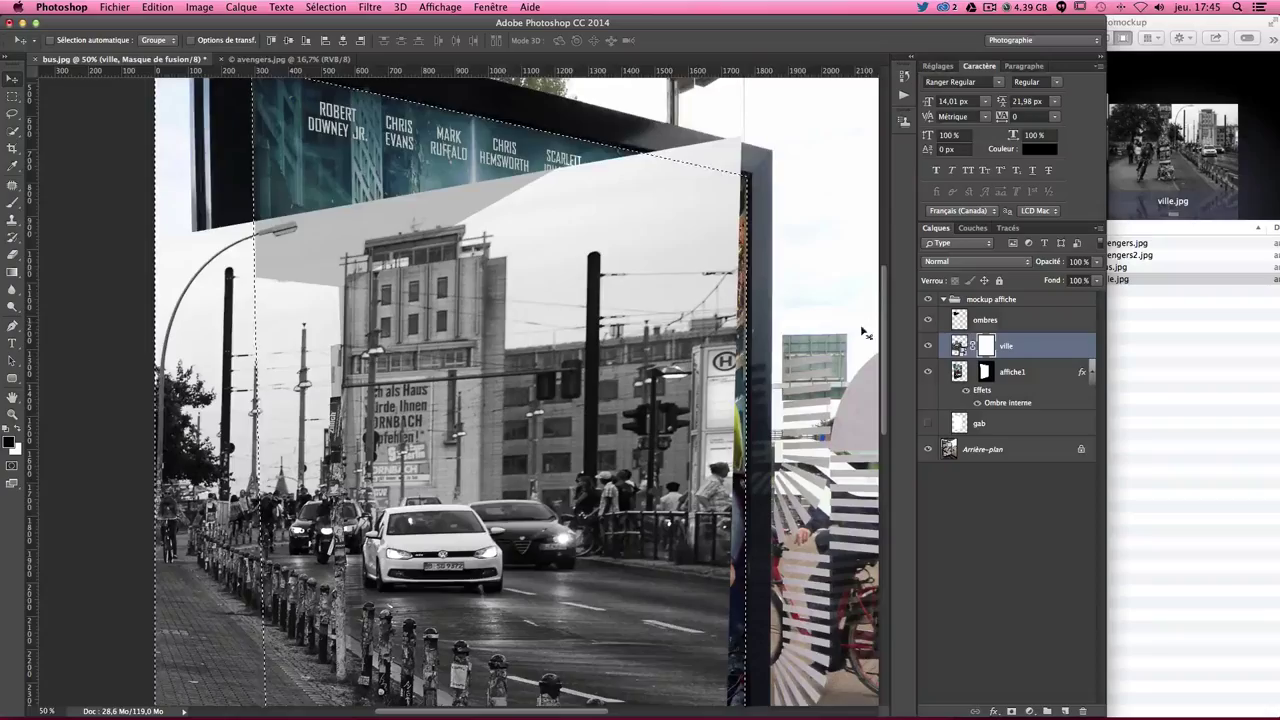
{"action": "scroll", "coordinate": [863, 277], "scroll_direction": "down", "scroll_amount": 7}
{"action": "scroll", "coordinate": [865, 335], "scroll_direction": "down", "scroll_amount": 2}
{"action": "scroll", "coordinate": [865, 335], "scroll_direction": "down", "scroll_amount": 2}
{"action": "scroll", "coordinate": [865, 335], "scroll_direction": "down", "scroll_amount": 1}
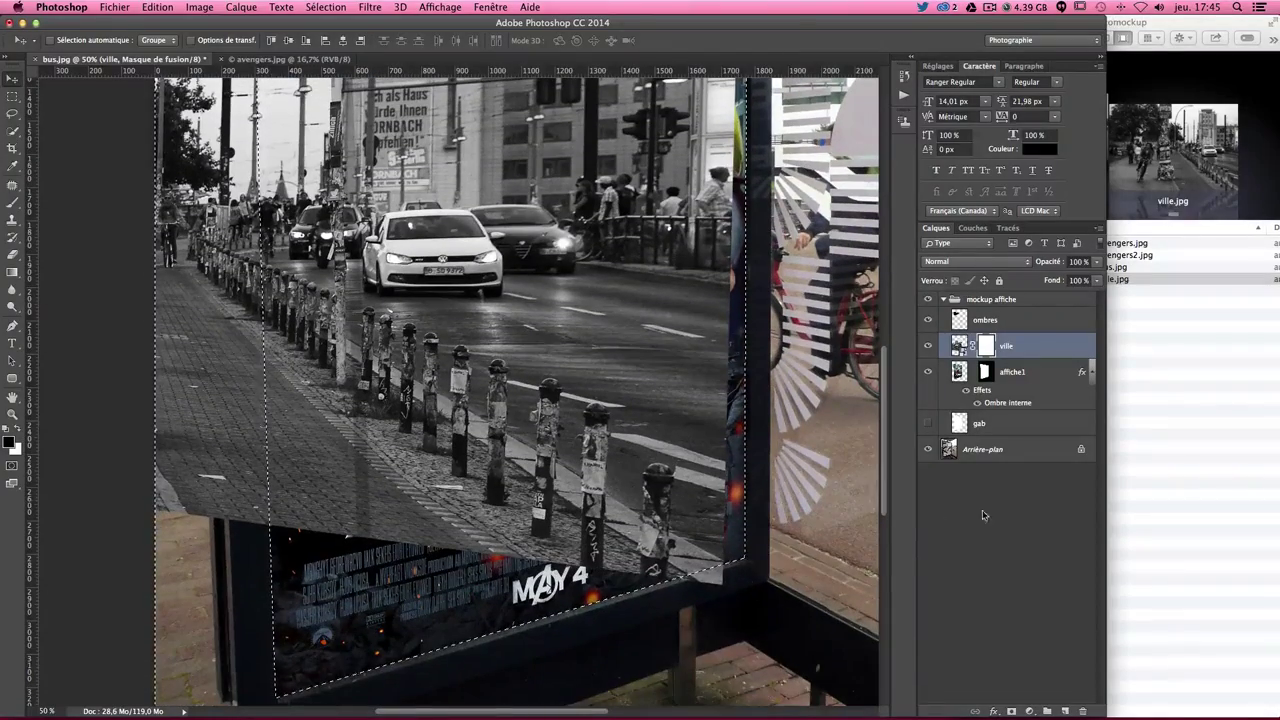
{"action": "scroll", "coordinate": [882, 413], "scroll_direction": "up", "scroll_amount": 6}
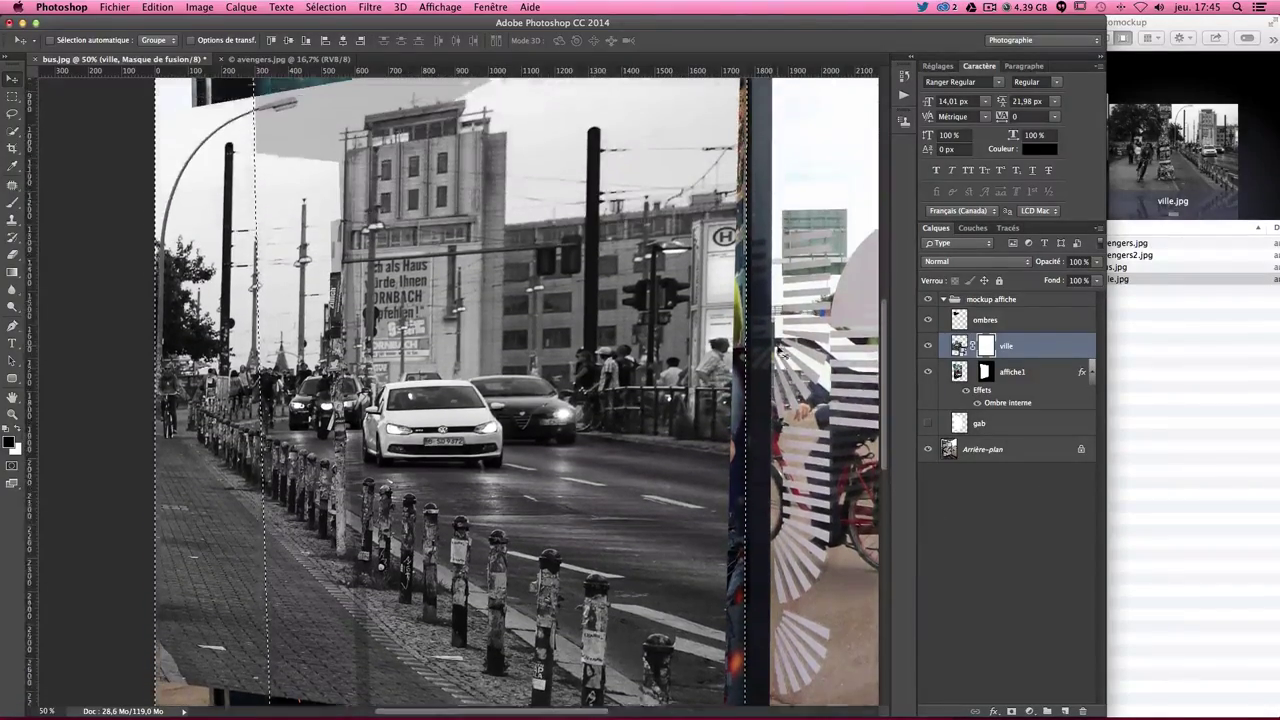
{"action": "scroll", "coordinate": [882, 413], "scroll_direction": "up", "scroll_amount": 1}
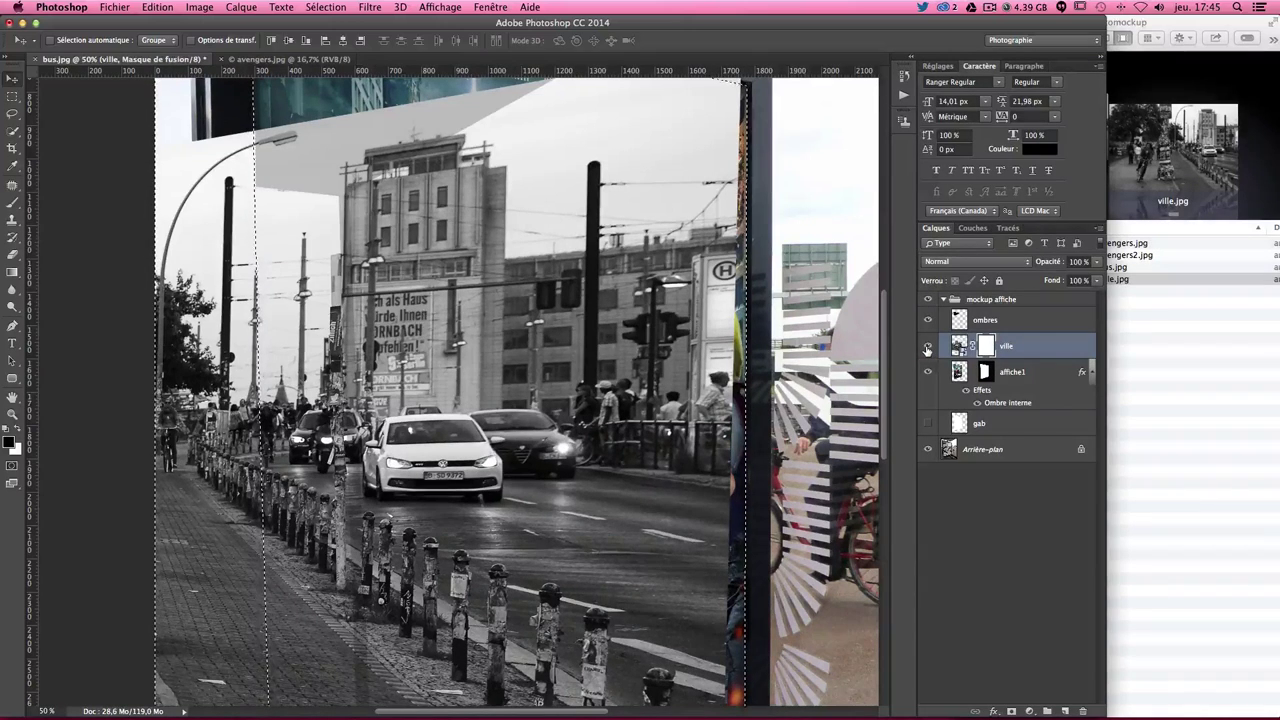
Fill the selected mask area with black, deselect, and return to the ville image thumbnail.
{"action": "left_click", "coordinate": [157, 7]}
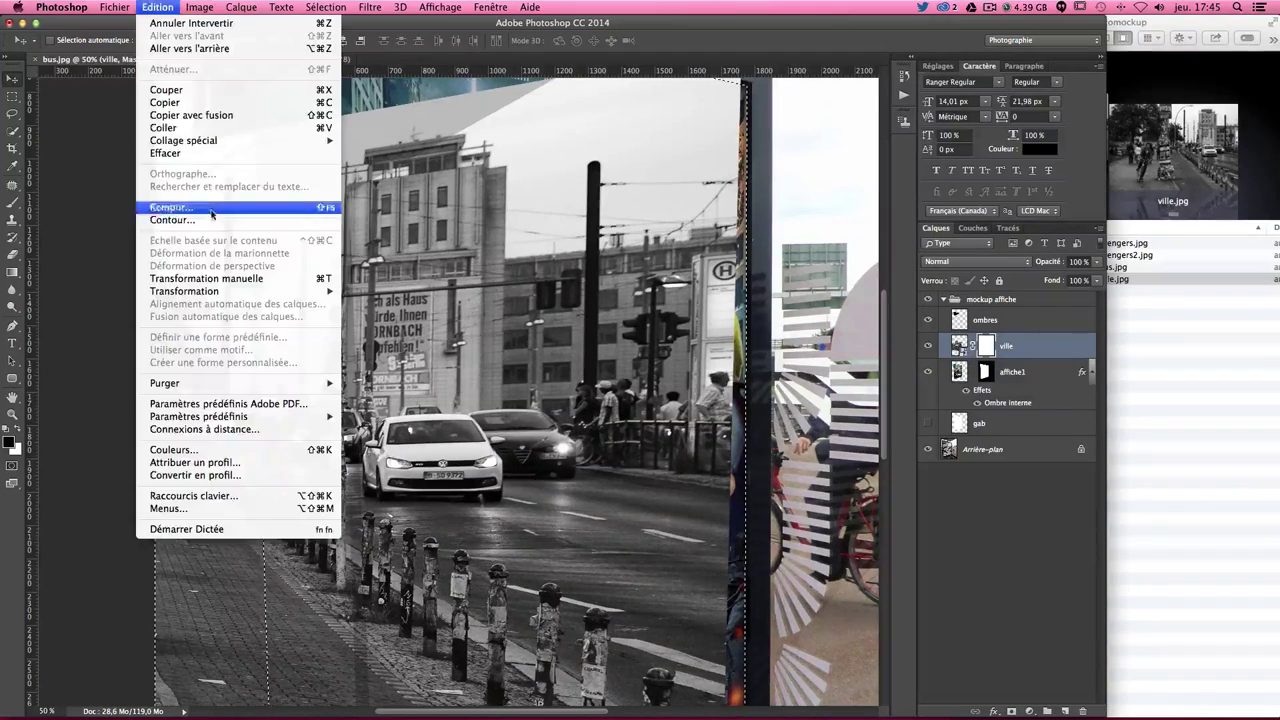
{"action": "left_click", "coordinate": [211, 208]}
{"action": "left_click", "coordinate": [849, 155]}
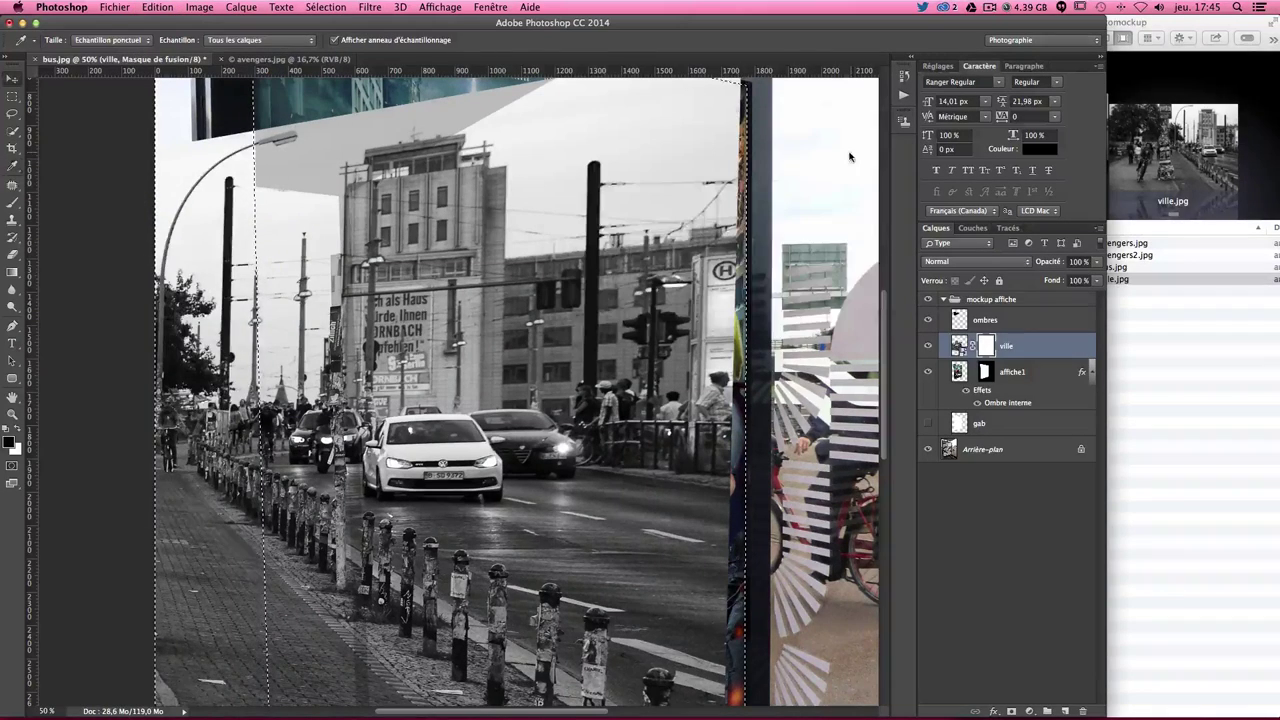
{"action": "key", "text": "ctrl+d"}
{"action": "scroll", "coordinate": [297, 425], "scroll_direction": "up", "scroll_amount": 5}
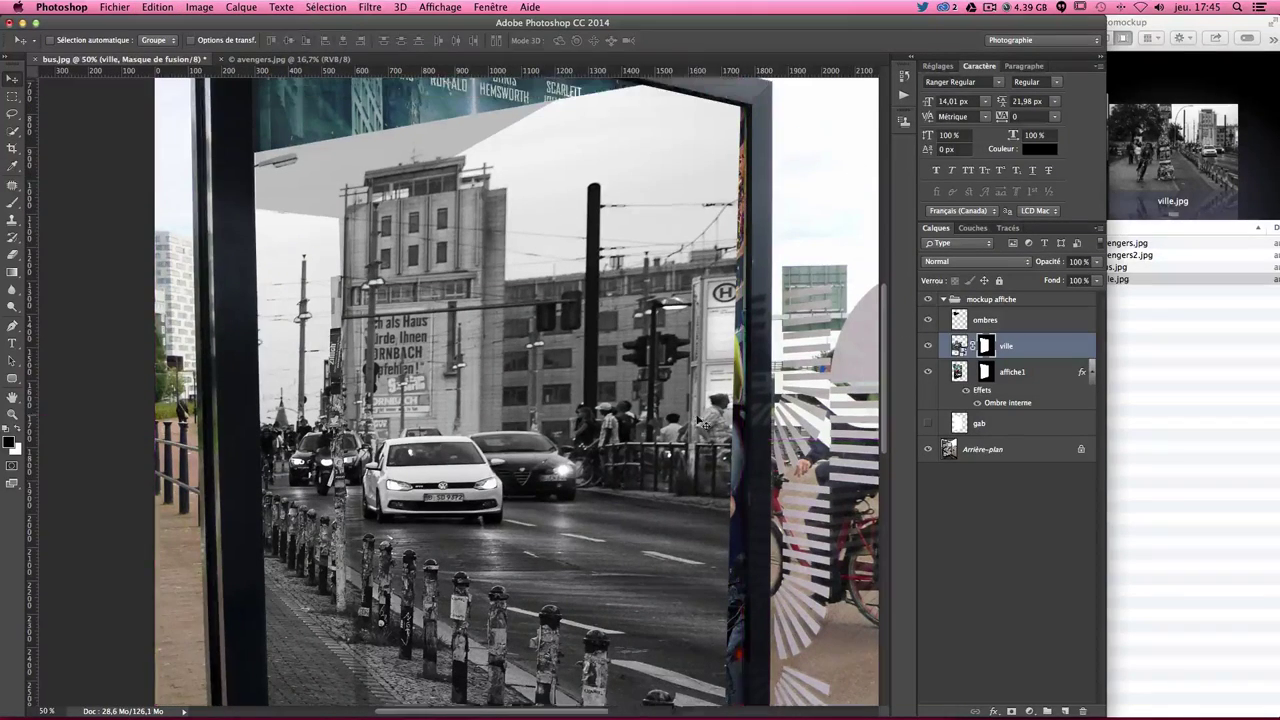
{"action": "scroll", "coordinate": [270, 485], "scroll_direction": "down", "scroll_amount": 5}
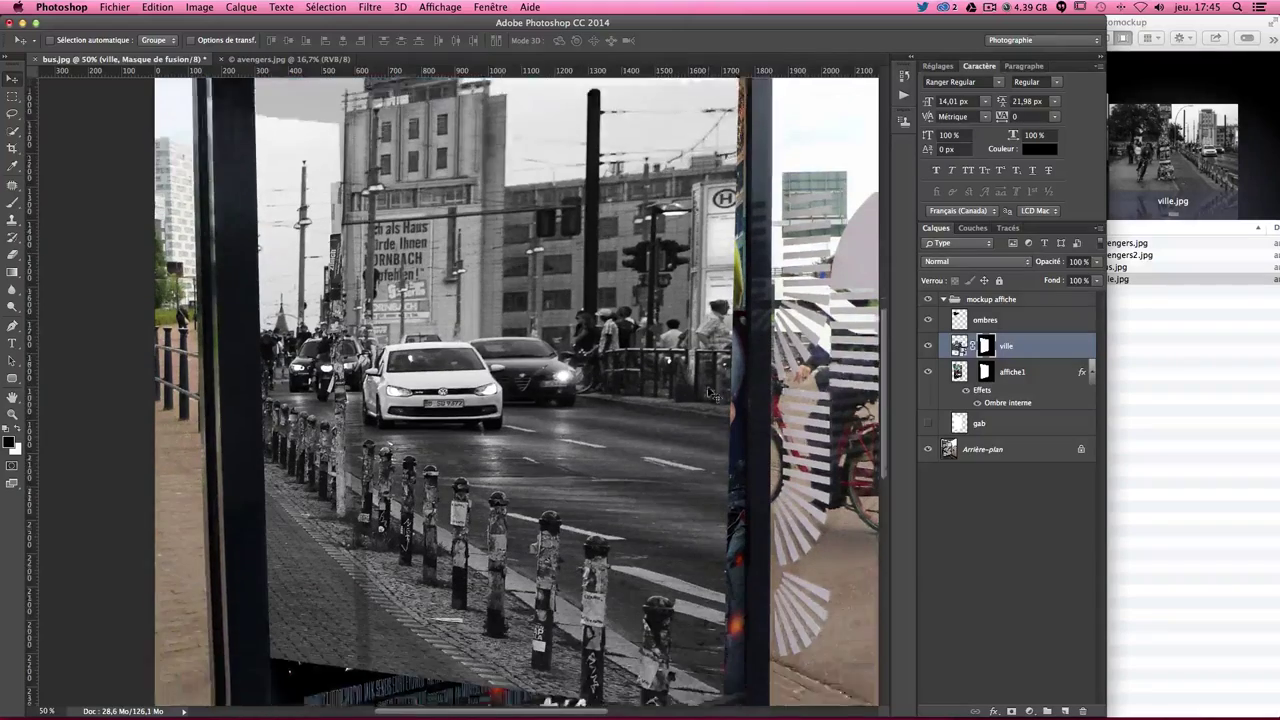
{"action": "scroll", "coordinate": [270, 485], "scroll_direction": "down", "scroll_amount": 3}
{"action": "scroll", "coordinate": [270, 485], "scroll_direction": "up", "scroll_amount": 5}
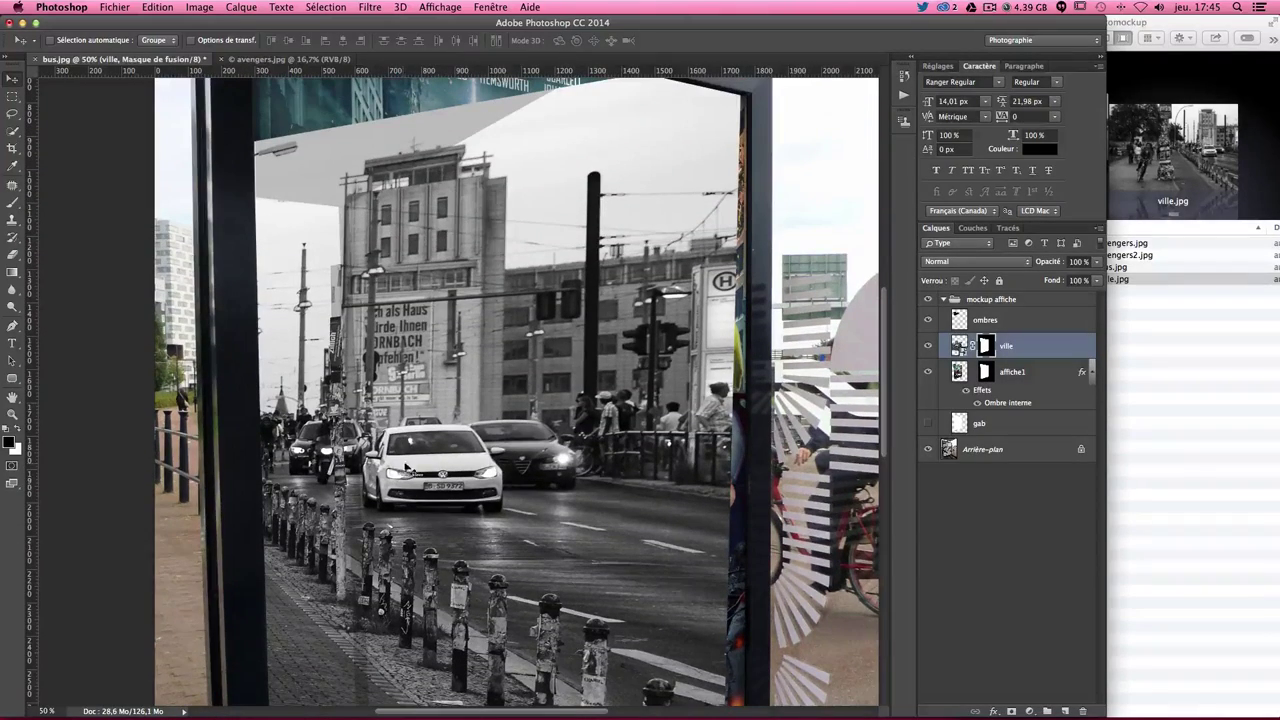
{"action": "left_click", "coordinate": [958, 345]}
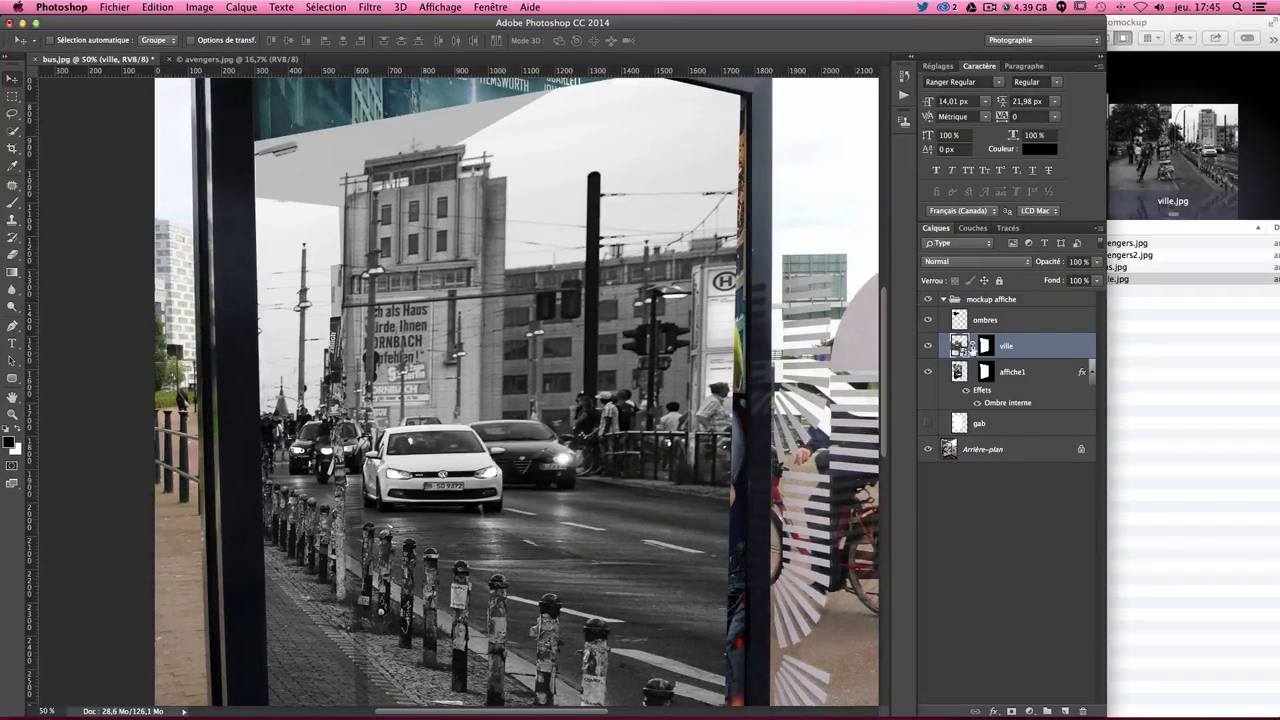
Set the ville layer to Incrustation blend mode at 15% opacity.
{"action": "left_click", "coordinate": [955, 264]}
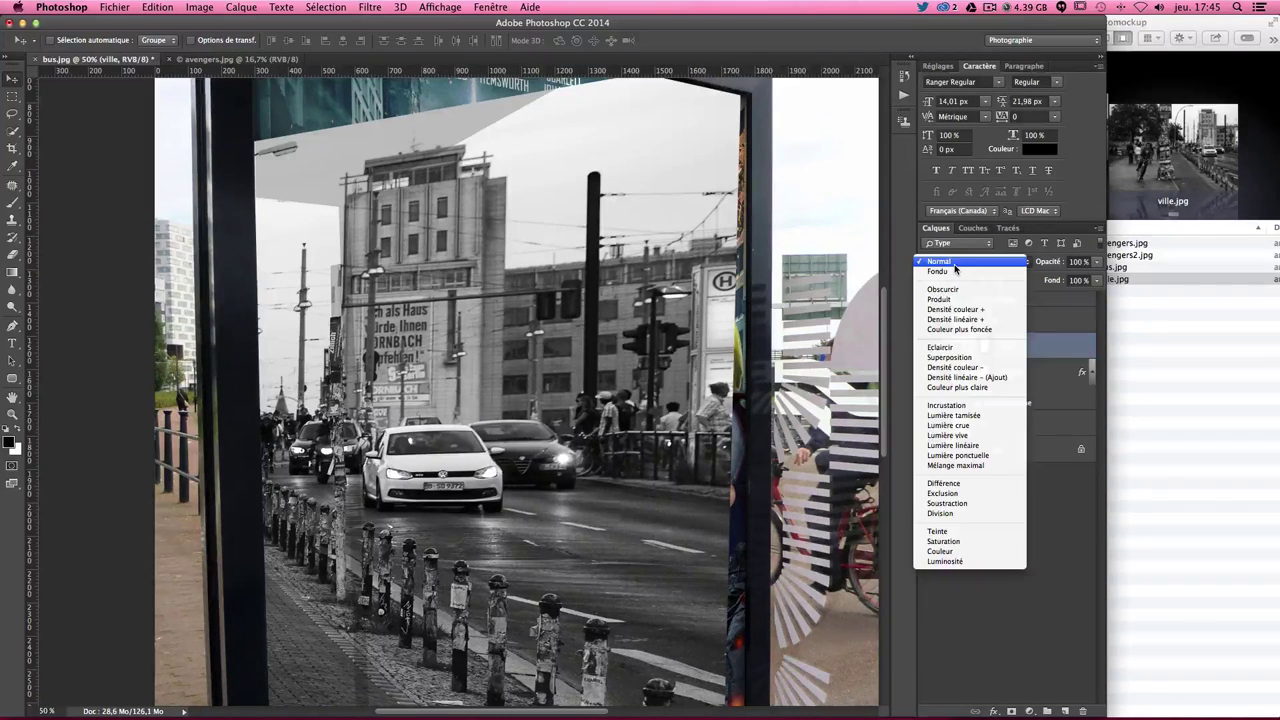
{"action": "left_click", "coordinate": [955, 405]}
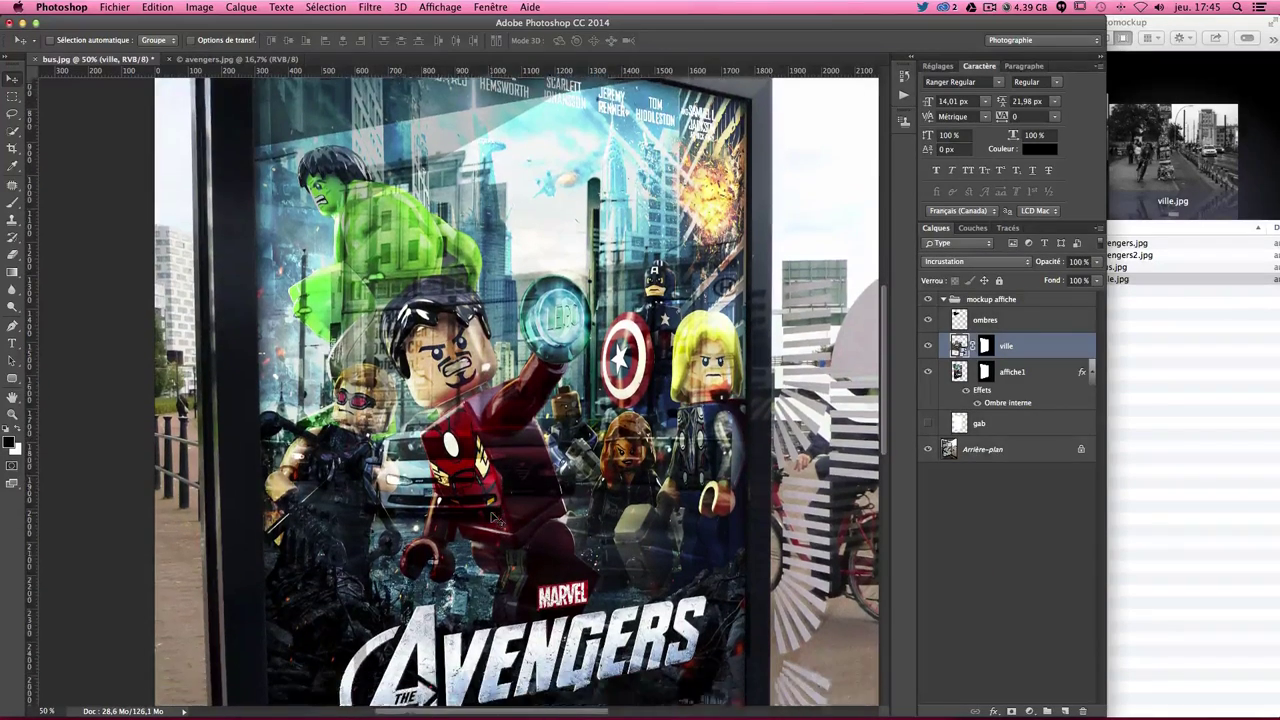
{"action": "scroll", "coordinate": [497, 521], "scroll_direction": "up", "scroll_amount": 3}
{"action": "left_click", "coordinate": [1097, 262]}
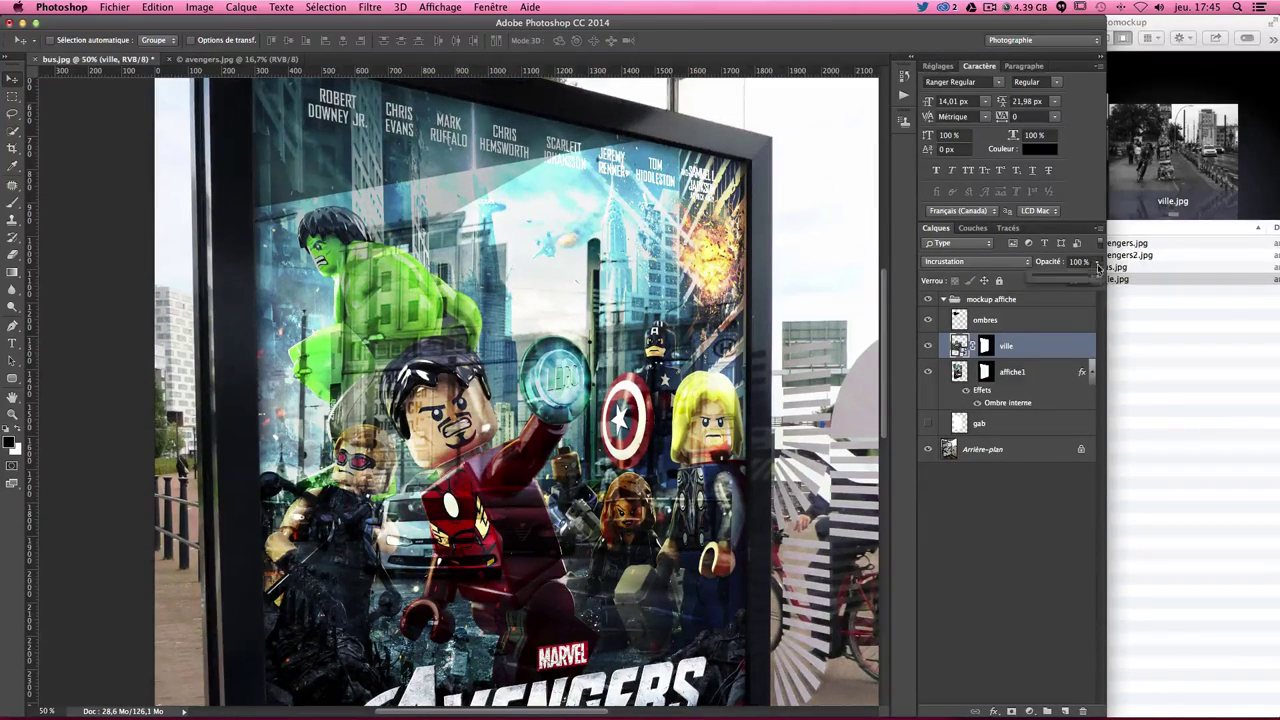
{"action": "left_click_drag", "start_coordinate": [1095, 282], "coordinate": [1030, 281]}
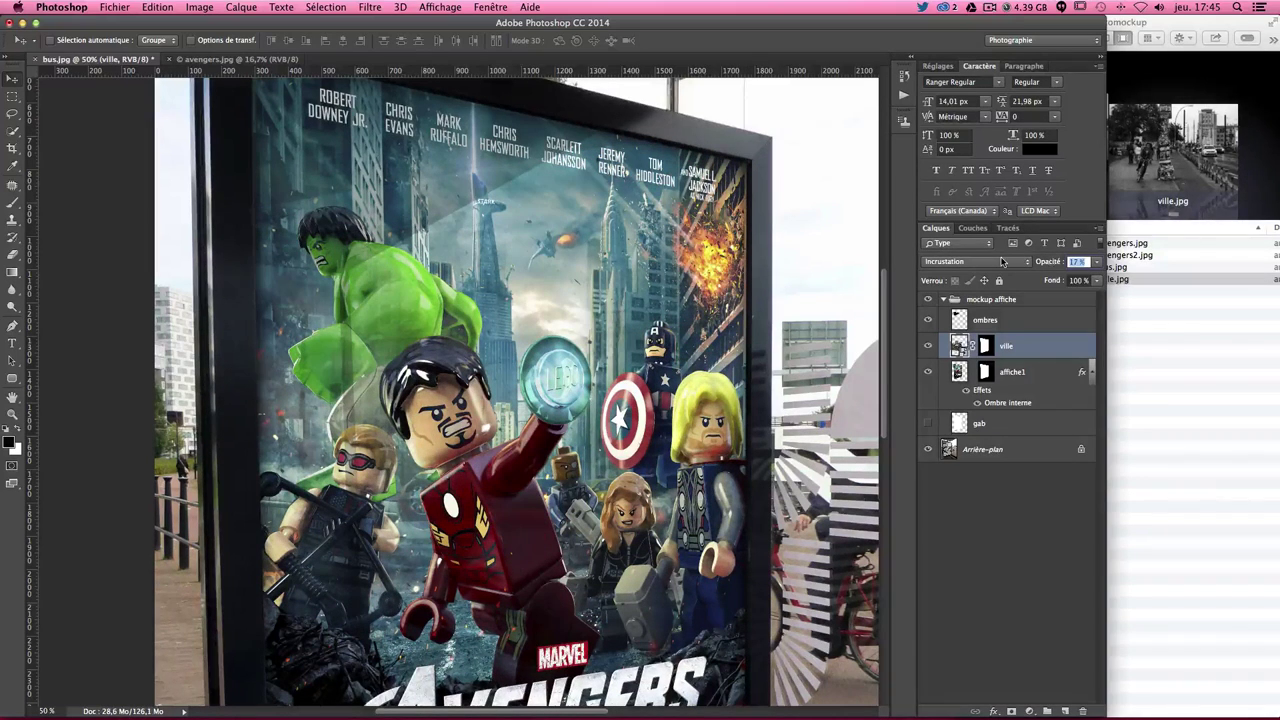
{"action": "left_click", "coordinate": [1072, 262]}
{"action": "type", "text": "0"}
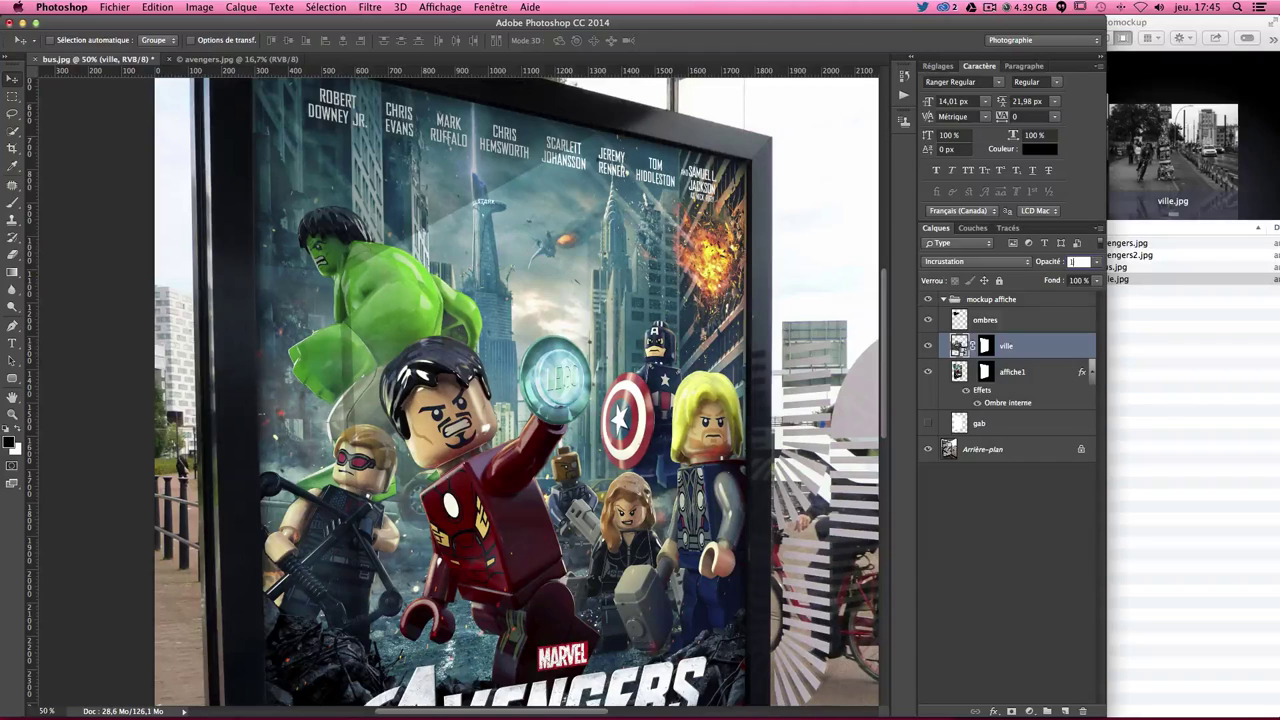
{"action": "key", "text": "Return"}
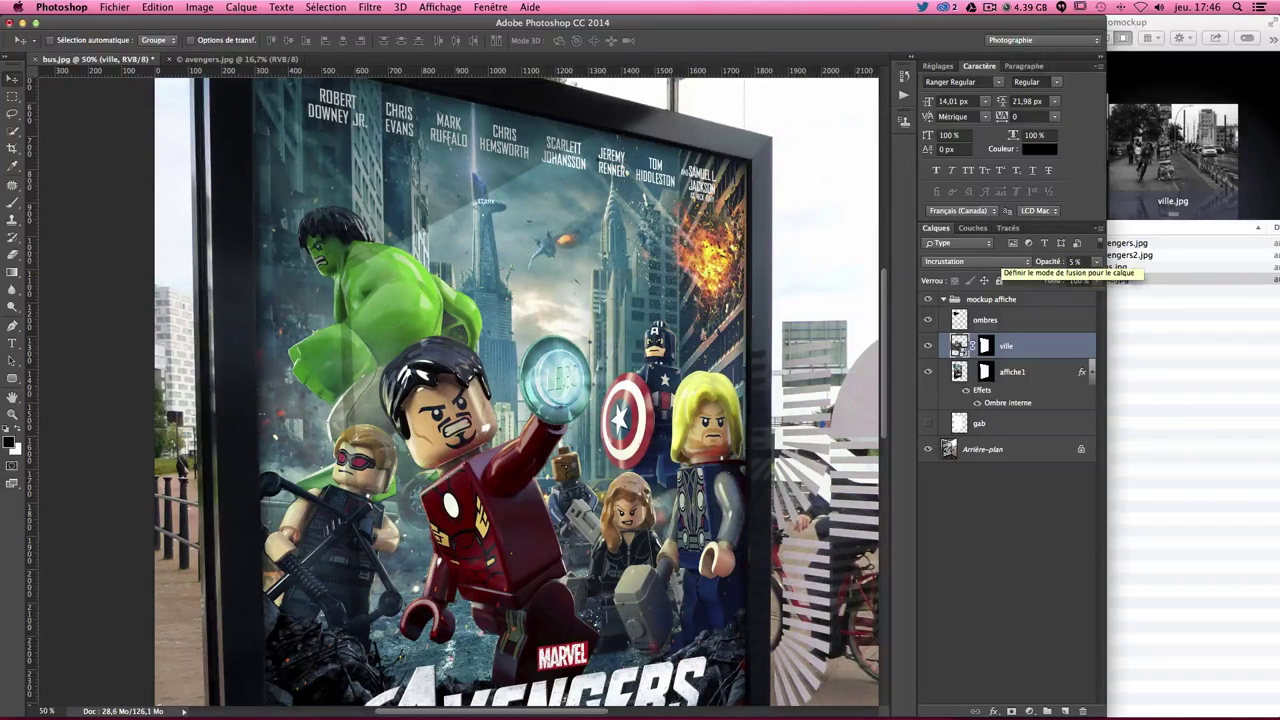
{"action": "scroll", "coordinate": [757, 296], "scroll_direction": "down", "scroll_amount": 3}
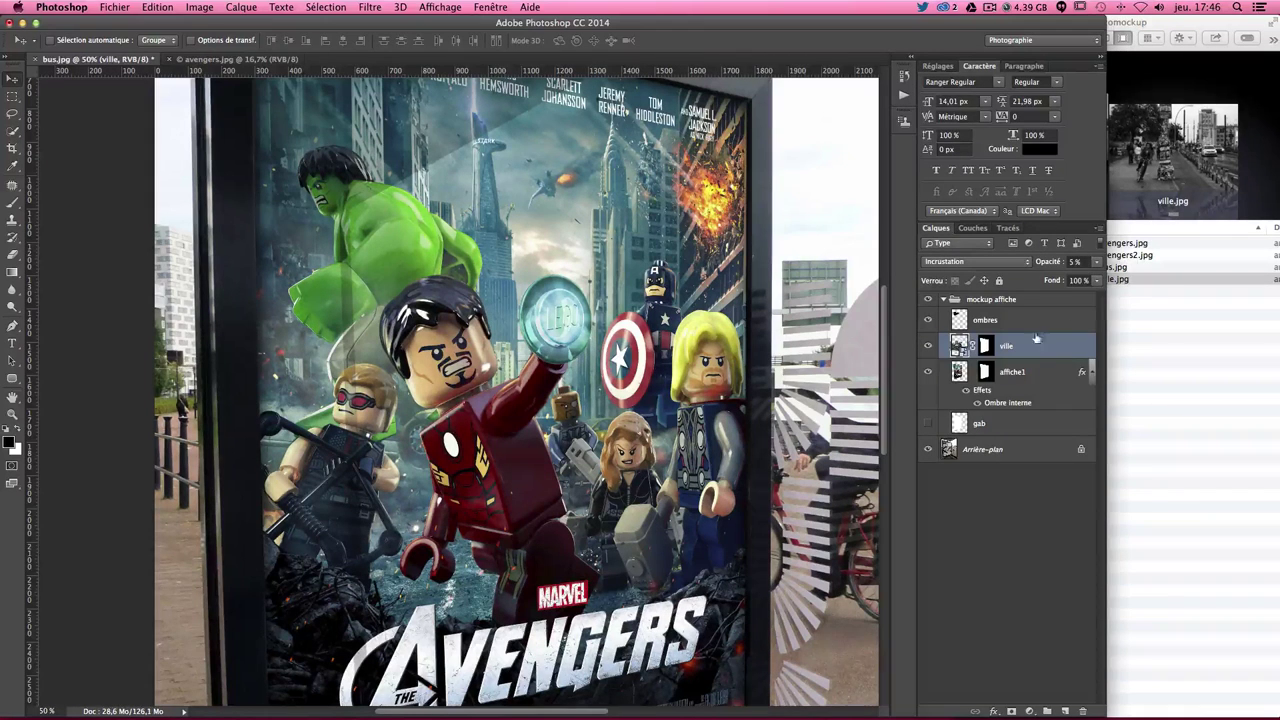
{"action": "type", "text": "15"}
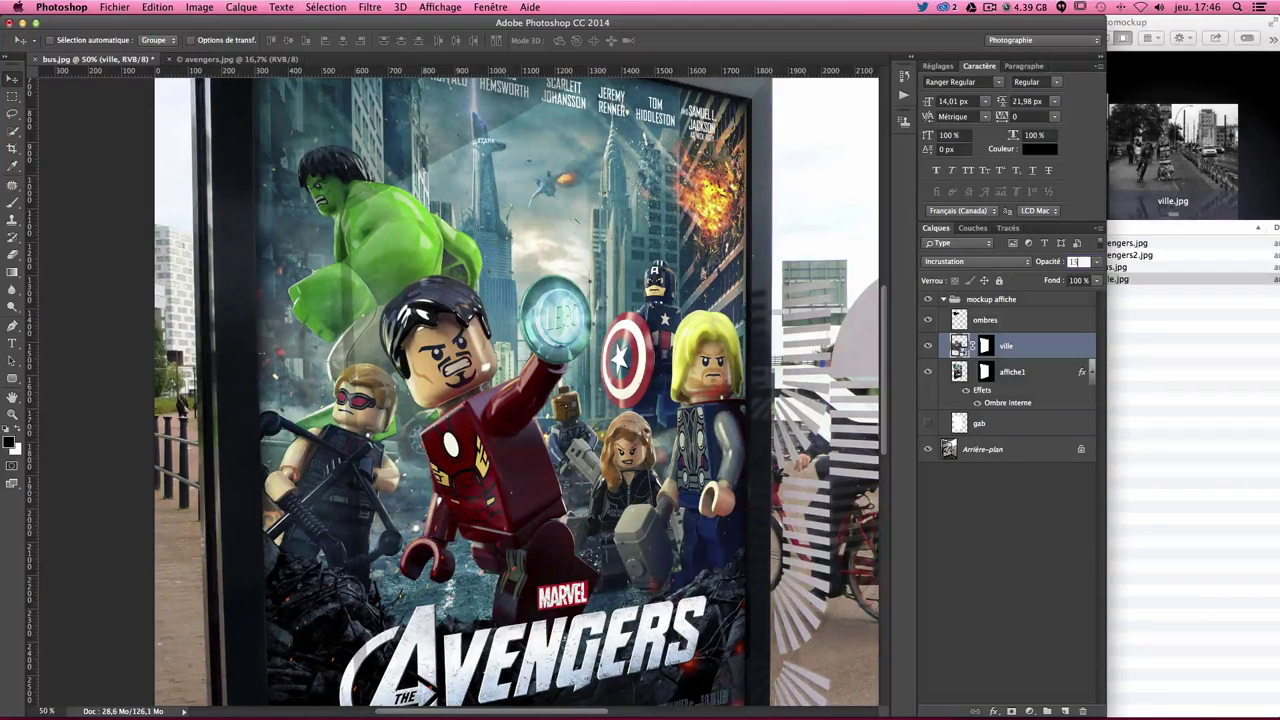
{"action": "key", "text": "Return"}
Toggle the ville overlay's visibility to compare the poster with and without the reflection.
{"action": "left_click", "coordinate": [927, 345]}
{"action": "left_click", "coordinate": [927, 345]}
{"action": "left_click", "coordinate": [927, 345]}
{"action": "scroll", "coordinate": [889, 392], "scroll_direction": "up", "scroll_amount": 1}
{"action": "scroll", "coordinate": [889, 392], "scroll_direction": "up", "scroll_amount": 2}
{"action": "left_click", "coordinate": [927, 345]}
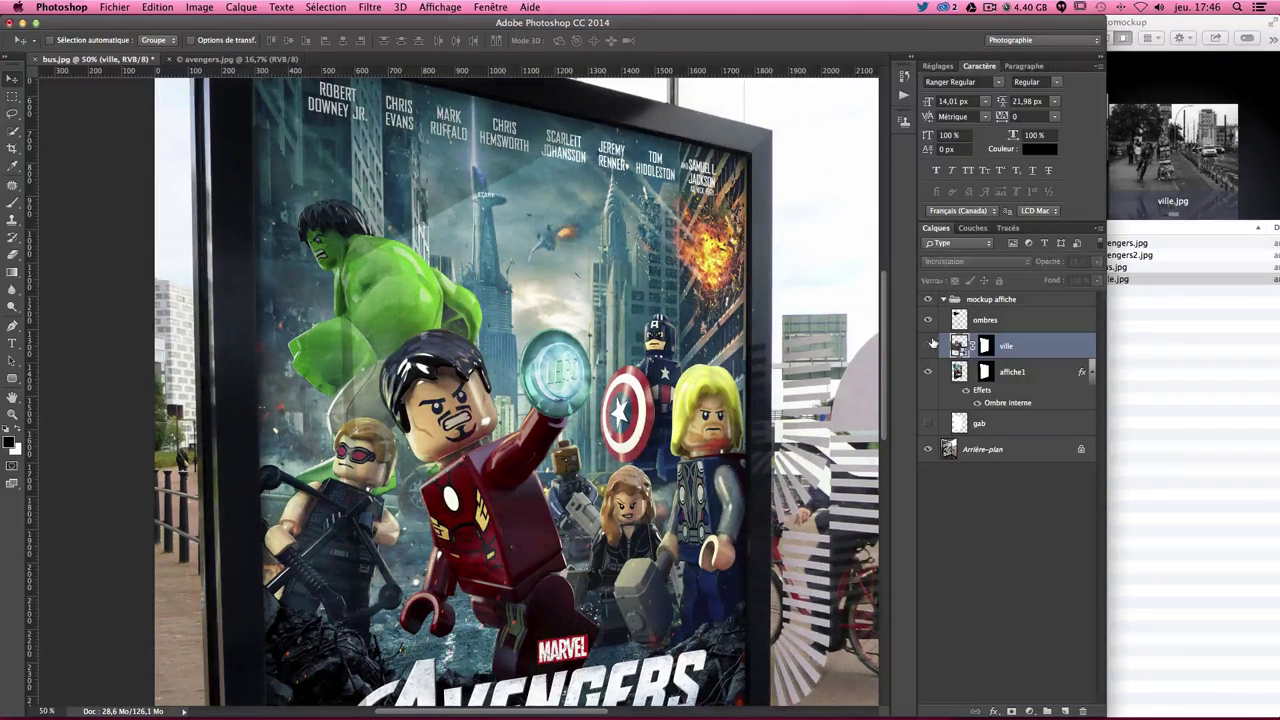
{"action": "scroll", "coordinate": [860, 375], "scroll_direction": "down", "scroll_amount": 5}
{"action": "scroll", "coordinate": [835, 388], "scroll_direction": "up", "scroll_amount": 2}
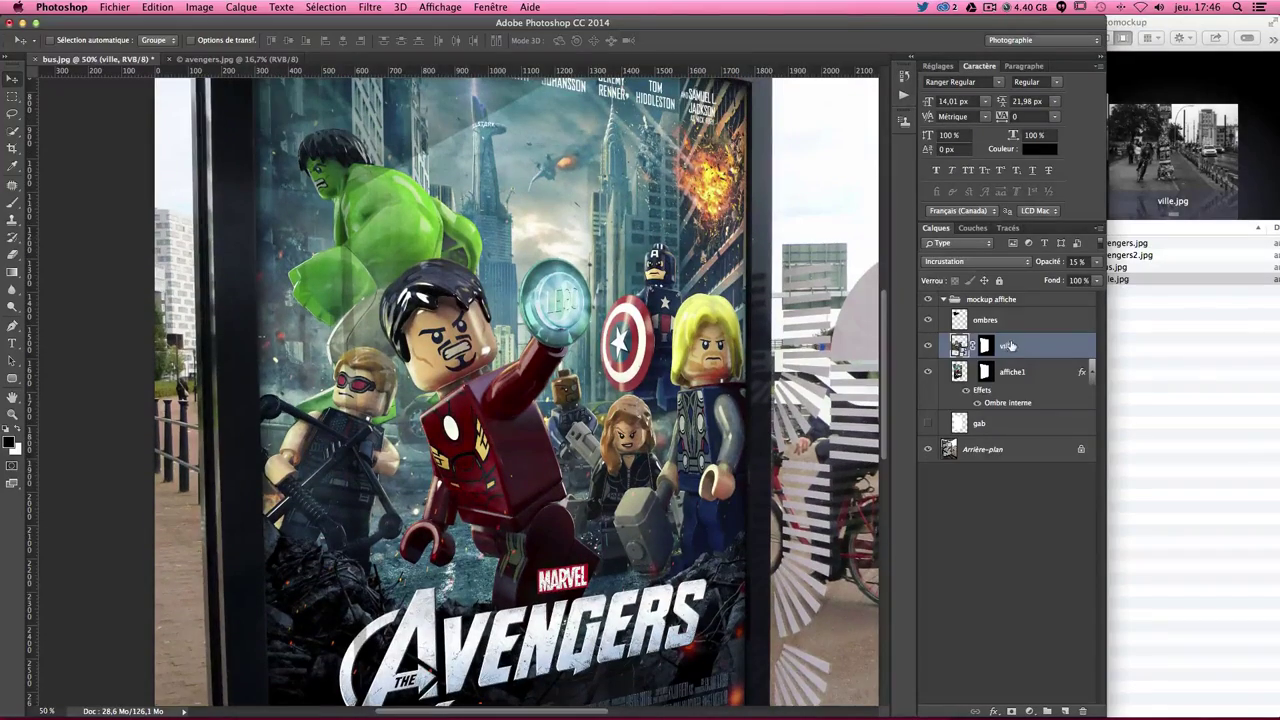
{"action": "left_click", "coordinate": [927, 345]}
{"action": "scroll", "coordinate": [870, 375], "scroll_direction": "down", "scroll_amount": 5}
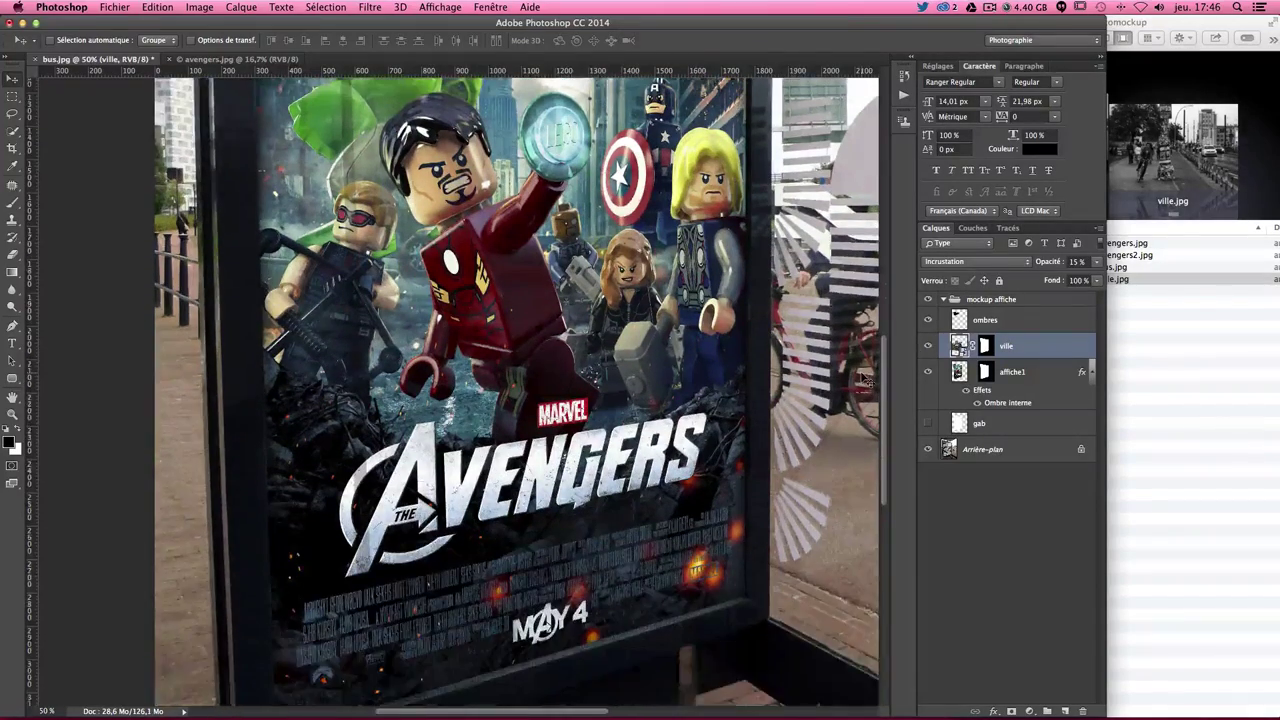
{"action": "scroll", "coordinate": [868, 378], "scroll_direction": "up", "scroll_amount": 4}
{"action": "scroll", "coordinate": [866, 376], "scroll_direction": "up", "scroll_amount": 3}
{"action": "scroll", "coordinate": [860, 370], "scroll_direction": "down", "scroll_amount": 1}
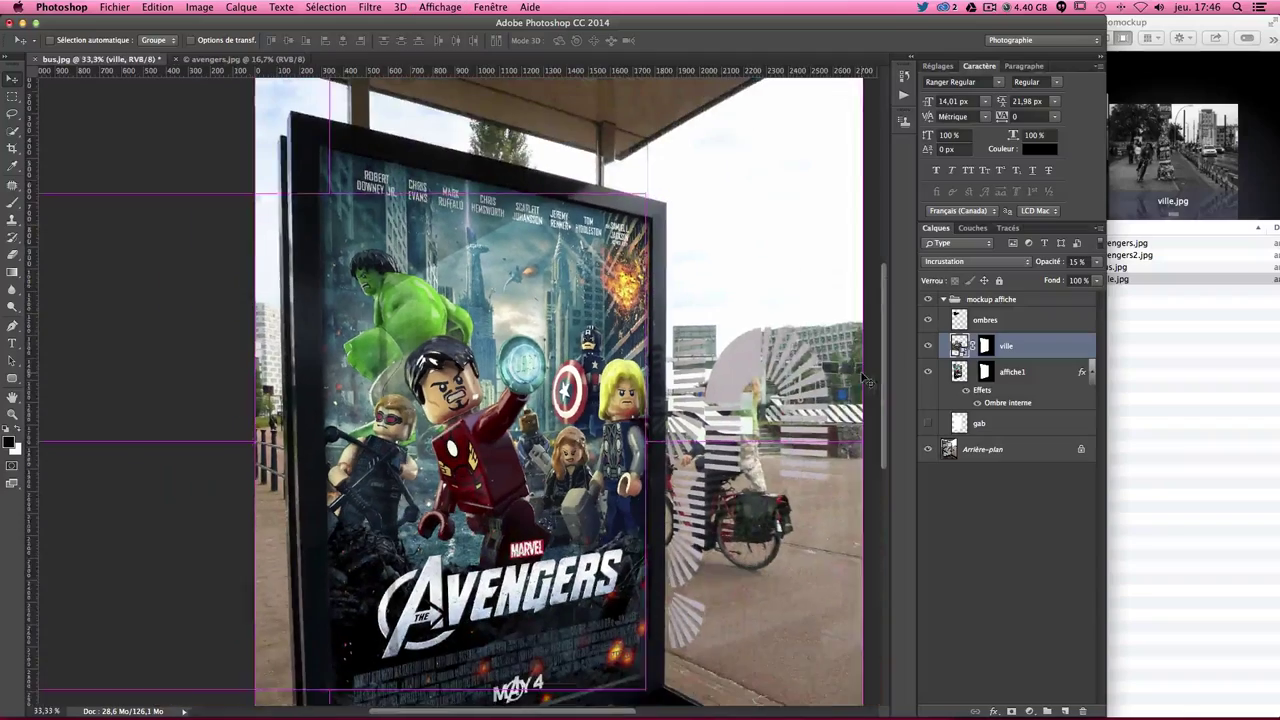
{"action": "scroll", "coordinate": [808, 425], "scroll_direction": "down", "scroll_amount": 3}
{"action": "scroll", "coordinate": [805, 432], "scroll_direction": "up", "scroll_amount": 1}
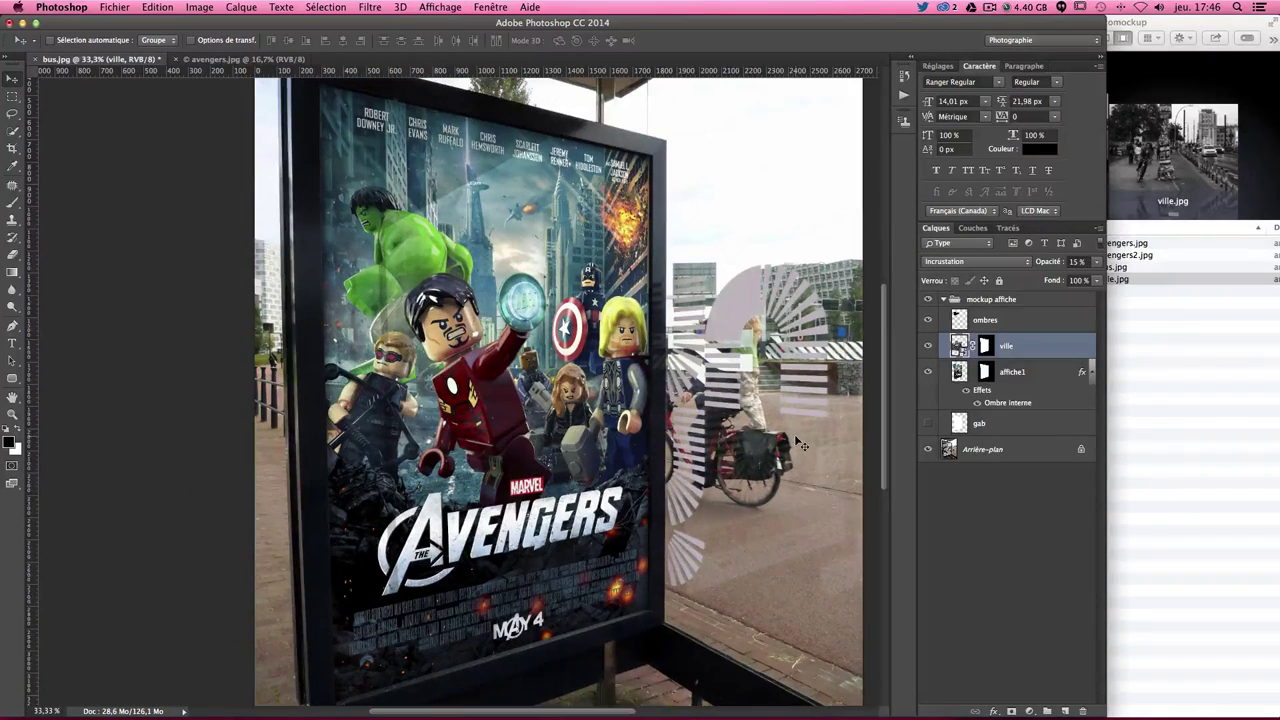
{"action": "scroll", "coordinate": [800, 442], "scroll_direction": "up", "scroll_amount": 1}
{"action": "scroll", "coordinate": [800, 442], "scroll_direction": "up", "scroll_amount": 2}
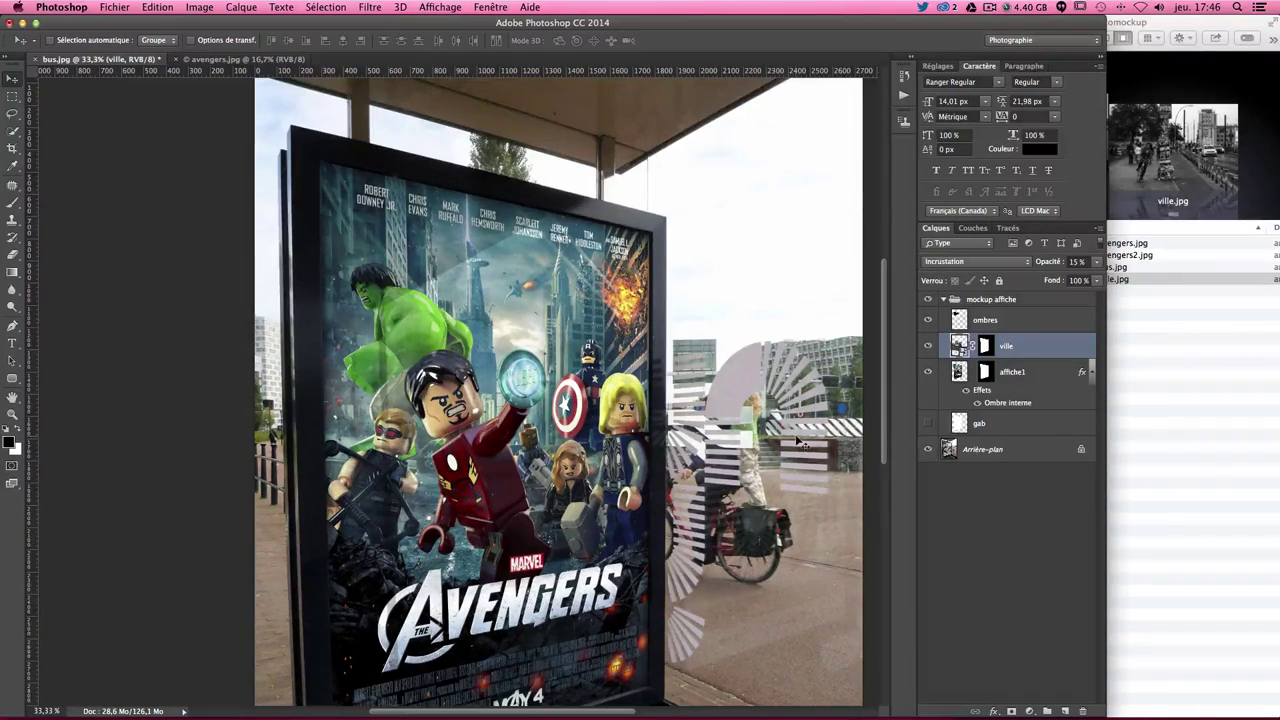
{"action": "left_click", "coordinate": [985, 322]}
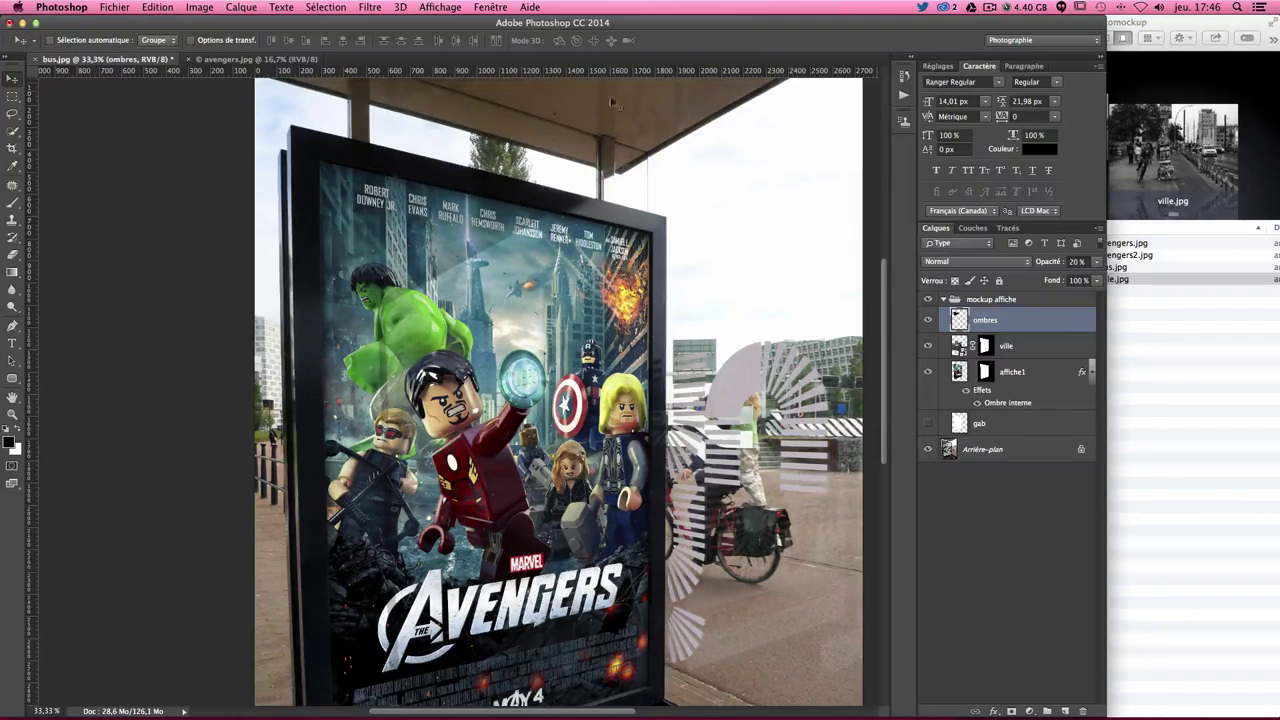
Add a solid colour fill layer in a golden yellow.
{"action": "left_click", "coordinate": [1030, 711]}
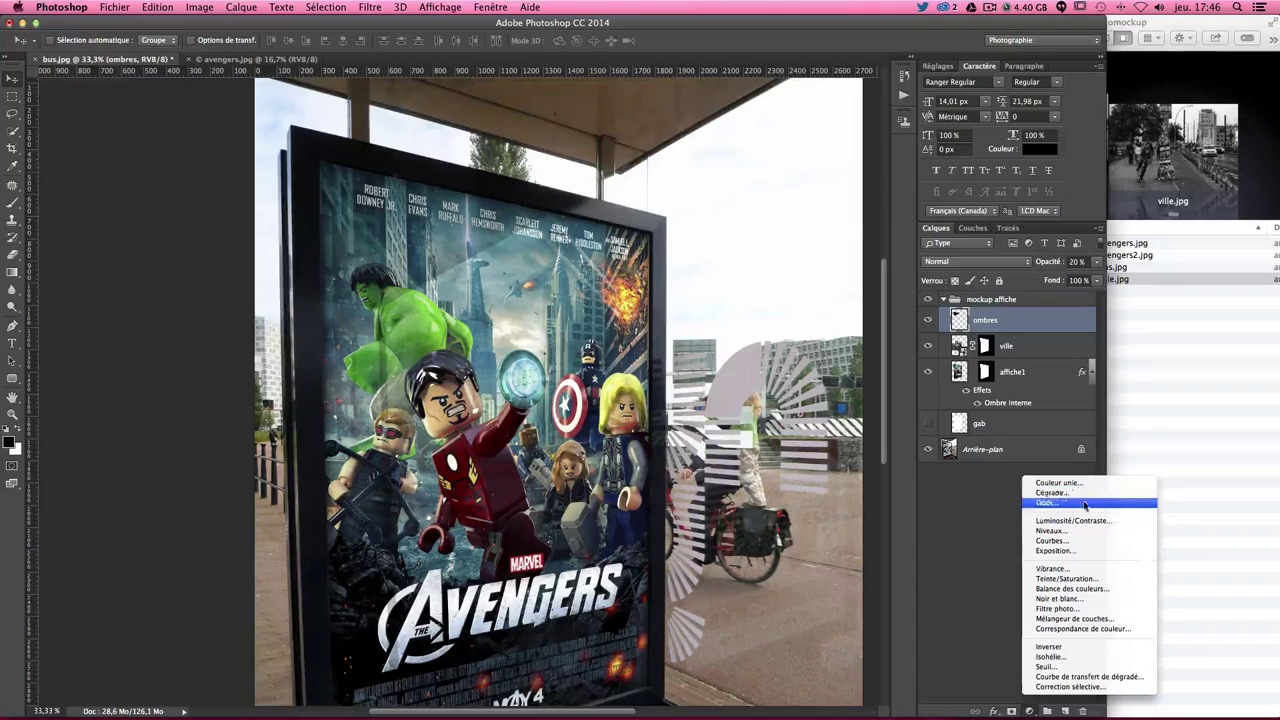
{"action": "left_click", "coordinate": [1060, 483]}
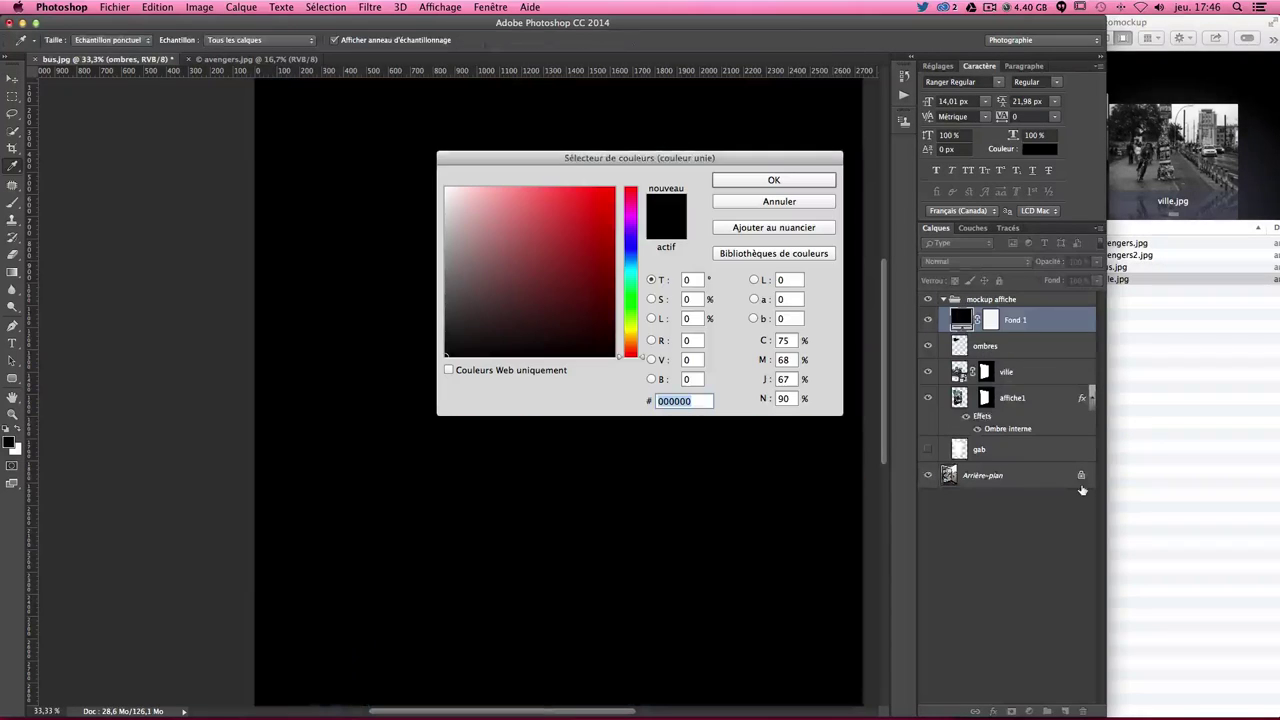
{"action": "left_click_drag", "start_coordinate": [633, 345], "coordinate": [634, 333]}
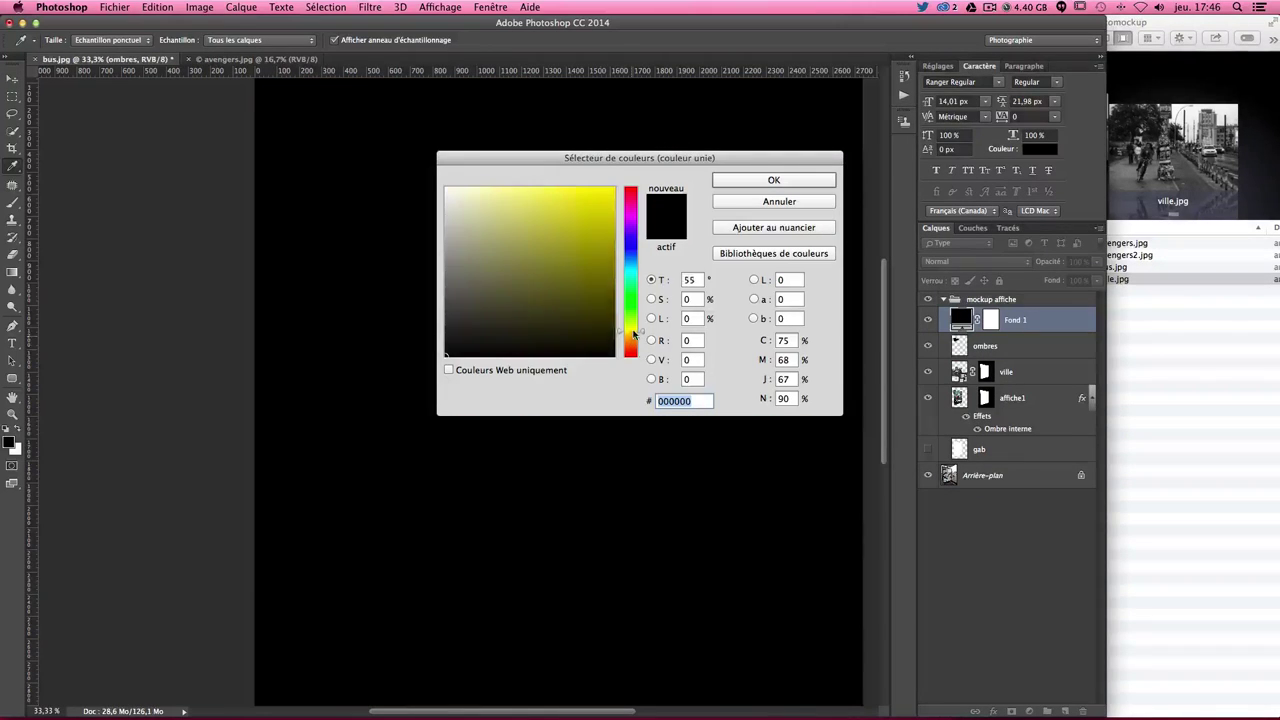
{"action": "left_click", "coordinate": [566, 215]}
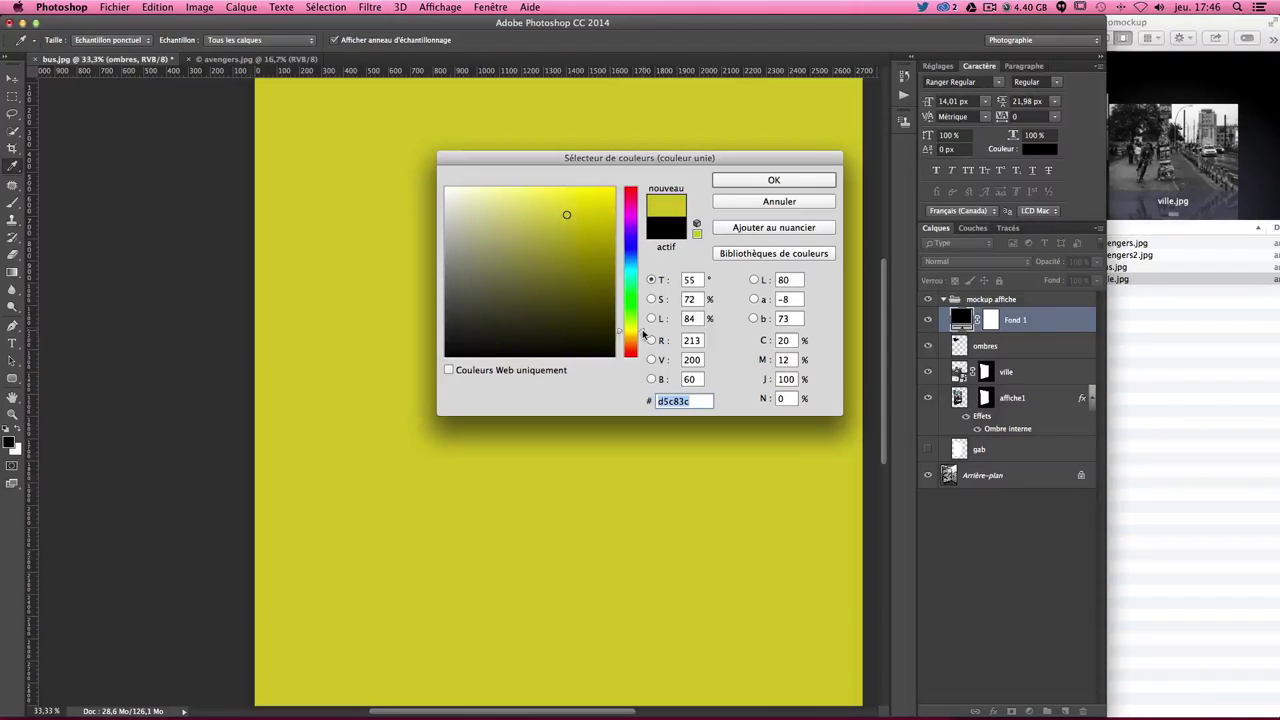
{"action": "left_click", "coordinate": [640, 338]}
{"action": "left_click", "coordinate": [755, 180]}
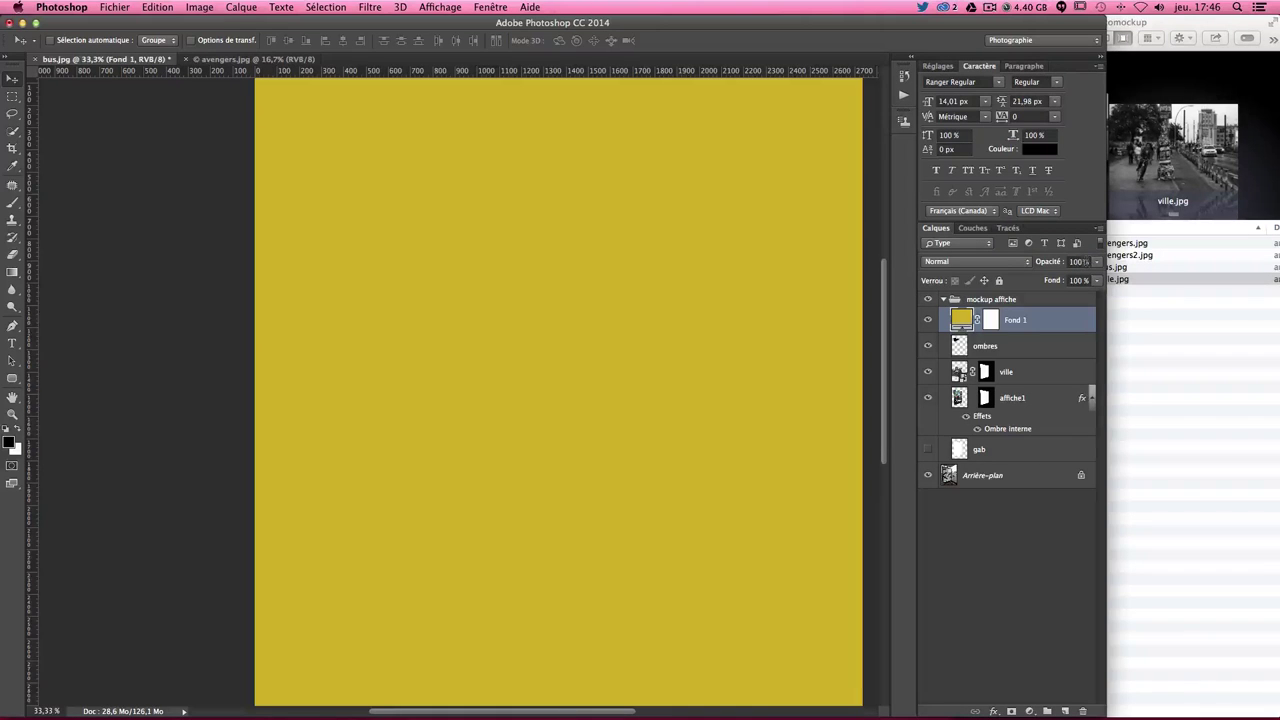
Set the yellow fill layer to 10% opacity in Produit blend mode.
{"action": "left_click", "coordinate": [1078, 261]}
{"action": "type", "text": "5"}
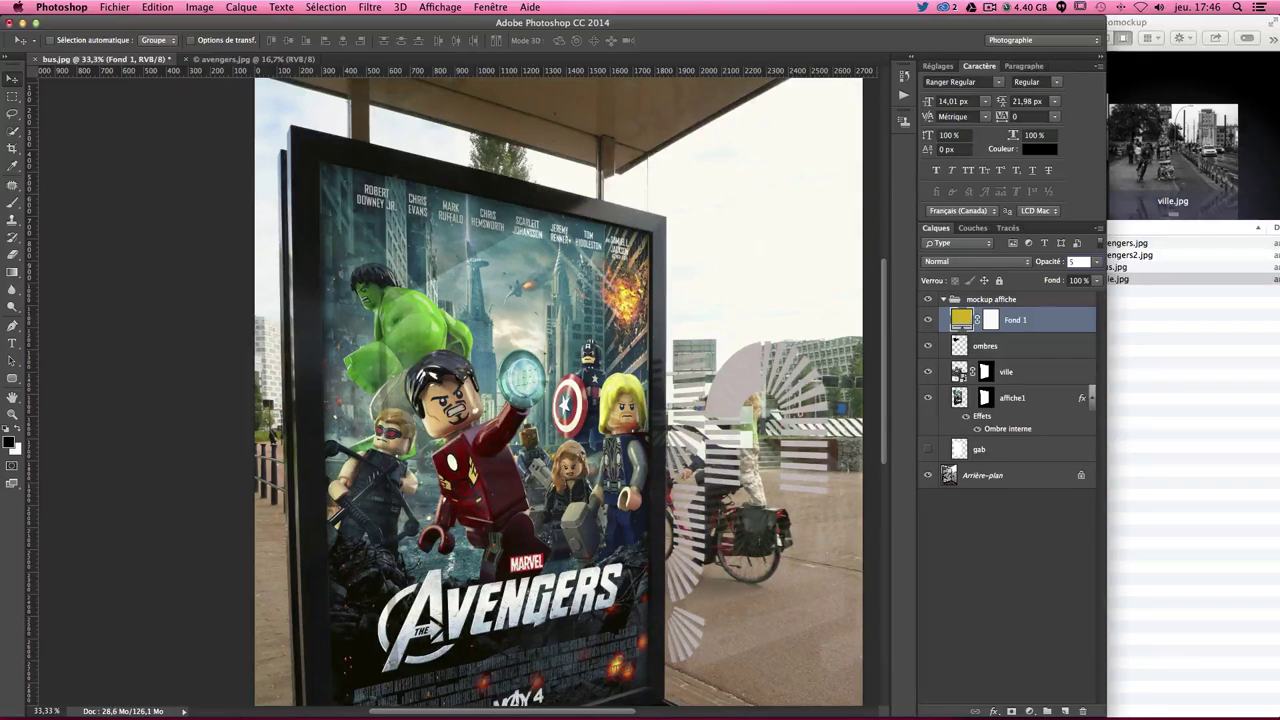
{"action": "type", "text": "10"}
{"action": "key", "text": "Return"}
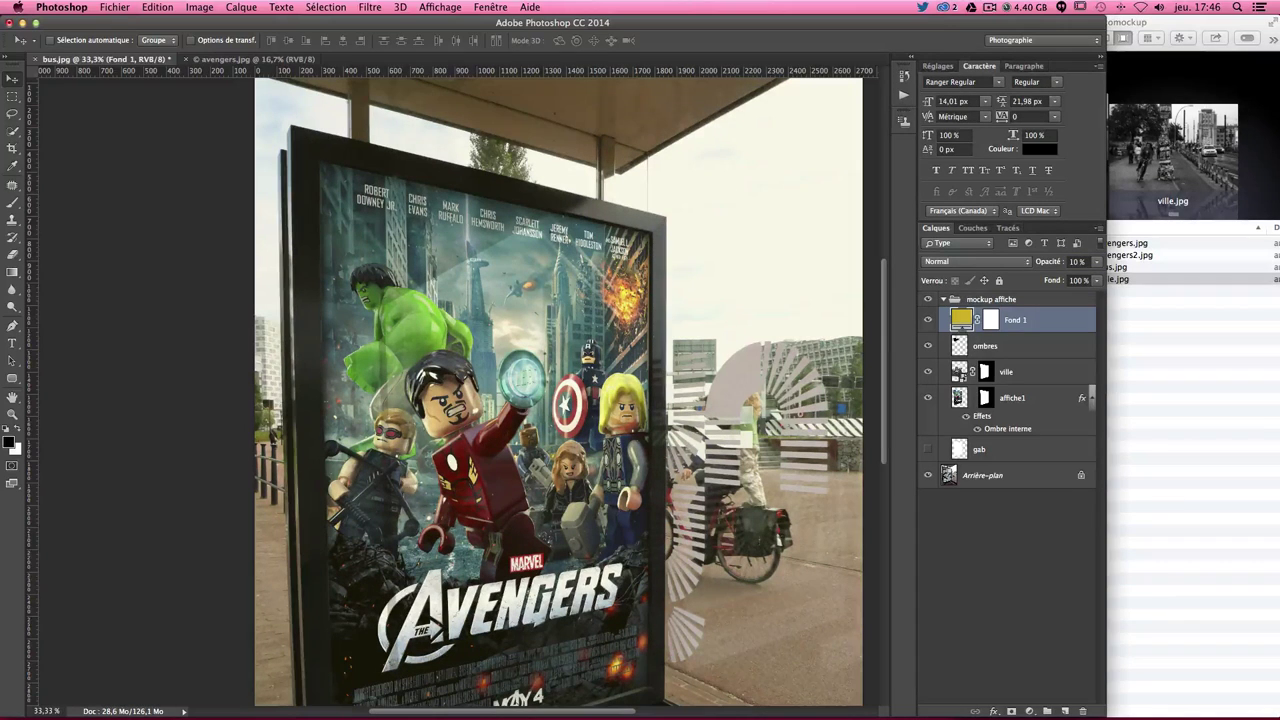
{"action": "left_click", "coordinate": [965, 261]}
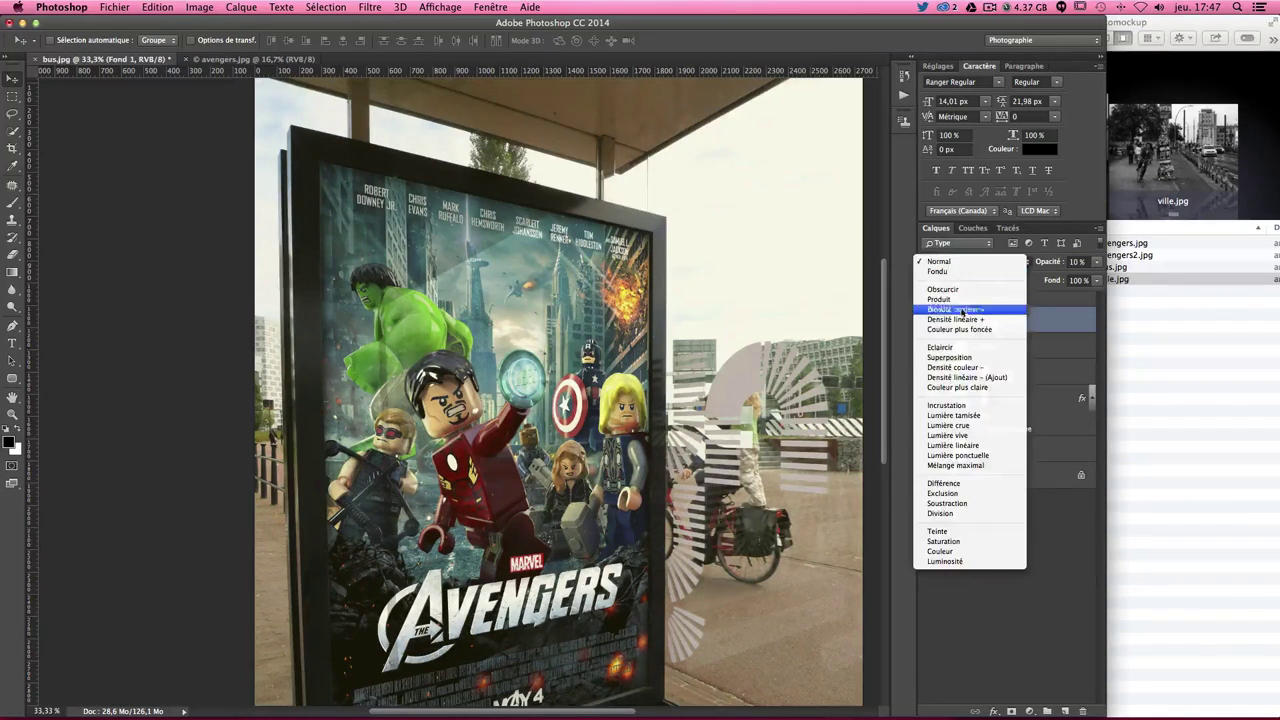
{"action": "left_click", "coordinate": [965, 302]}
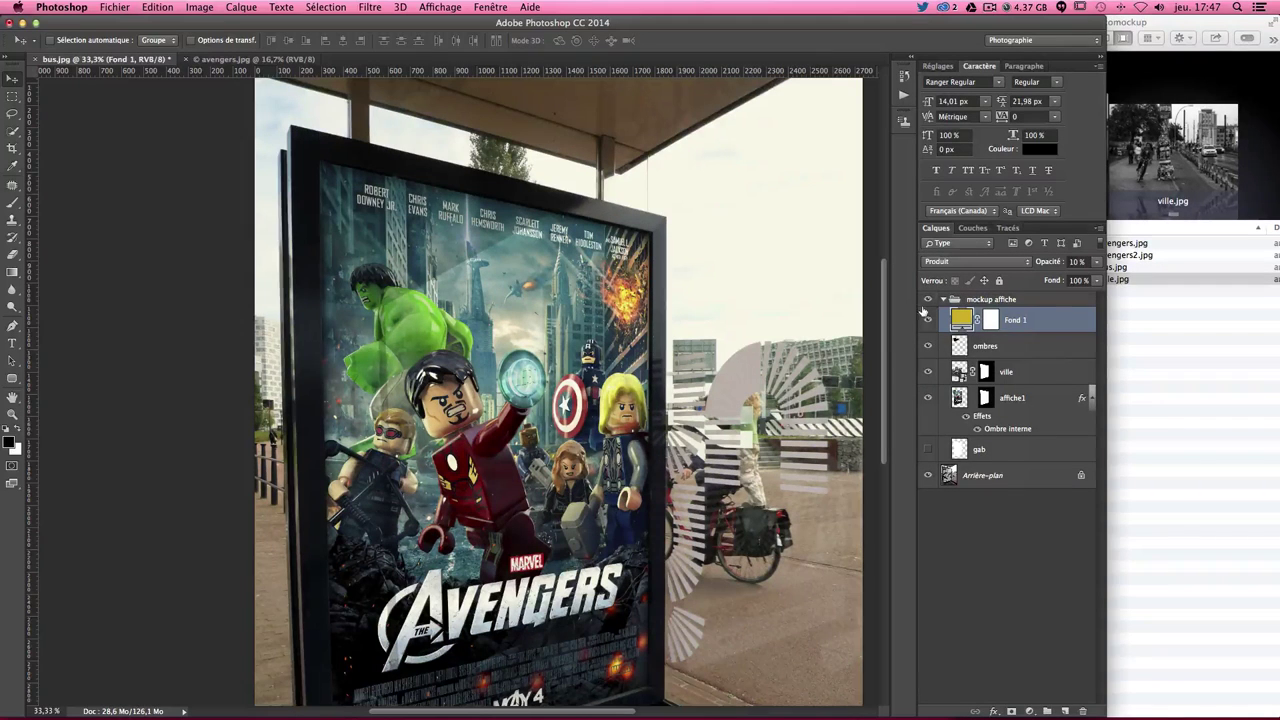
Toggle the yellow tint on and off to compare, then reselect the Fond 1 layer.
{"action": "left_click", "coordinate": [927, 319]}
{"action": "left_click", "coordinate": [927, 319]}
{"action": "left_click", "coordinate": [927, 319]}
{"action": "left_click", "coordinate": [927, 319]}
{"action": "left_click", "coordinate": [927, 319]}
{"action": "left_click", "coordinate": [940, 330]}
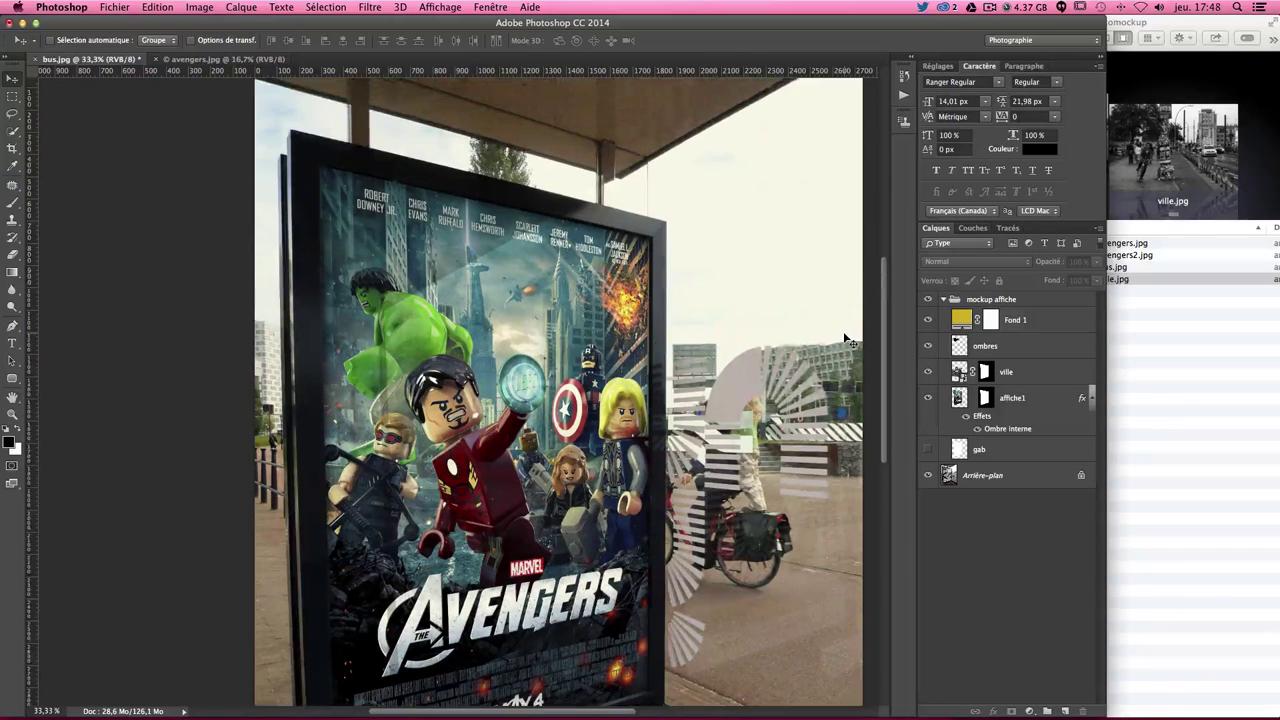
{"action": "scroll", "coordinate": [845, 340], "scroll_direction": "up", "scroll_amount": 2}
{"action": "scroll", "coordinate": [846, 340], "scroll_direction": "up", "scroll_amount": 1}
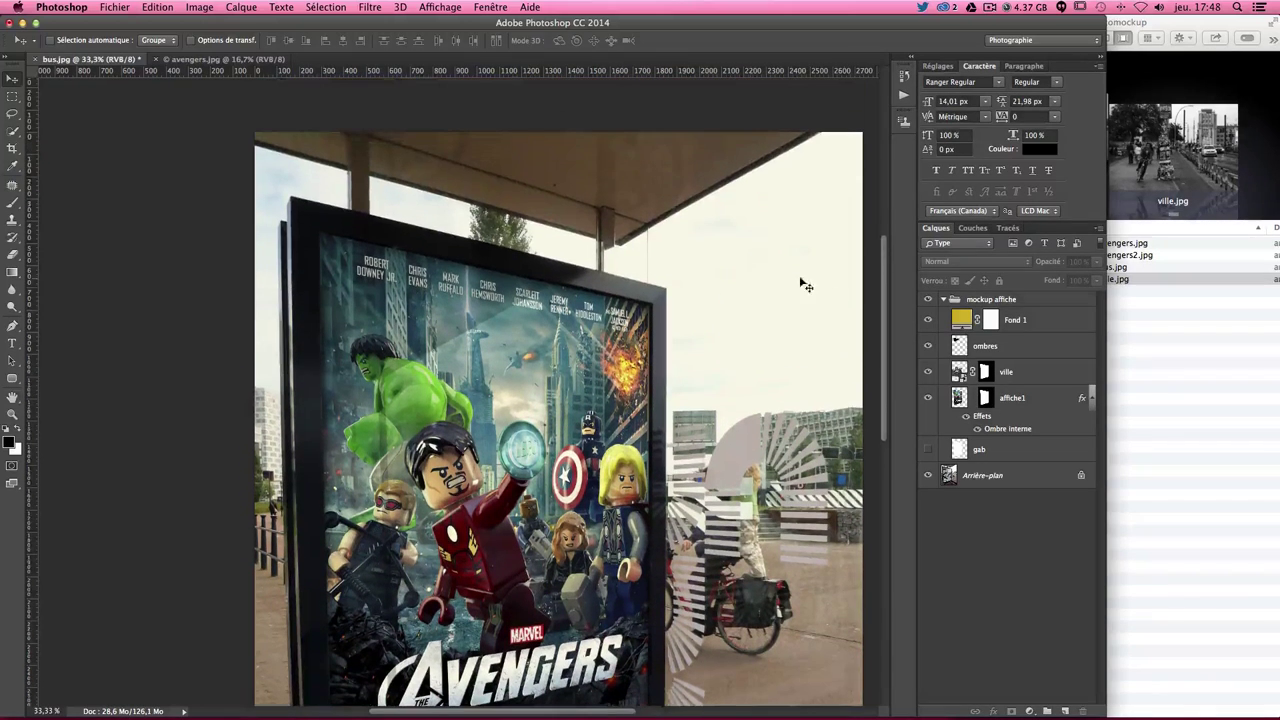
{"action": "left_click", "coordinate": [1052, 324]}
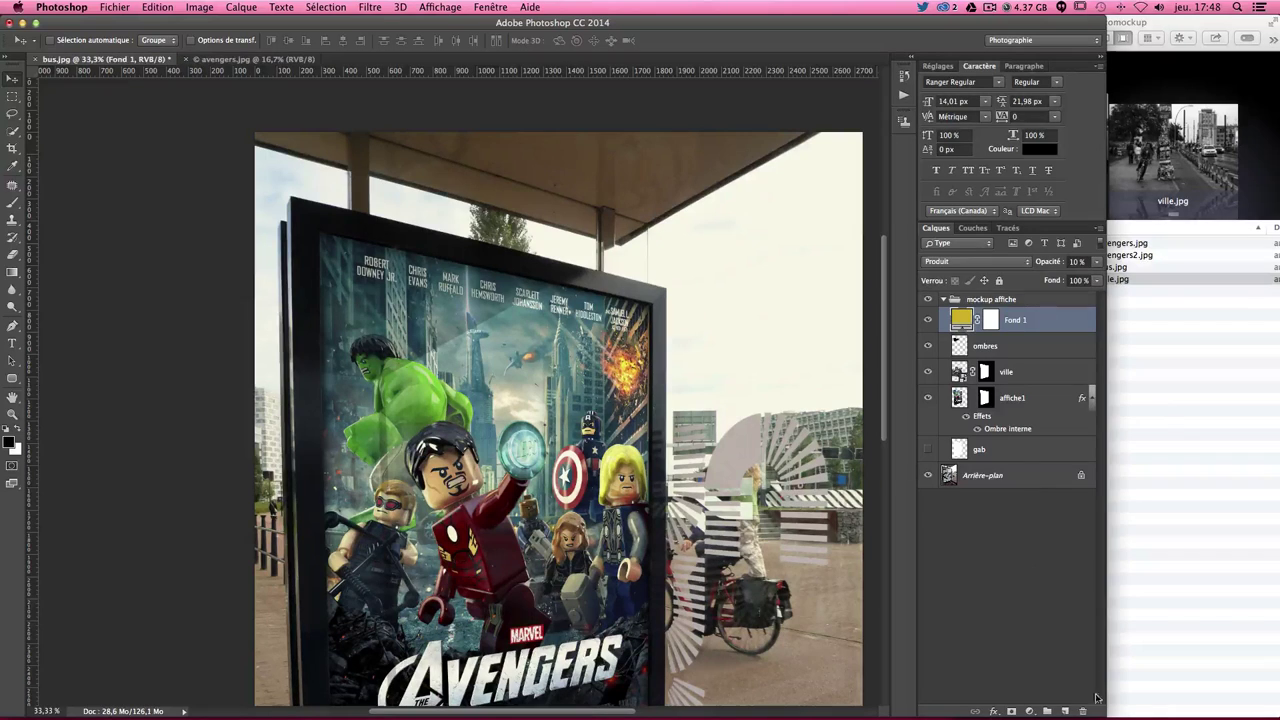
Add a new layer named grain above Fond 1 and fill it with white.
{"action": "left_click", "coordinate": [1064, 711]}
{"action": "double_click", "coordinate": [1005, 320]}
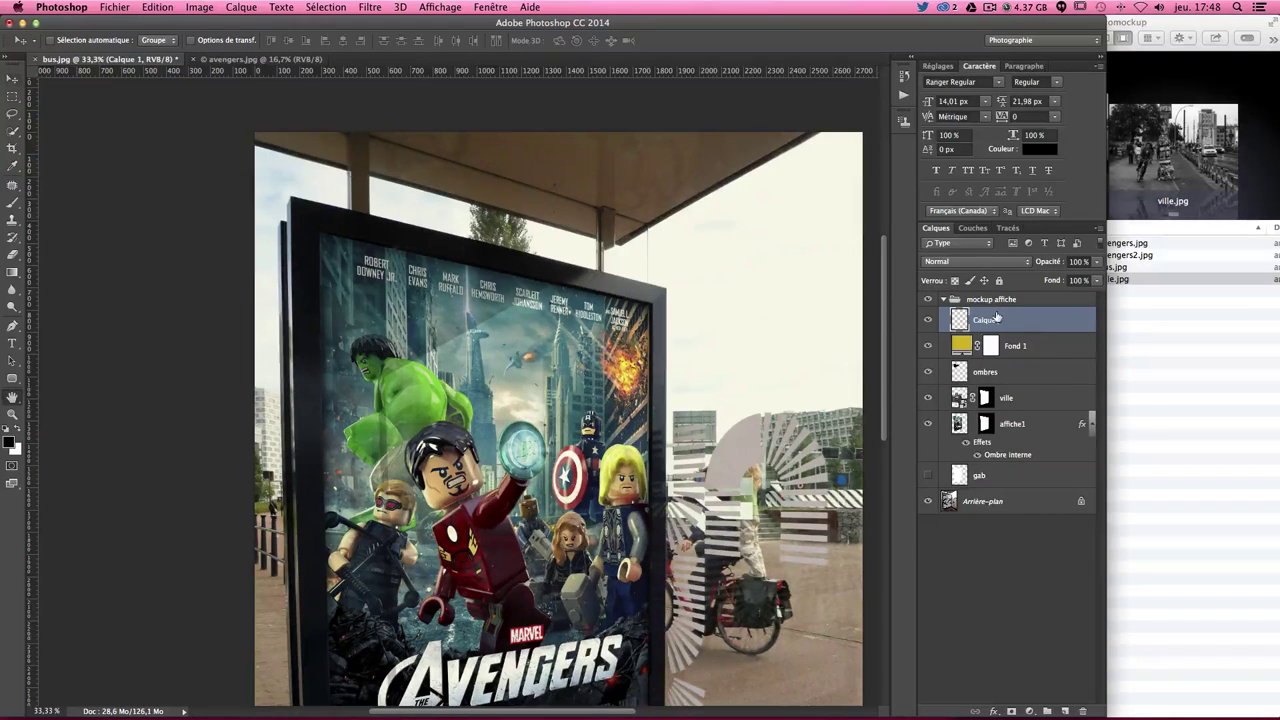
{"action": "key", "text": "Escape"}
{"action": "double_click", "coordinate": [988, 319]}
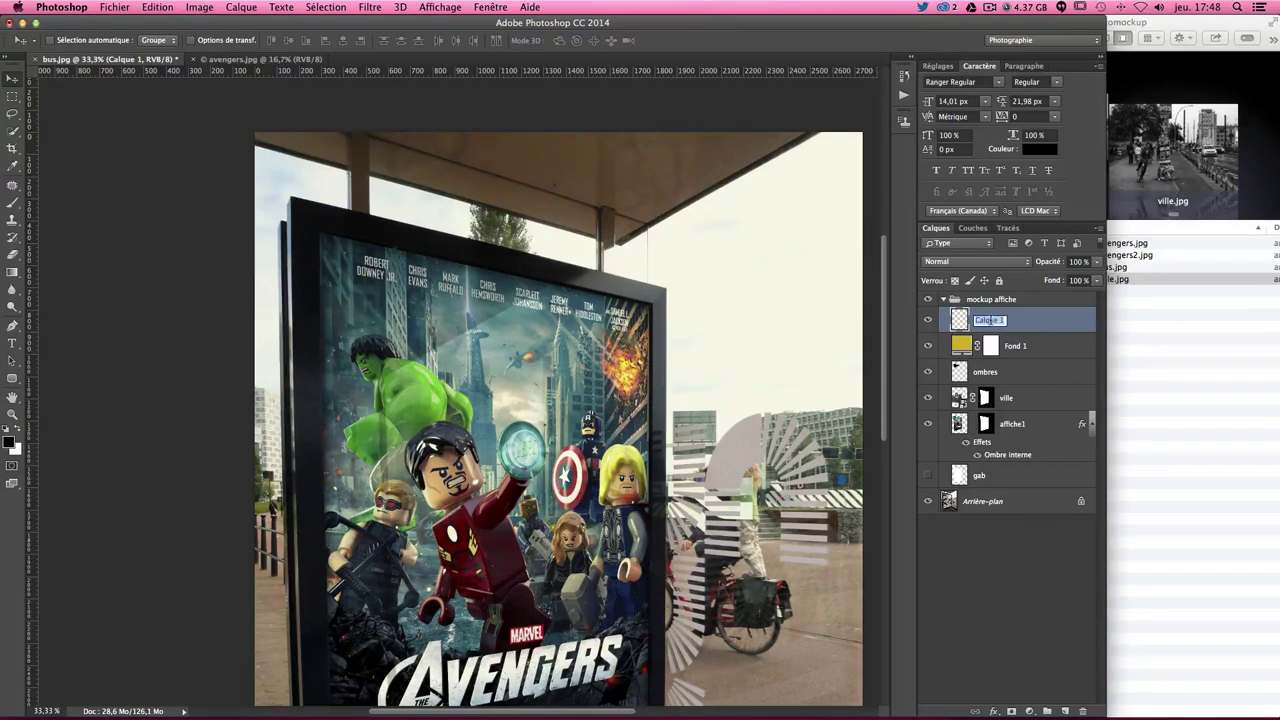
{"action": "type", "text": "grain"}
{"action": "key", "text": "Return"}
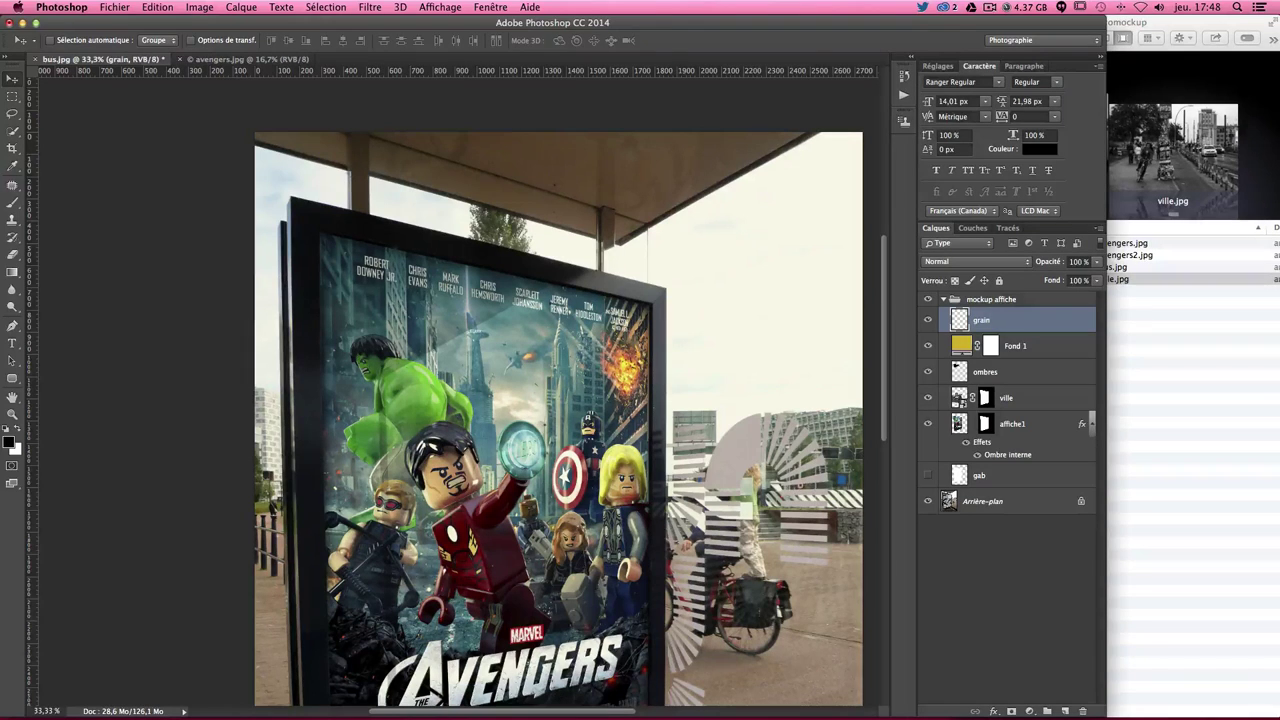
{"action": "key", "text": "ctrl+BackSpace"}
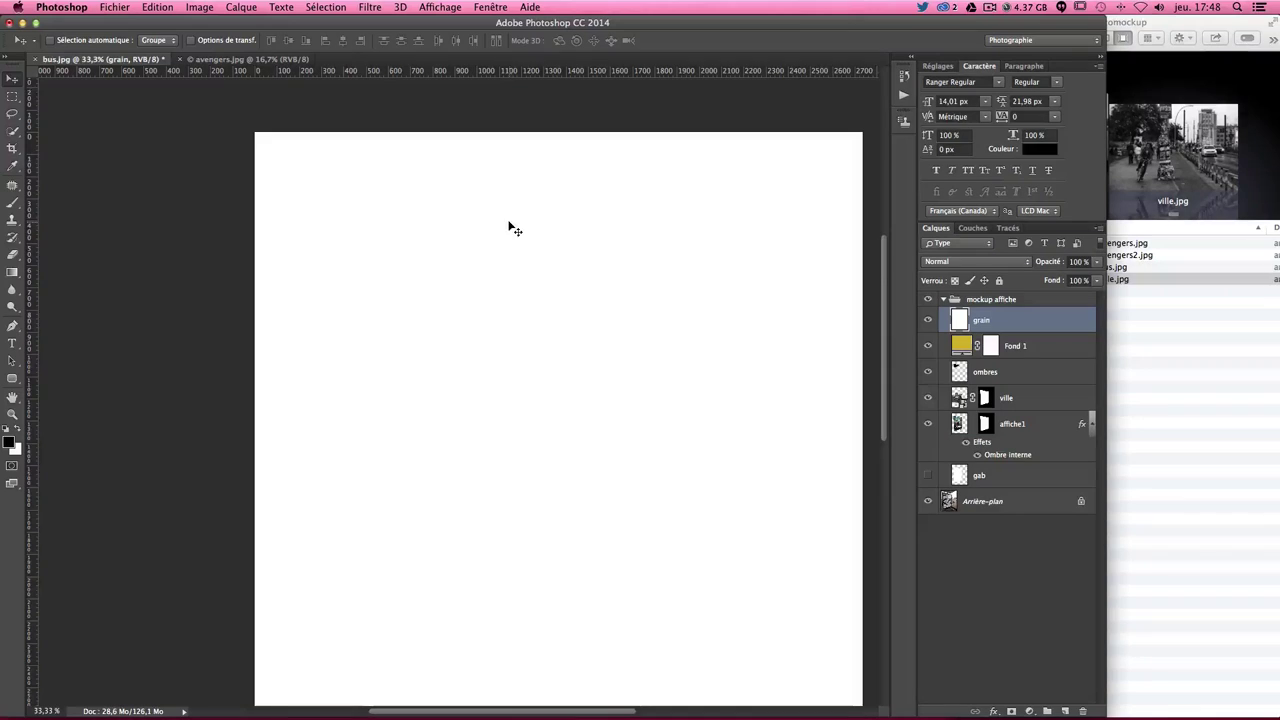
Apply Ajout de bruit to the grain layer at 25%, Uniforme, Monochromatique.
{"action": "left_click", "coordinate": [368, 7]}
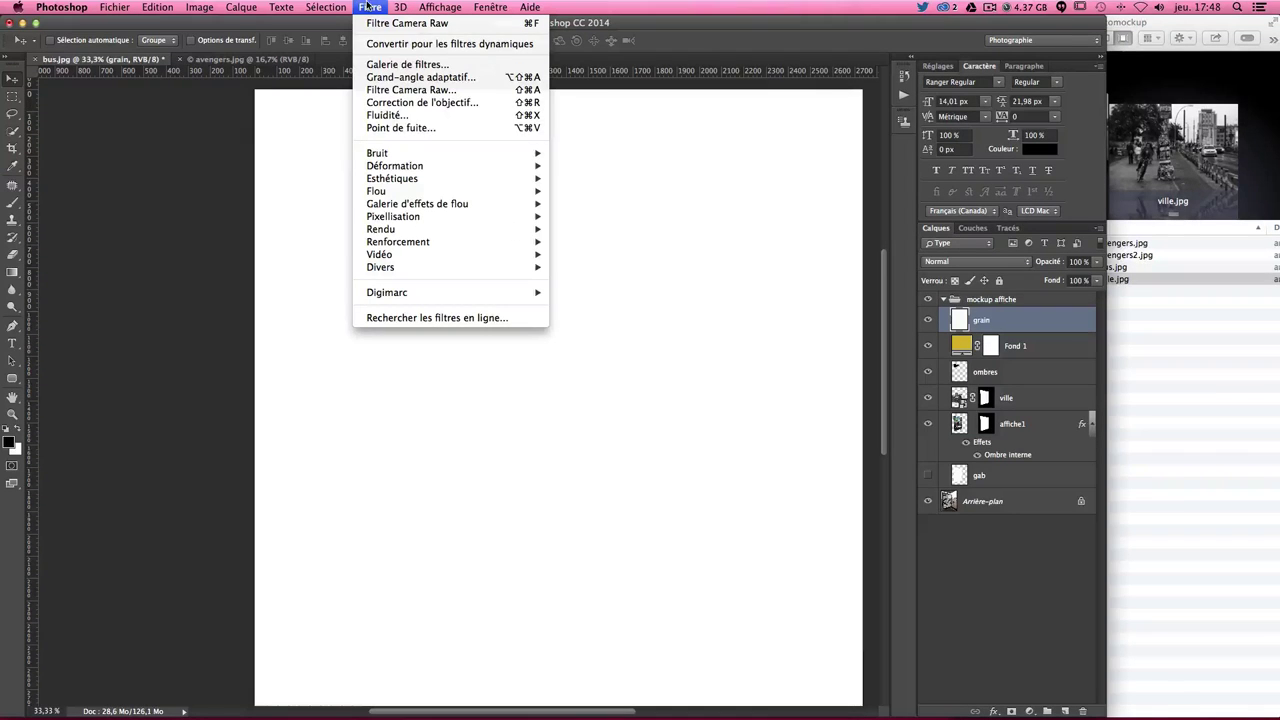
{"action": "mouse_move", "coordinate": [377, 153]}
{"action": "left_click", "coordinate": [583, 153]}
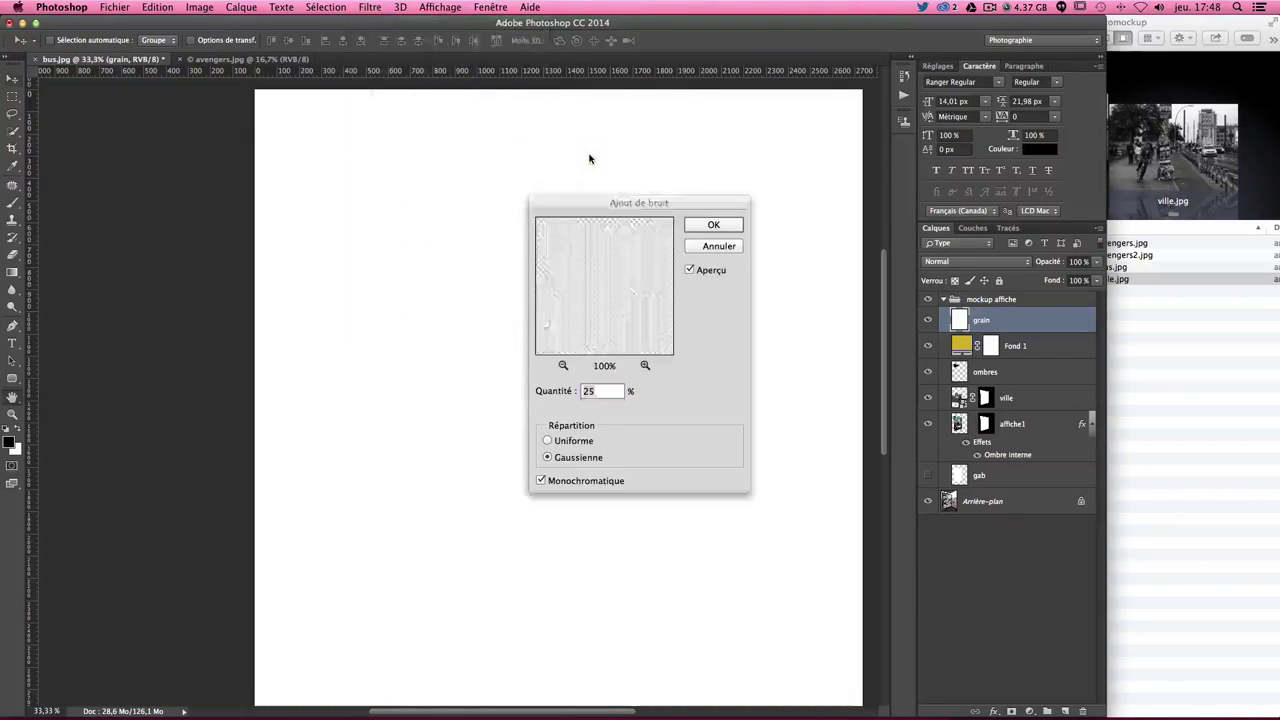
{"action": "left_click_drag", "start_coordinate": [549, 413], "coordinate": [550, 412]}
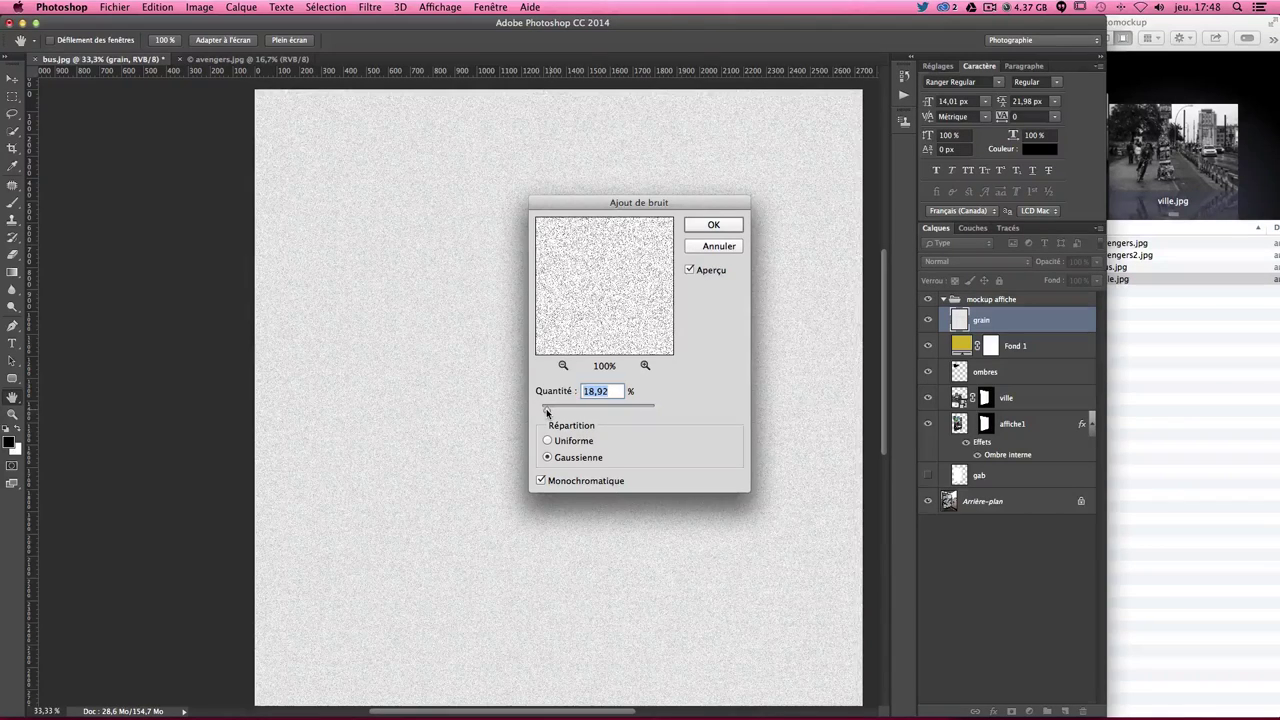
{"action": "type", "text": "20"}
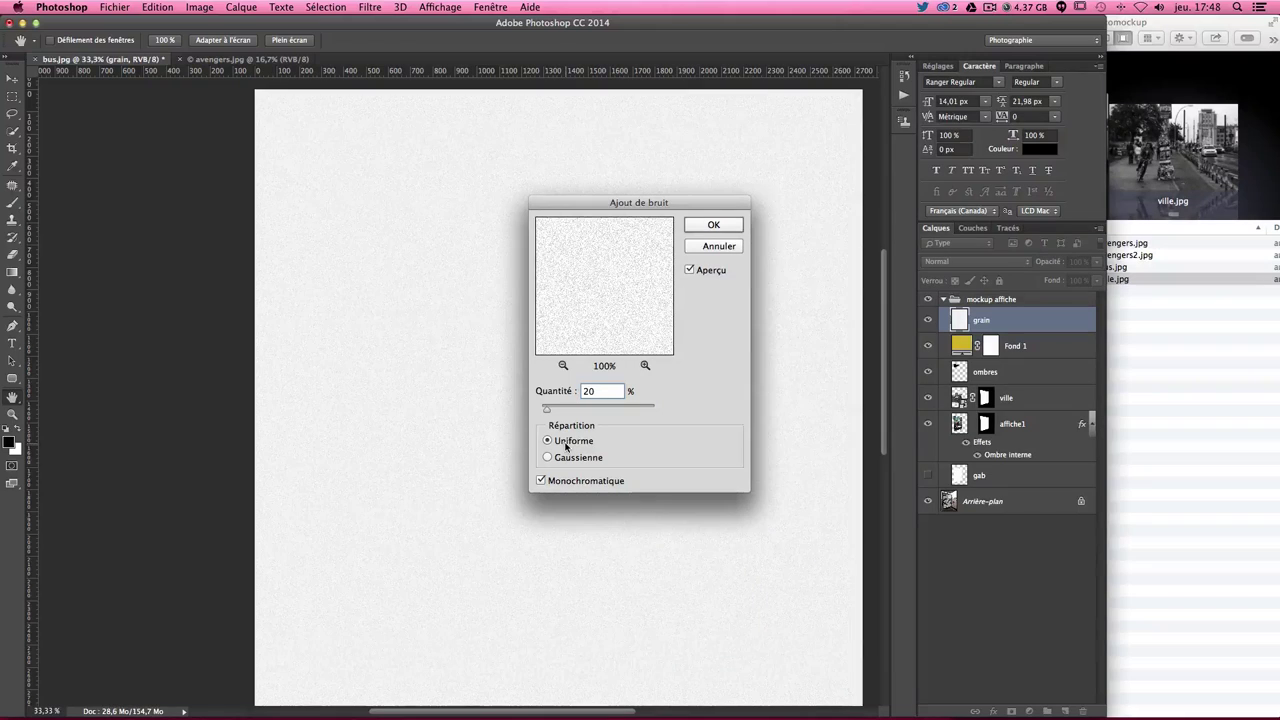
{"action": "left_click", "coordinate": [554, 484]}
{"action": "left_click_drag", "start_coordinate": [556, 410], "coordinate": [555, 410]}
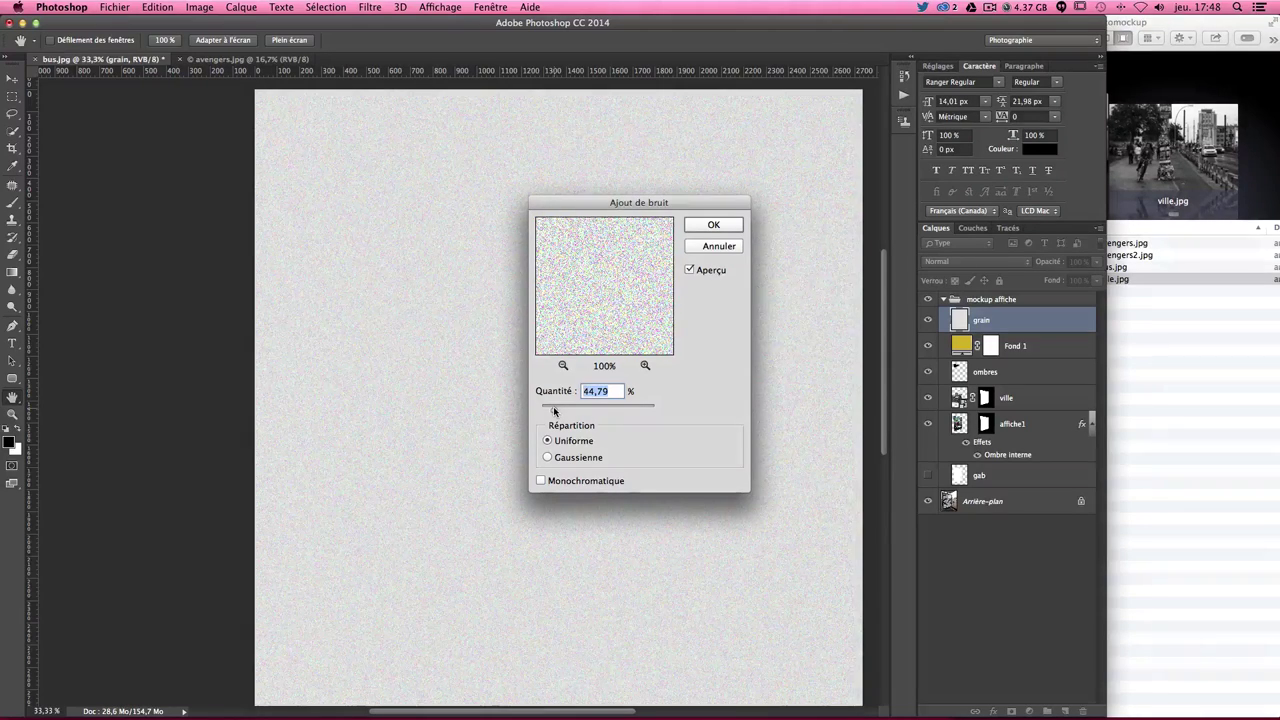
{"action": "type", "text": "25"}
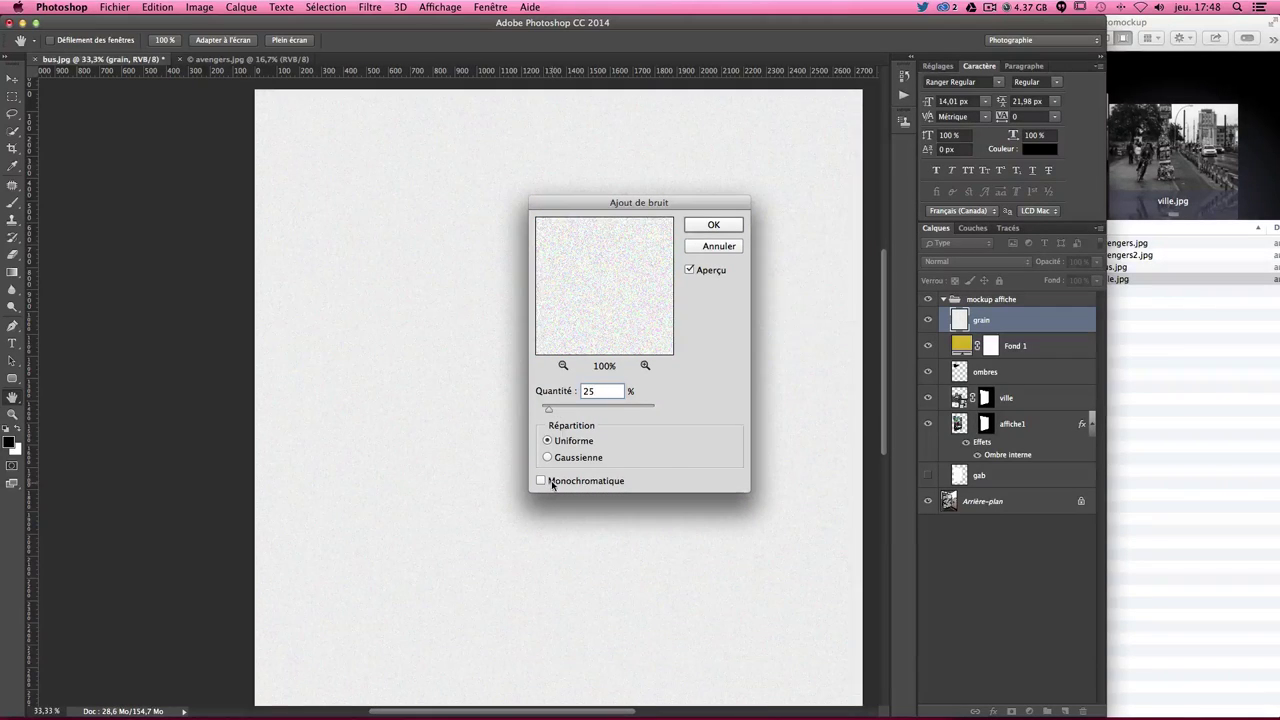
{"action": "left_click", "coordinate": [552, 483]}
{"action": "left_click", "coordinate": [734, 229]}
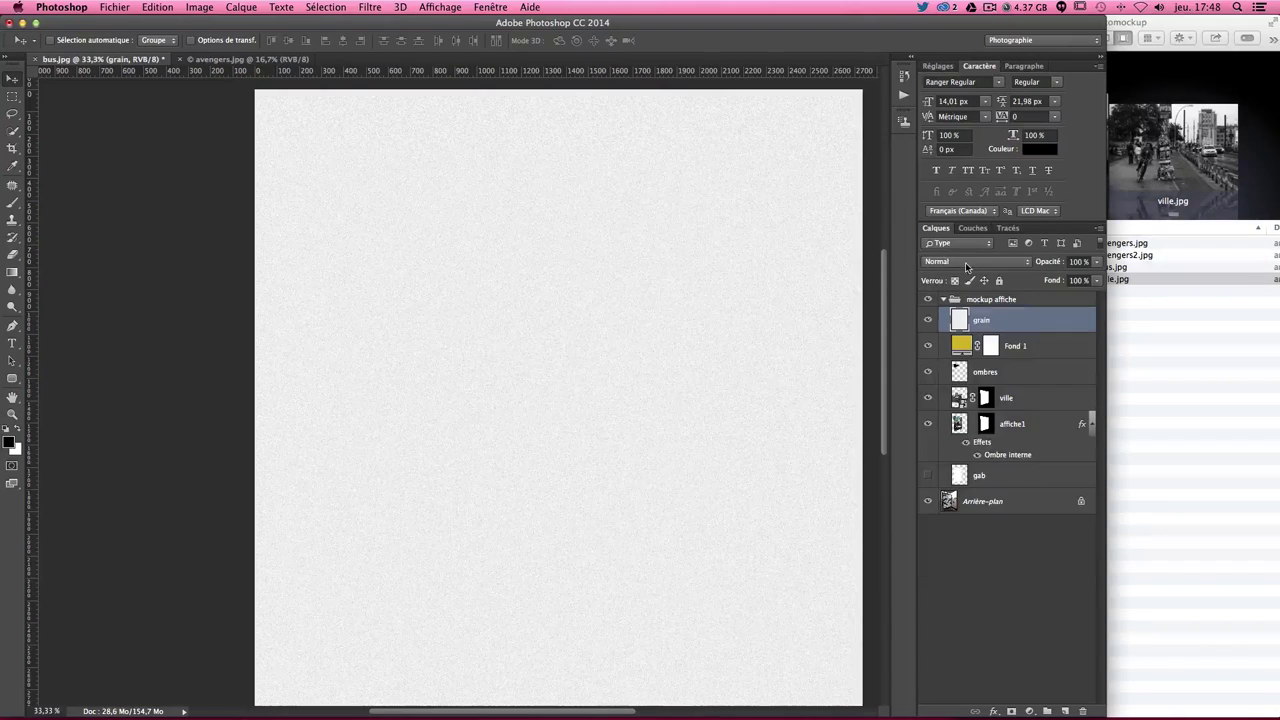
{"action": "left_click", "coordinate": [965, 262]}
Blend the grain layer in Produit mode at 50% opacity, toggling it to compare.
{"action": "left_click", "coordinate": [955, 298]}
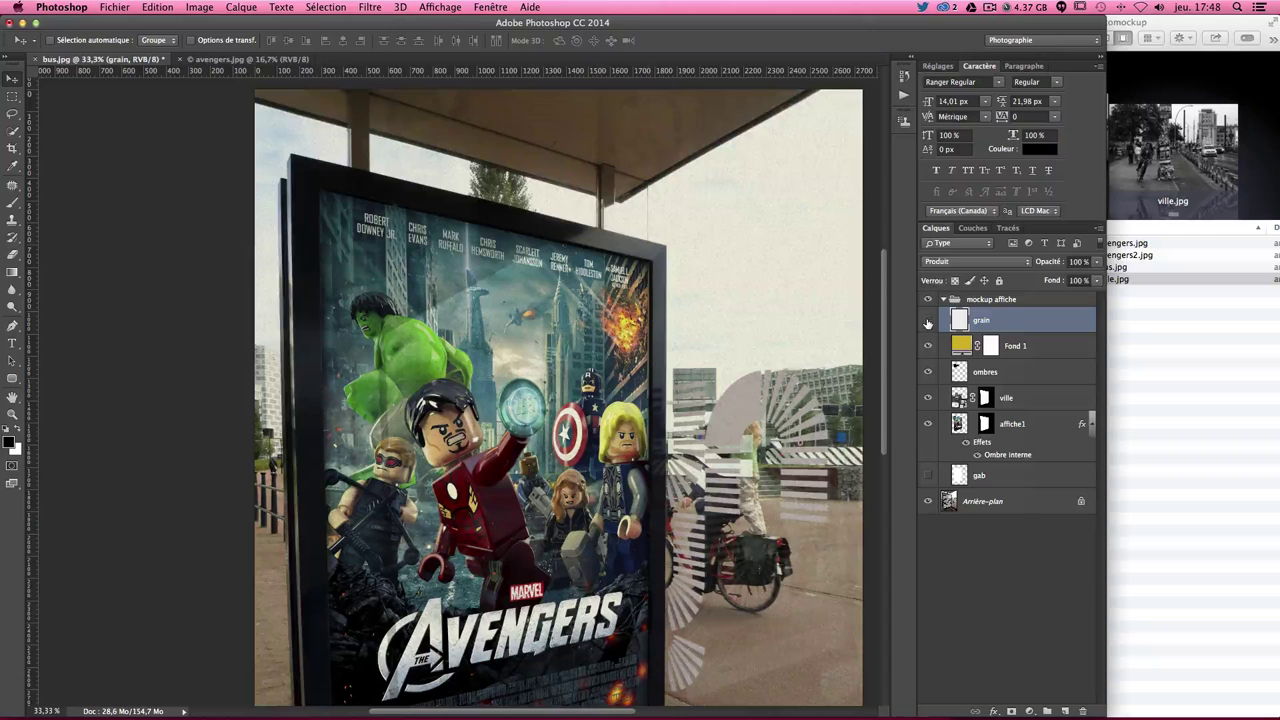
{"action": "left_click", "coordinate": [928, 321]}
{"action": "left_click", "coordinate": [928, 321]}
{"action": "left_click", "coordinate": [928, 321]}
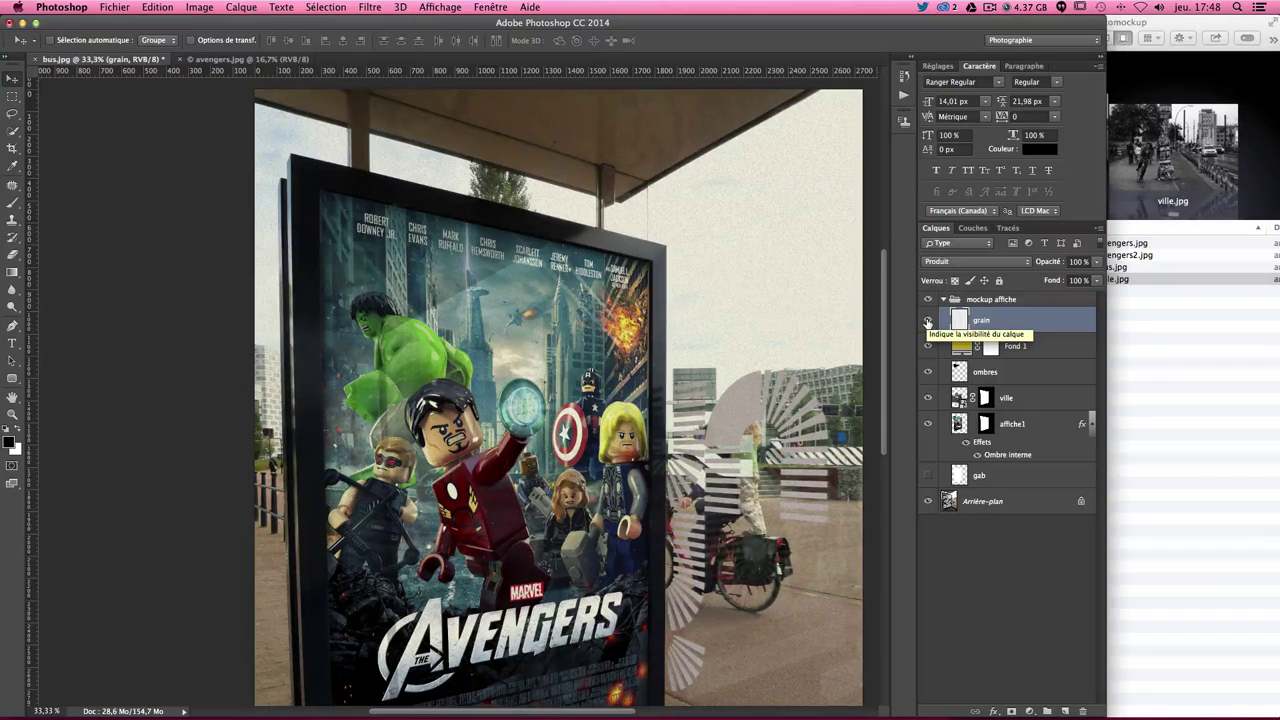
{"action": "left_click", "coordinate": [1080, 262]}
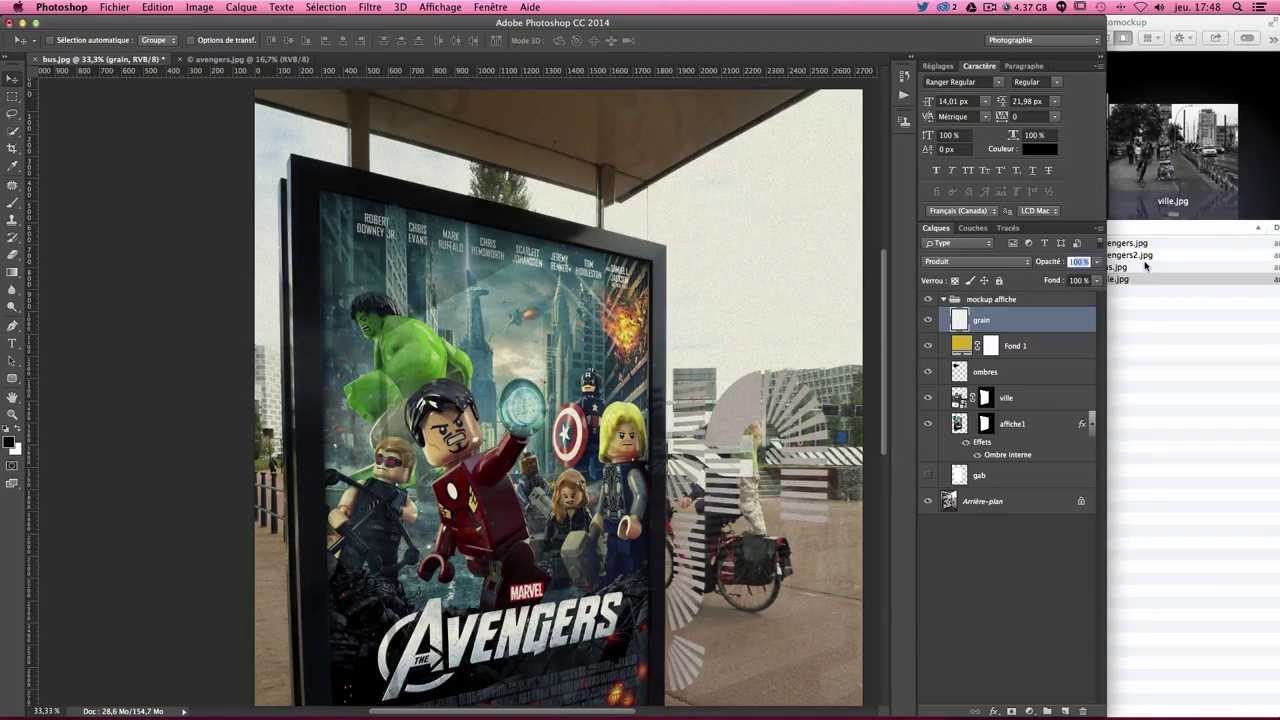
{"action": "type", "text": "12"}
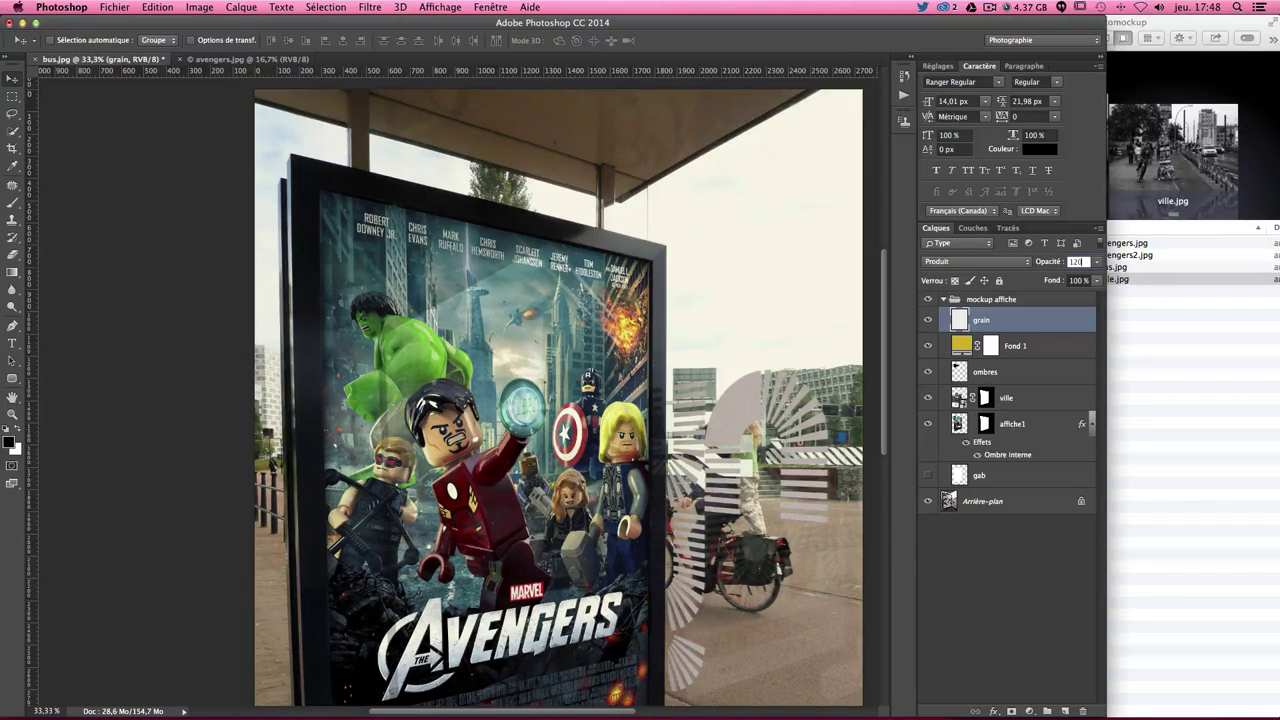
{"action": "type", "text": "50"}
{"action": "key", "text": "Return"}
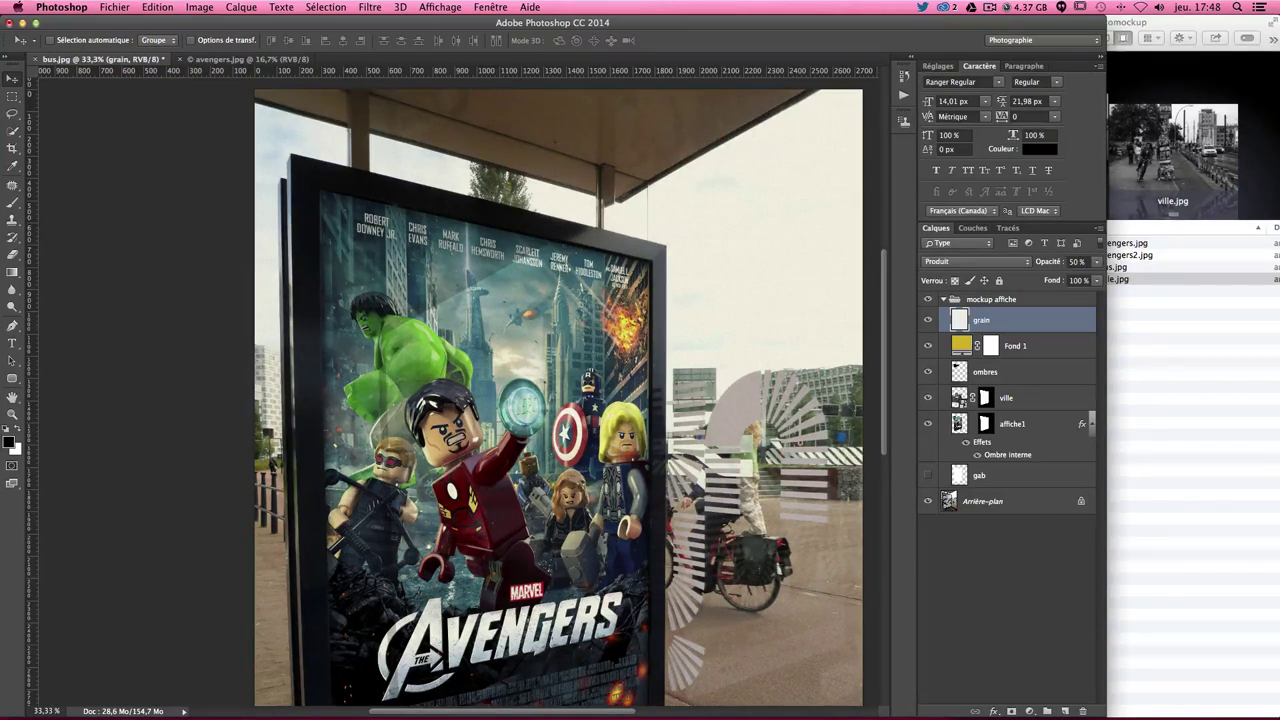
{"action": "scroll", "coordinate": [690, 323], "scroll_direction": "down", "scroll_amount": 2}
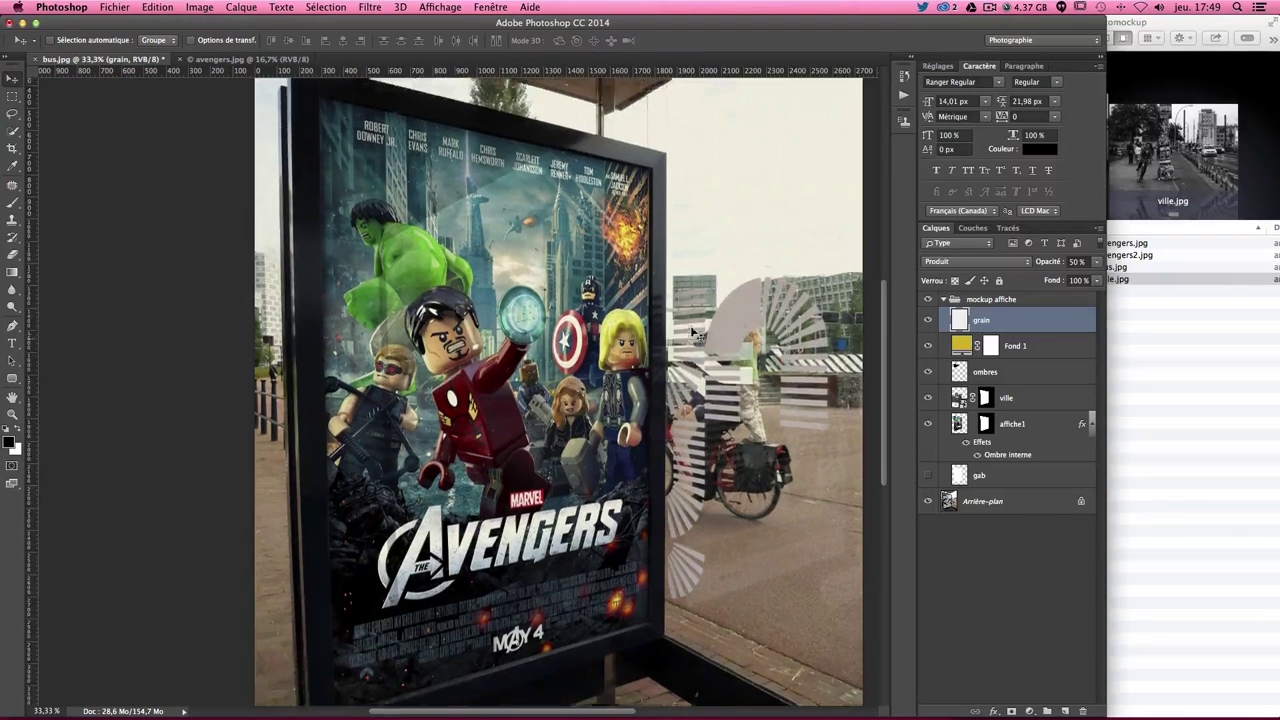
{"action": "left_click", "coordinate": [928, 320]}
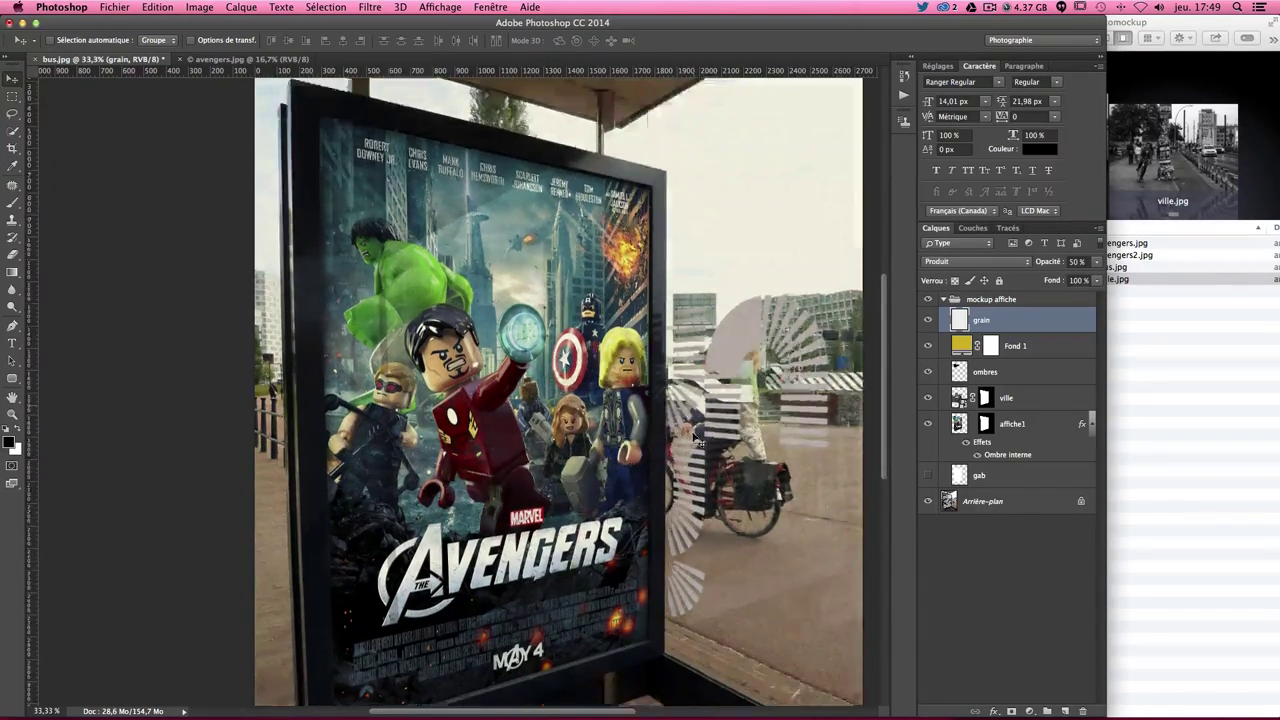
{"action": "scroll", "coordinate": [697, 440], "scroll_direction": "down", "scroll_amount": 5}
{"action": "scroll", "coordinate": [697, 440], "scroll_direction": "up", "scroll_amount": 4}
{"action": "scroll", "coordinate": [693, 437], "scroll_direction": "up", "scroll_amount": 3}
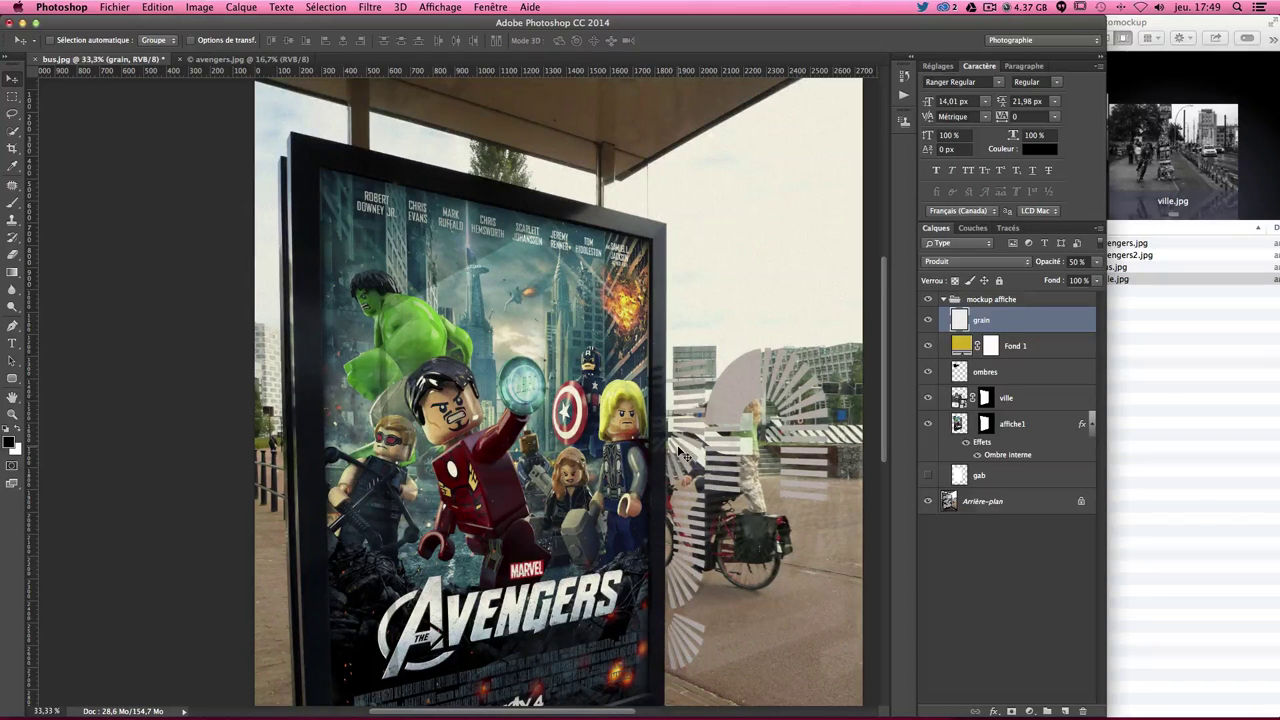
{"action": "scroll", "coordinate": [680, 453], "scroll_direction": "down", "scroll_amount": 2}
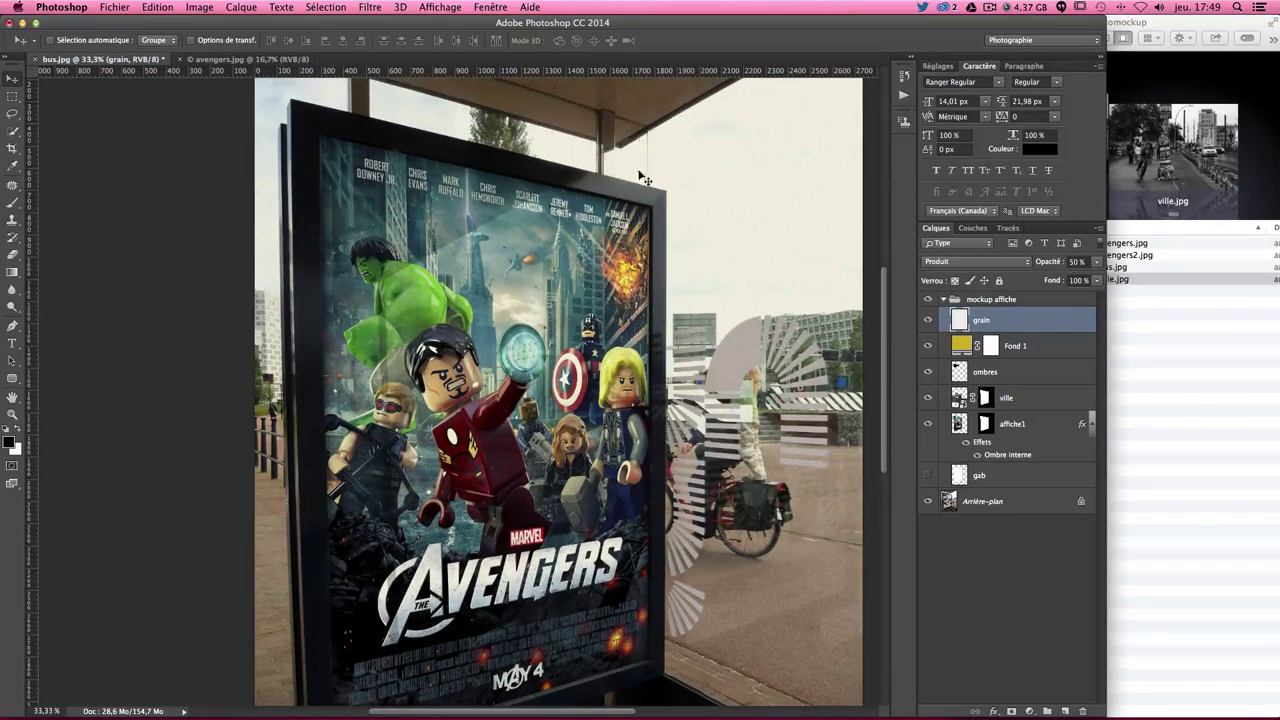
Open avengers2.jpg from the mockup folder in Photoshop CC 2014, accepting the colour profile notice.
{"action": "left_click", "coordinate": [1206, 356]}
{"action": "left_click", "coordinate": [1112, 257]}
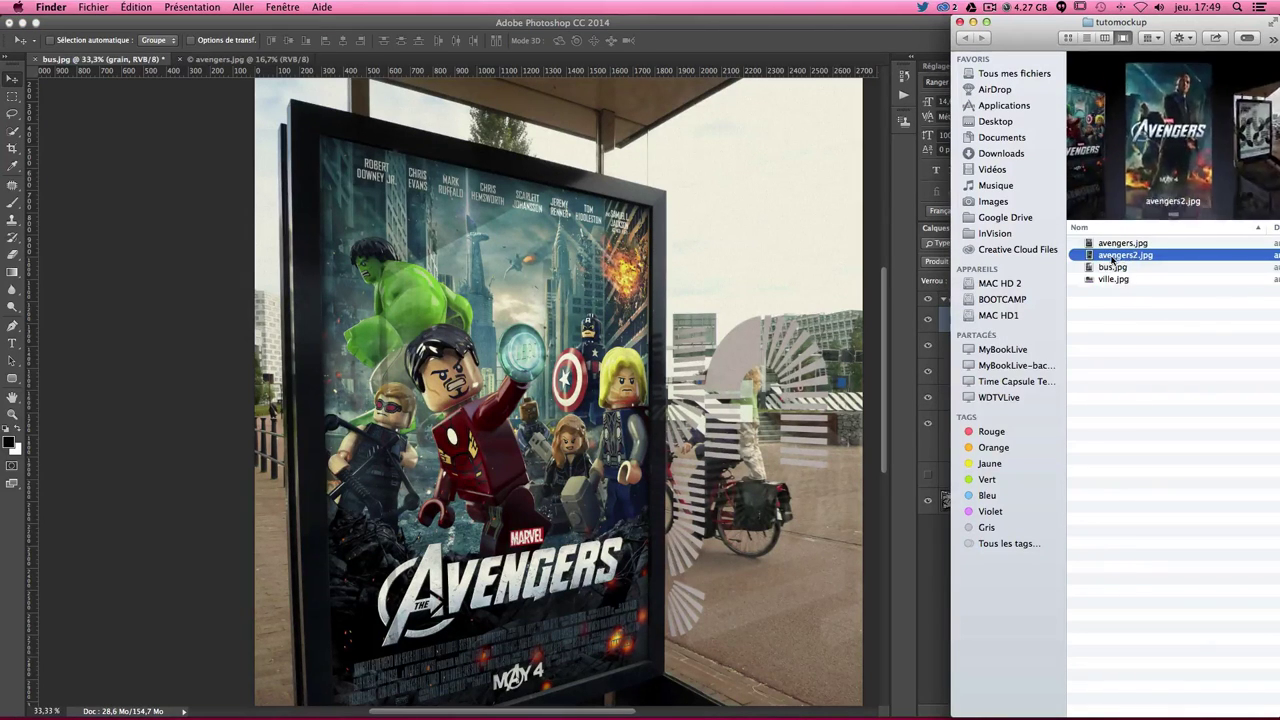
{"action": "right_click", "coordinate": [1112, 259]}
{"action": "mouse_move", "coordinate": [938, 277]}
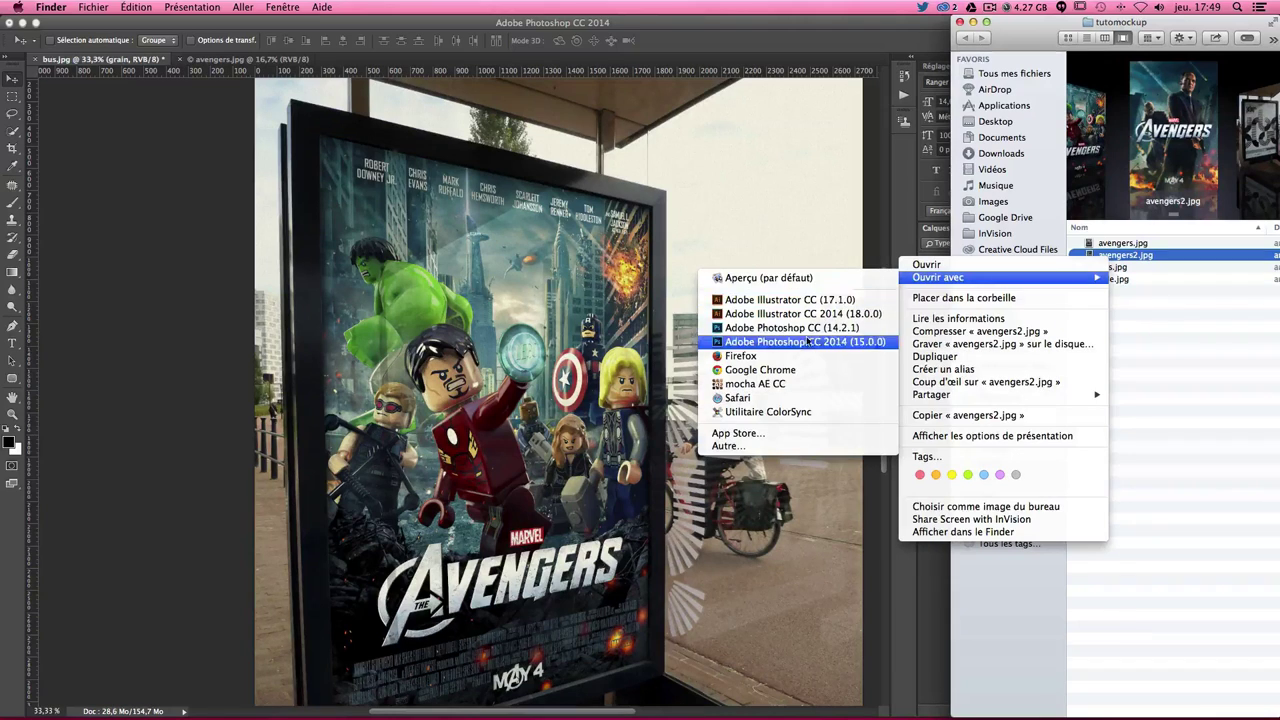
{"action": "left_click", "coordinate": [808, 342]}
{"action": "left_click", "coordinate": [800, 425]}
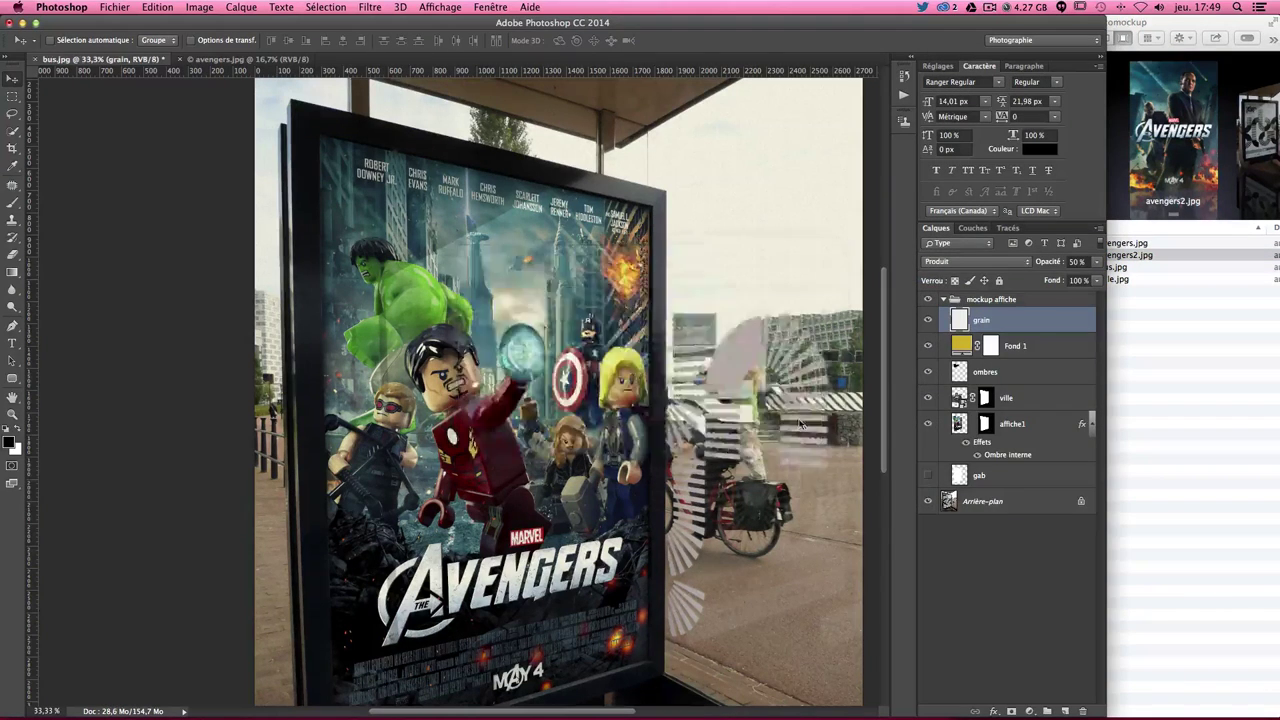
Select all of avengers2.jpg, then load the affiche1 poster outline as a selection in bus.jpg.
{"action": "key", "text": "super+a"}
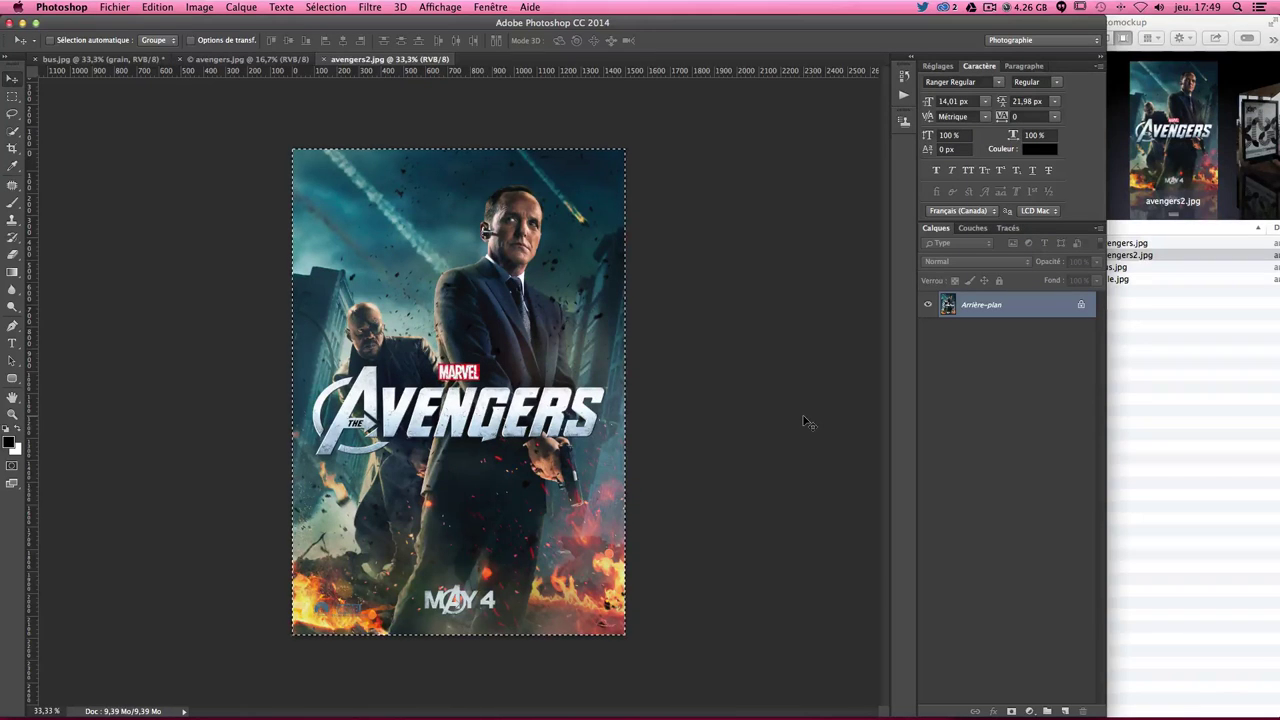
{"action": "left_click", "coordinate": [107, 61]}
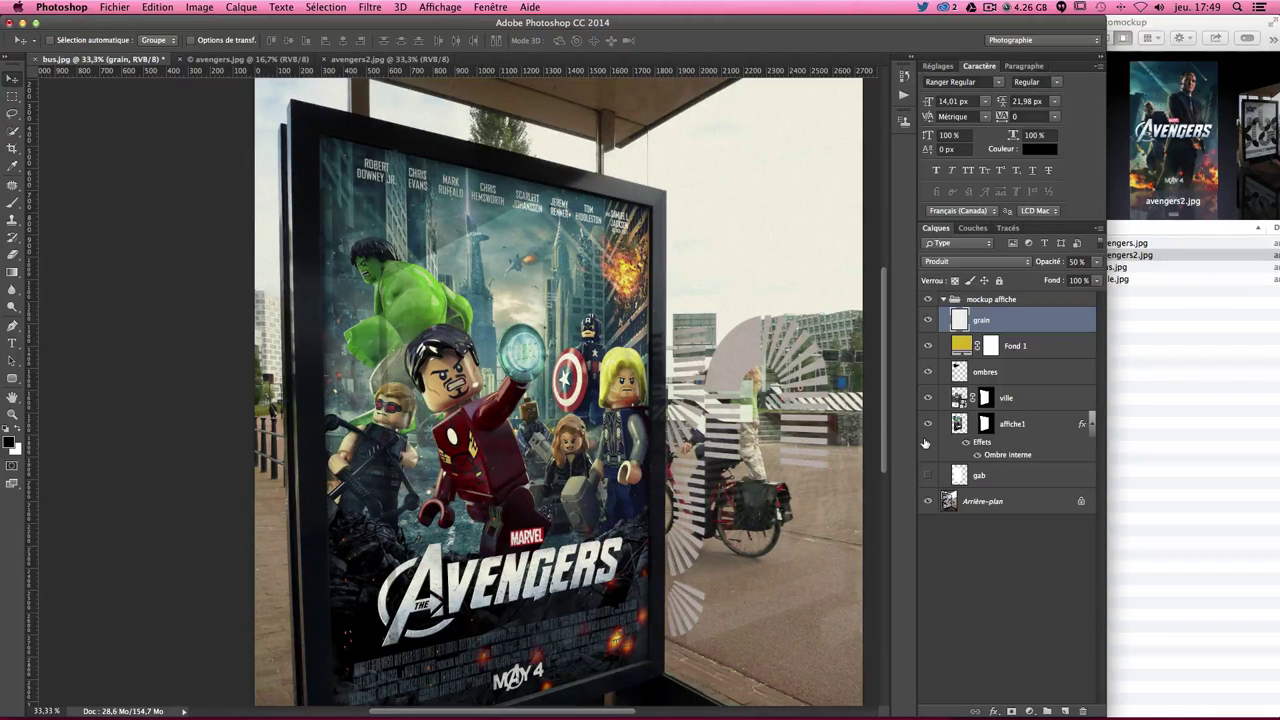
{"action": "scroll", "coordinate": [928, 450], "scroll_direction": "down", "scroll_amount": 3}
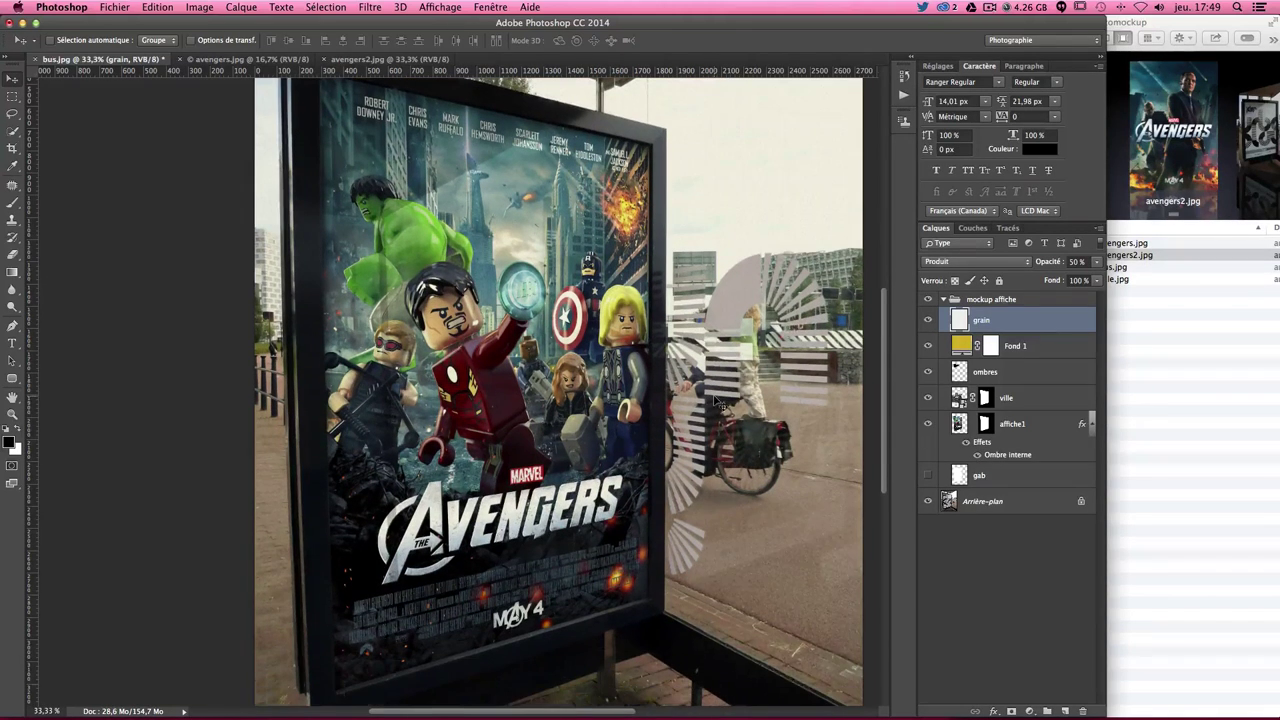
{"action": "left_click", "coordinate": [1053, 433]}
{"action": "left_click", "coordinate": [959, 481], "text": "super"}
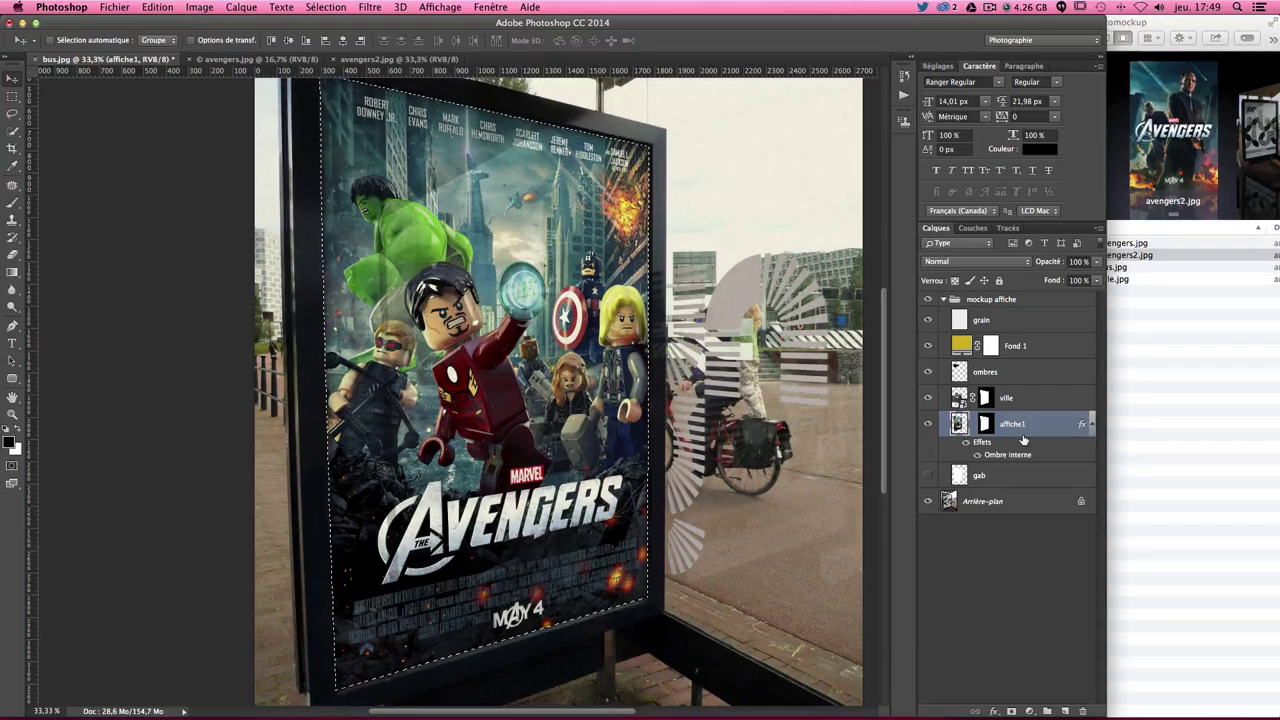
{"action": "left_click", "coordinate": [155, 7]}
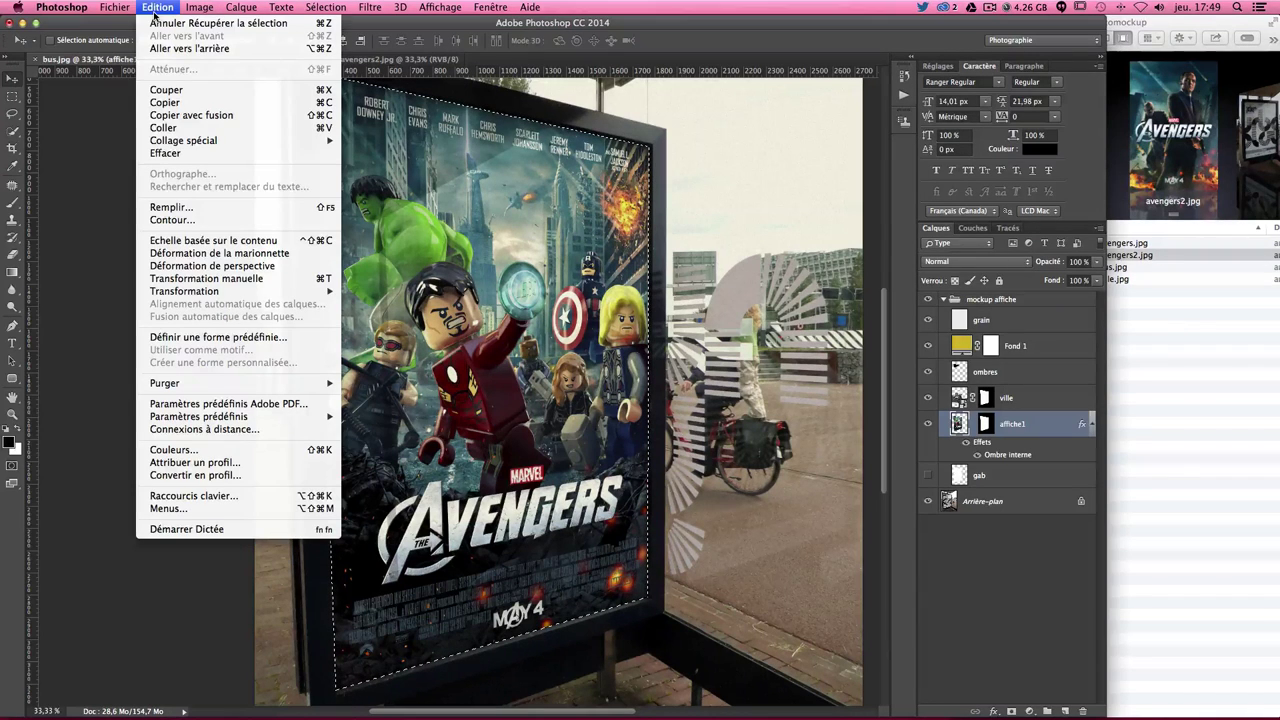
{"action": "mouse_move", "coordinate": [183, 140]}
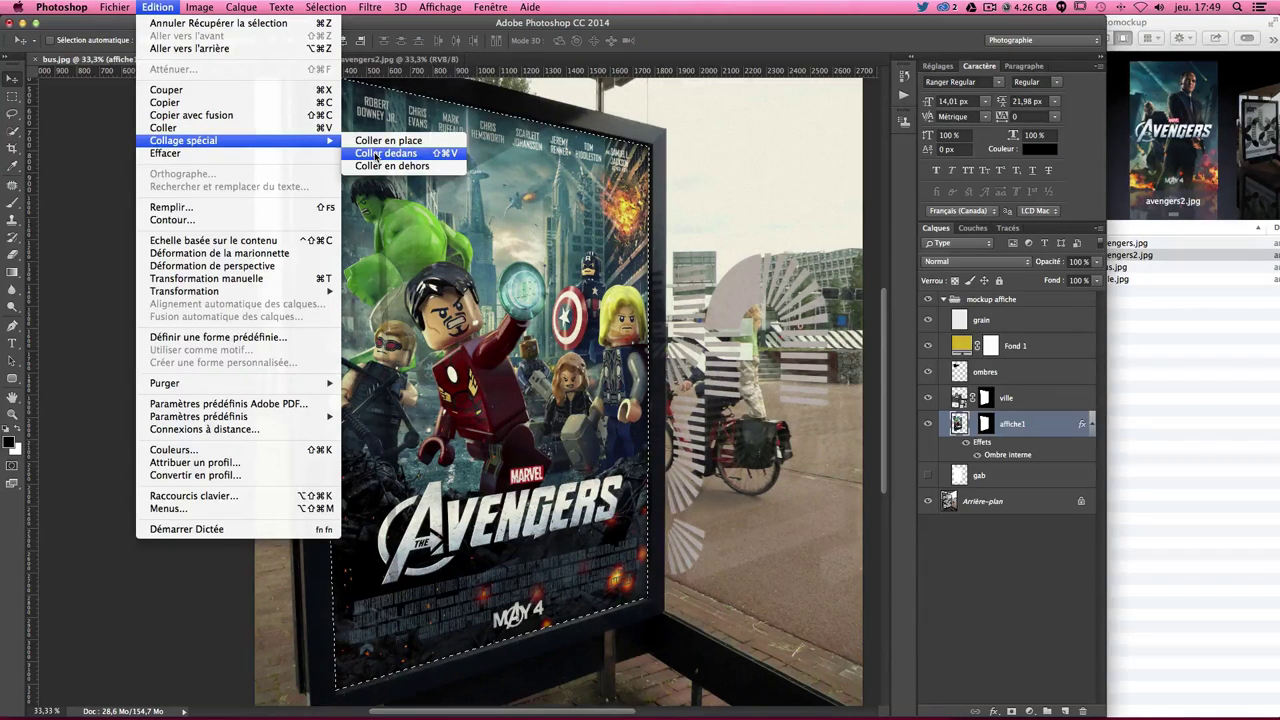
Paste avengers2.jpg into the poster selection and drag its four corners roughly onto the frame.
{"action": "left_click", "coordinate": [377, 154]}
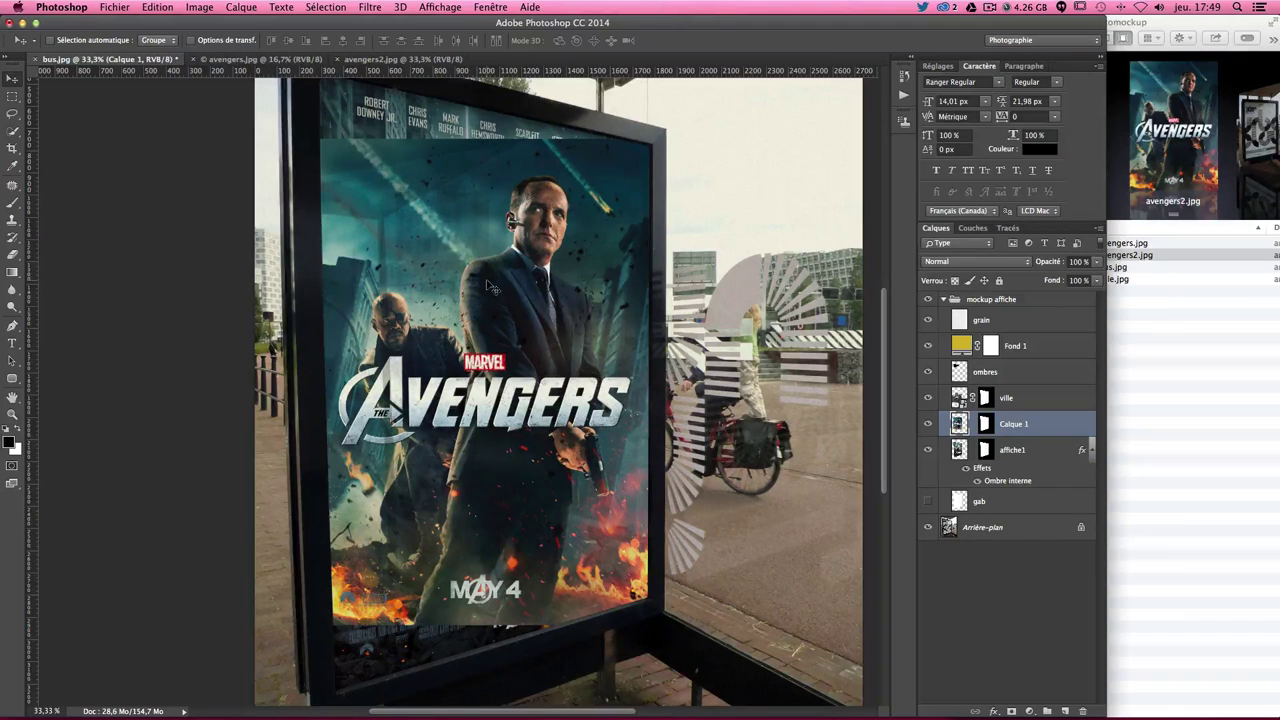
{"action": "key", "text": "ctrl+t"}
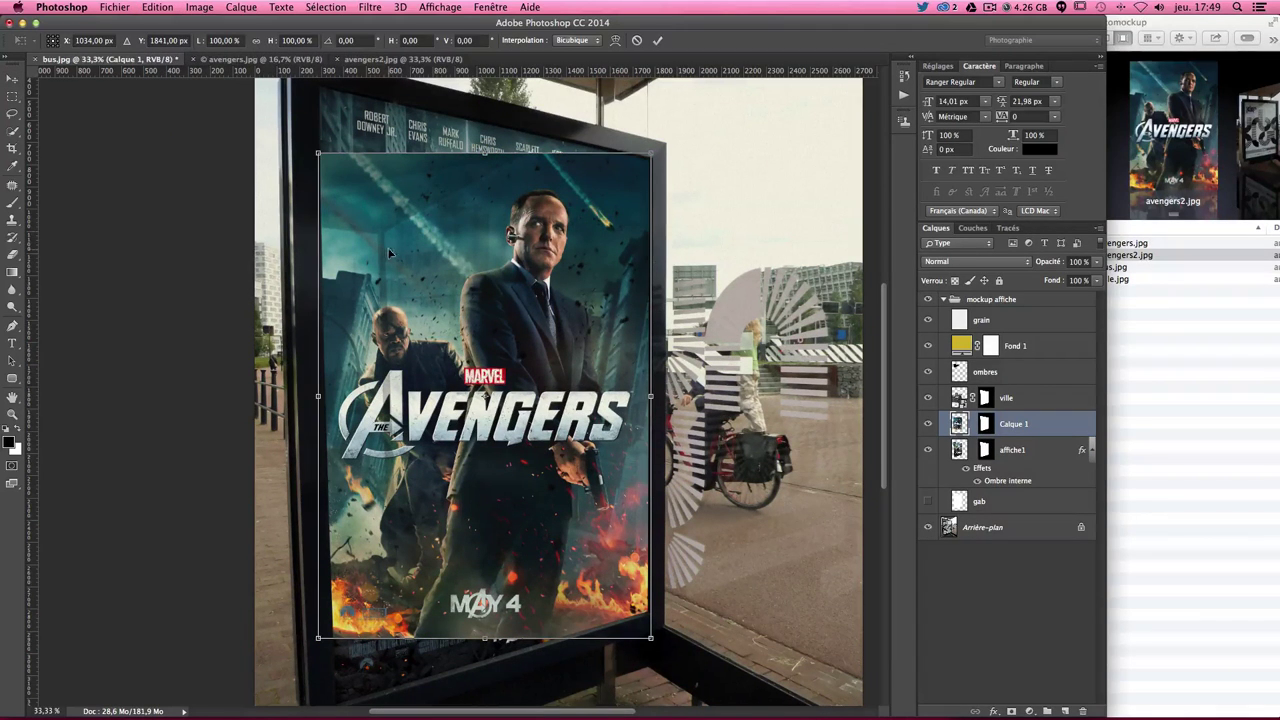
{"action": "scroll", "coordinate": [390, 253], "scroll_direction": "up", "scroll_amount": 2}
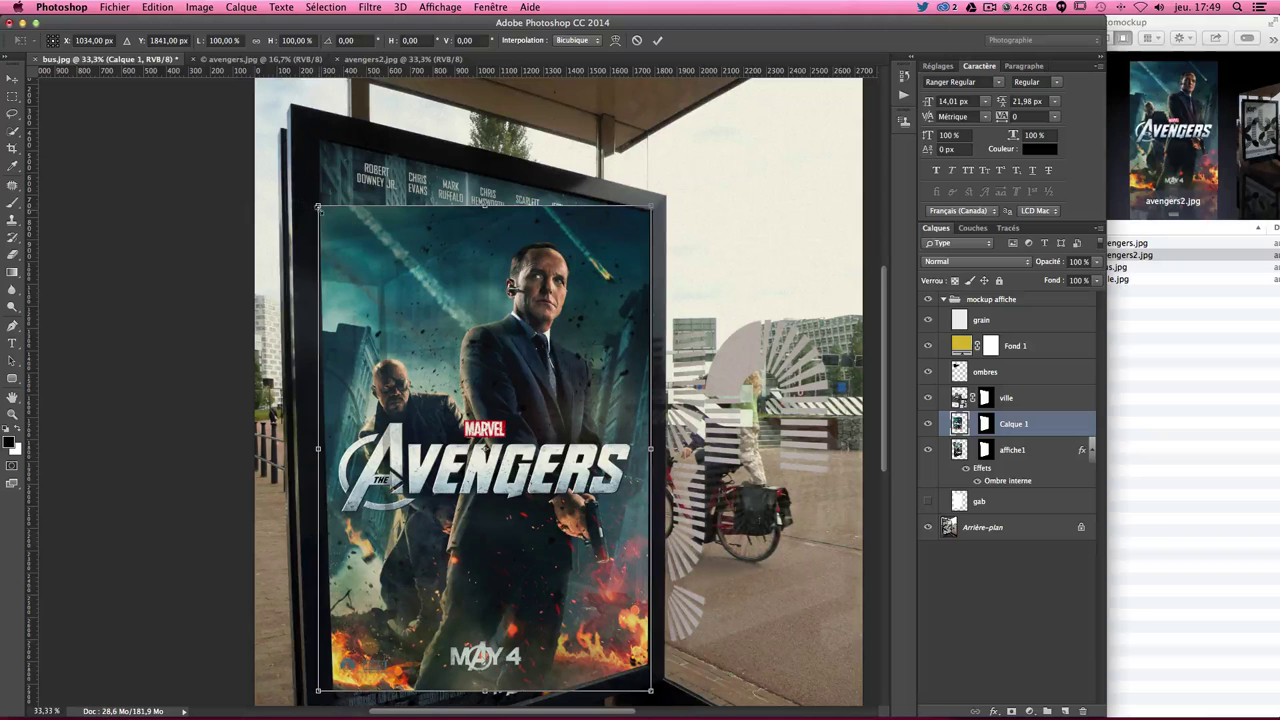
{"action": "left_click_drag", "start_coordinate": [318, 208], "coordinate": [317, 139]}
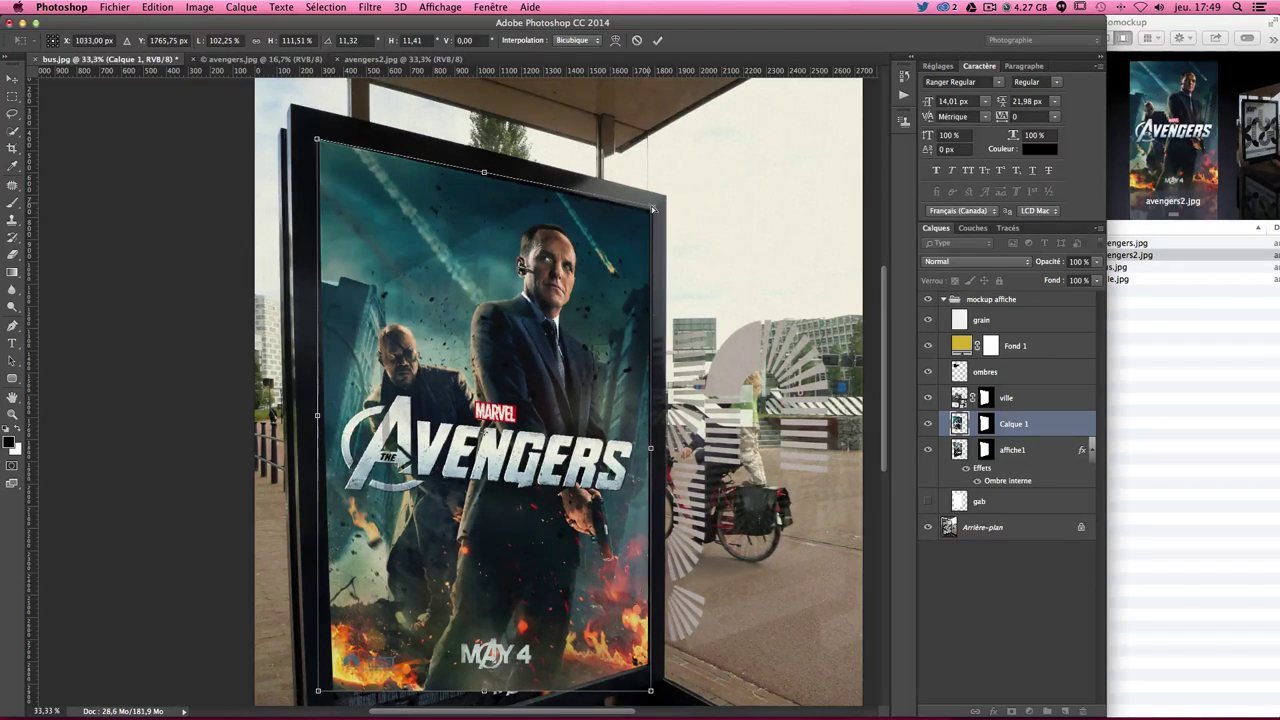
{"action": "left_click_drag", "start_coordinate": [652, 210], "coordinate": [656, 211]}
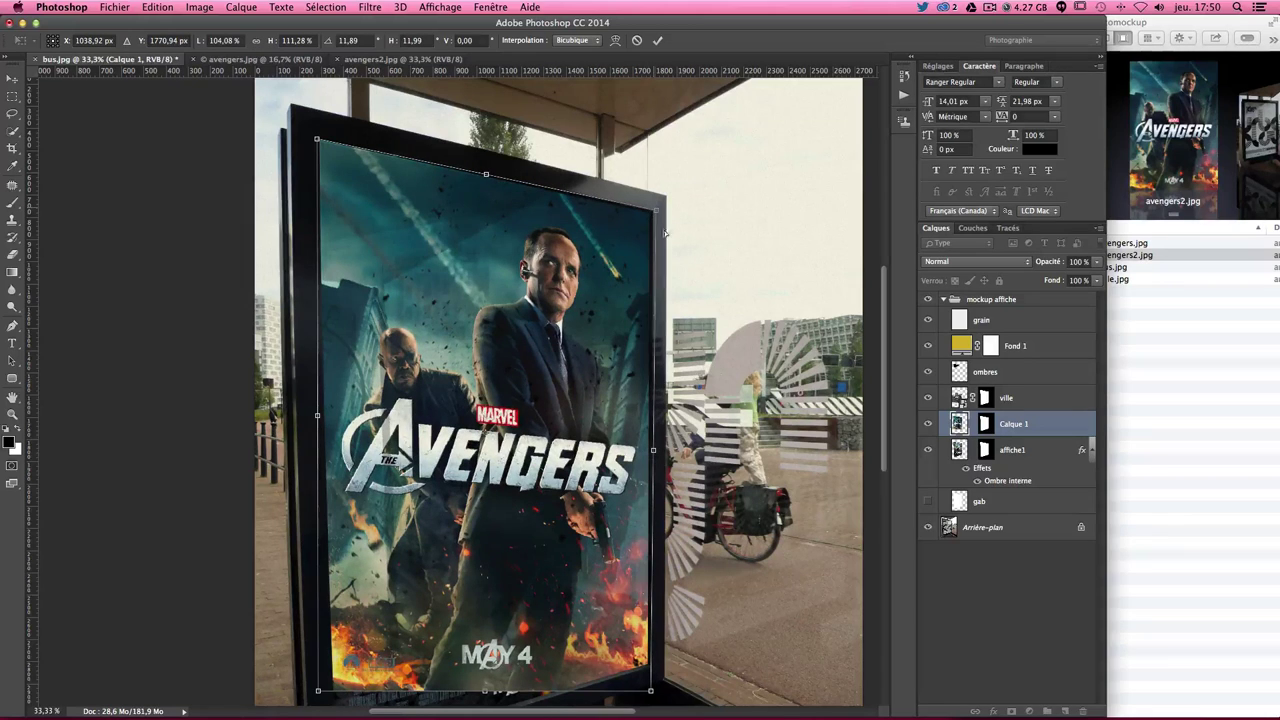
{"action": "scroll", "coordinate": [500, 420], "scroll_direction": "down", "scroll_amount": 2}
{"action": "scroll", "coordinate": [330, 580], "scroll_direction": "down", "scroll_amount": 2}
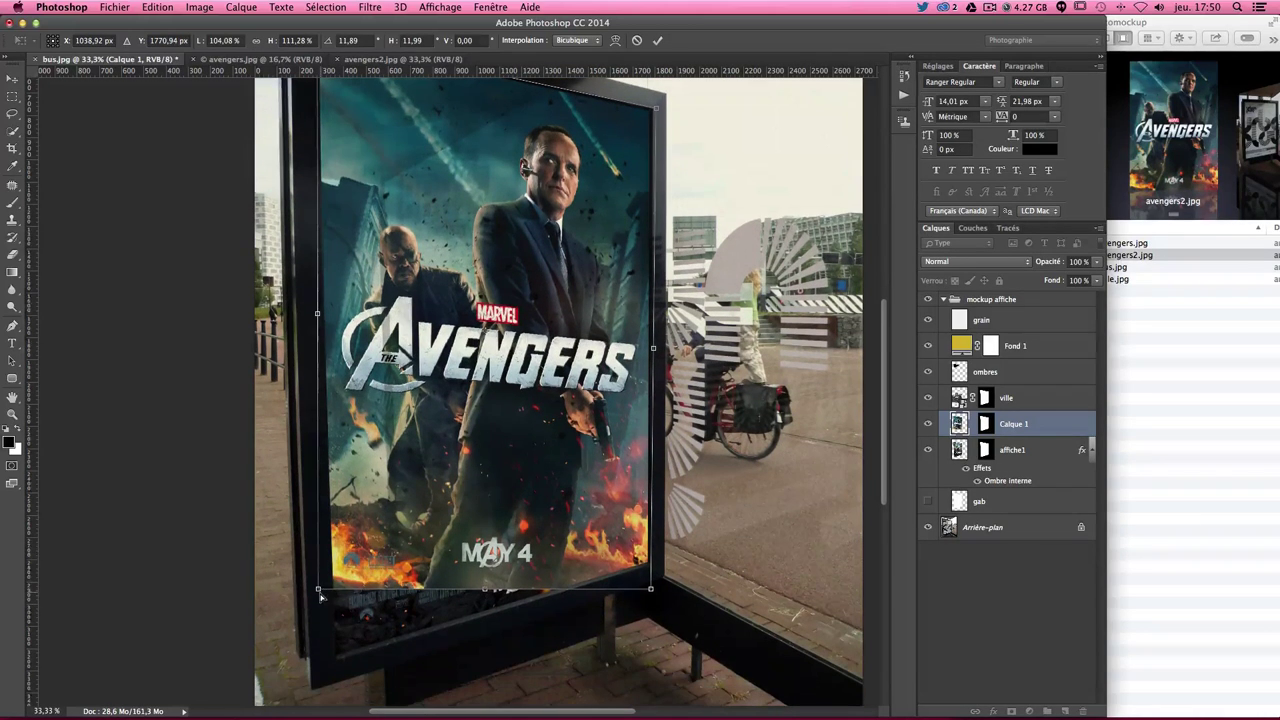
{"action": "left_click_drag", "start_coordinate": [319, 596], "coordinate": [343, 668]}
{"action": "left_click_drag", "start_coordinate": [652, 592], "coordinate": [650, 566]}
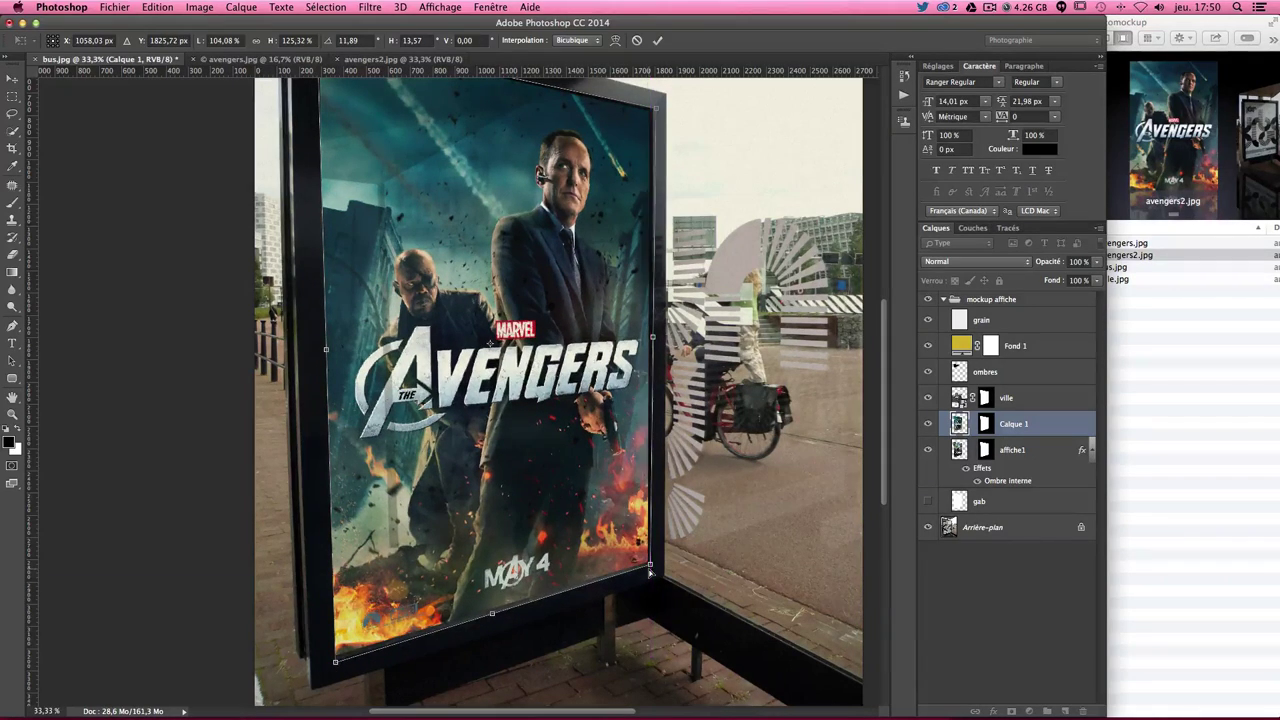
Fine-tune the bottom-left and top-right corners to the frame and commit the distortion.
{"action": "key", "text": "ctrl+plus"}
{"action": "scroll", "coordinate": [508, 590], "scroll_direction": "down", "scroll_amount": 5}
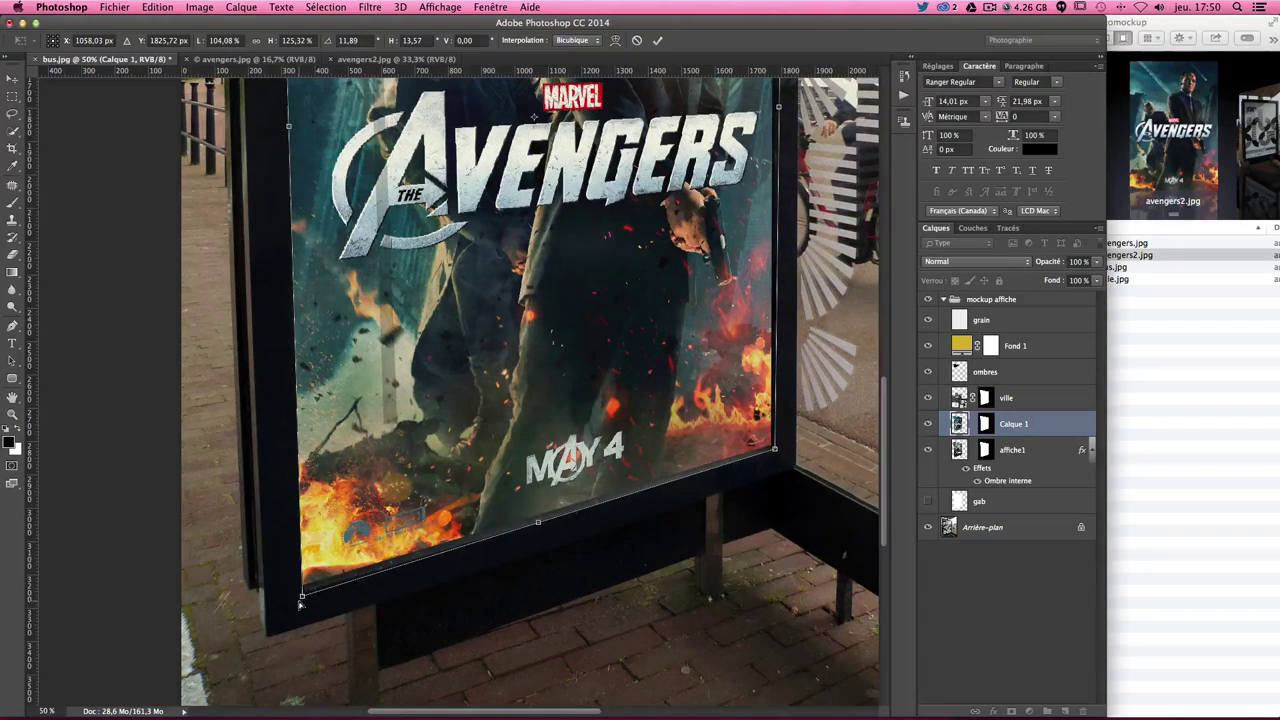
{"action": "left_click_drag", "start_coordinate": [301, 604], "coordinate": [298, 596]}
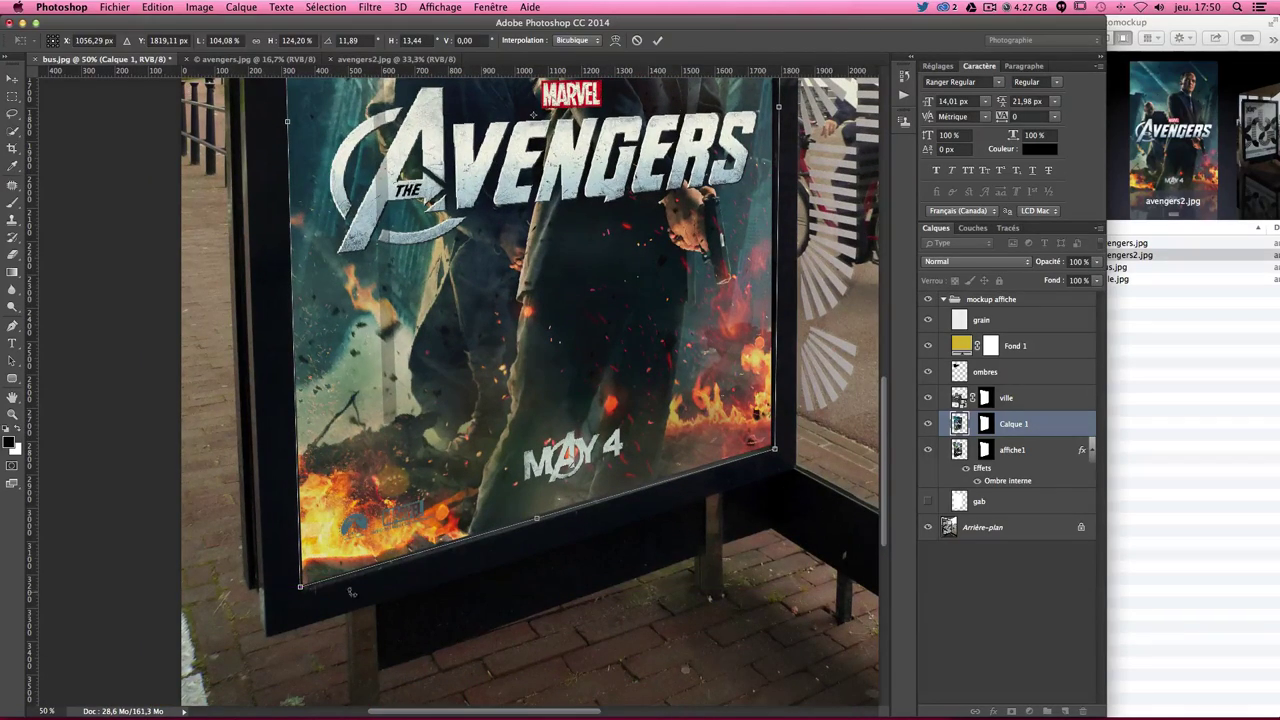
{"action": "scroll", "coordinate": [436, 589], "scroll_direction": "up", "scroll_amount": 3}
{"action": "scroll", "coordinate": [298, 622], "scroll_direction": "down", "scroll_amount": 2}
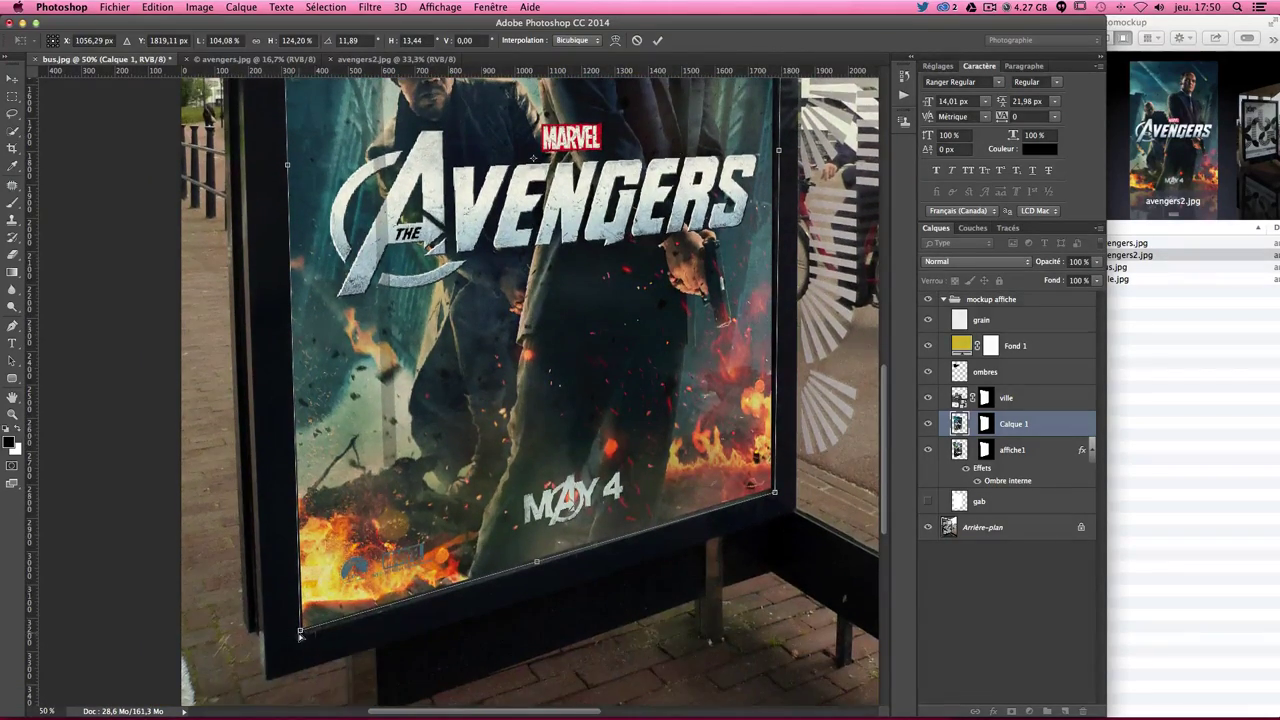
{"action": "left_click_drag", "start_coordinate": [299, 632], "coordinate": [297, 634]}
{"action": "scroll", "coordinate": [305, 625], "scroll_direction": "up", "scroll_amount": 3}
{"action": "scroll", "coordinate": [310, 615], "scroll_direction": "up", "scroll_amount": 5}
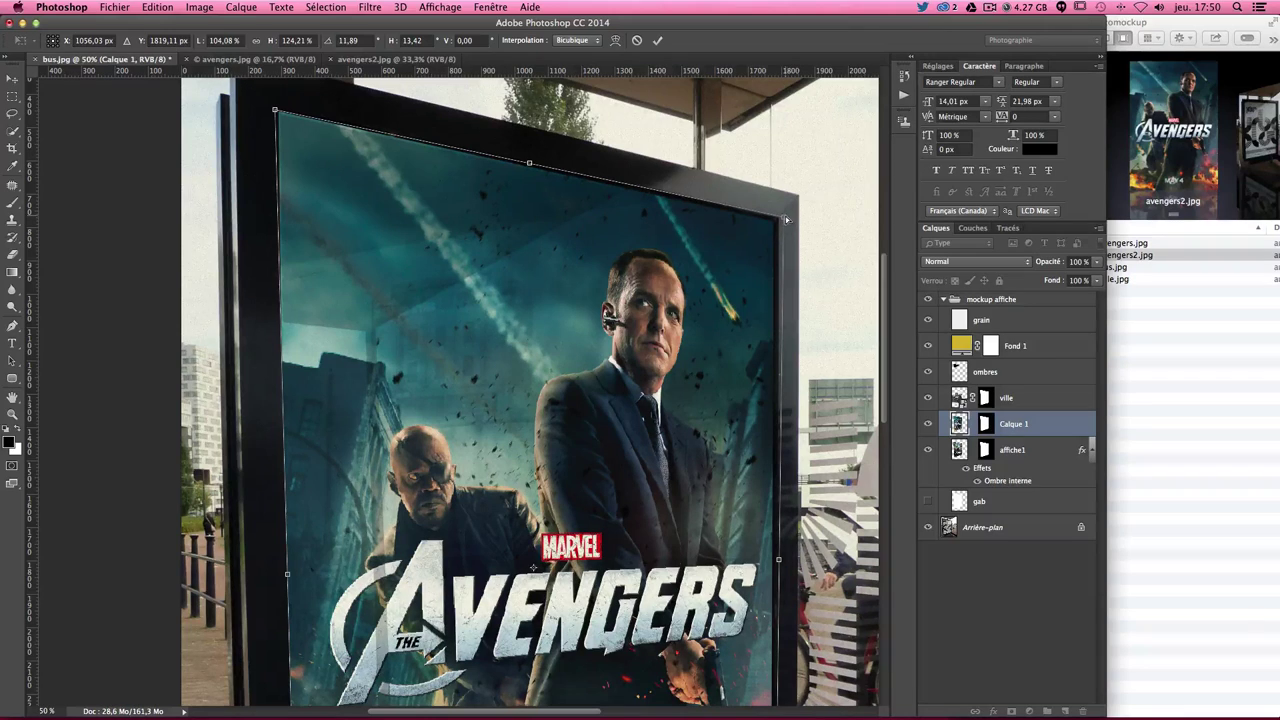
{"action": "left_click_drag", "start_coordinate": [785, 218], "coordinate": [782, 216]}
{"action": "scroll", "coordinate": [782, 216], "scroll_direction": "down", "scroll_amount": 8}
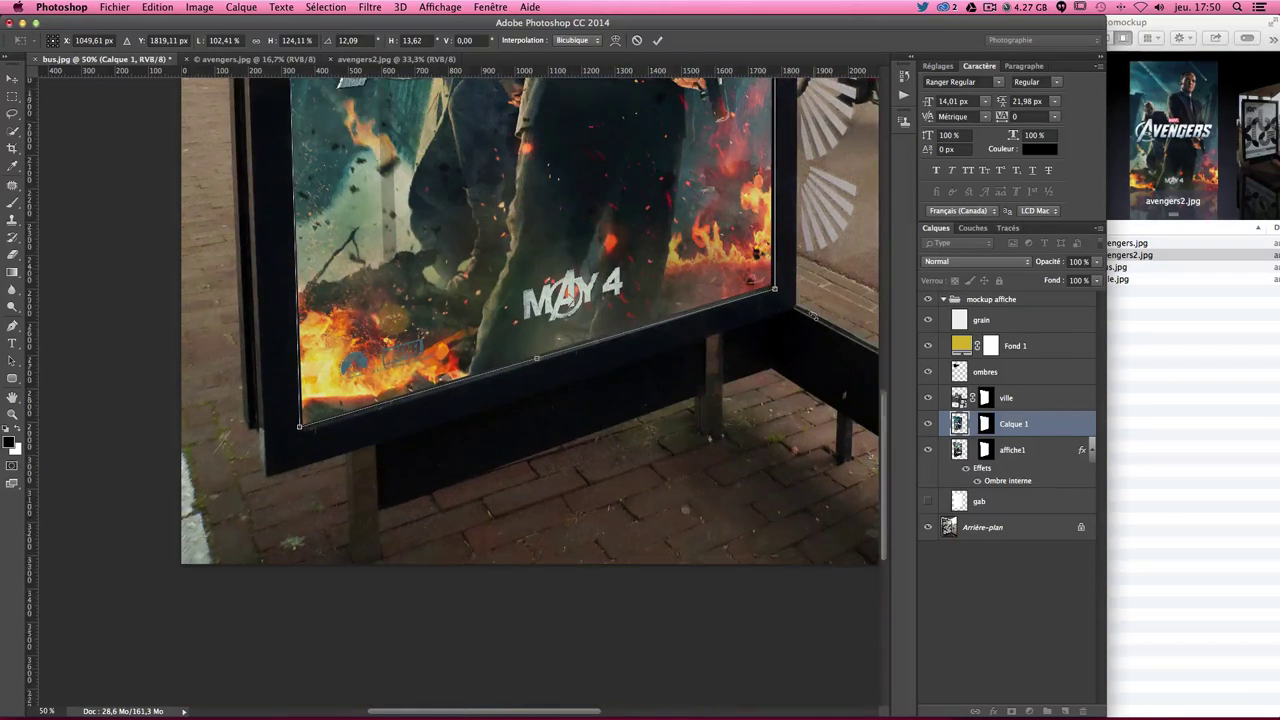
{"action": "key", "text": "Return"}
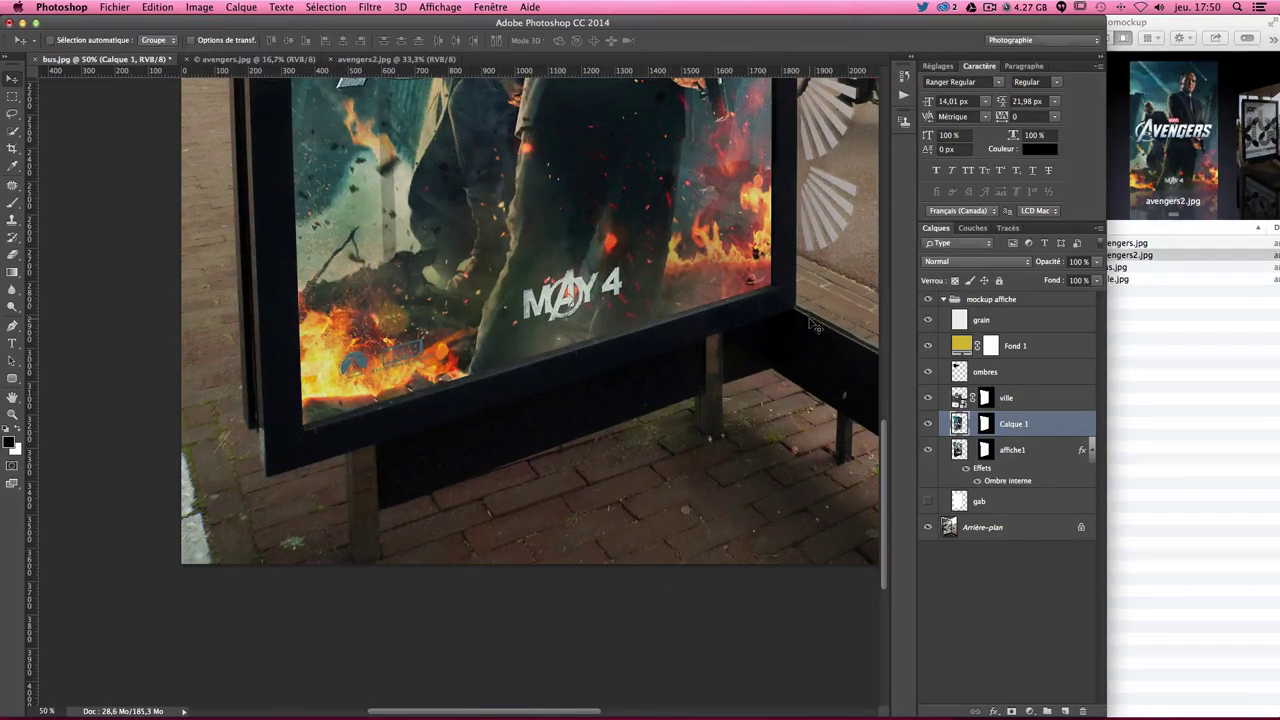
{"action": "key", "text": "super+minus"}
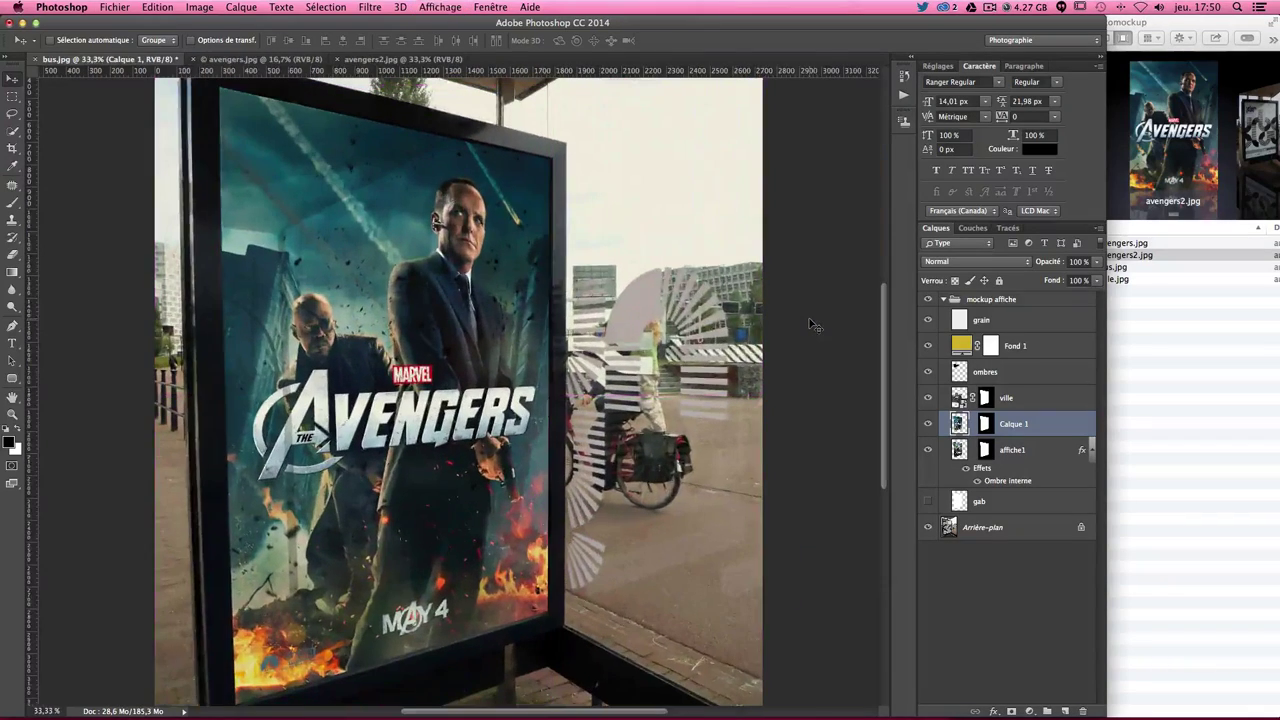
{"action": "scroll", "coordinate": [662, 322], "scroll_direction": "up", "scroll_amount": 2}
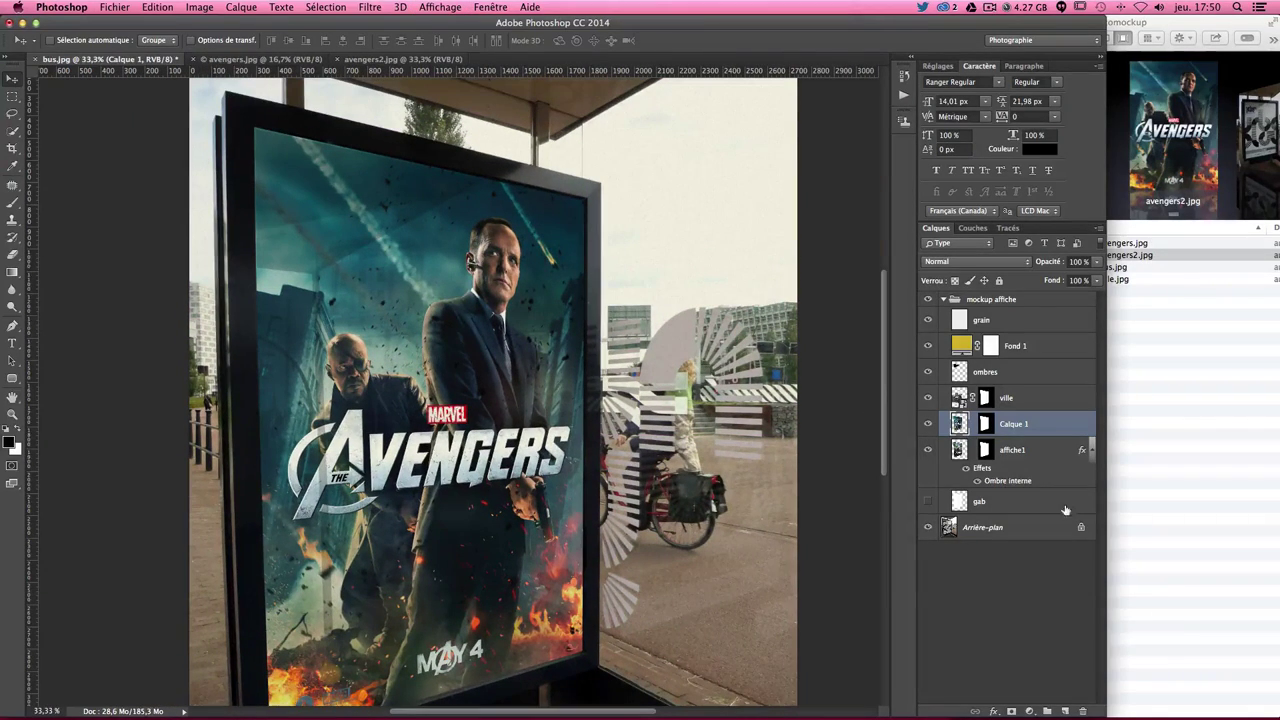
{"action": "left_click", "coordinate": [1027, 457]}
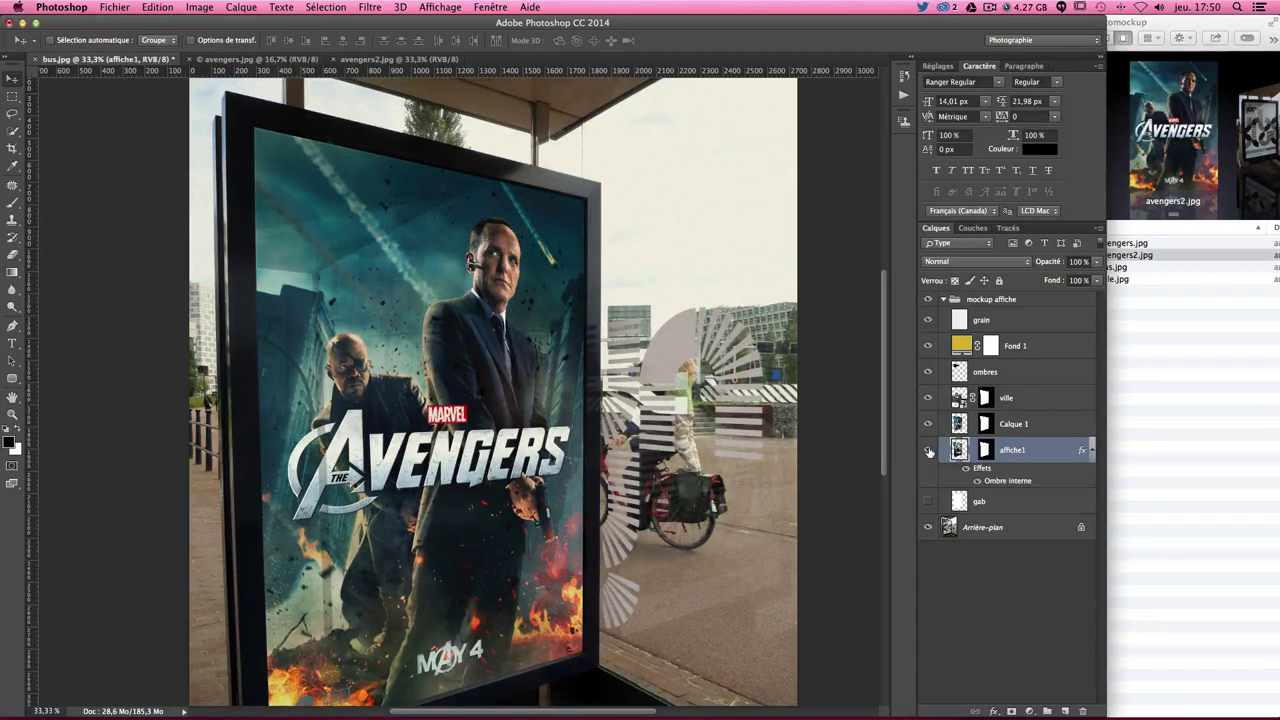
{"action": "left_click", "coordinate": [928, 451]}
{"action": "left_click", "coordinate": [928, 451]}
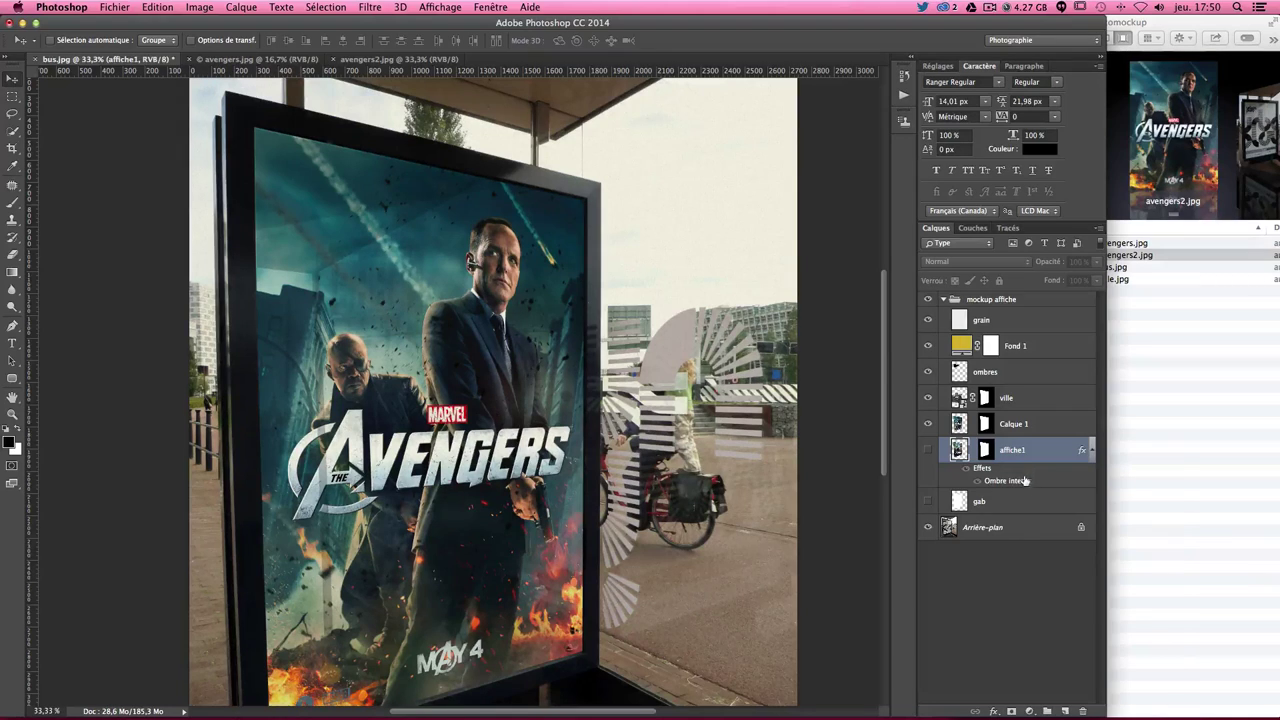
{"action": "right_click", "coordinate": [1025, 481]}
{"action": "right_click", "coordinate": [1018, 455]}
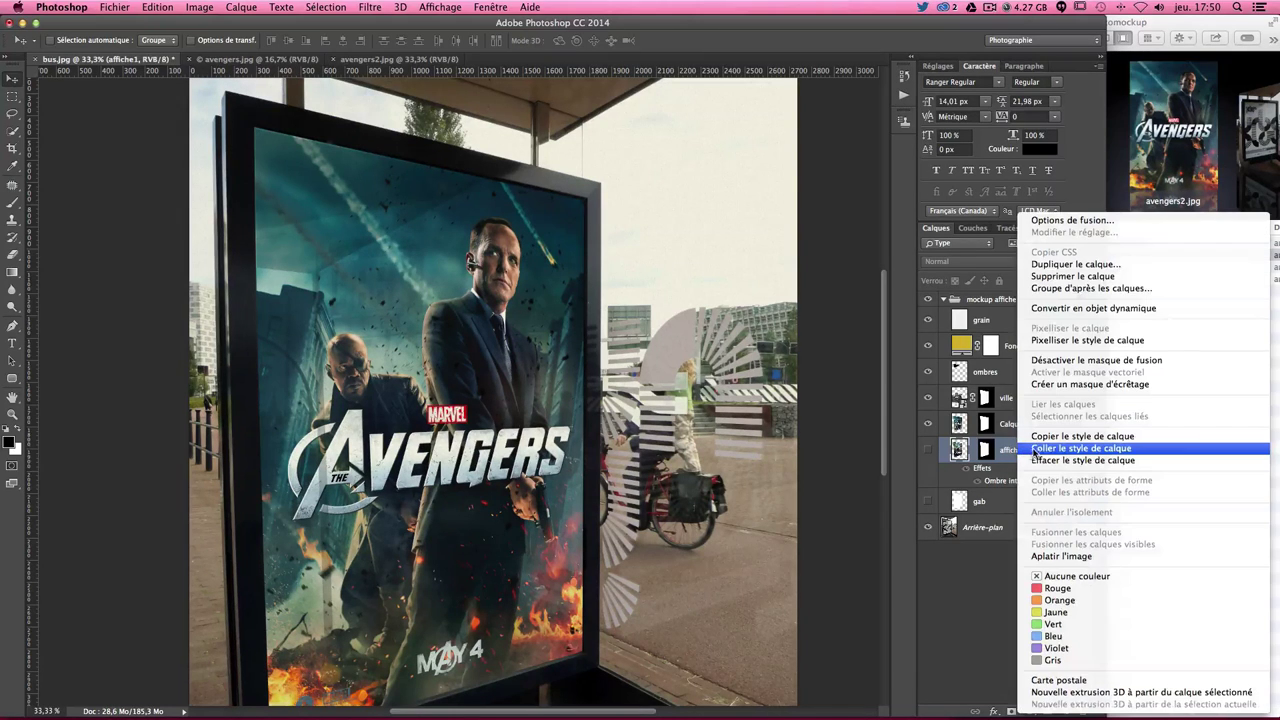
{"action": "left_click", "coordinate": [1055, 436]}
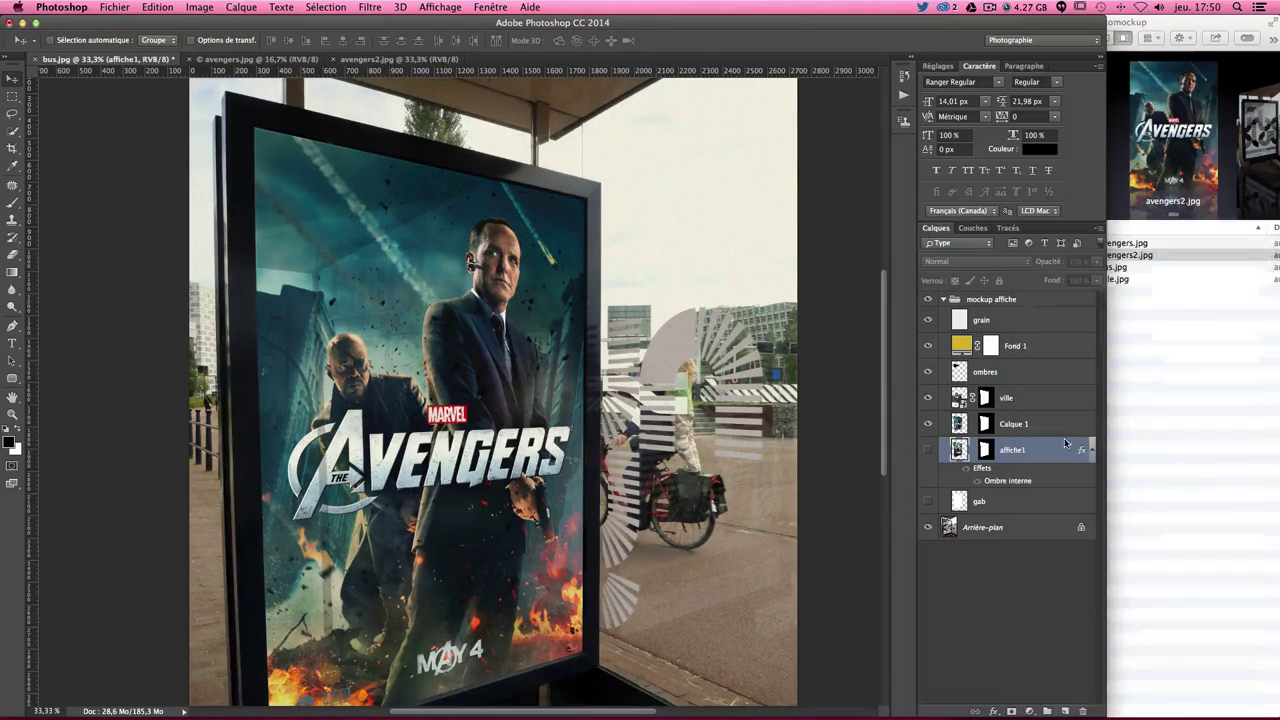
{"action": "left_click", "coordinate": [1040, 433]}
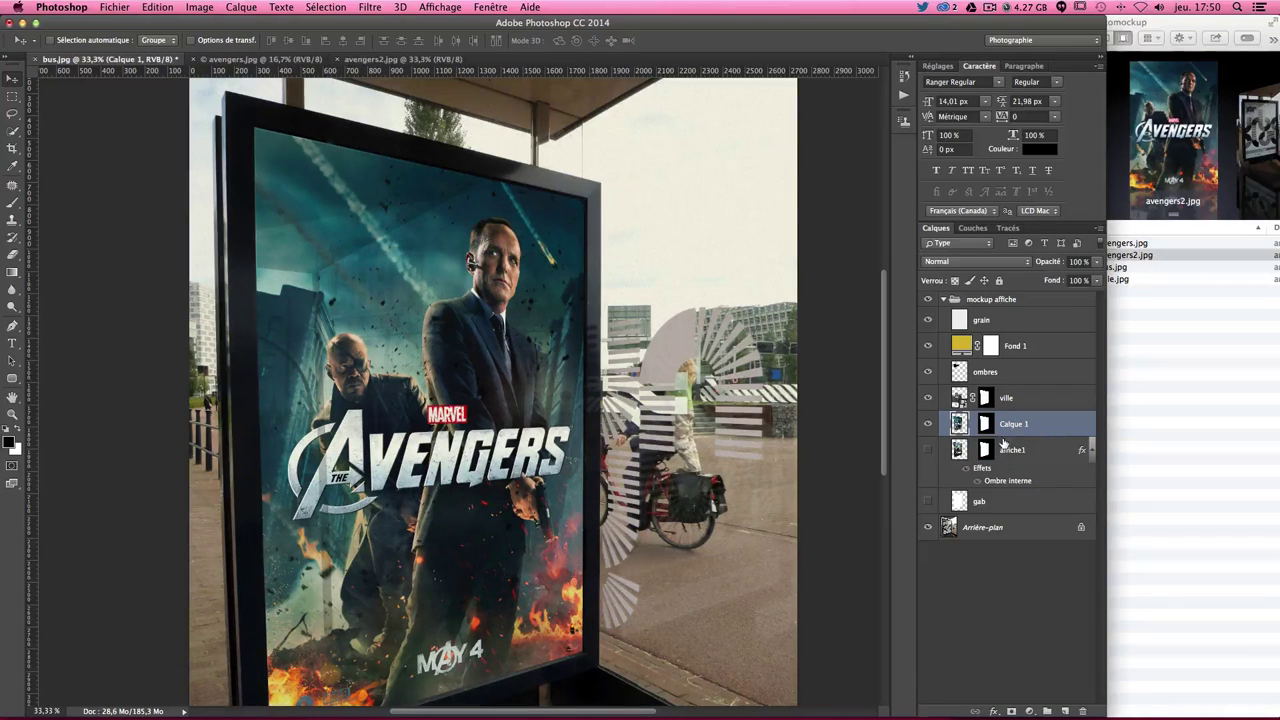
{"action": "double_click", "coordinate": [1014, 425]}
{"action": "type", "text": "affiche2"}
{"action": "key", "text": "Return"}
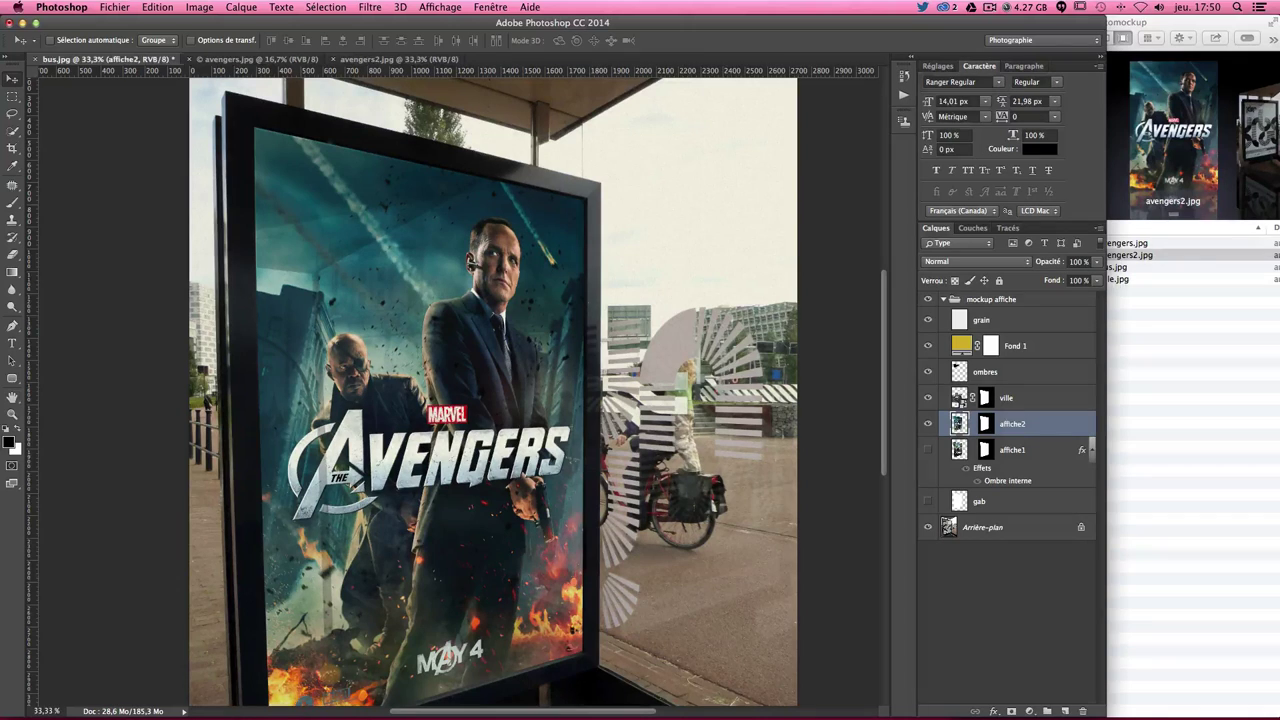
{"action": "right_click", "coordinate": [1040, 425]}
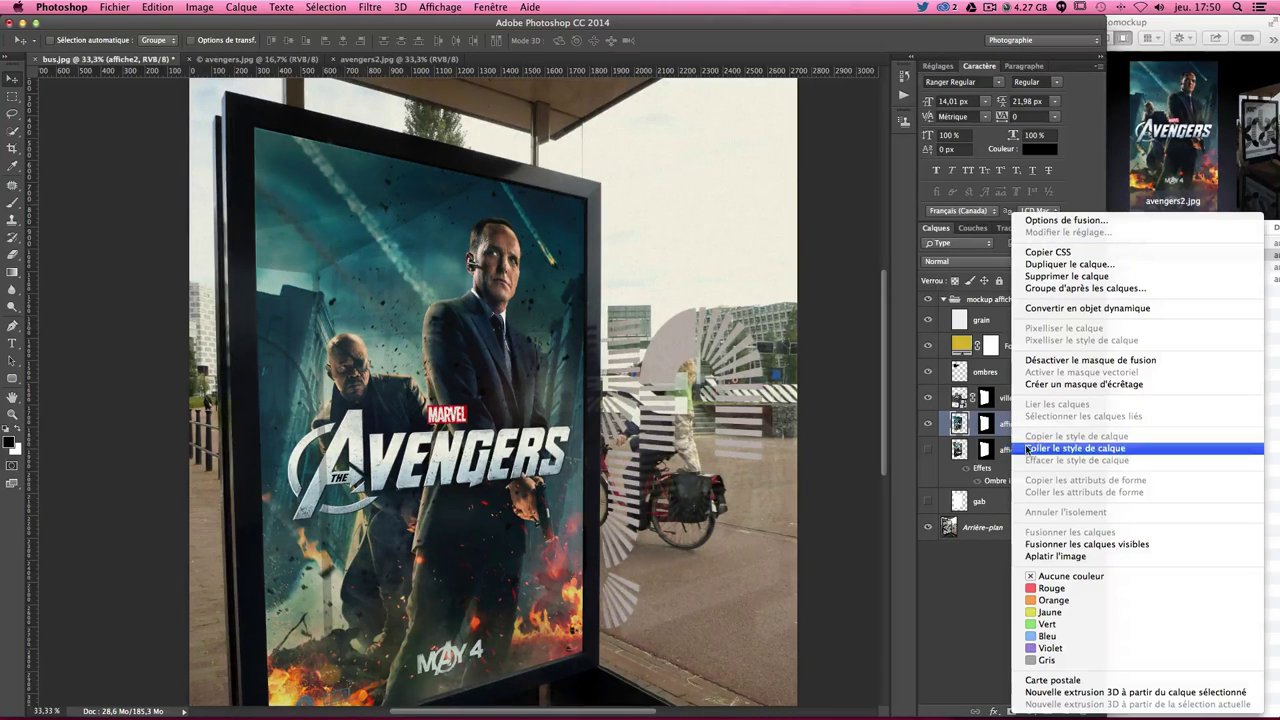
{"action": "left_click", "coordinate": [1027, 449]}
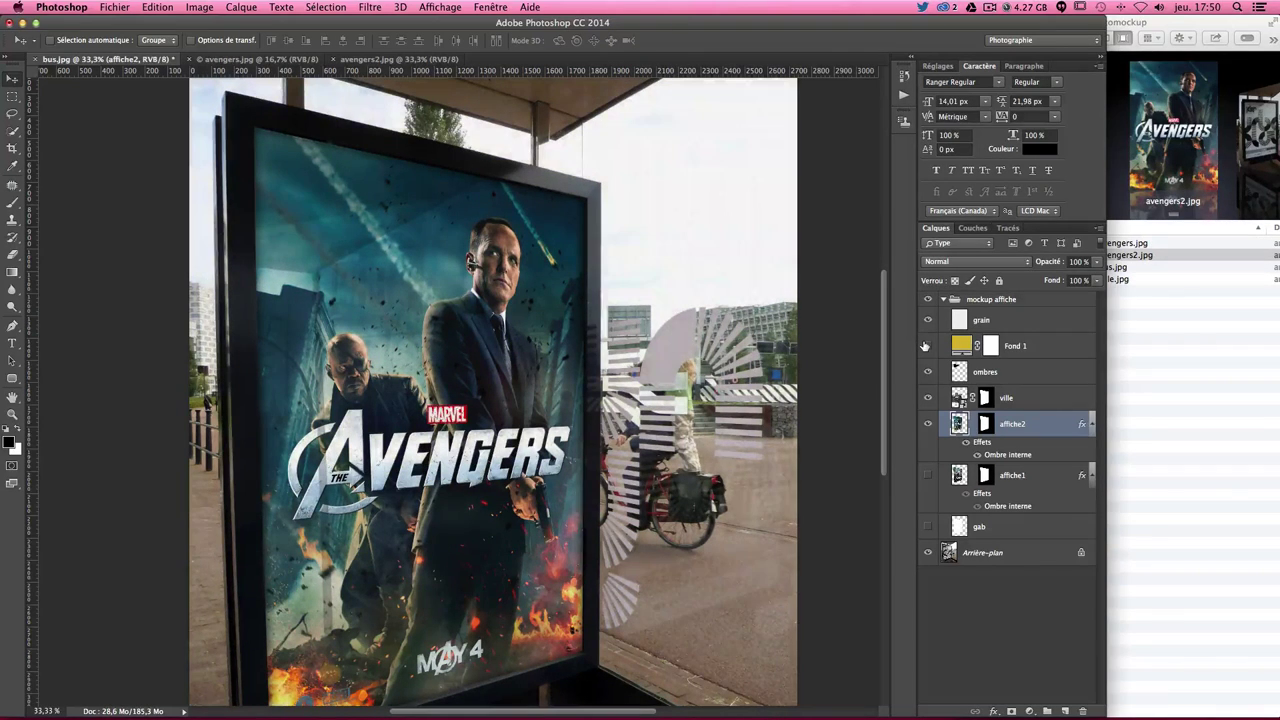
{"action": "left_click", "coordinate": [925, 345]}
{"action": "left_click", "coordinate": [927, 320]}
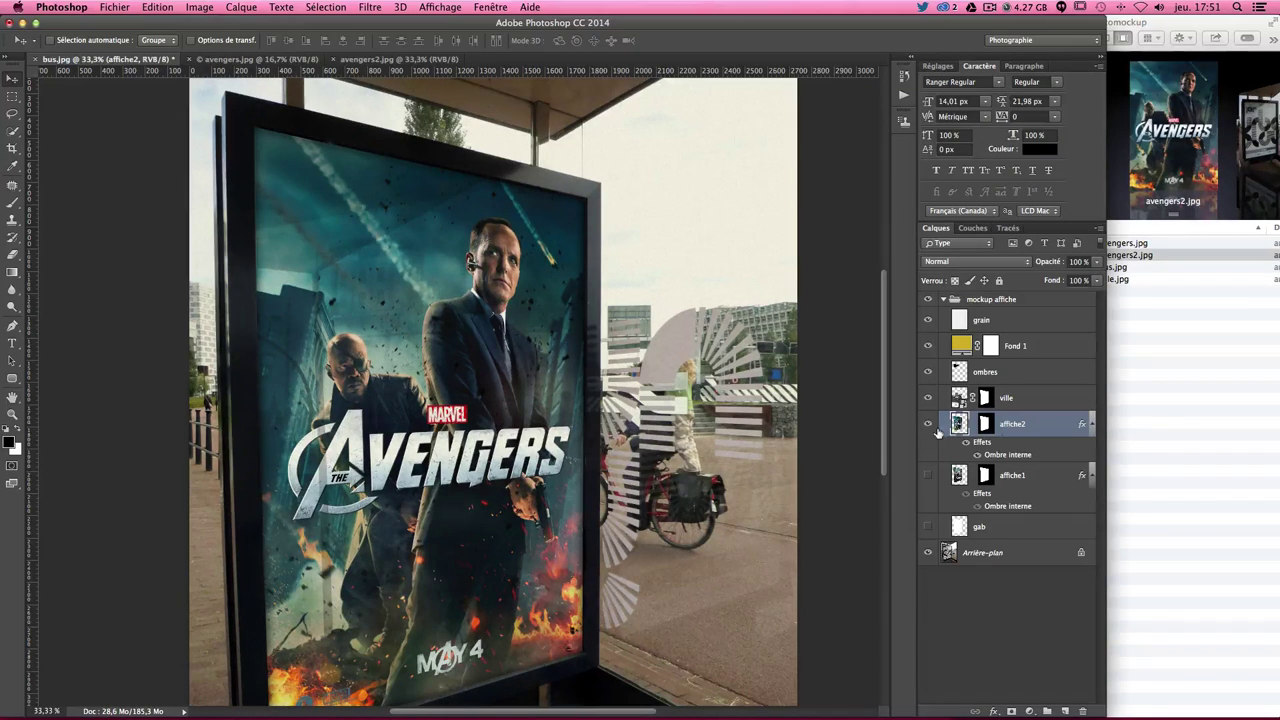
Swap affiche2 for the Lego poster affiche1 and stamp all visible layers into Calque 1.
{"action": "left_click", "coordinate": [928, 424]}
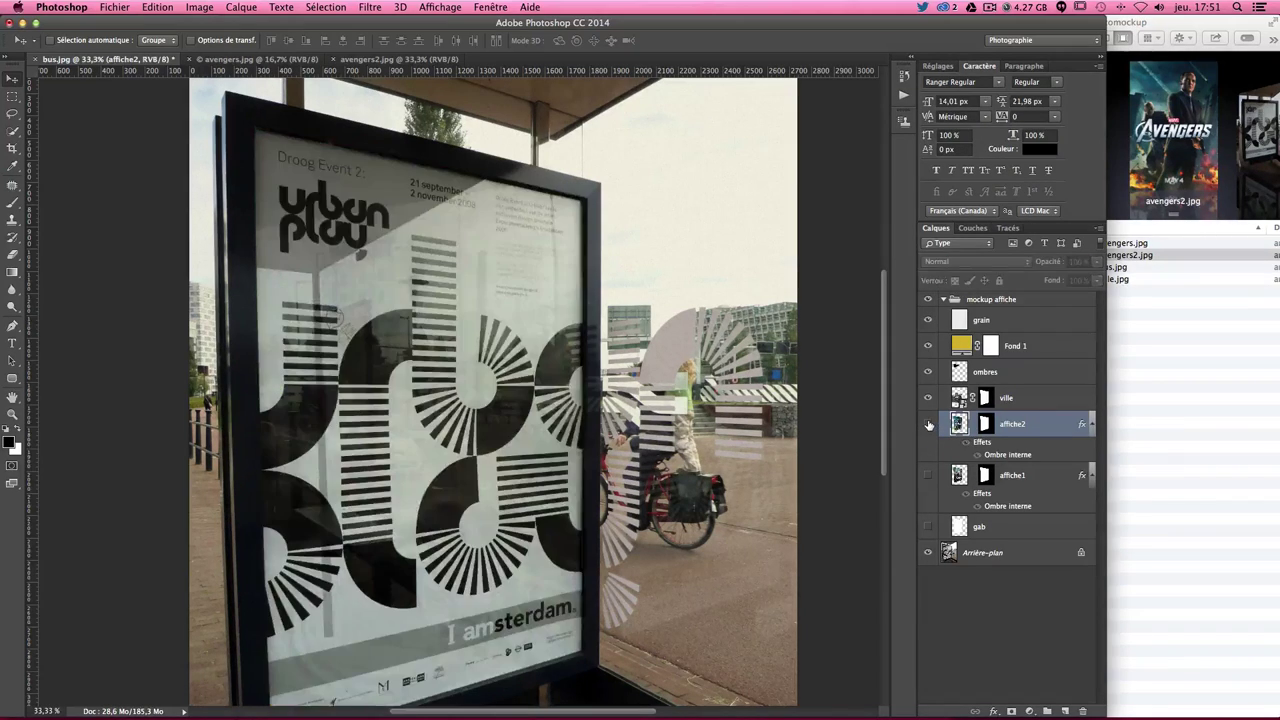
{"action": "left_click", "coordinate": [928, 475]}
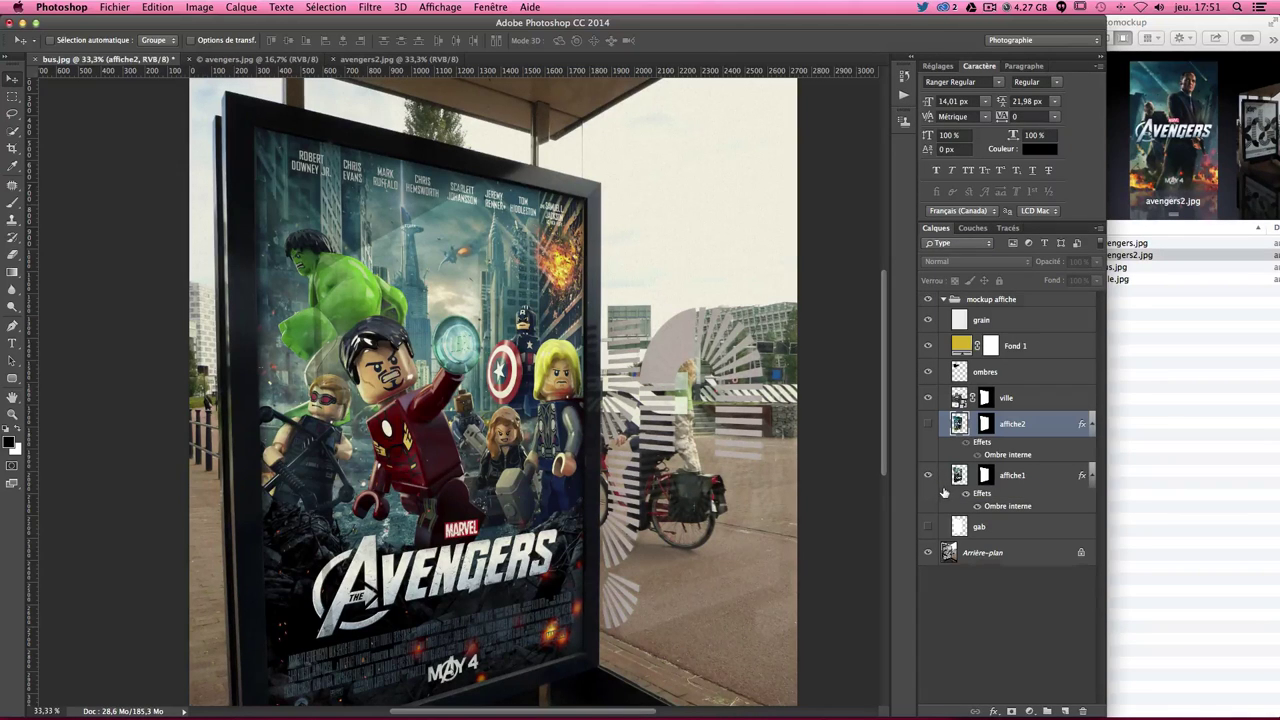
{"action": "left_click", "coordinate": [944, 300]}
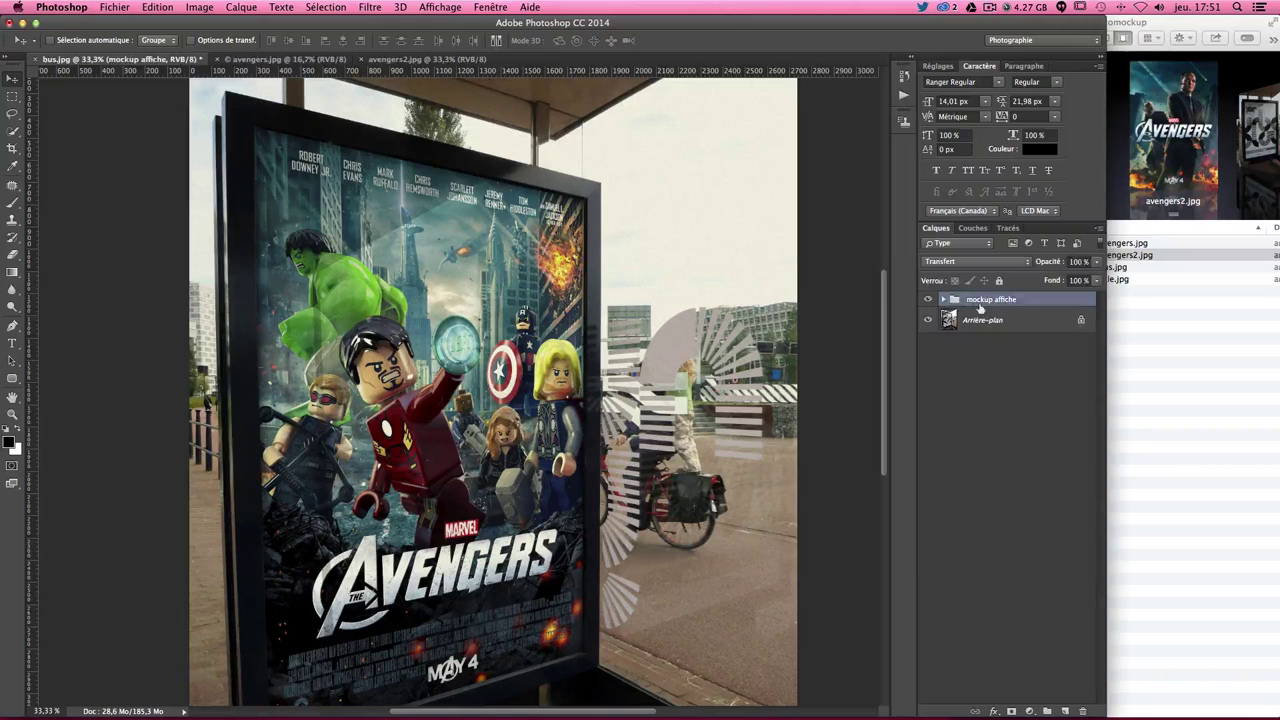
{"action": "left_click", "coordinate": [929, 300]}
{"action": "left_click", "coordinate": [929, 300]}
{"action": "left_click", "coordinate": [943, 300]}
{"action": "key", "text": "ctrl+v"}
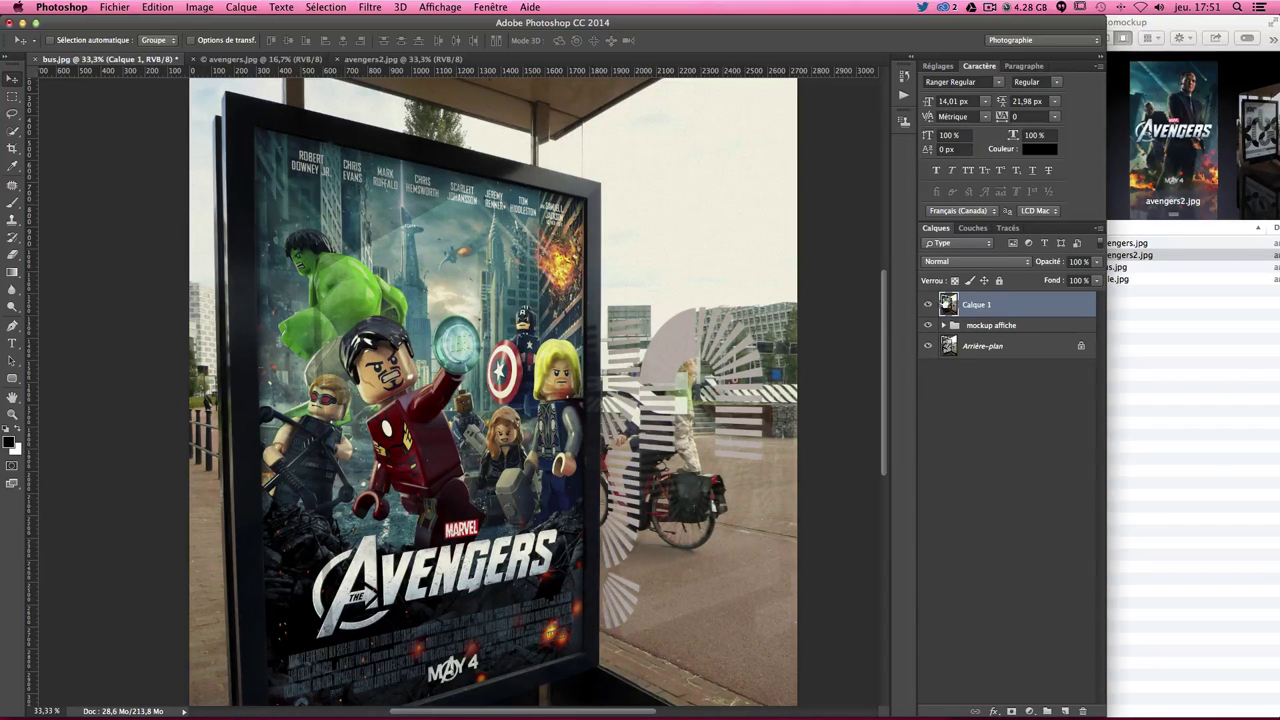
Apply a Camera Raw filter to Calque 1 with exposure +0,30 and reduced vibrance.
{"action": "left_click", "coordinate": [362, 7]}
{"action": "left_click", "coordinate": [798, 292]}
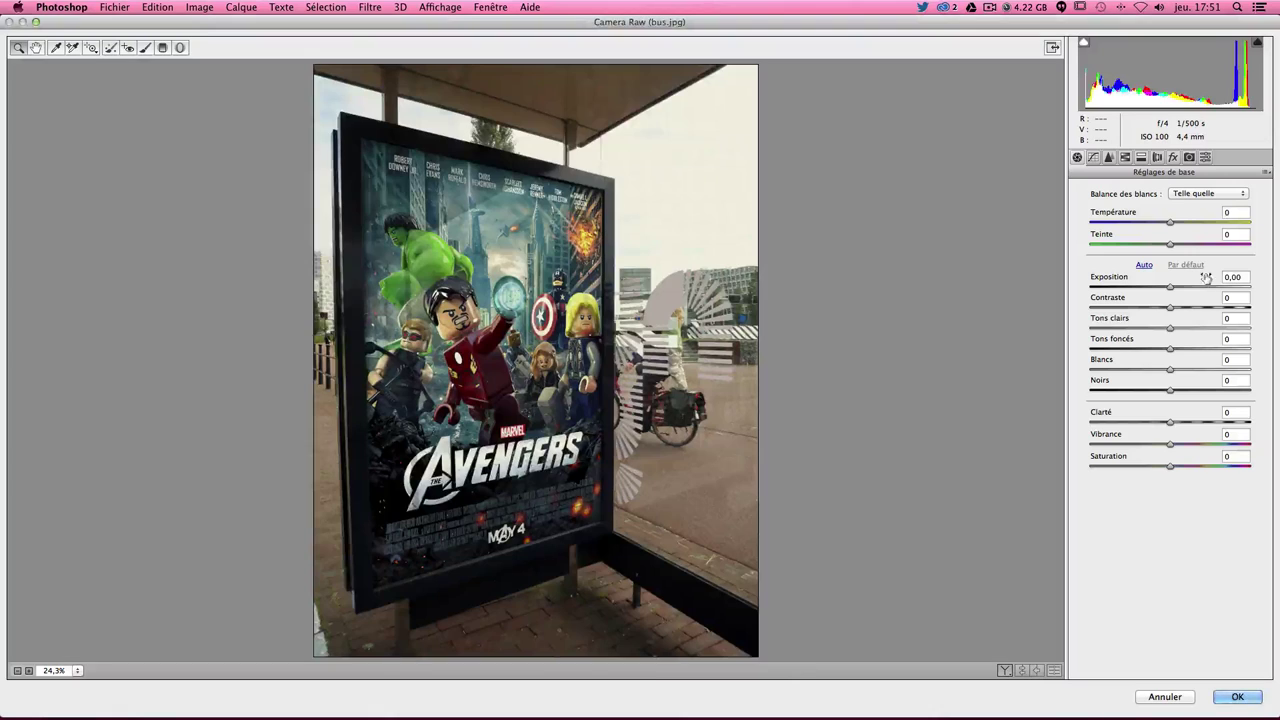
{"action": "mouse_move", "coordinate": [1170, 288]}
{"action": "left_mouse_down"}
{"action": "mouse_move", "coordinate": [1181, 307]}
{"action": "mouse_move", "coordinate": [1163, 330]}
{"action": "mouse_move", "coordinate": [1193, 349]}
{"action": "mouse_move", "coordinate": [1163, 371]}
{"action": "mouse_move", "coordinate": [1189, 390]}
{"action": "mouse_move", "coordinate": [1197, 421]}
{"action": "left_mouse_up"}
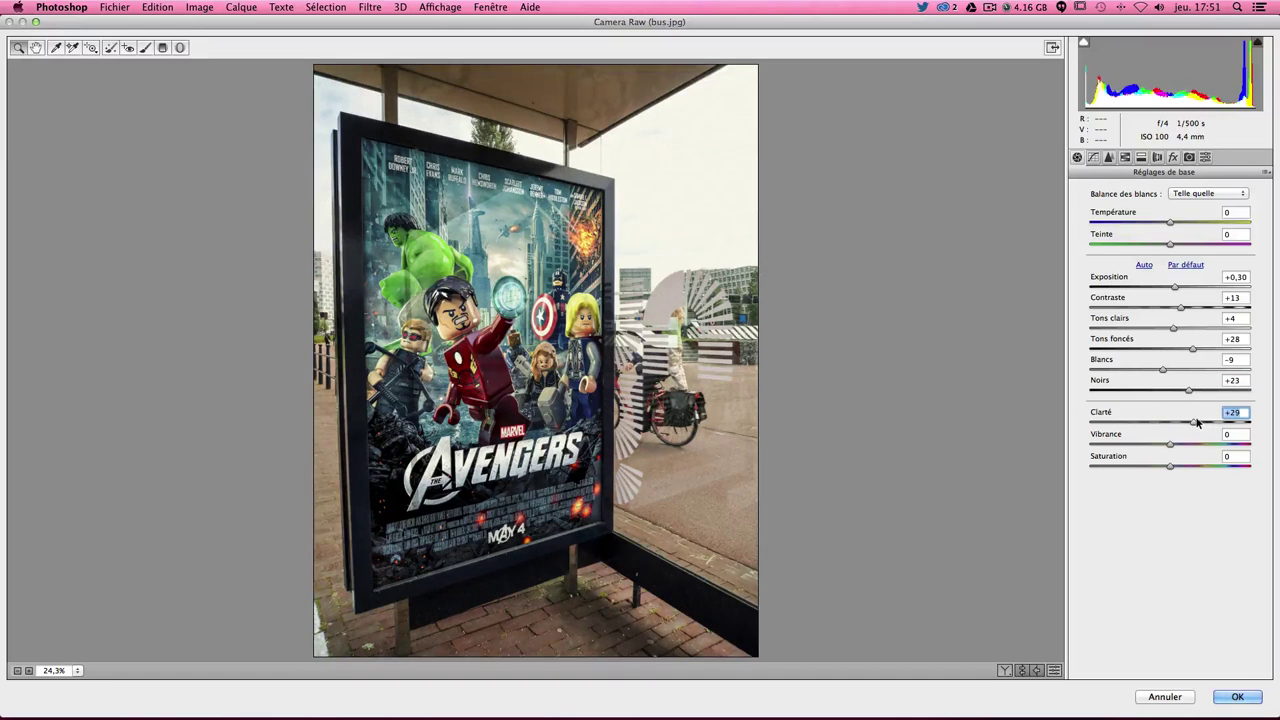
{"action": "left_click", "coordinate": [1170, 444]}
{"action": "left_click_drag", "start_coordinate": [1170, 444], "coordinate": [1154, 447]}
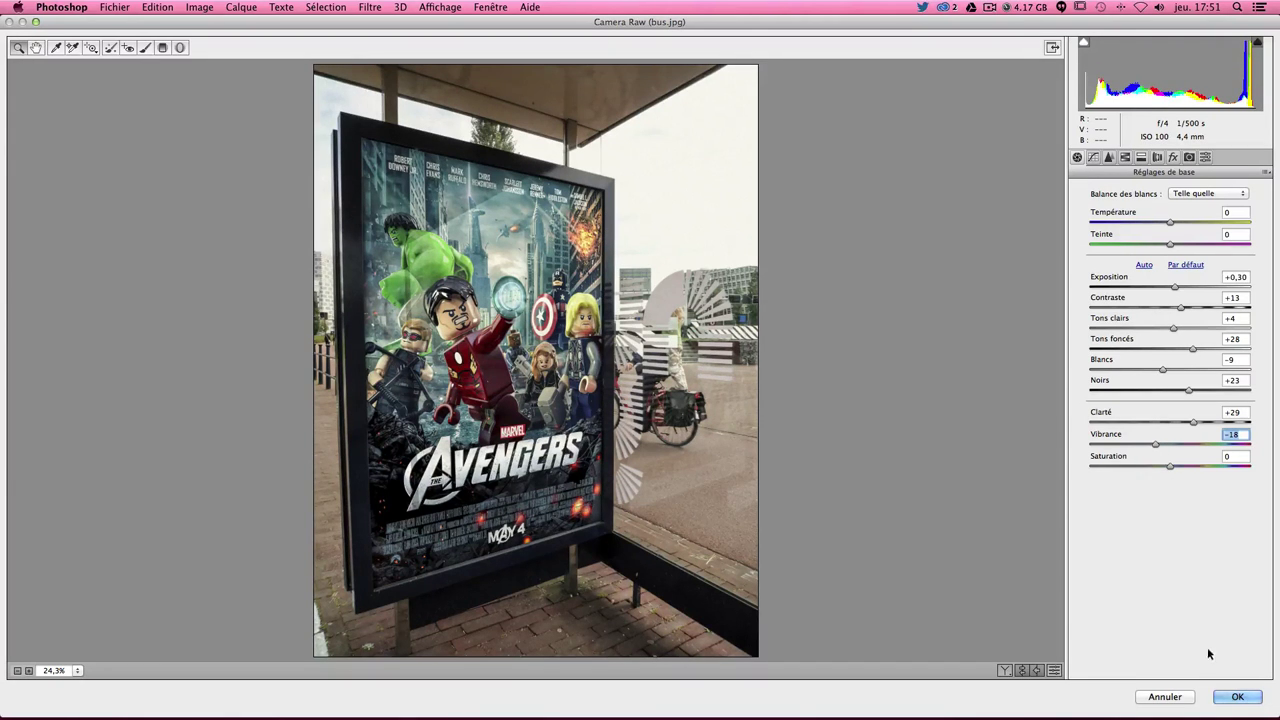
{"action": "left_click", "coordinate": [1237, 697]}
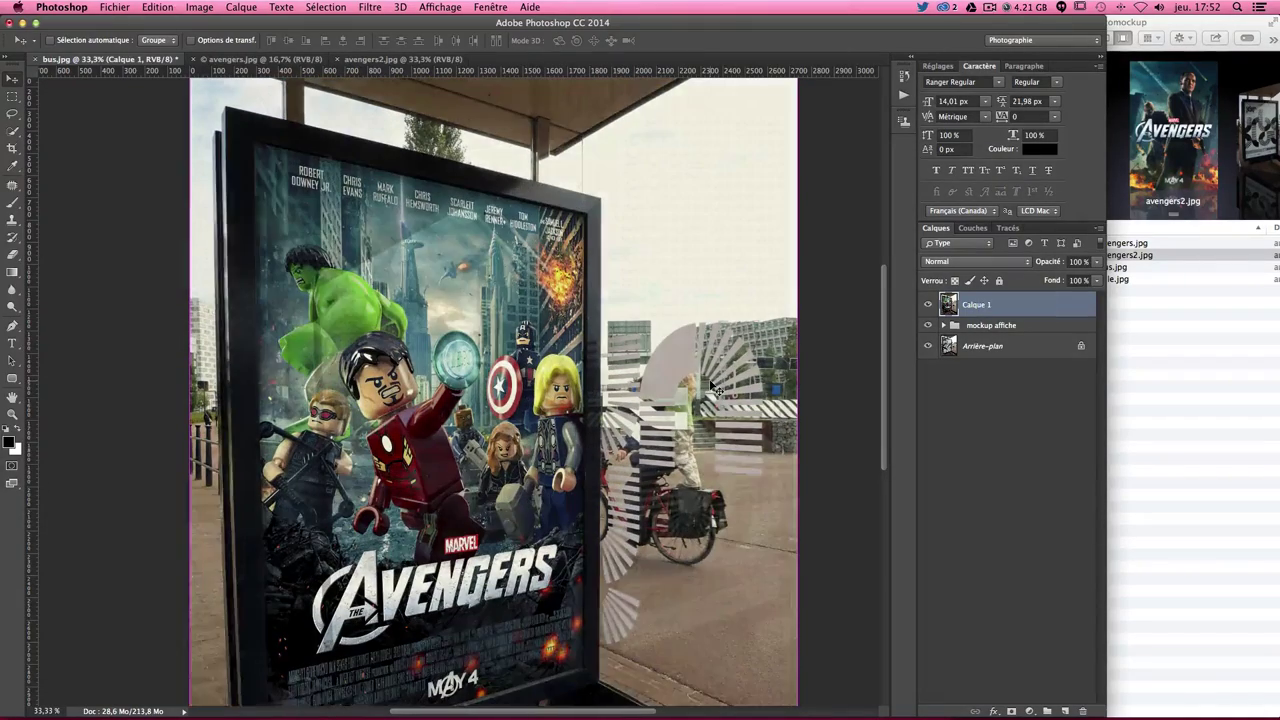
Add a Correction de l'objectif vignette with amount -23 and midpoint +30 to Calque 1.
{"action": "scroll", "coordinate": [712, 387], "scroll_direction": "down", "scroll_amount": 3}
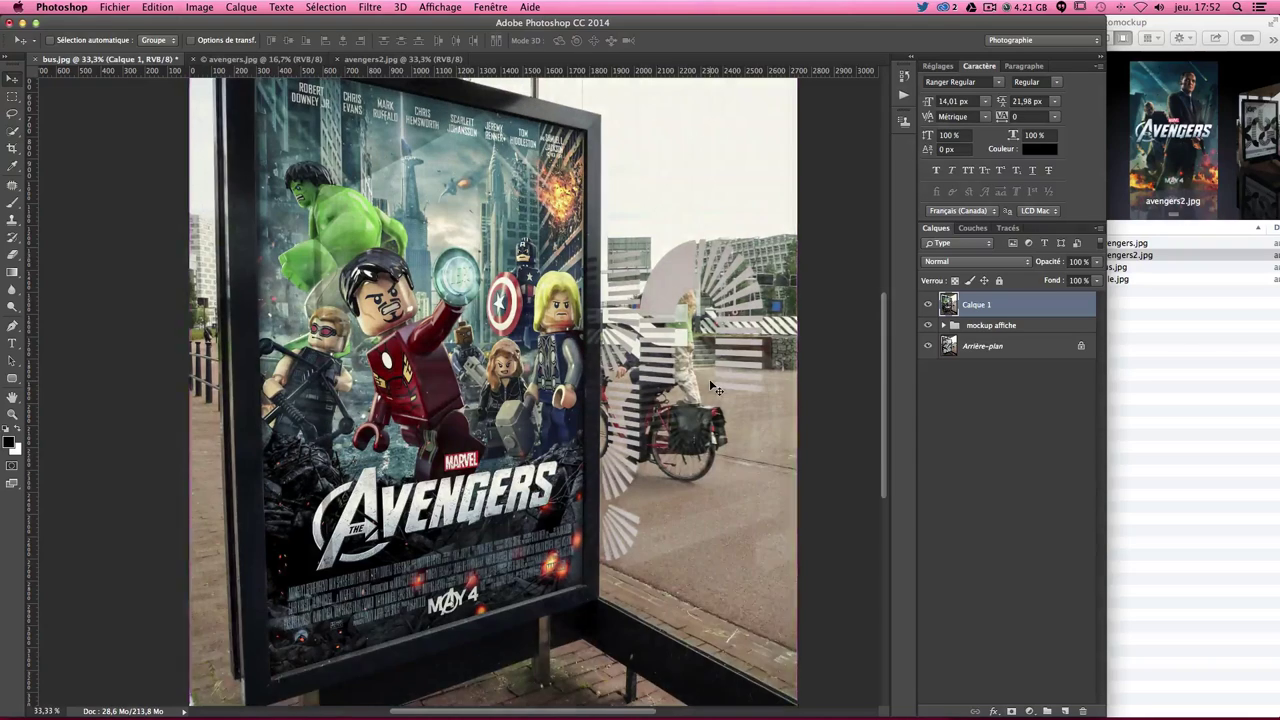
{"action": "scroll", "coordinate": [712, 387], "scroll_direction": "up", "scroll_amount": 2}
{"action": "scroll", "coordinate": [516, 250], "scroll_direction": "up", "scroll_amount": 2}
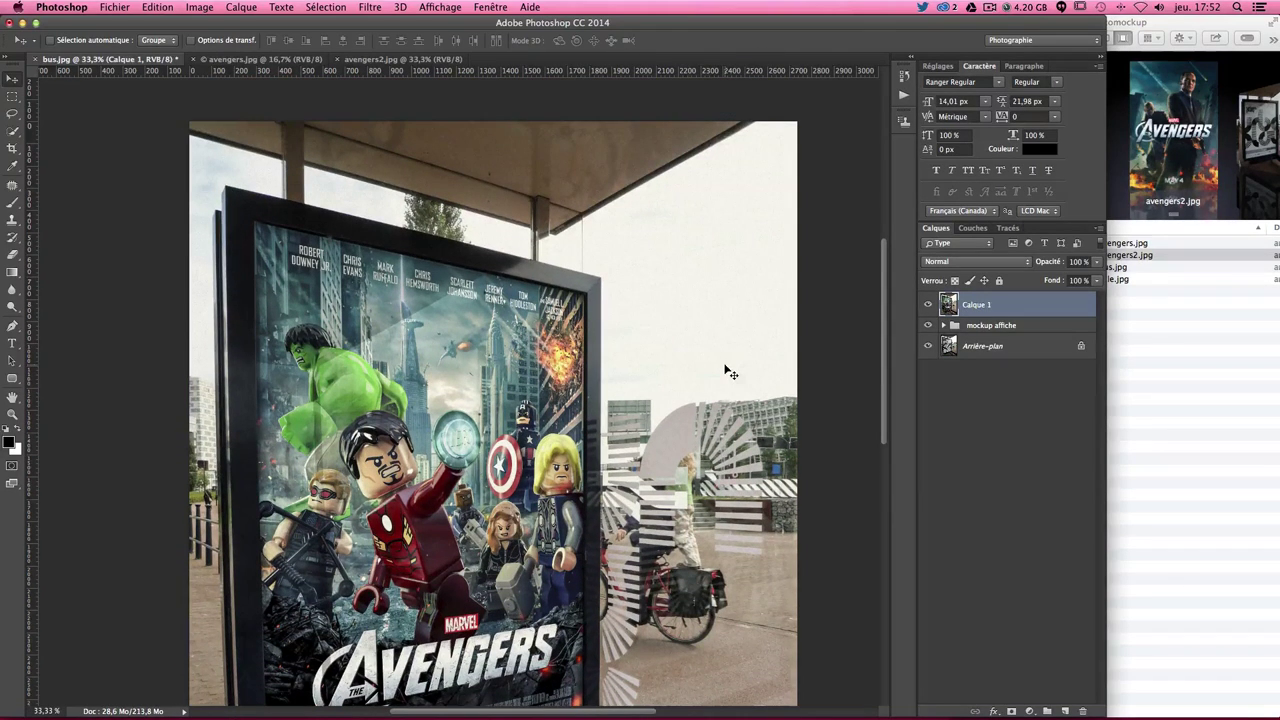
{"action": "scroll", "coordinate": [730, 373], "scroll_direction": "down", "scroll_amount": 1}
{"action": "scroll", "coordinate": [690, 335], "scroll_direction": "up", "scroll_amount": 1}
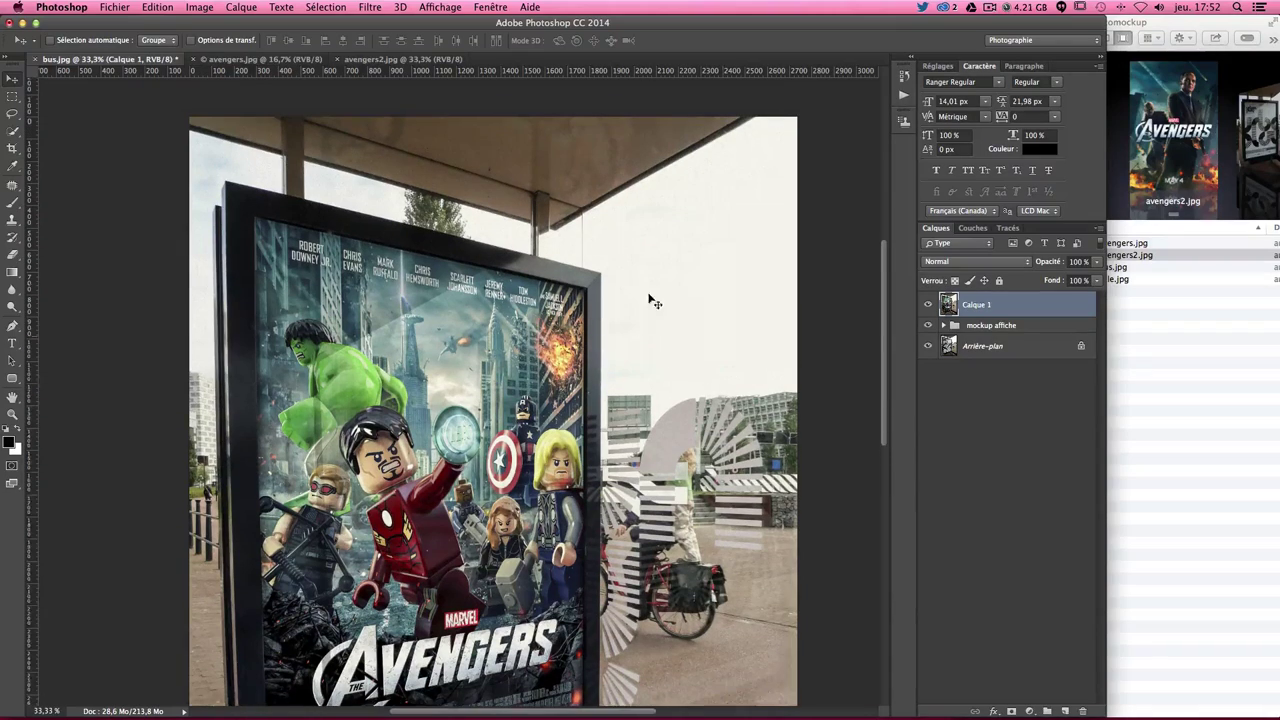
{"action": "left_click", "coordinate": [364, 8]}
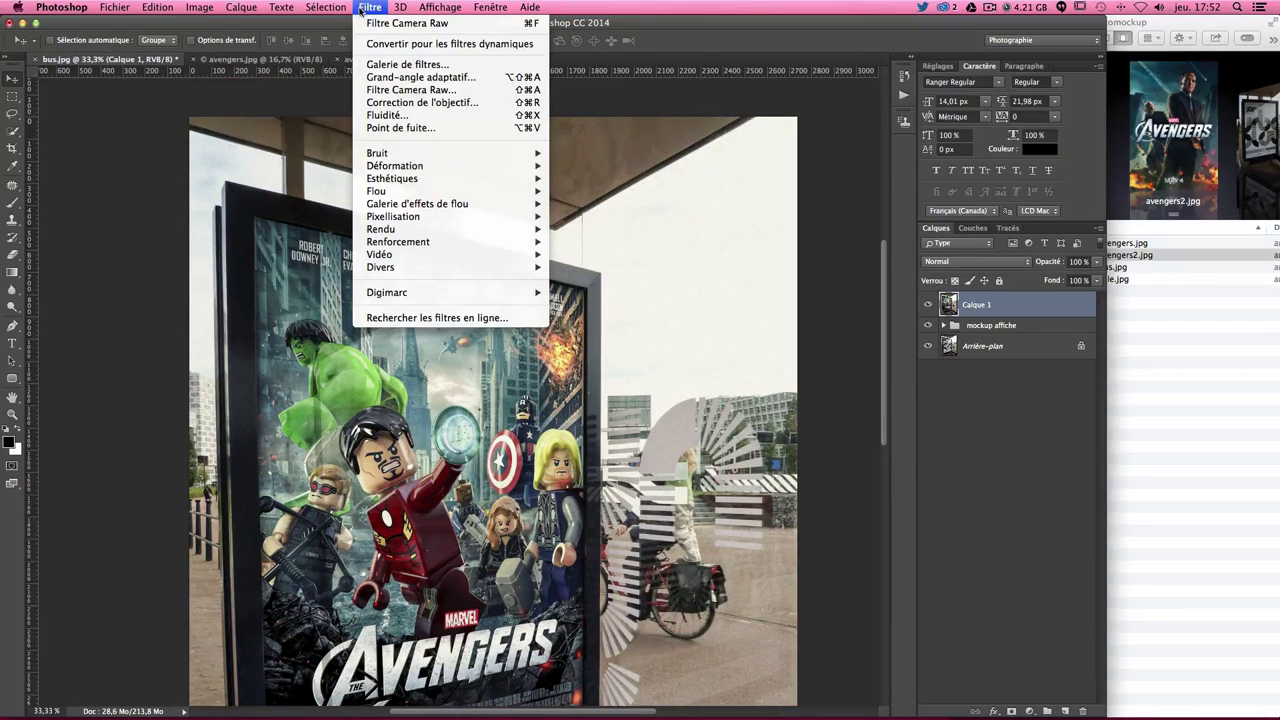
{"action": "left_click", "coordinate": [395, 102]}
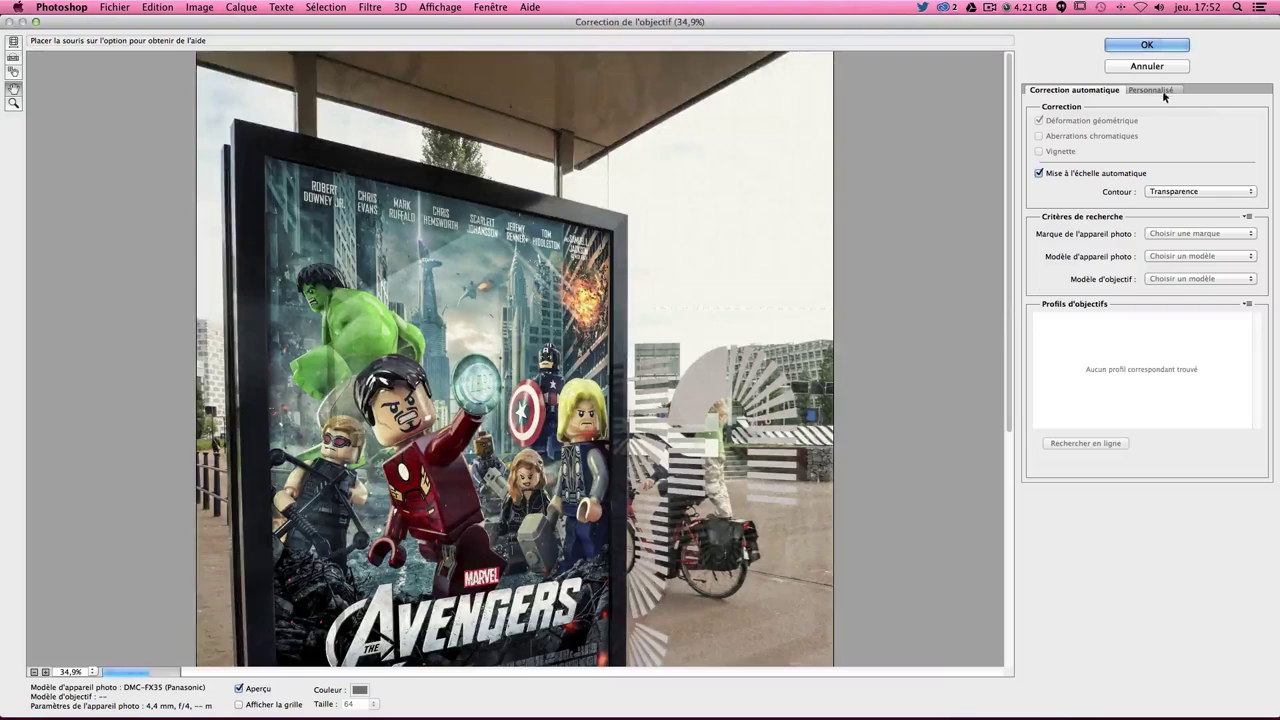
{"action": "left_click", "coordinate": [1150, 92]}
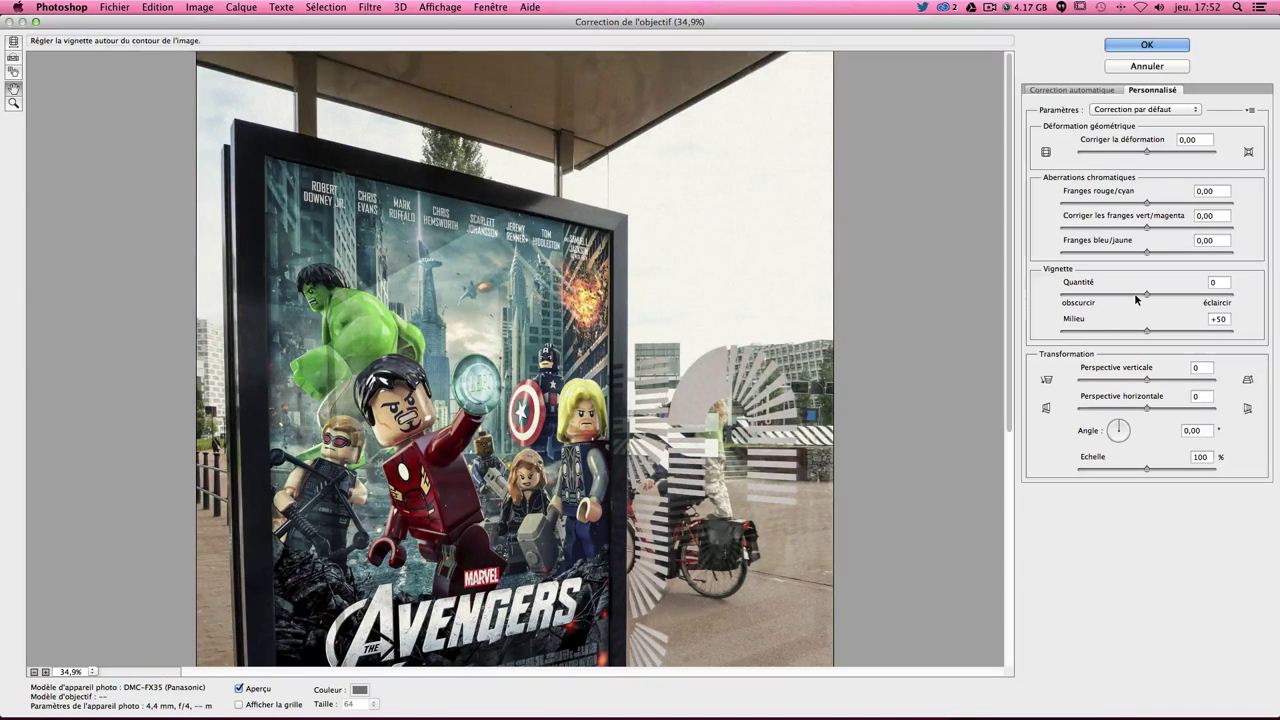
{"action": "mouse_move", "coordinate": [1146, 295]}
{"action": "left_mouse_down"}
{"action": "mouse_move", "coordinate": [1128, 296]}
{"action": "mouse_move", "coordinate": [1113, 330]}
{"action": "left_mouse_up"}
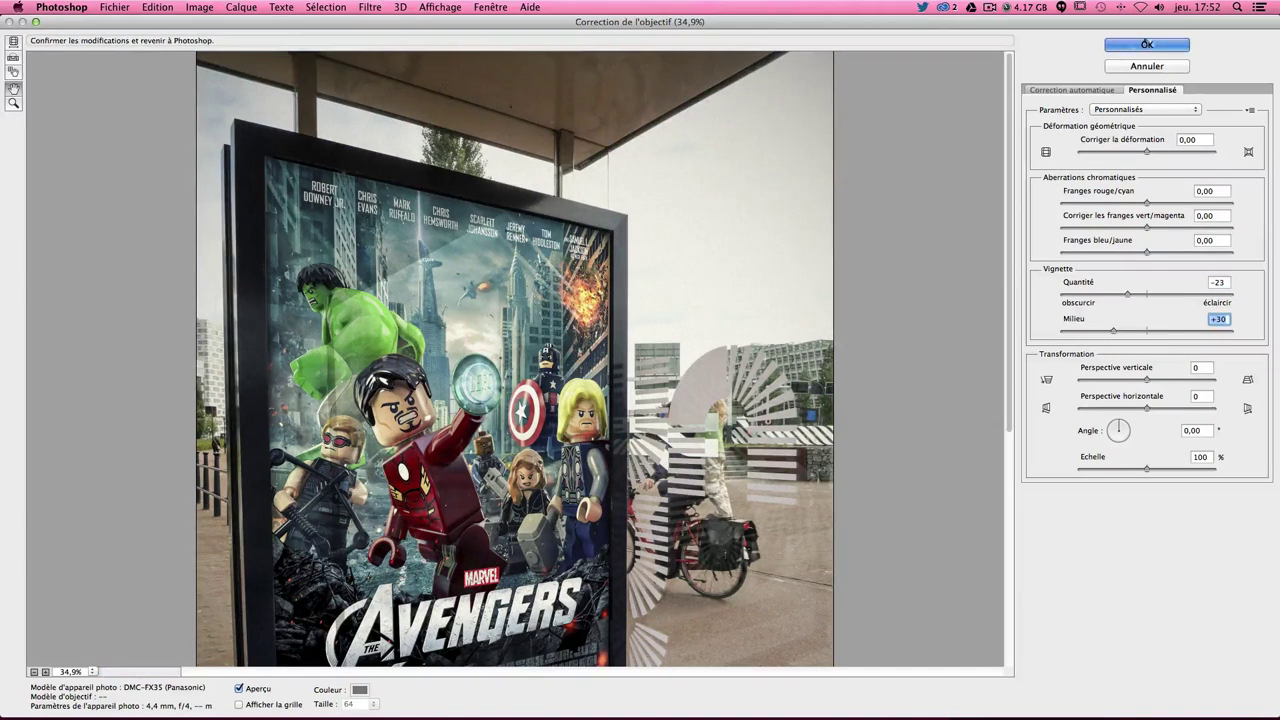
{"action": "left_click", "coordinate": [1147, 44]}
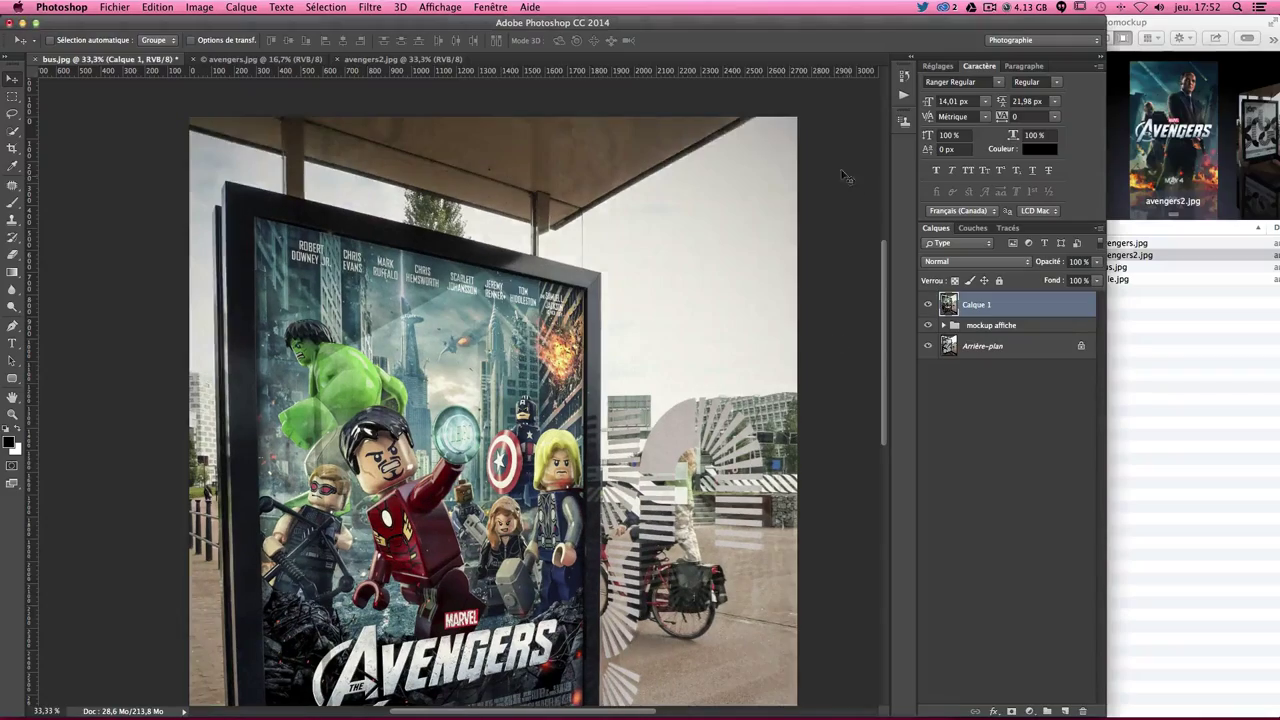
{"action": "scroll", "coordinate": [367, 545], "scroll_direction": "down", "scroll_amount": 5}
{"action": "scroll", "coordinate": [367, 545], "scroll_direction": "down", "scroll_amount": 3}
Expand the mockup affiche group and move the yellow Fond 1 layer above Calque 1.
{"action": "scroll", "coordinate": [606, 349], "scroll_direction": "down", "scroll_amount": 2}
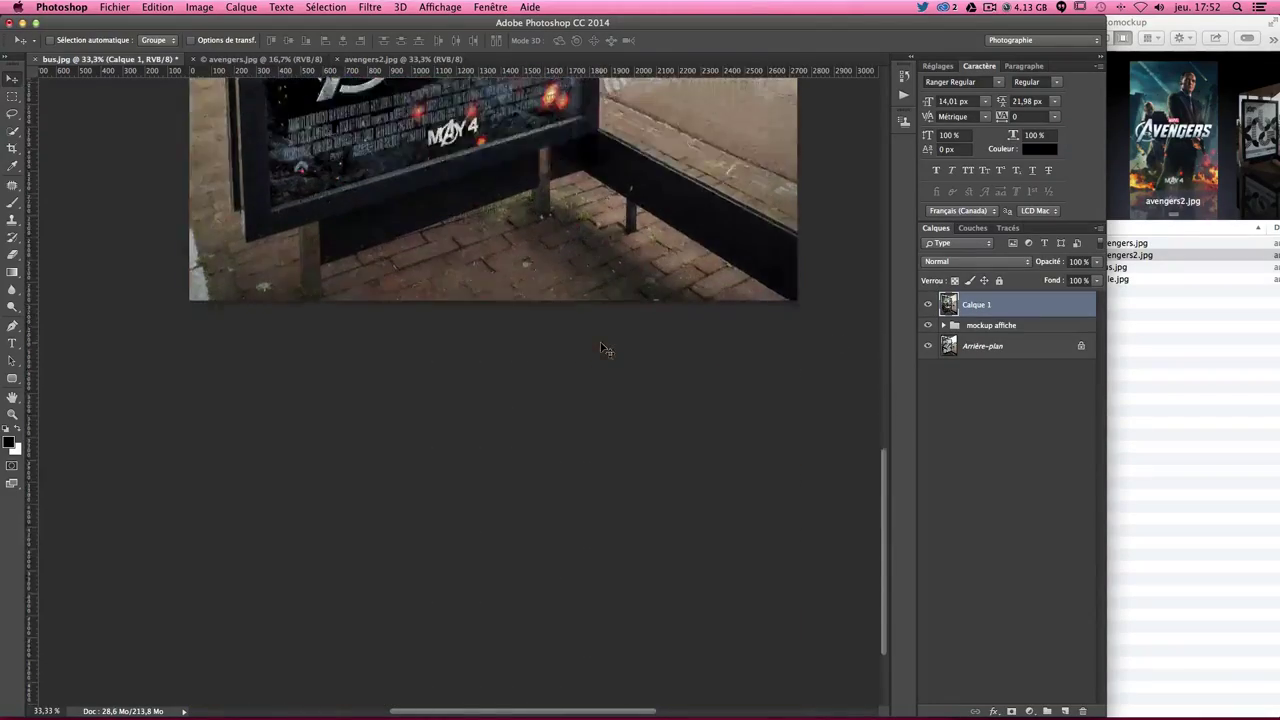
{"action": "scroll", "coordinate": [606, 349], "scroll_direction": "up", "scroll_amount": 3}
{"action": "scroll", "coordinate": [606, 350], "scroll_direction": "up", "scroll_amount": 3}
{"action": "scroll", "coordinate": [603, 349], "scroll_direction": "up", "scroll_amount": 2}
{"action": "scroll", "coordinate": [603, 349], "scroll_direction": "up", "scroll_amount": 2}
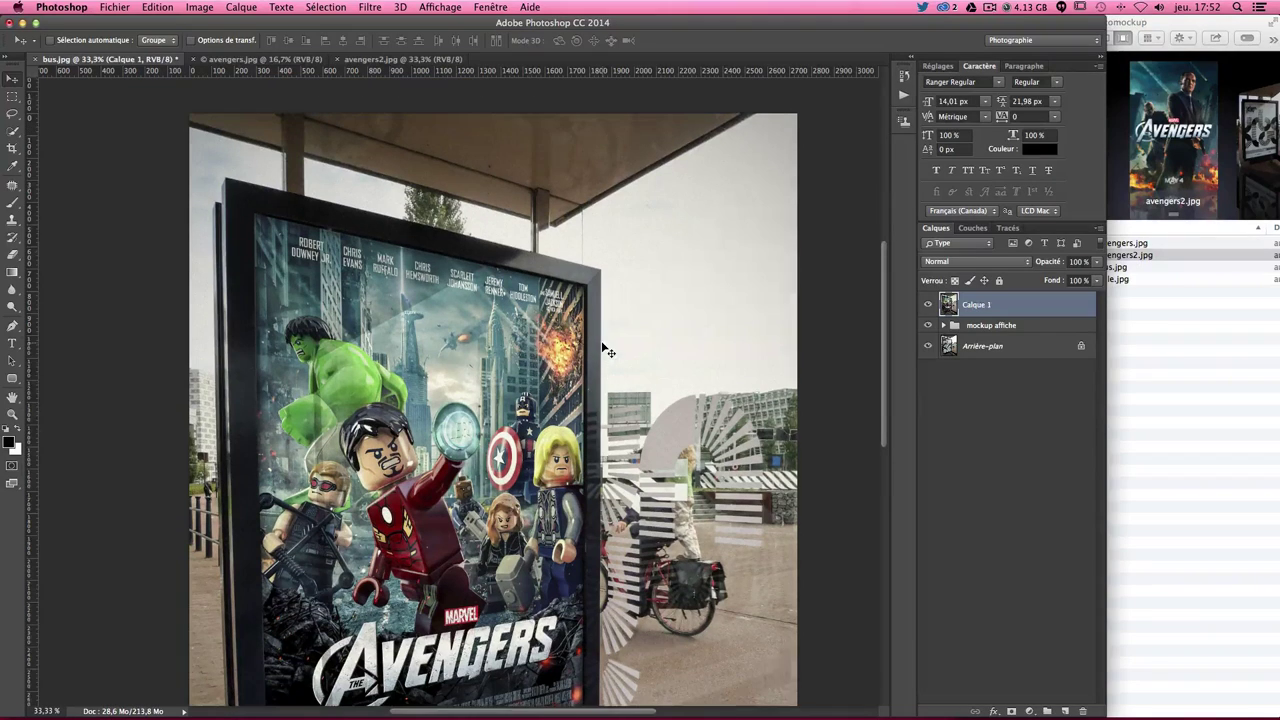
{"action": "left_click", "coordinate": [943, 327]}
{"action": "left_click", "coordinate": [1047, 382]}
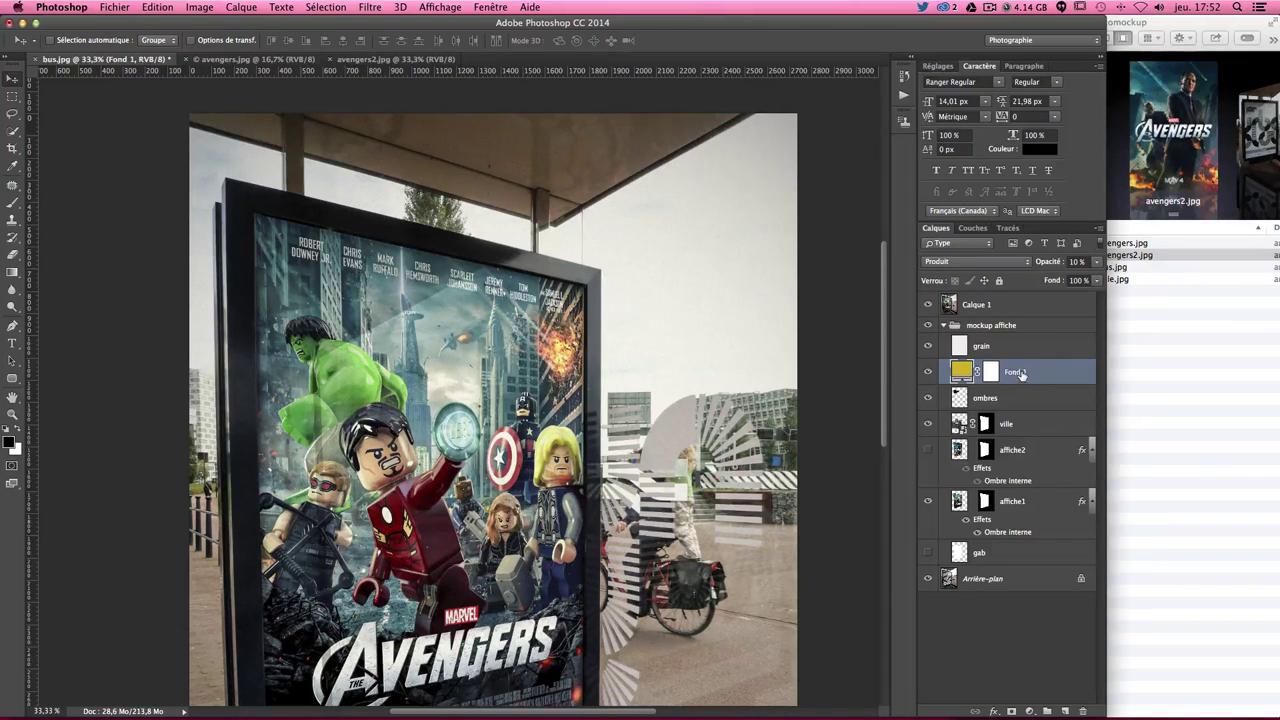
{"action": "left_click_drag", "start_coordinate": [1035, 380], "coordinate": [993, 296]}
Delete the merged Calque 1 layer and drop Fond 1 into the top of mockup affiche.
{"action": "scroll", "coordinate": [805, 405], "scroll_direction": "down", "scroll_amount": 3}
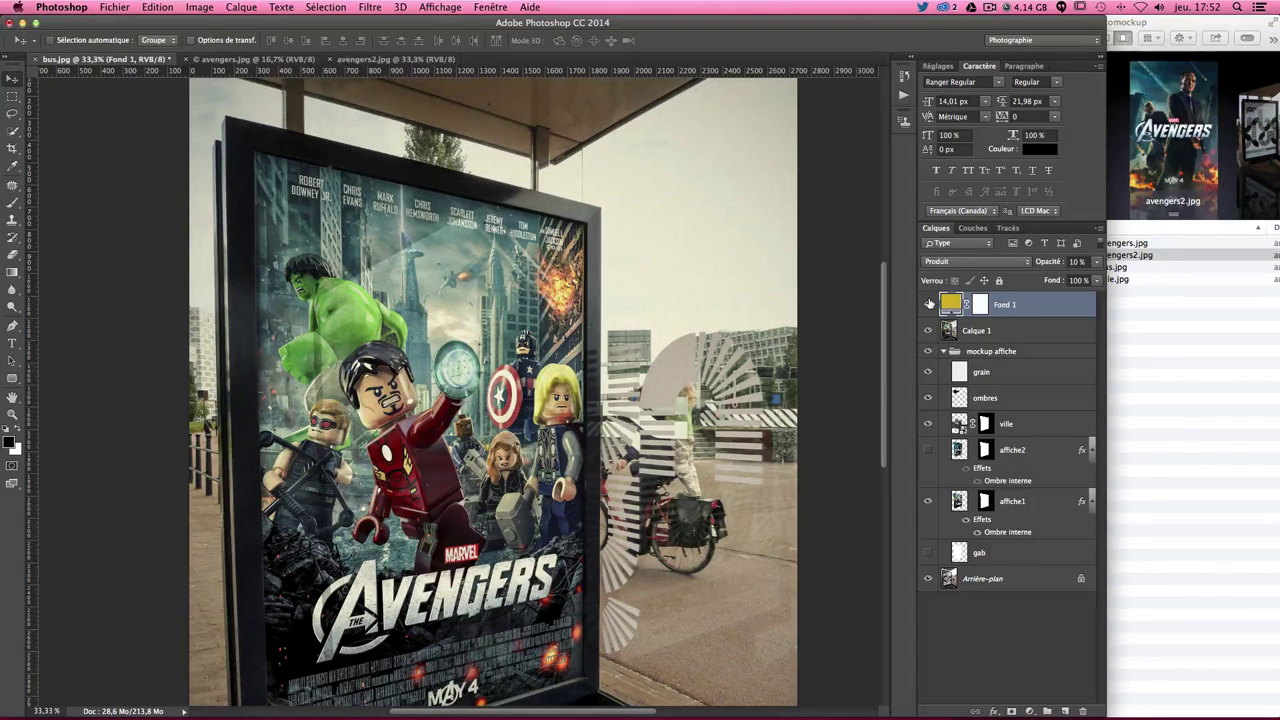
{"action": "left_click", "coordinate": [948, 330], "text": "shift"}
{"action": "mouse_move", "coordinate": [948, 330]}
{"action": "left_mouse_down"}
{"action": "mouse_move", "coordinate": [1122, 712]}
{"action": "mouse_move", "coordinate": [1082, 711]}
{"action": "left_mouse_up"}
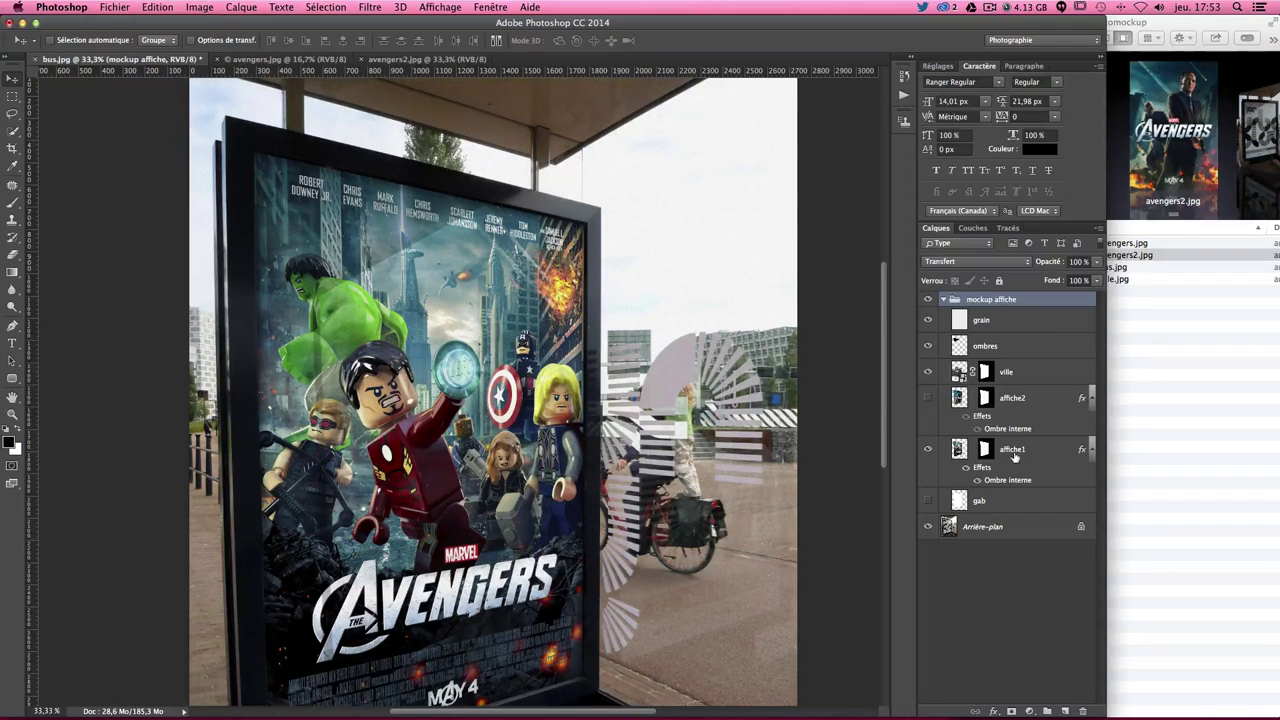
{"action": "scroll", "coordinate": [856, 476], "scroll_direction": "down", "scroll_amount": 2}
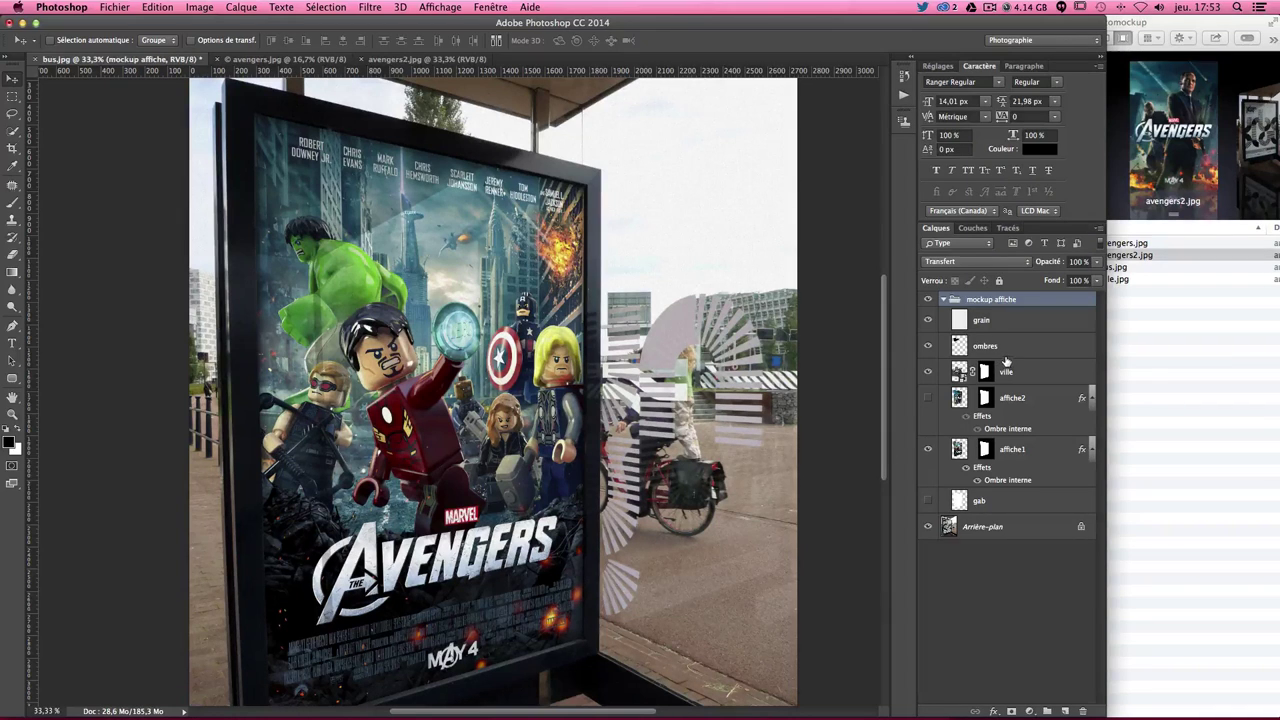
{"action": "key", "text": "F2"}
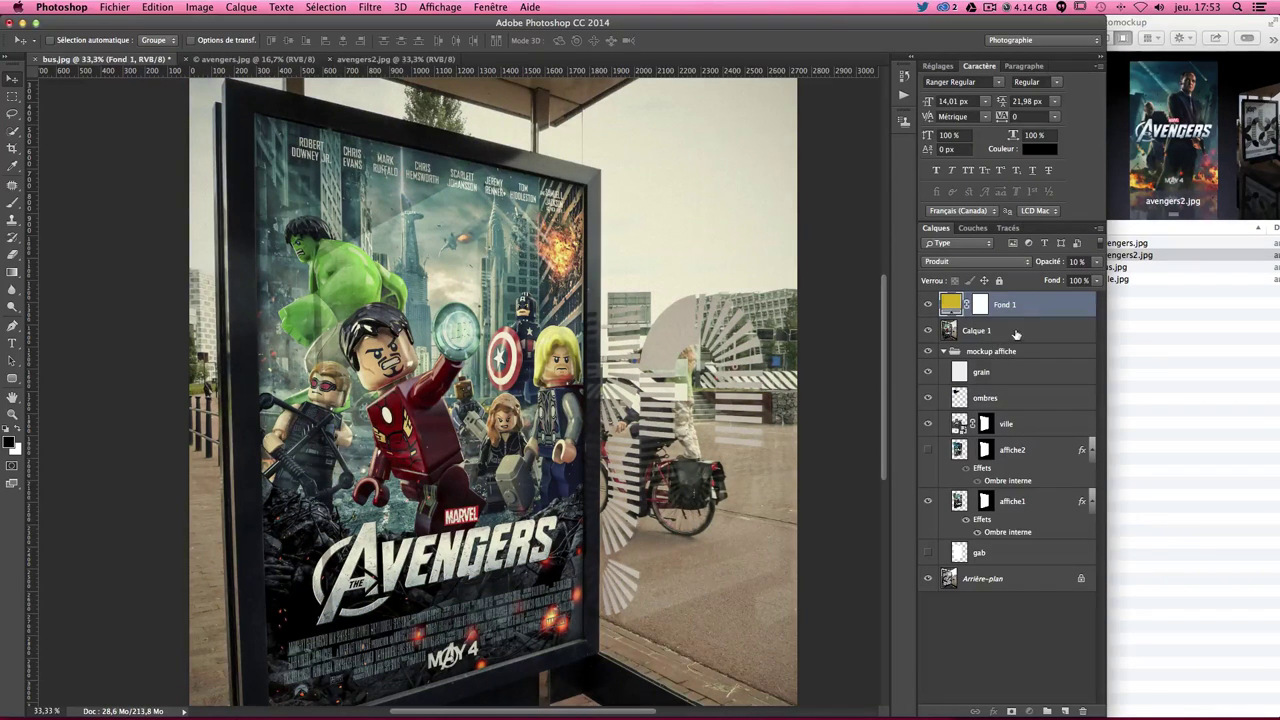
{"action": "left_click_drag", "start_coordinate": [995, 332], "coordinate": [1087, 707]}
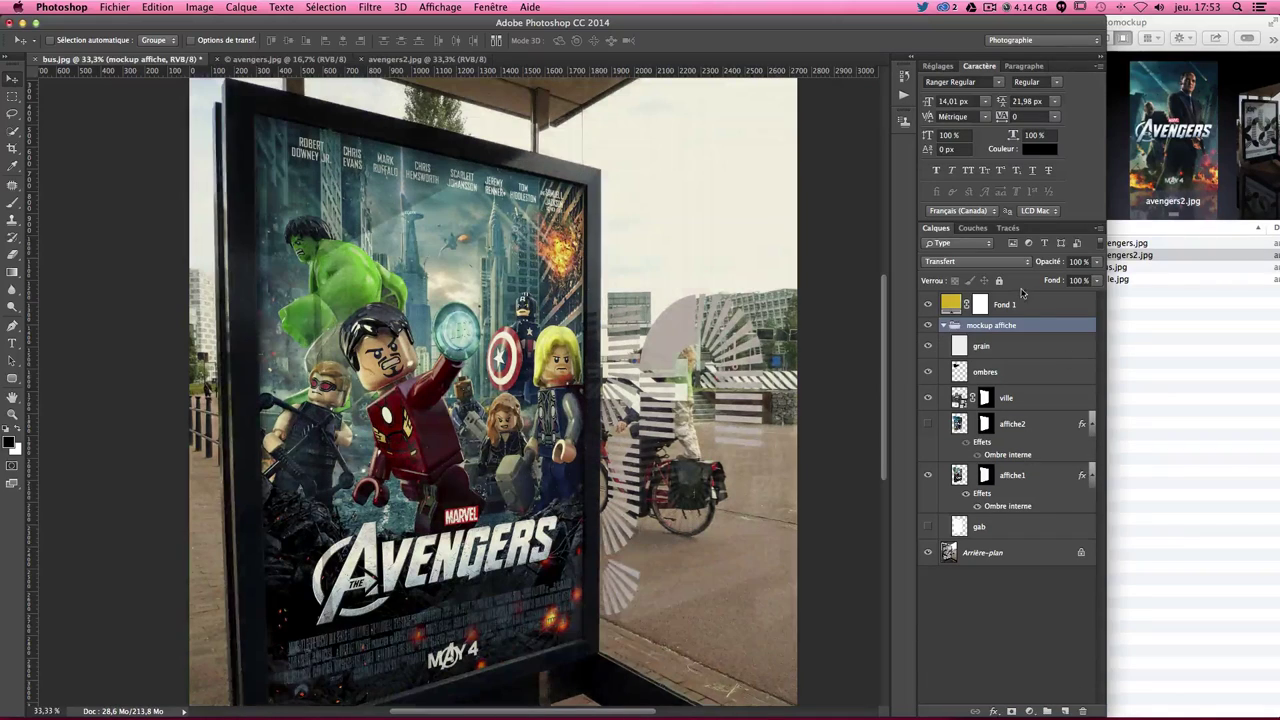
{"action": "left_click_drag", "start_coordinate": [1020, 305], "coordinate": [1000, 345]}
{"action": "left_click", "coordinate": [1011, 600]}
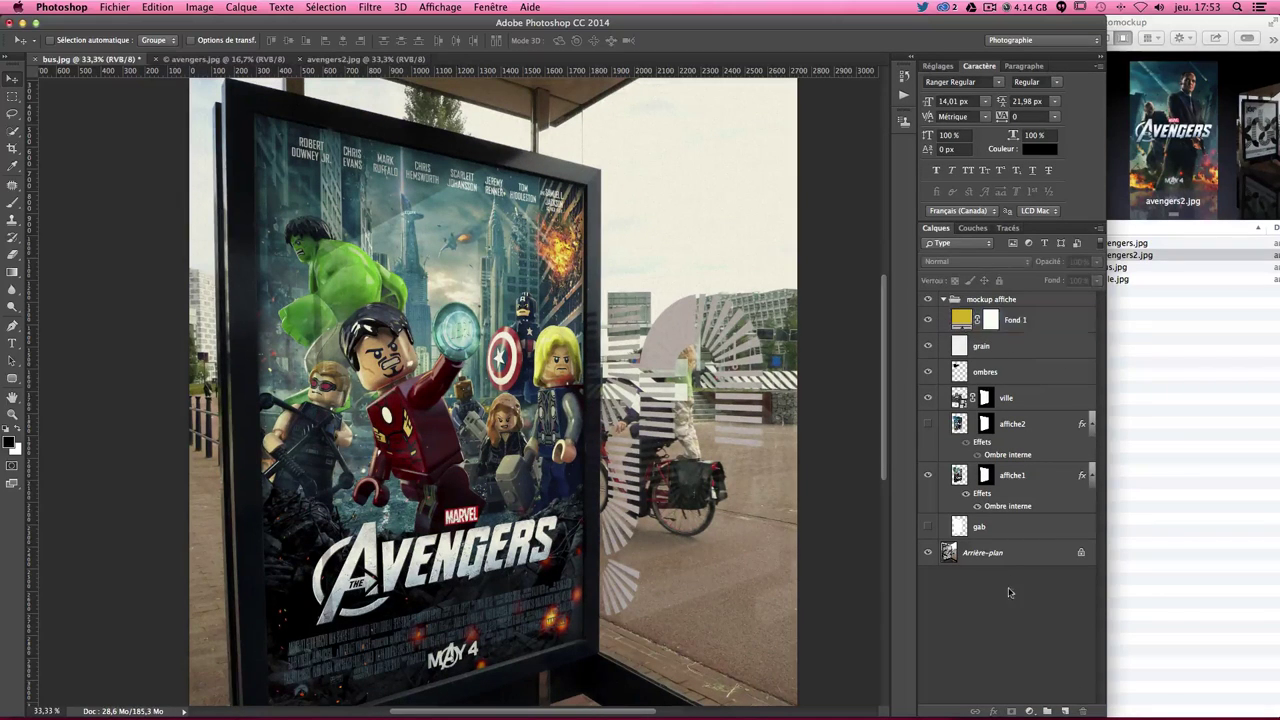